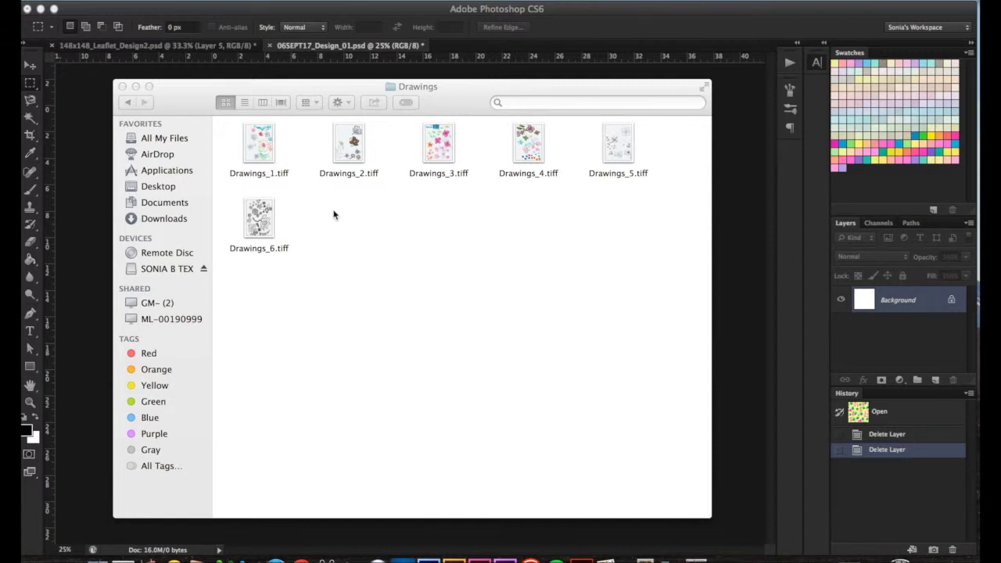
Step: Open Drawings_2.tiff from the Drawings folder in Photoshop
click(354, 148)
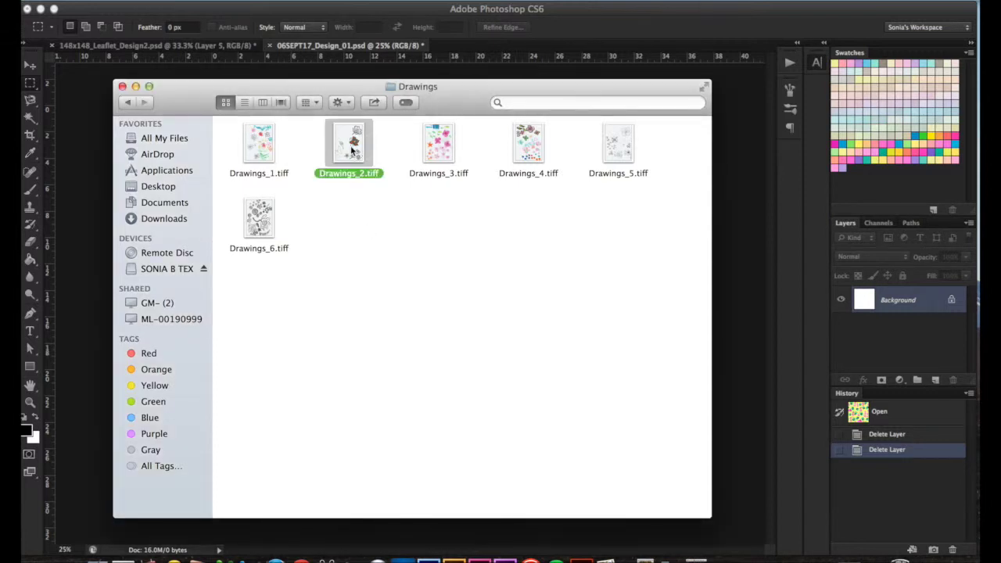
drag(353, 149, 428, 558)
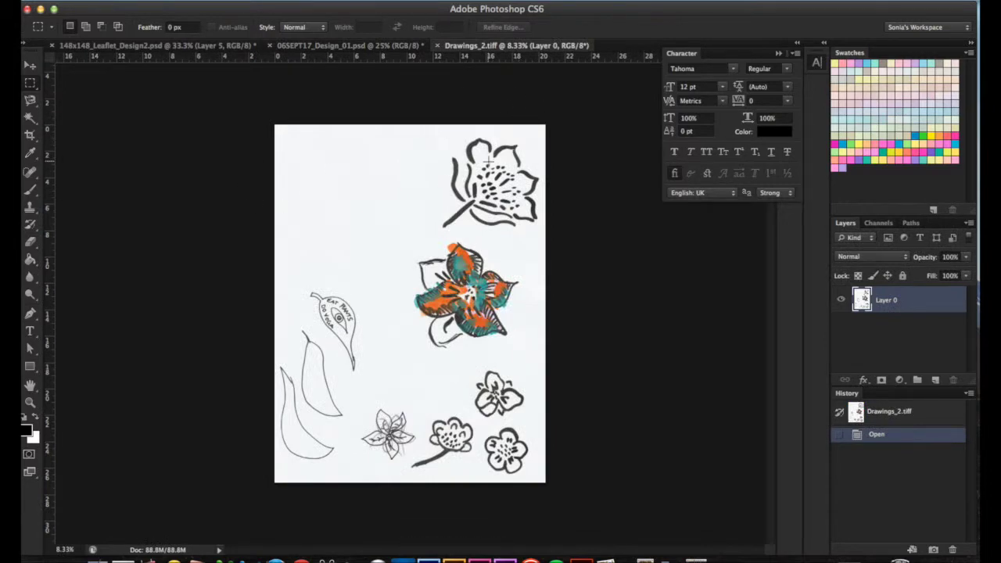
Step: Select the large black flower in the upper corner of the drawing sheet with the Rectangular Marquee tool
click(32, 90)
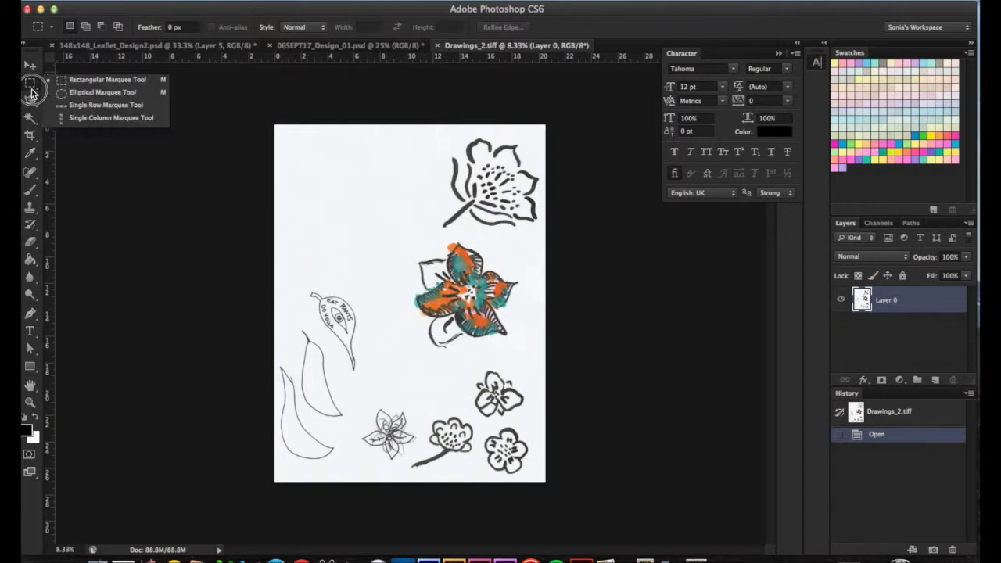
drag(31, 93, 79, 88)
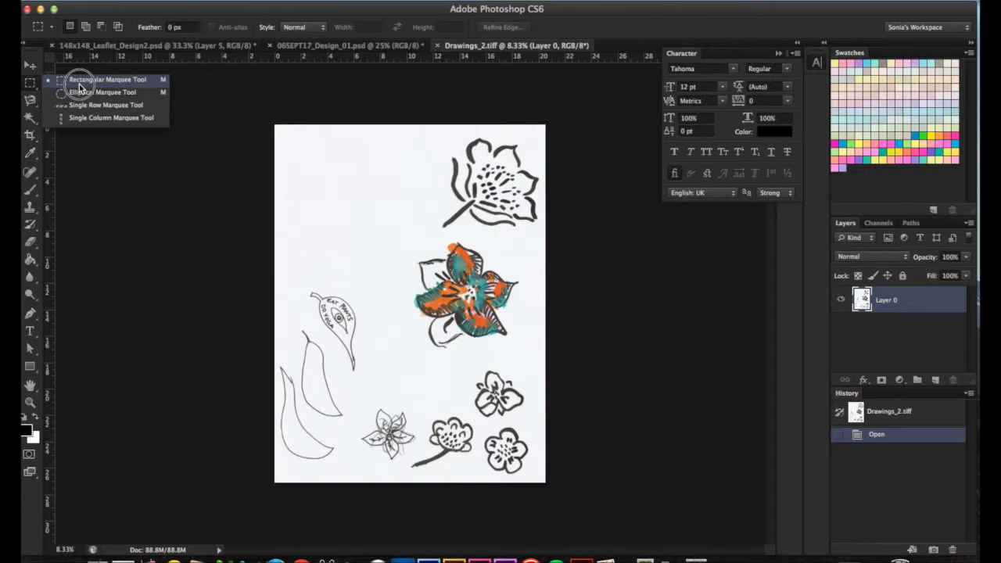
click(31, 102)
mouse_move(31, 102)
mouse_down()
mouse_move(57, 121)
mouse_move(55, 97)
mouse_move(31, 86)
mouse_move(77, 87)
mouse_up()
click(31, 86)
drag(420, 128, 548, 231)
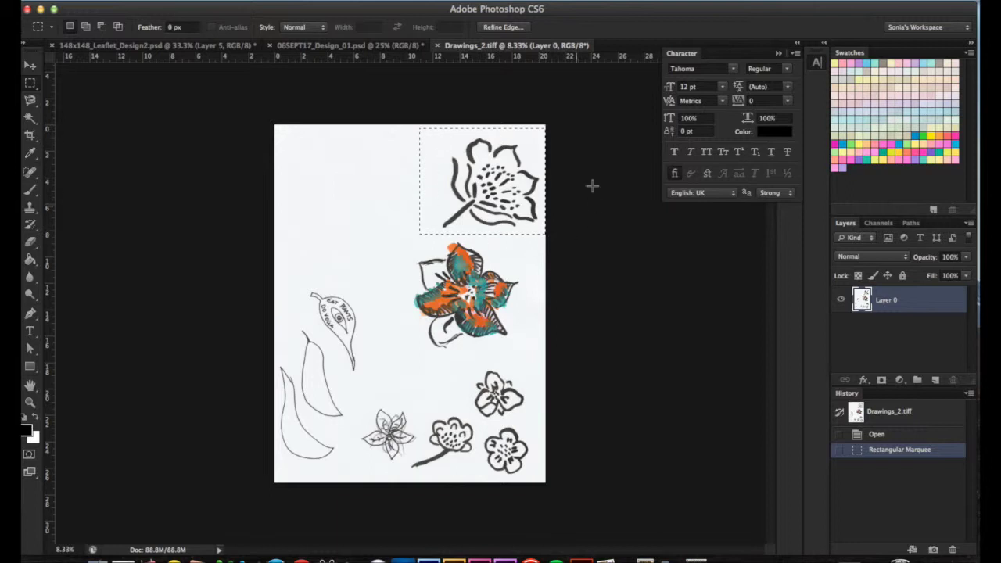
Step: Copy the selected flower and paste it into the 06SEPT17_Design_01.psd document
click(153, 0)
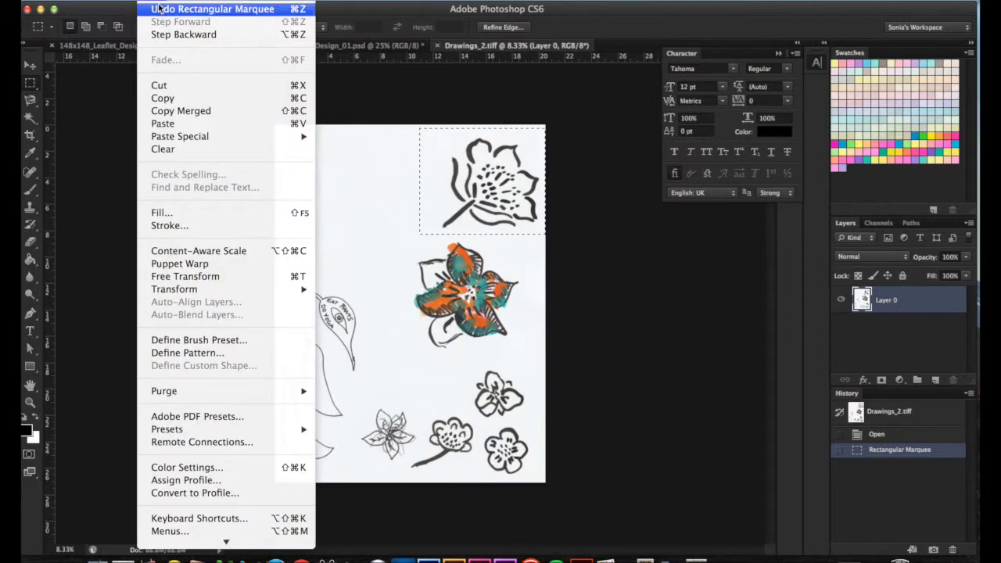
click(177, 99)
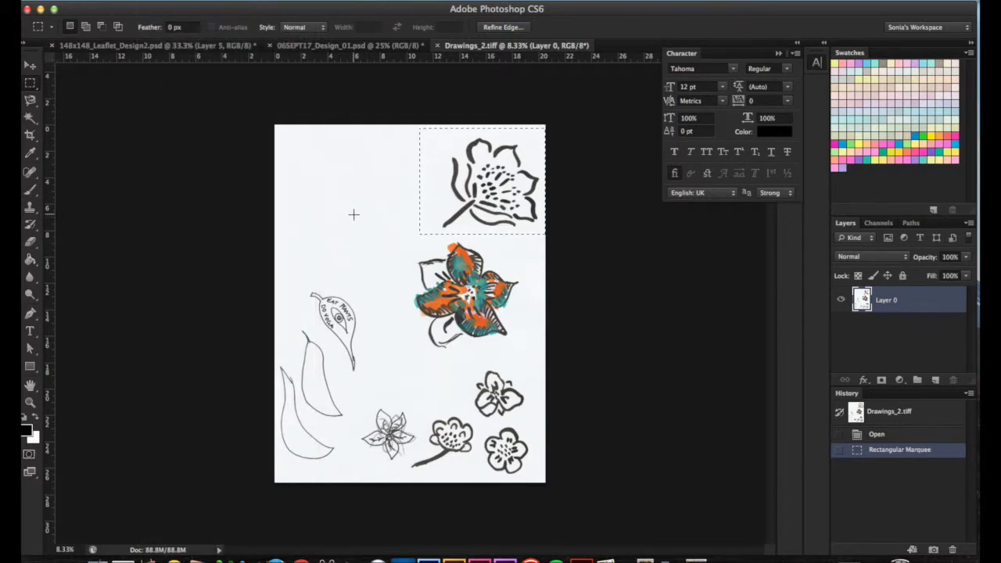
click(367, 47)
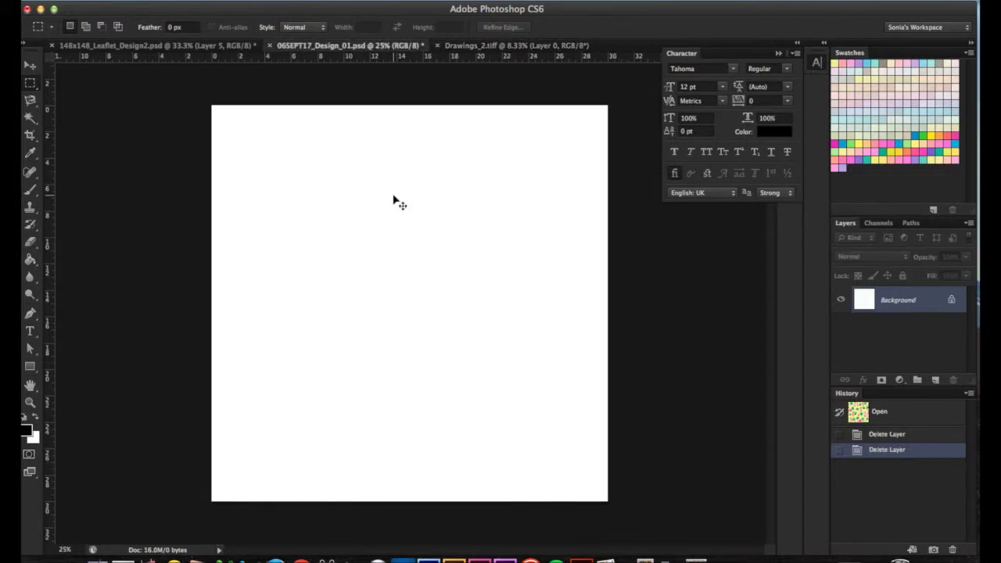
key(super+v)
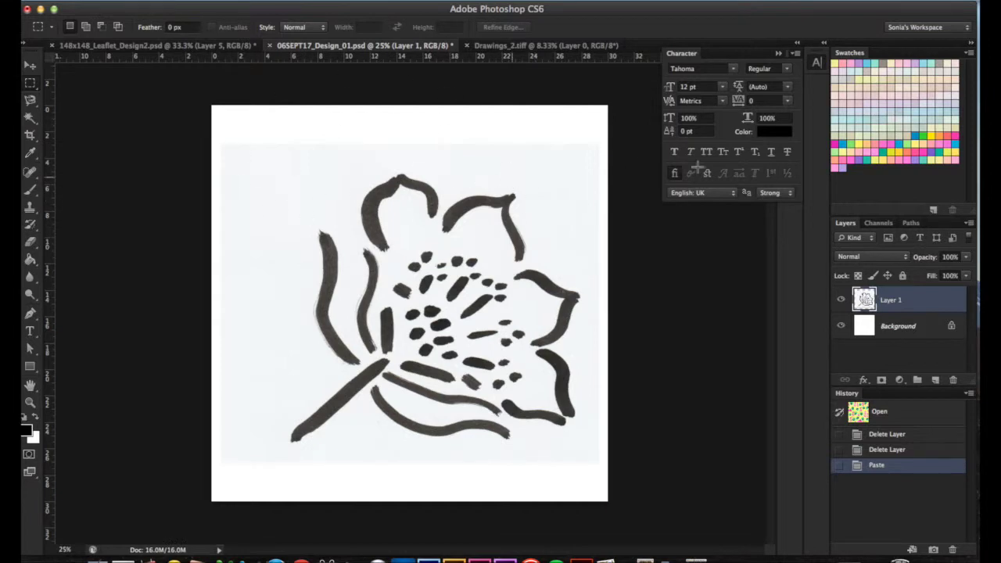
Step: Check the image size and resolution of Drawings_2.tiff and of 06SEPT17_Design_01.psd
click(520, 47)
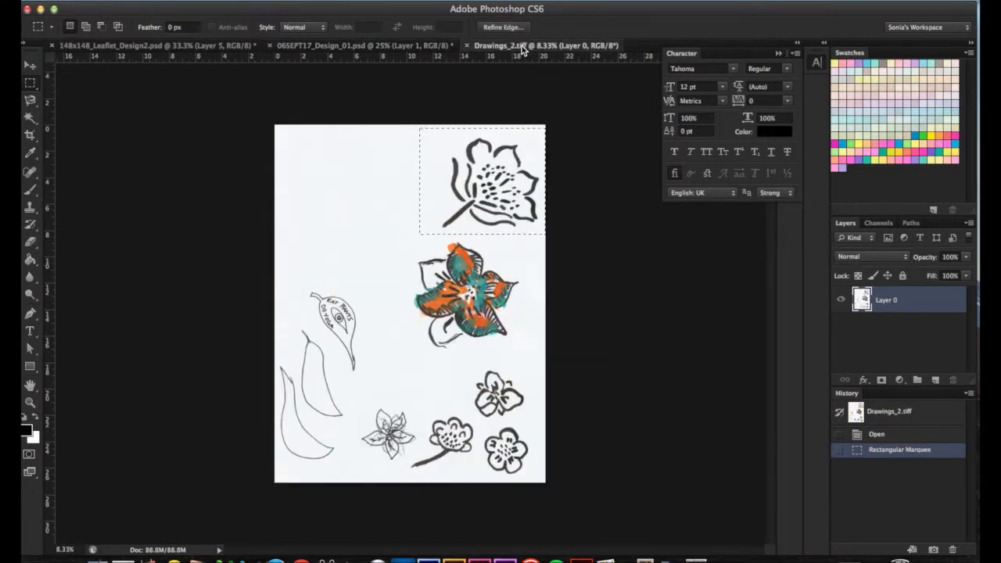
click(184, 2)
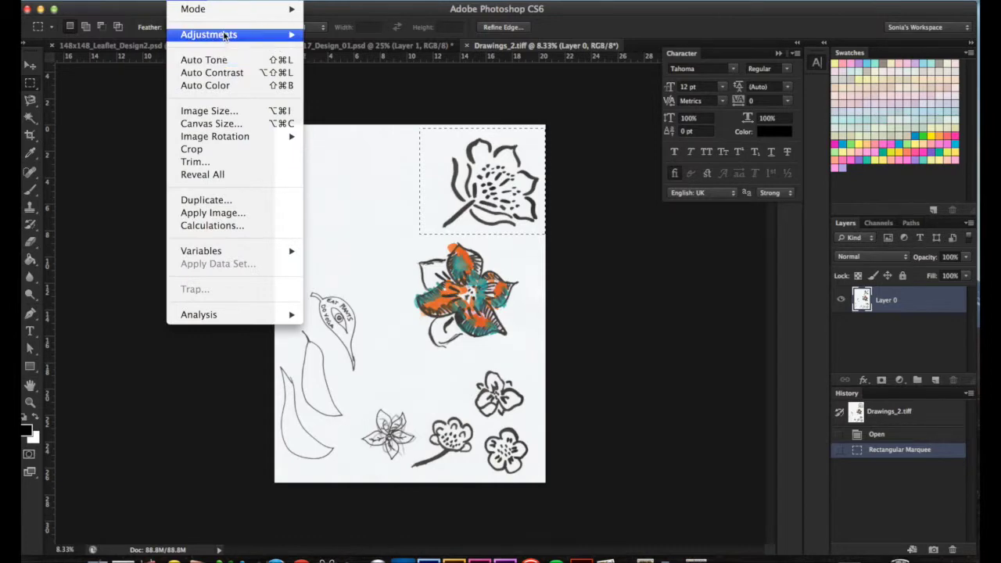
click(221, 113)
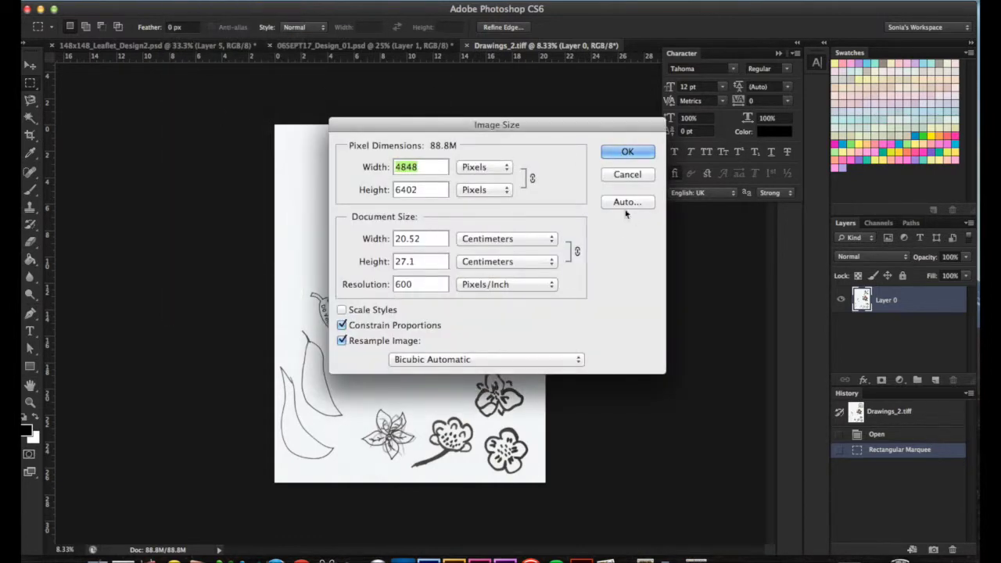
click(628, 175)
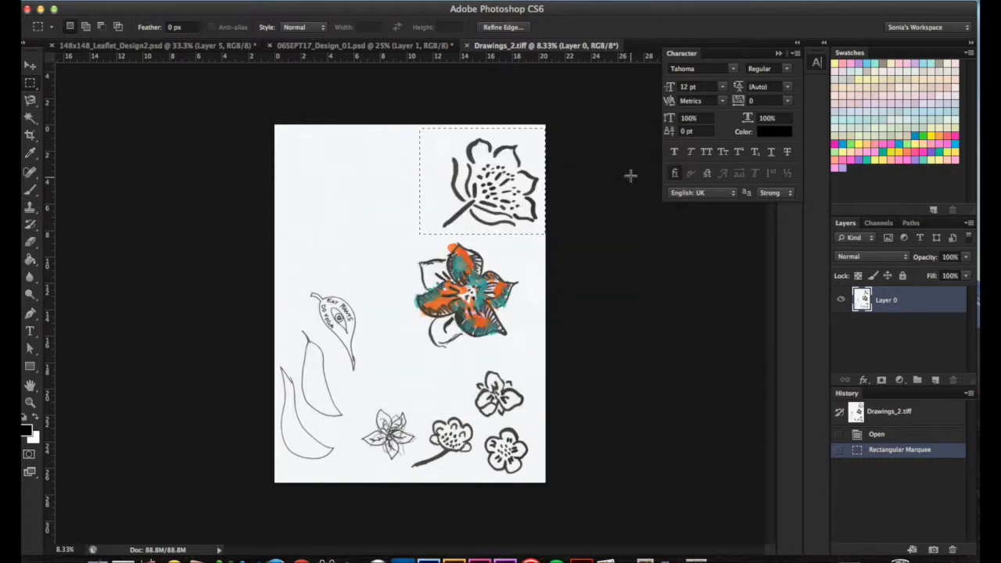
click(375, 45)
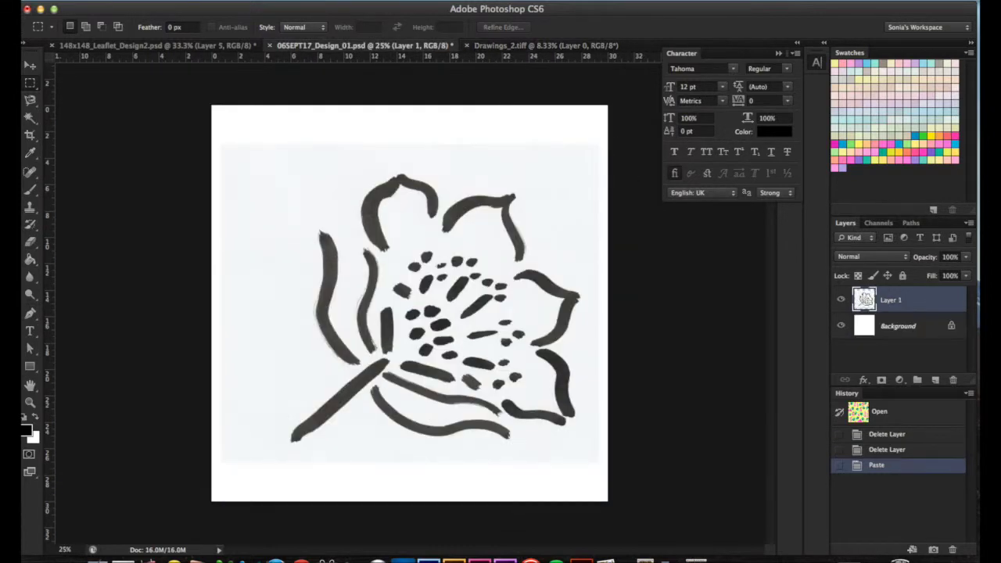
click(226, 8)
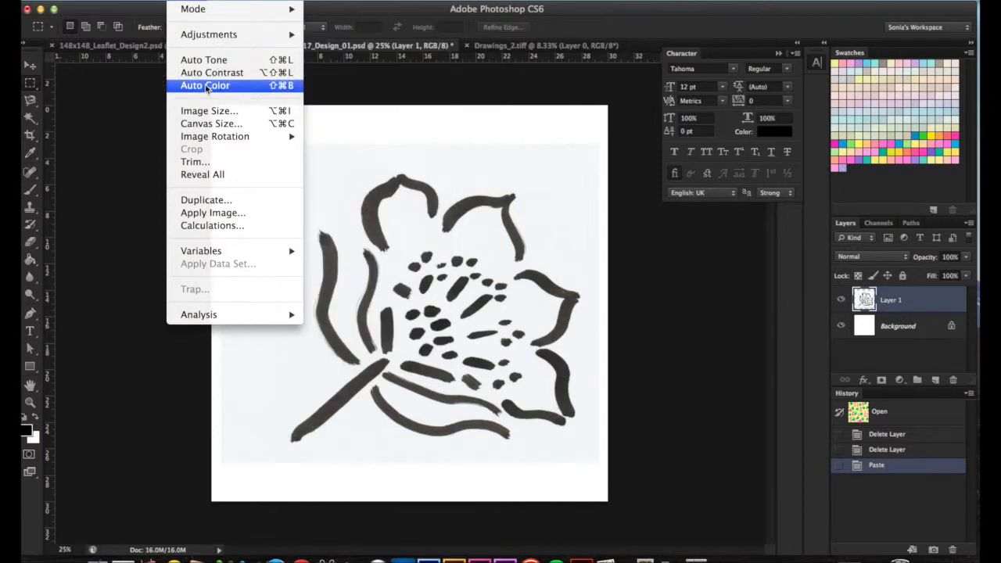
click(219, 114)
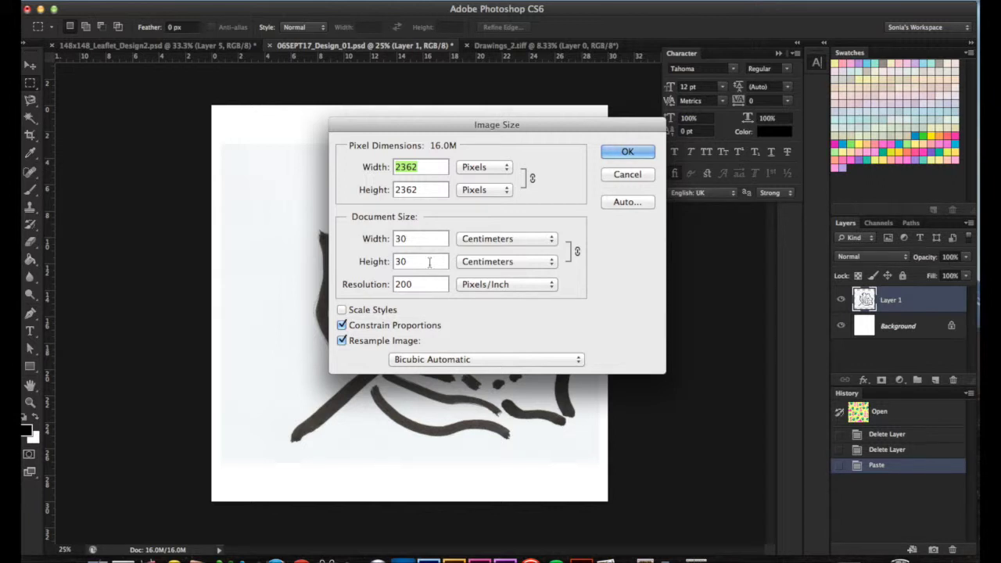
click(635, 152)
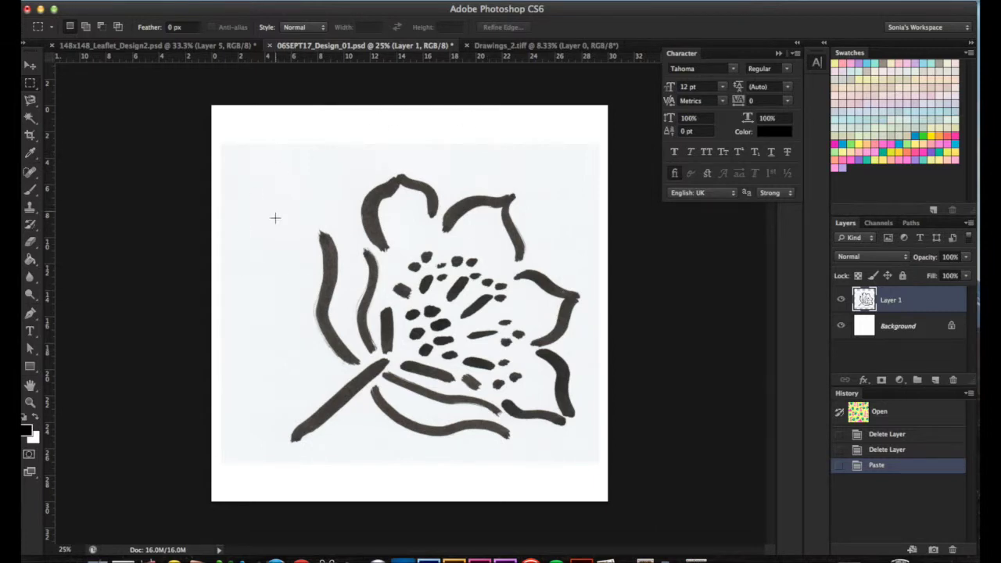
Step: Delete the pale paper background around the flower on Layer 1 using the Magic Wand, inspecting the selection edges first, and deselect
click(32, 121)
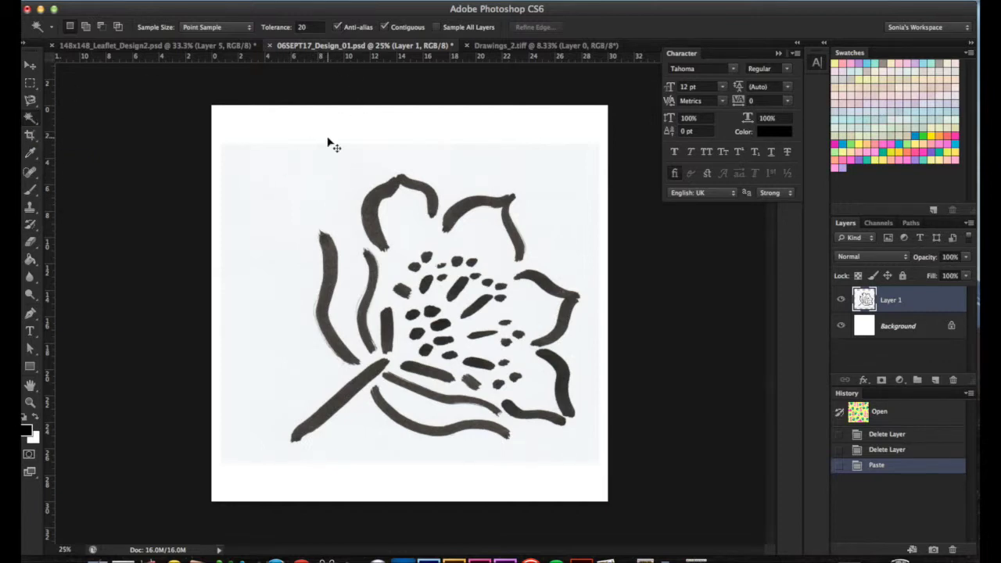
scroll(329, 144, up, 2)
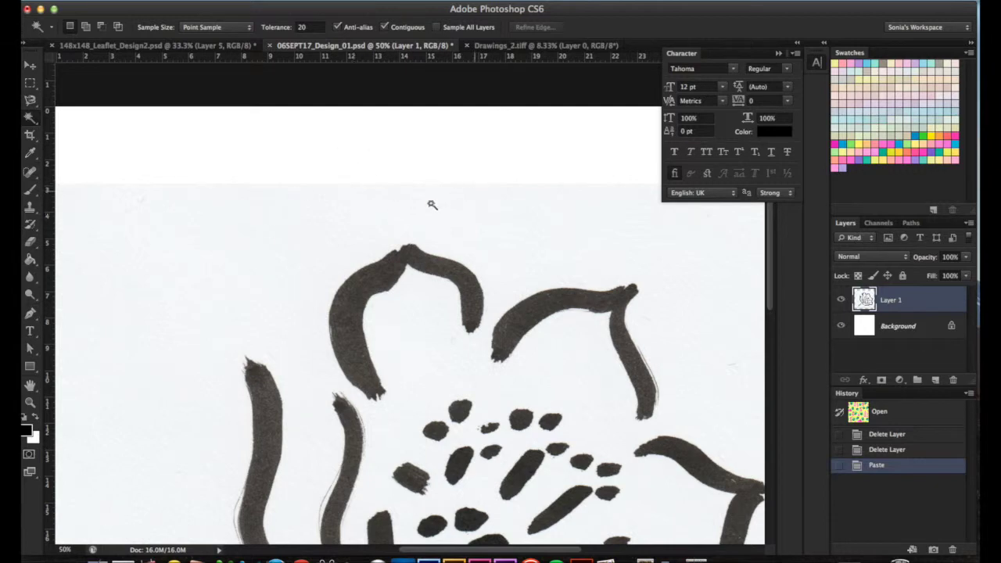
click(320, 229)
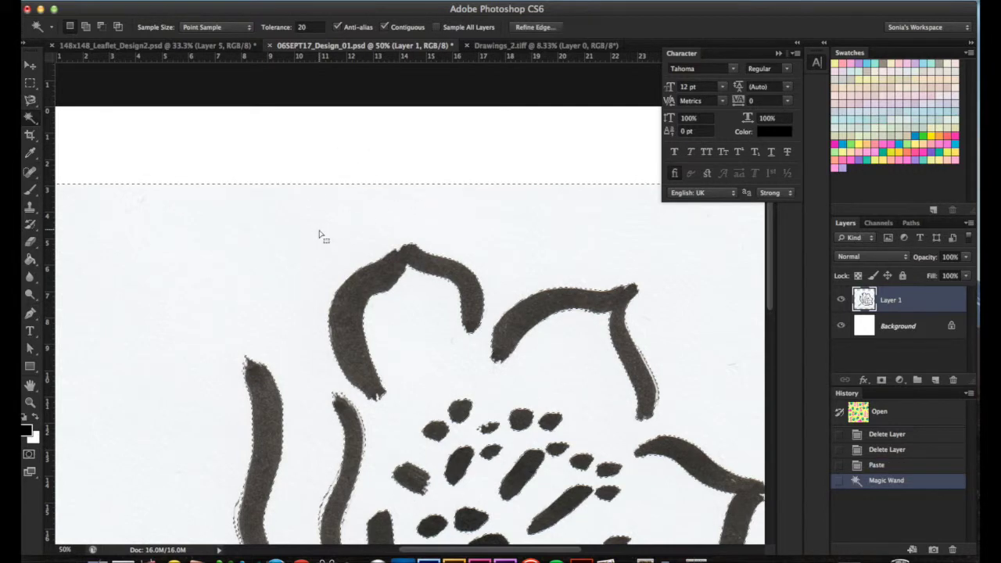
scroll(383, 345, down, 10)
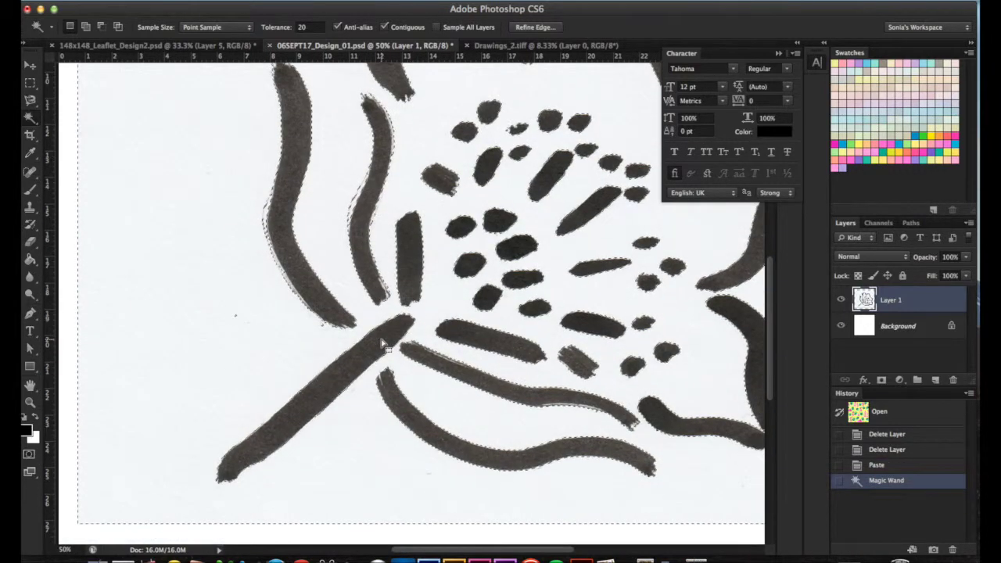
scroll(383, 345, left, 4)
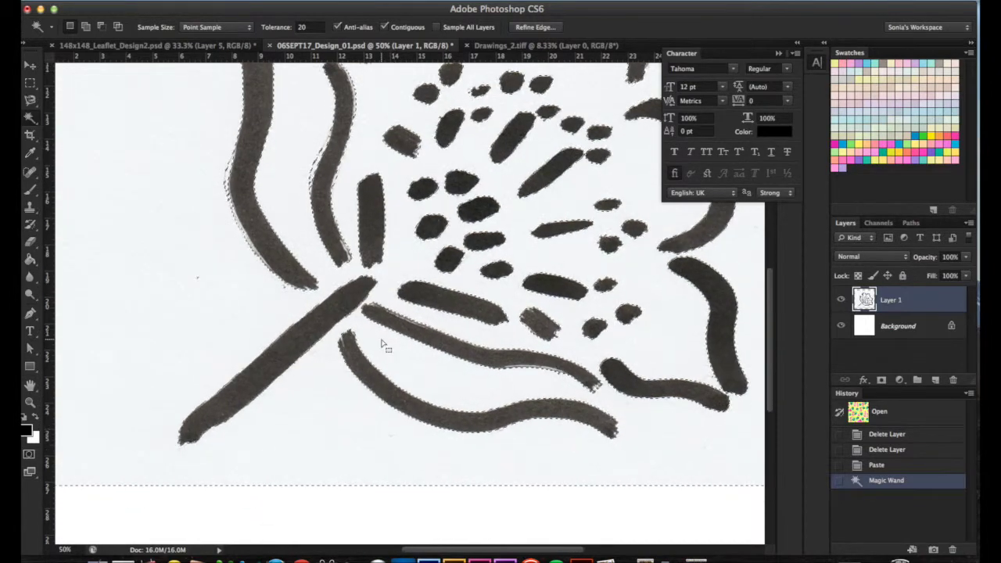
scroll(383, 344, right, 8)
scroll(383, 344, up, 3)
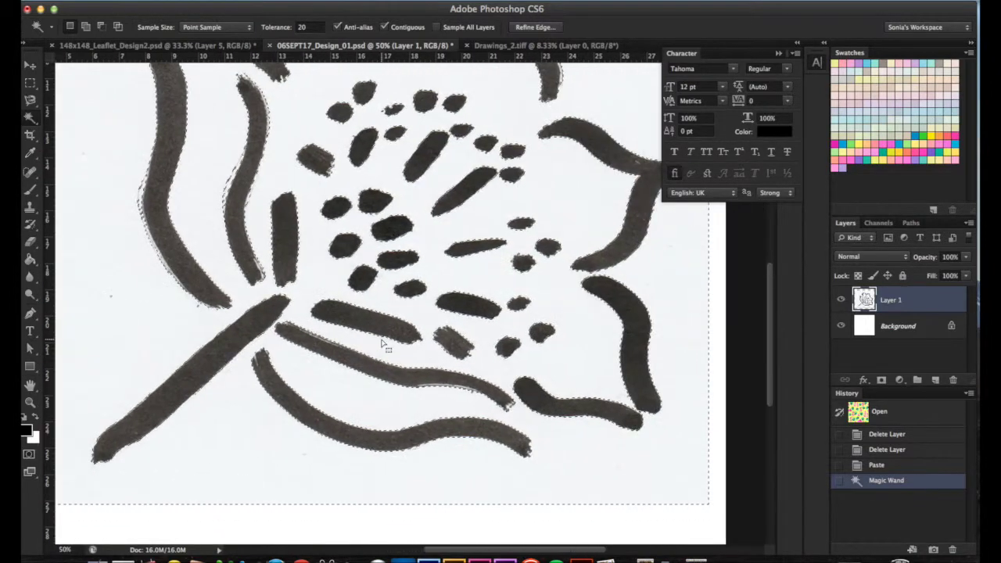
scroll(383, 345, left, 7)
scroll(383, 345, down, 1)
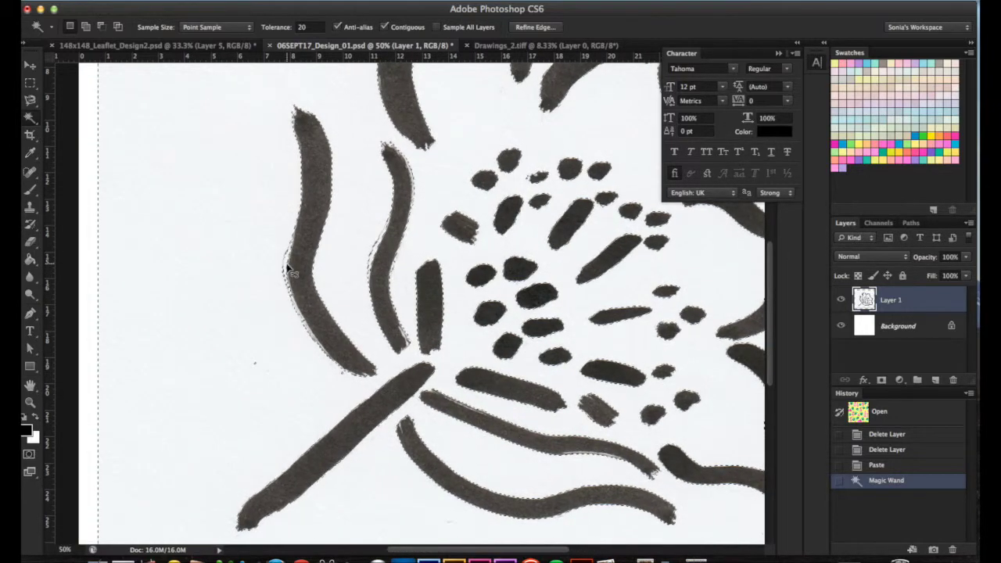
key(super+plus)
key(super+plus)
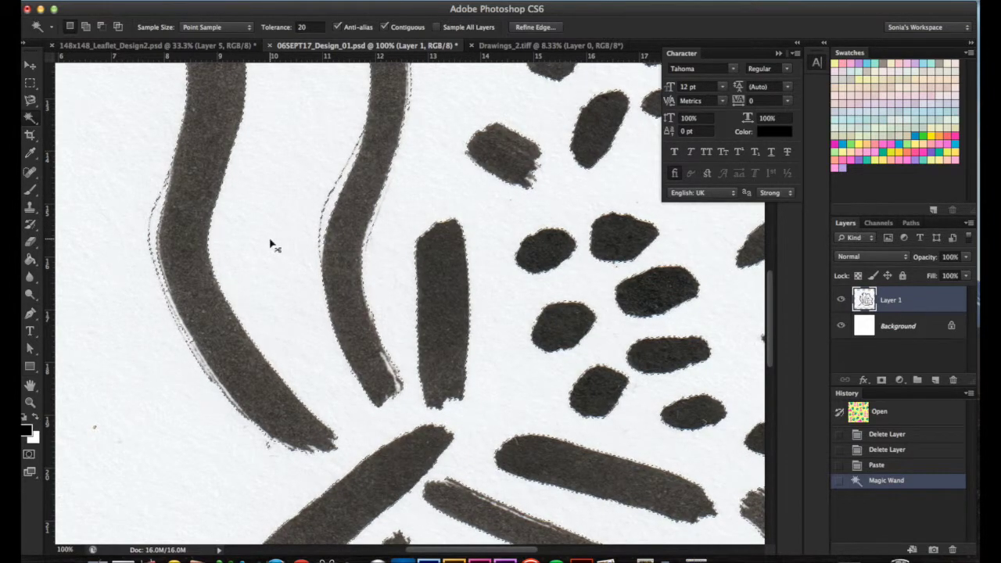
key(super+minus)
key(super+minus)
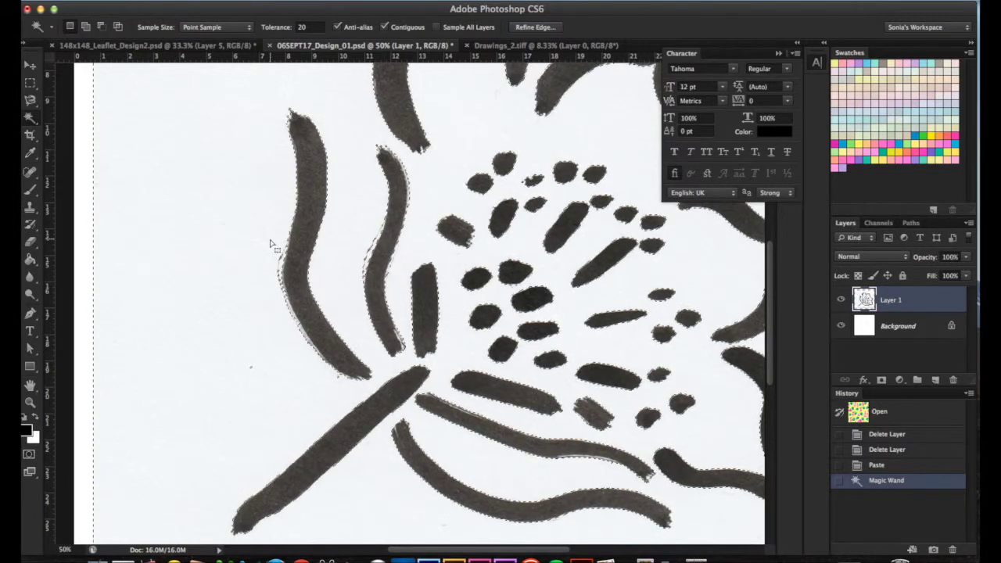
key(Delete)
scroll(481, 286, up, 3)
scroll(480, 285, right, 2)
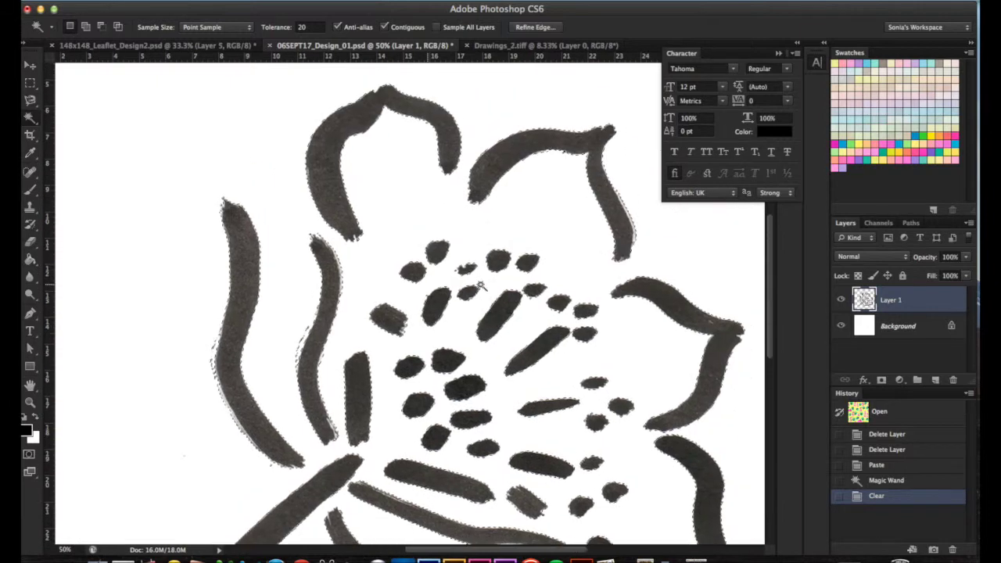
scroll(481, 285, up, 1)
scroll(481, 286, down, 2)
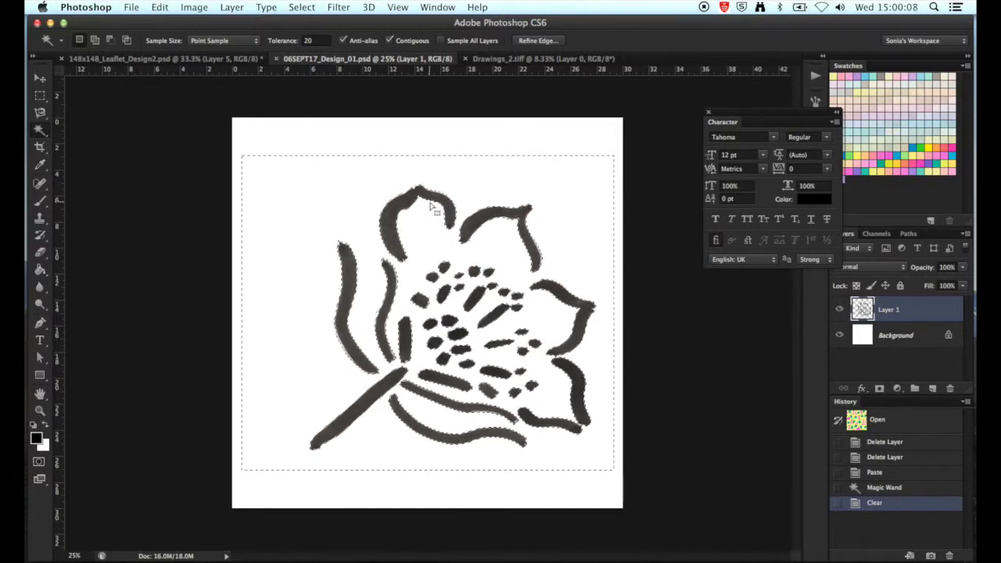
key(super+d)
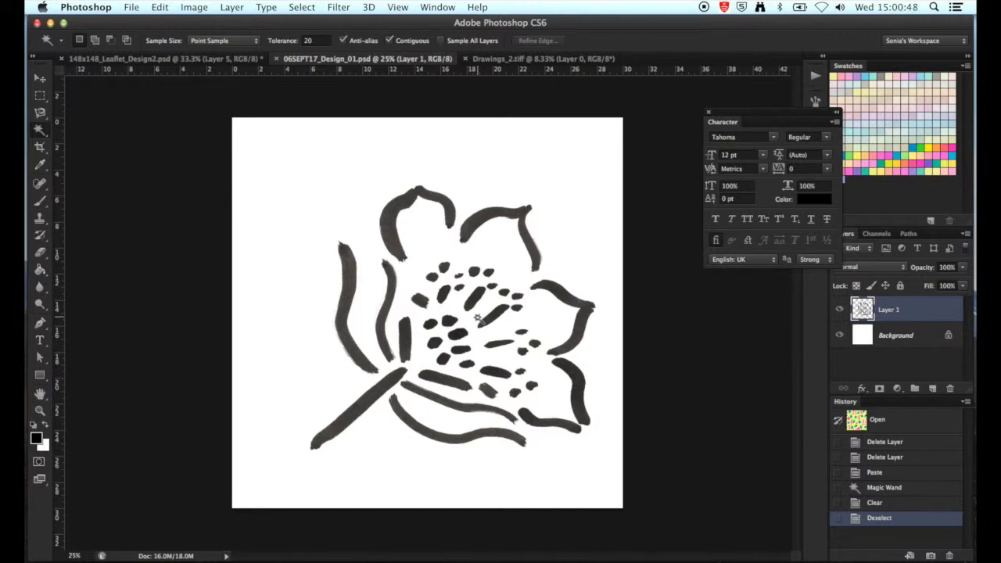
Step: Scale the flower on Layer 1 down to about 45% with Free Transform, keeping it near the canvas's upper-left corner, and commit
click(41, 98)
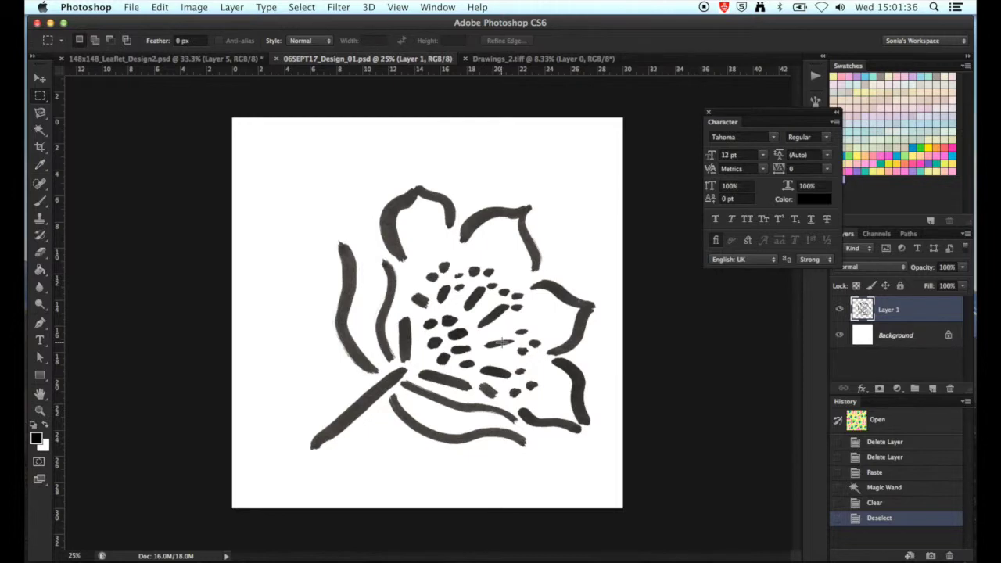
key(super+t)
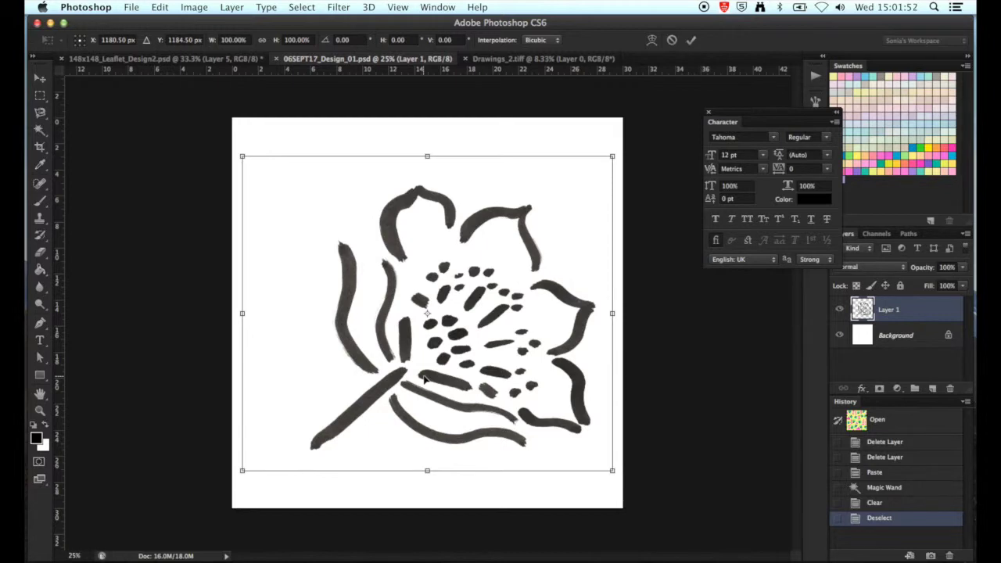
click(194, 7)
mouse_move(160, 6)
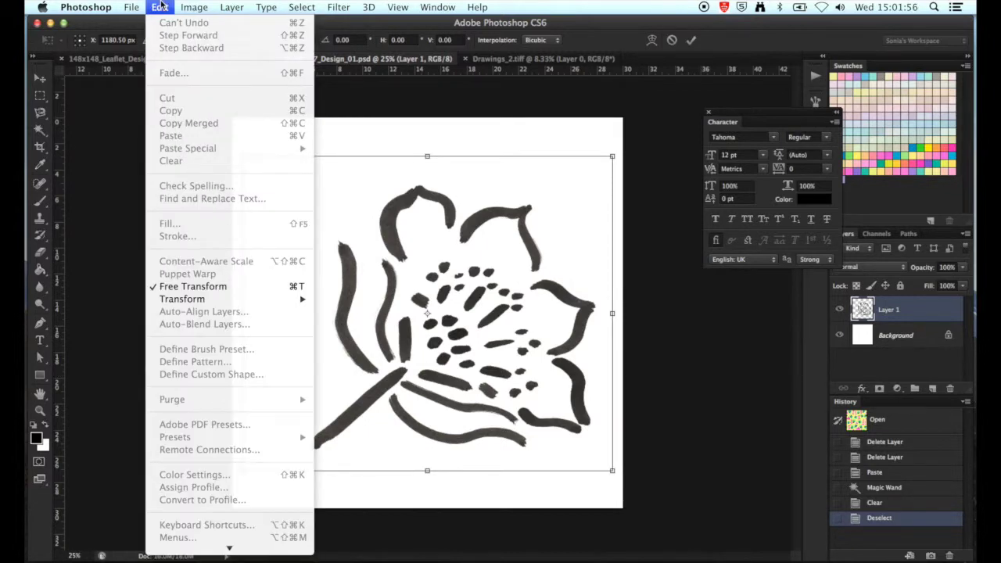
mouse_move(260, 302)
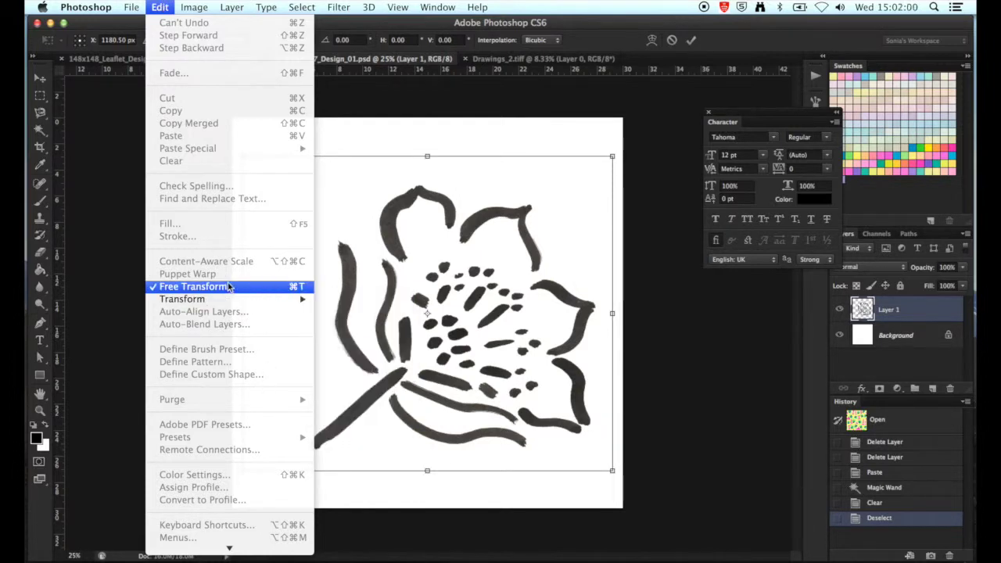
click(448, 206)
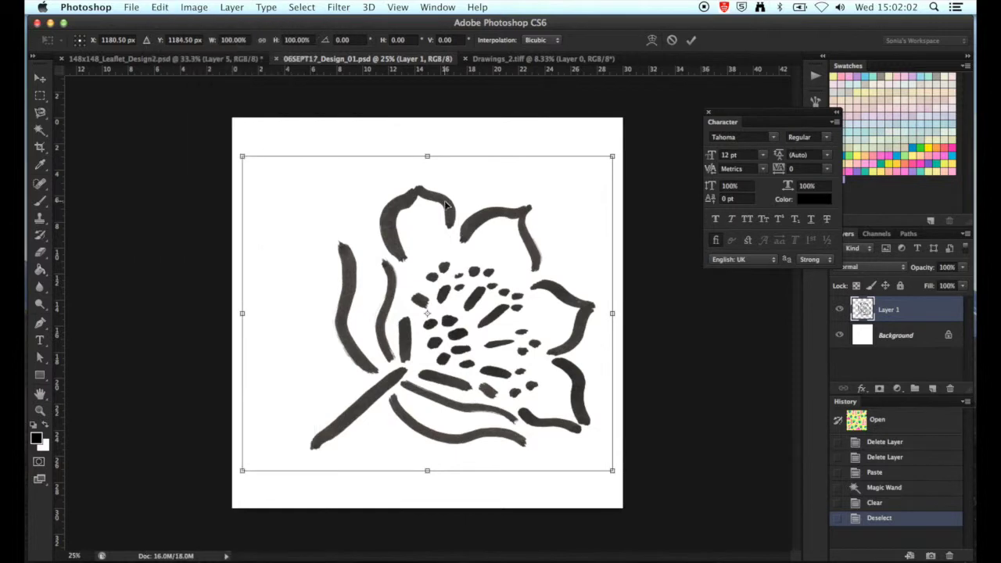
drag(613, 472, 416, 306)
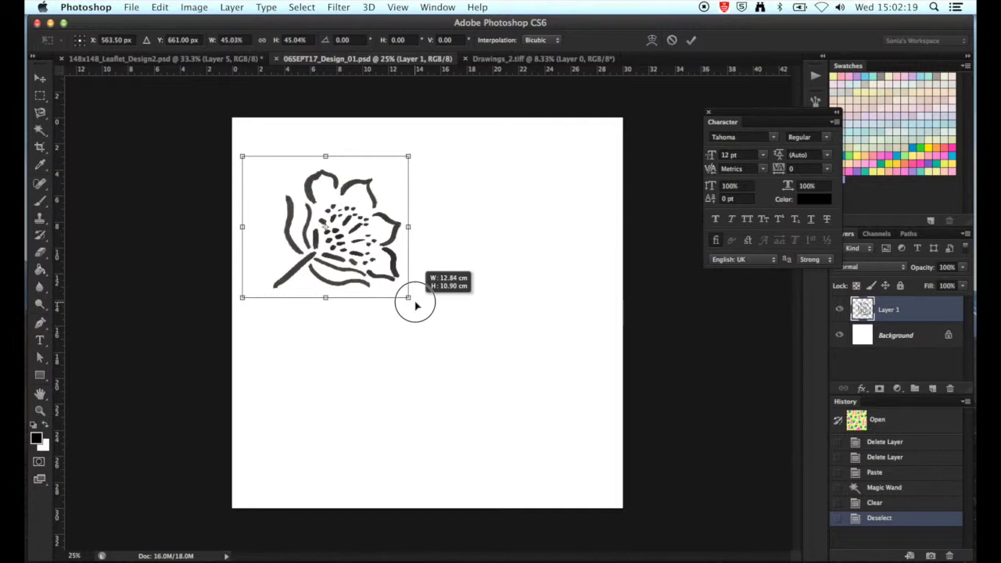
drag(416, 305, 394, 318)
key(Return)
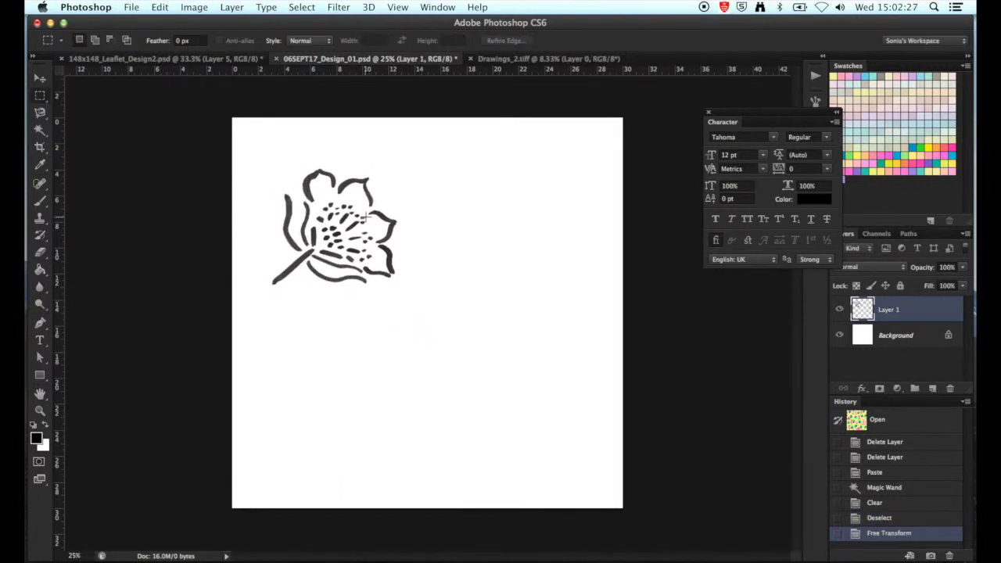
key(super+equal)
key(super+equal)
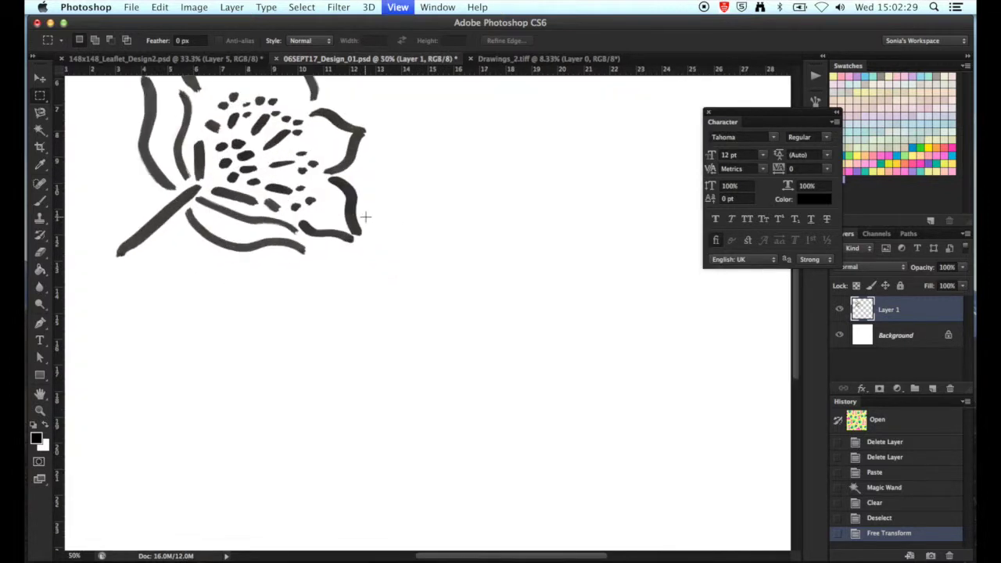
scroll(365, 226, right, 2)
scroll(365, 226, up, 2)
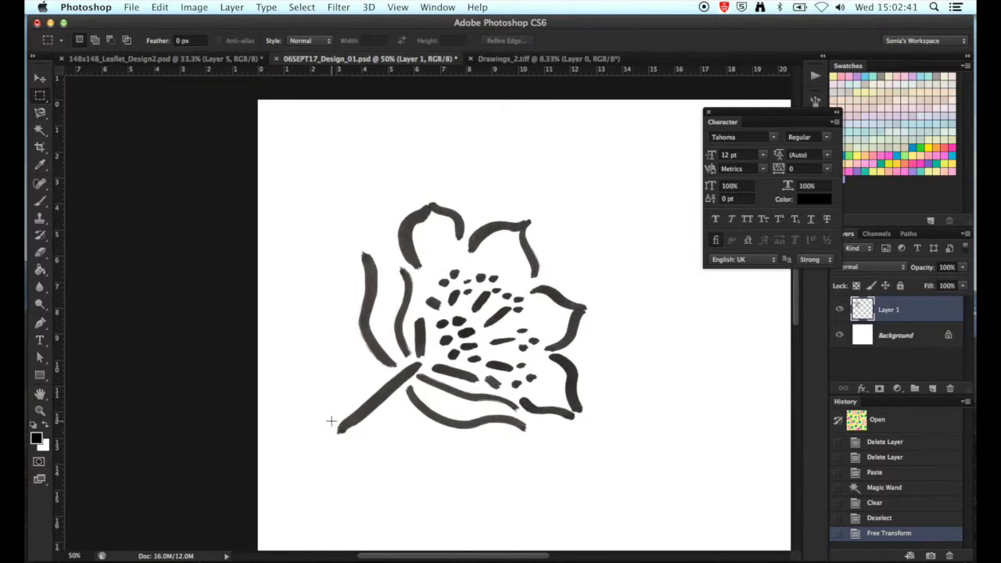
drag(334, 432, 594, 198)
click(595, 199)
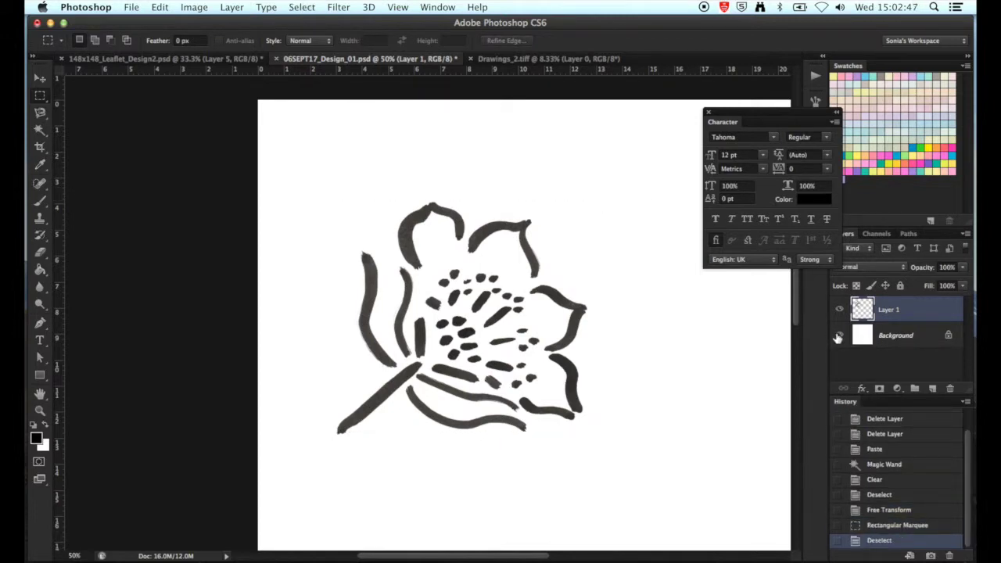
Step: Hide the Background layer and clear the leftover marks left of and above the flower with rectangular selections, deselecting after each
click(838, 336)
scroll(272, 396, down, 3)
scroll(272, 395, up, 4)
drag(254, 125, 263, 135)
drag(298, 205, 333, 486)
key(Delete)
key(super+d)
drag(247, 118, 647, 216)
key(super+d)
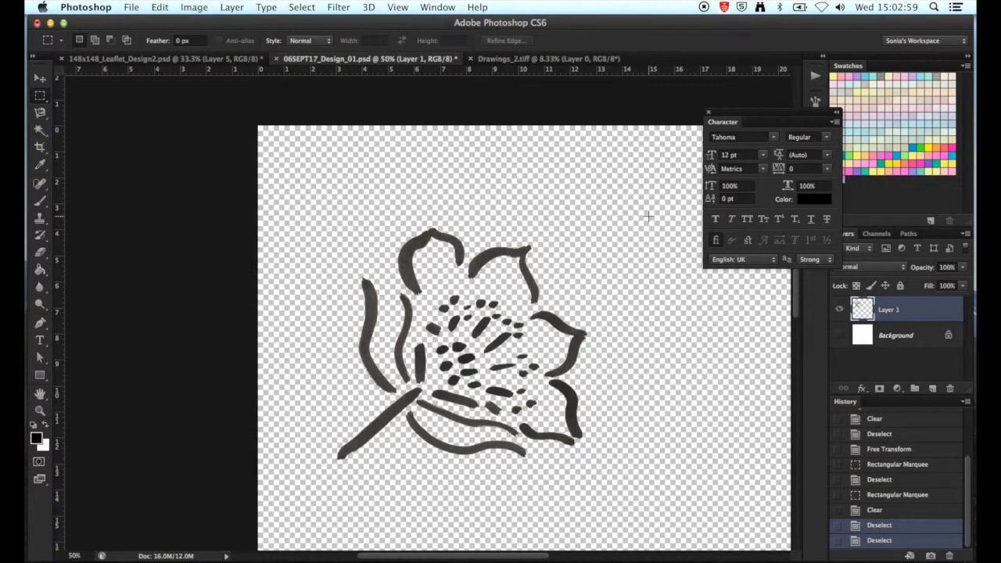
key(super+d)
Step: Clear the areas right of and below the flower with rectangular selections, deselect, and show the Background layer again
scroll(648, 216, down, 3)
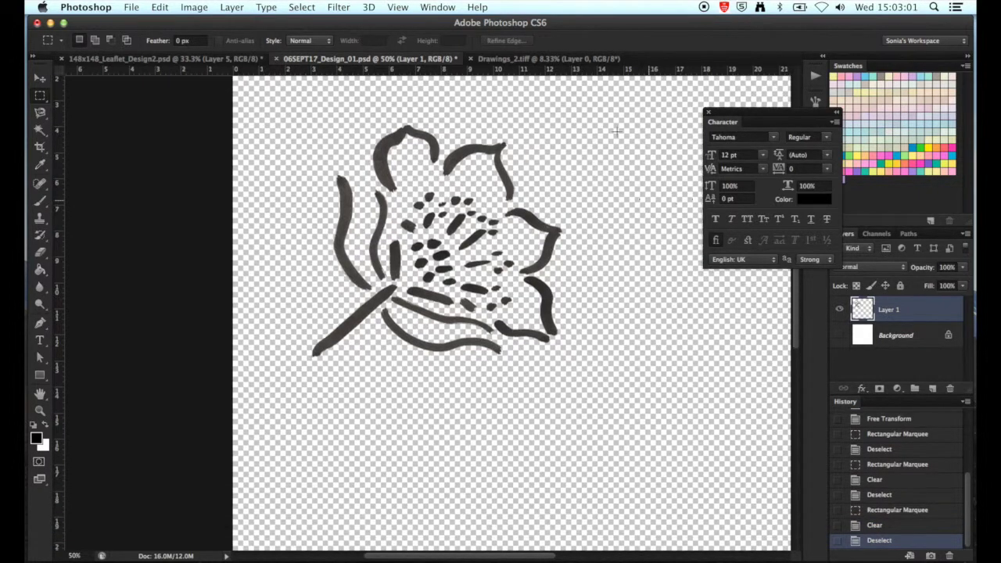
drag(578, 107, 716, 424)
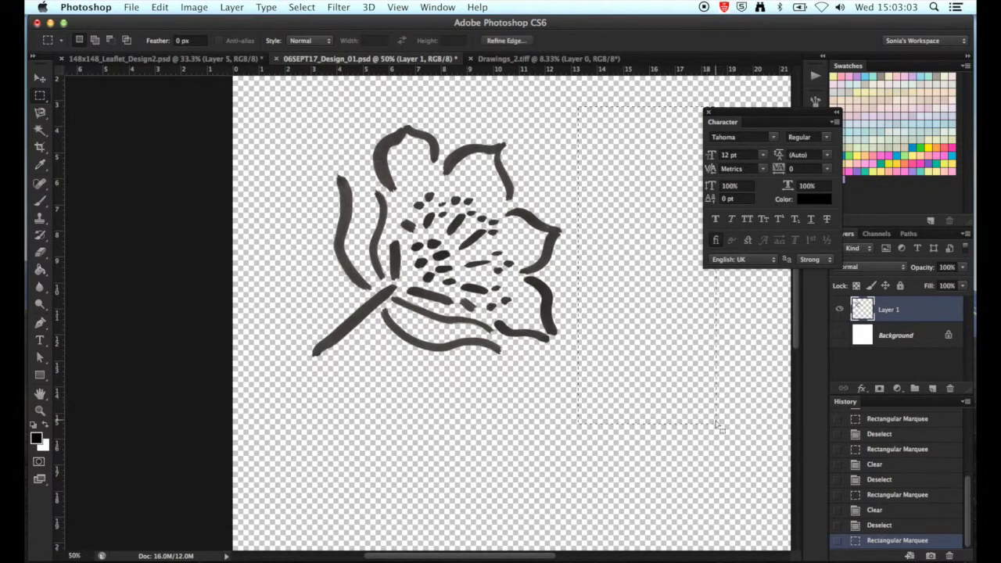
key(Delete)
key(super+d)
drag(262, 382, 630, 484)
key(Delete)
key(super+d)
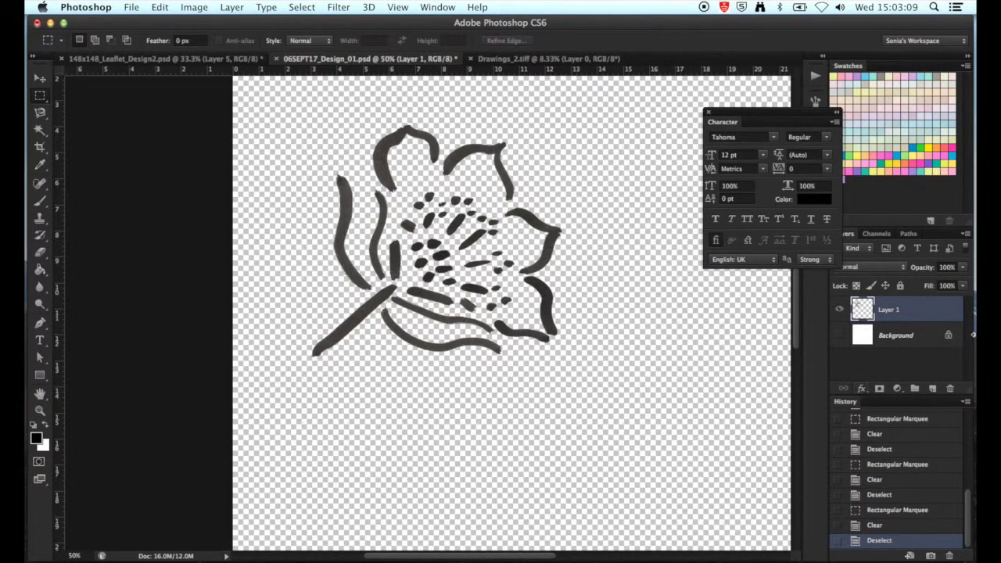
click(840, 335)
scroll(481, 202, up, 3)
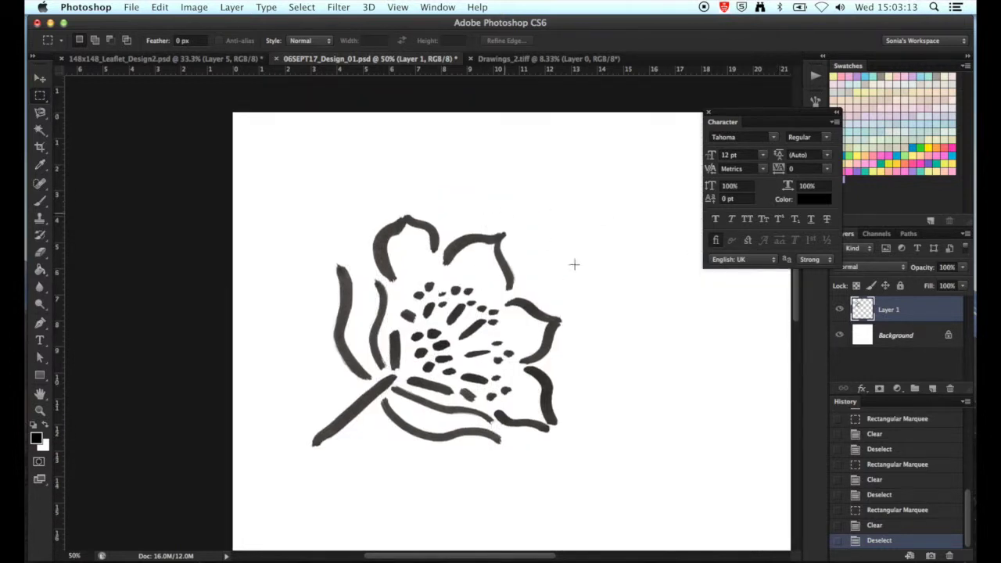
Step: Free-transform the flower to about 92% and move it into the canvas's upper-left corner
key(super+t)
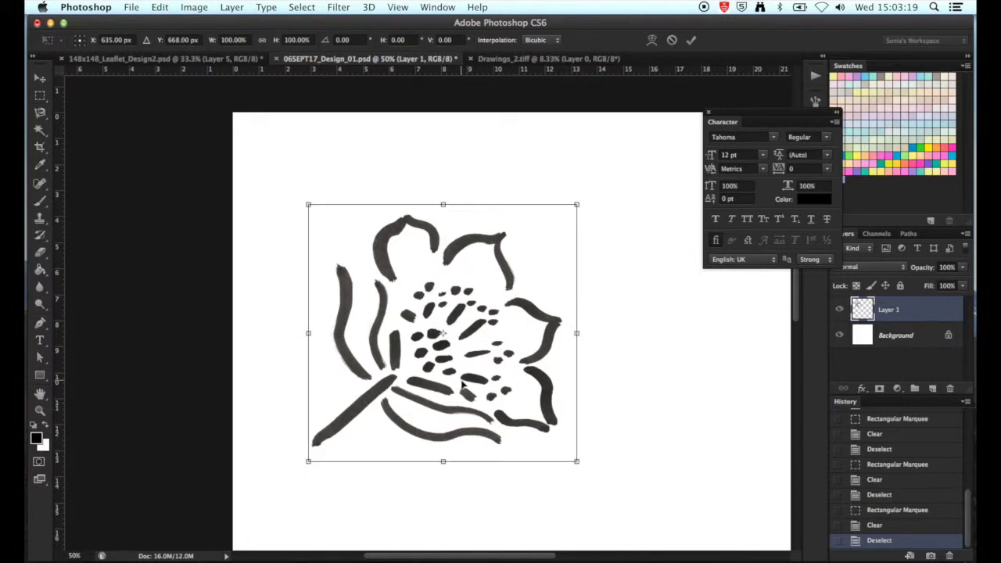
drag(473, 299, 449, 269)
drag(557, 435, 535, 410)
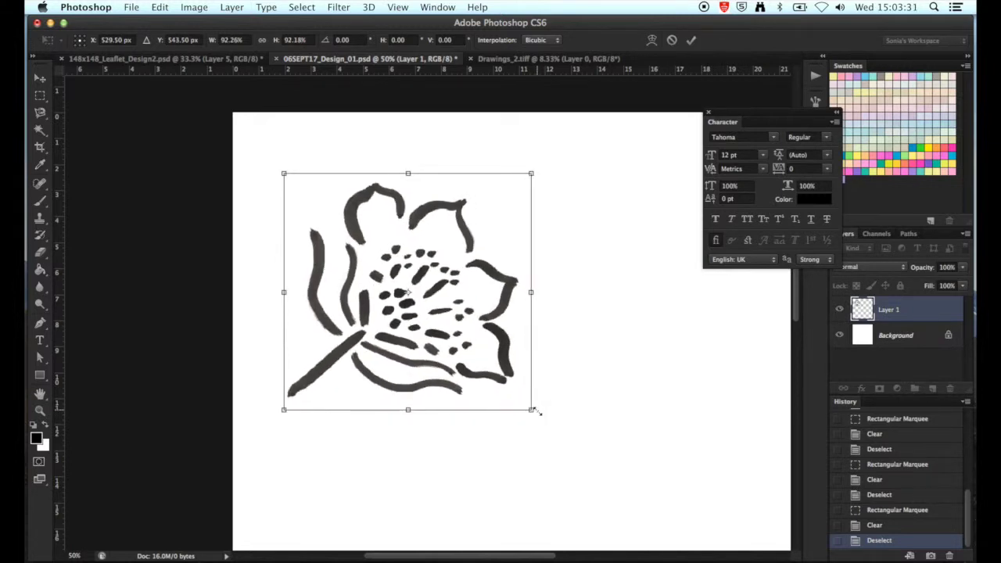
drag(455, 280, 421, 230)
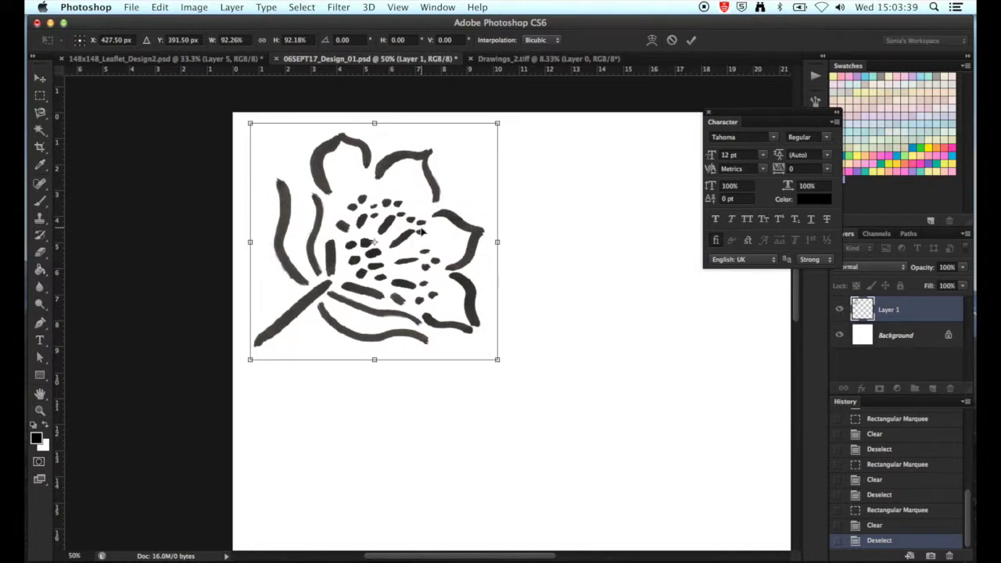
key(super+minus)
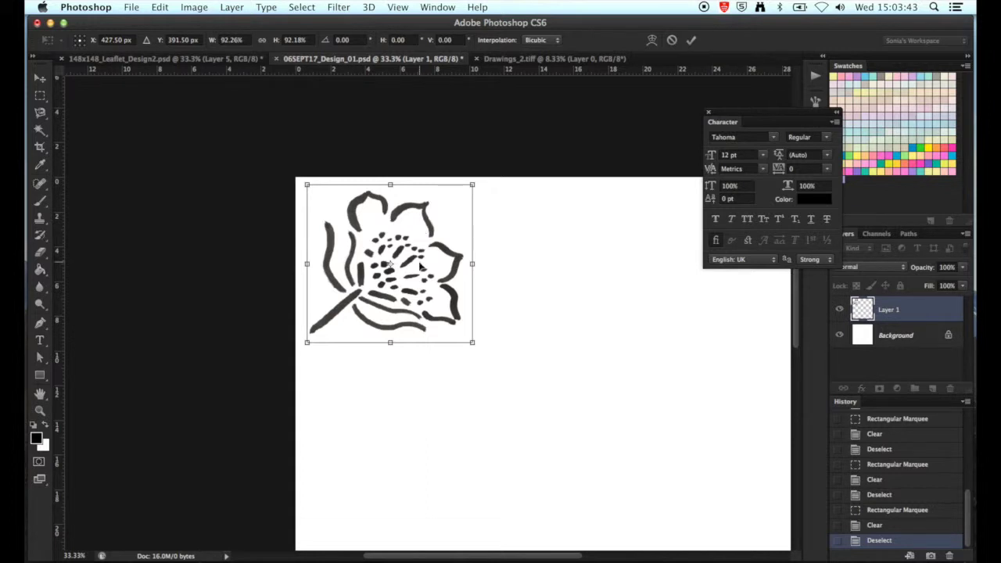
Step: Rotate the flower to about -78° so its stem points down to the right, and nudge it slightly down
drag(476, 279, 475, 279)
drag(484, 352, 480, 227)
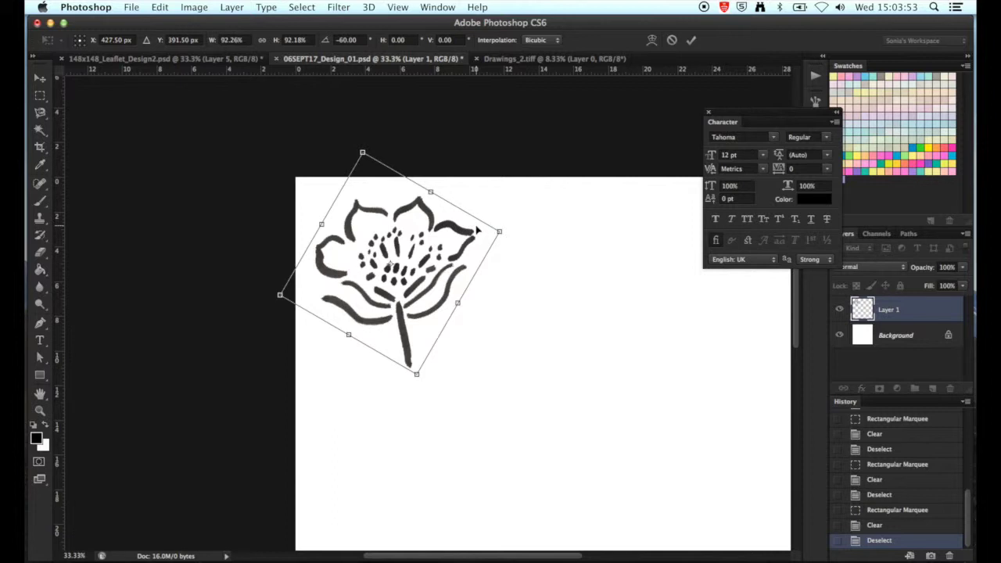
click(475, 227)
drag(511, 224, 480, 200)
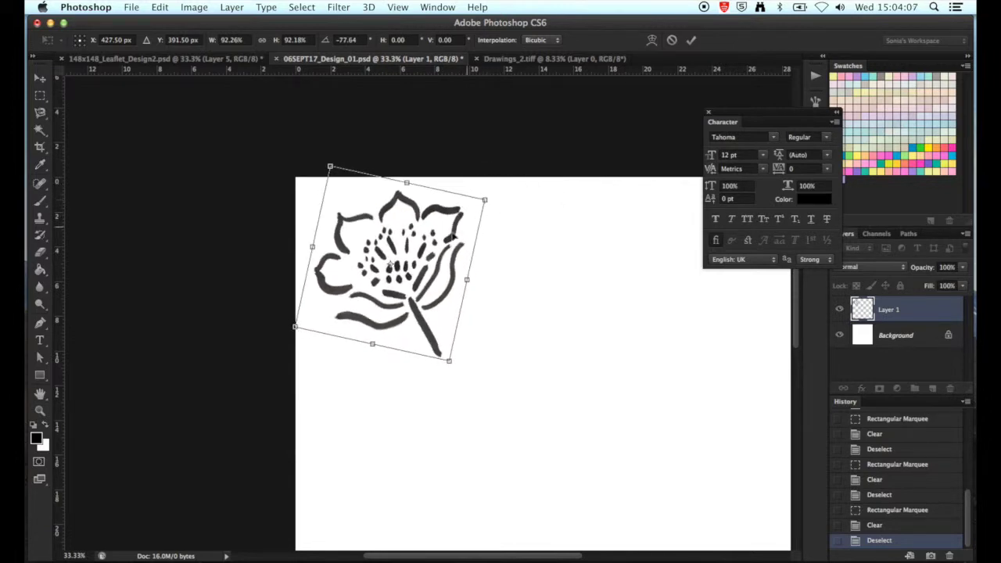
drag(420, 263, 427, 281)
drag(420, 276, 422, 278)
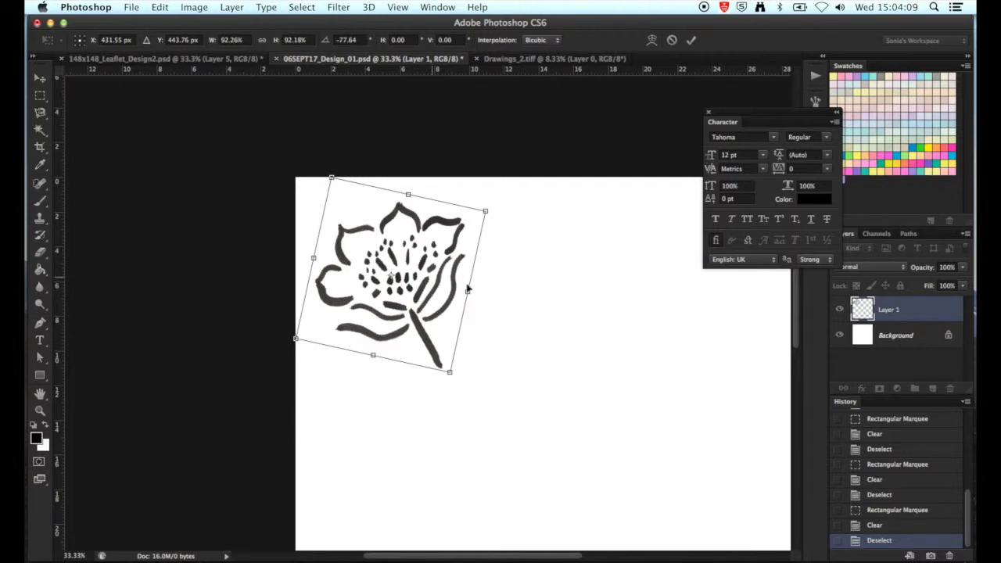
Step: Shrink the rotated flower to about 83% in the current transform and commit it
scroll(542, 315, down, 5)
scroll(543, 315, right, 3)
scroll(543, 315, up, 3)
scroll(542, 316, down, 3)
scroll(543, 317, left, 1)
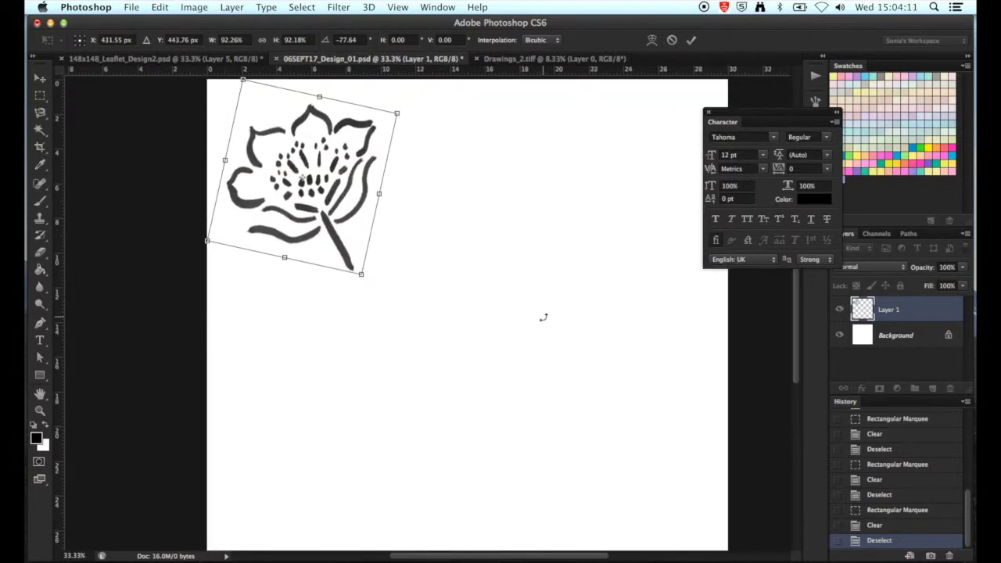
key(super+minus)
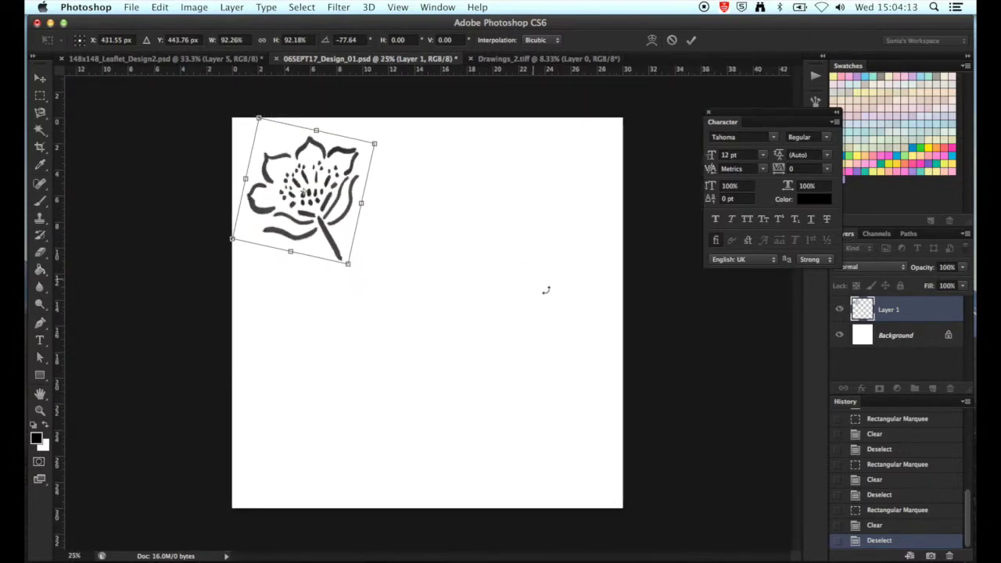
mouse_move(347, 263)
mouse_down()
mouse_move(328, 243)
mouse_move(336, 252)
mouse_up()
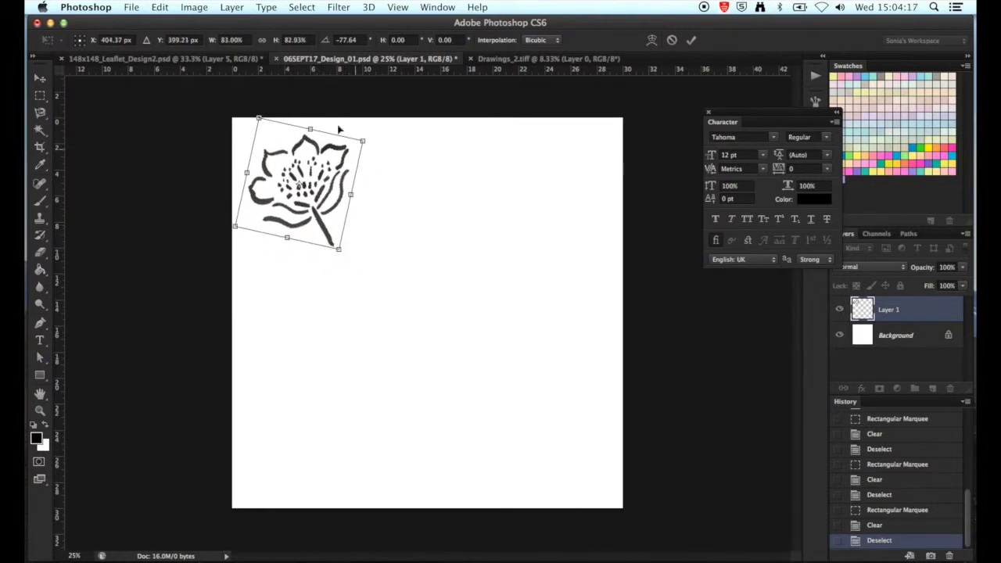
key(Return)
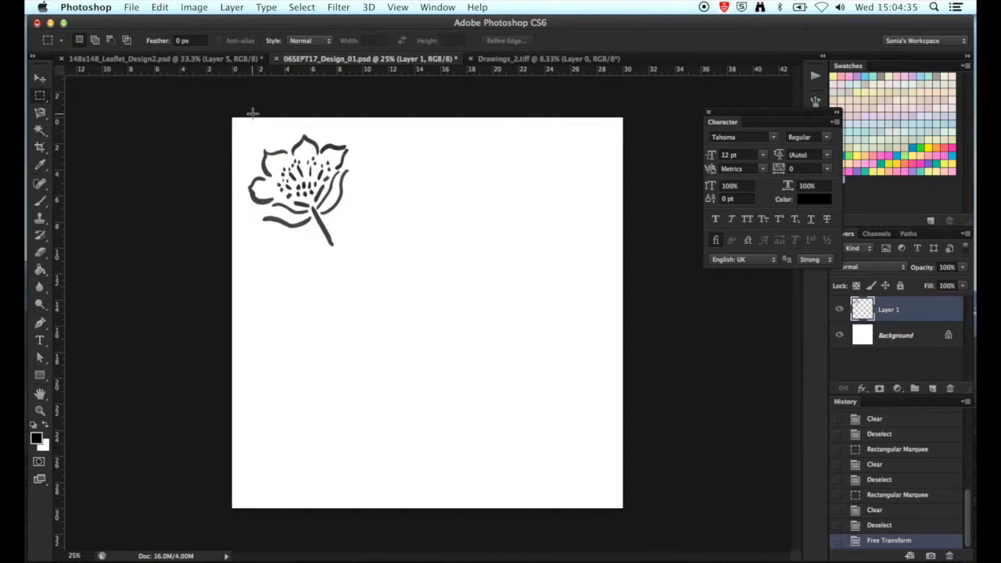
Step: Select the whole canvas on Layer 1, then copy and paste the flower as a second layer
key(ctrl+a)
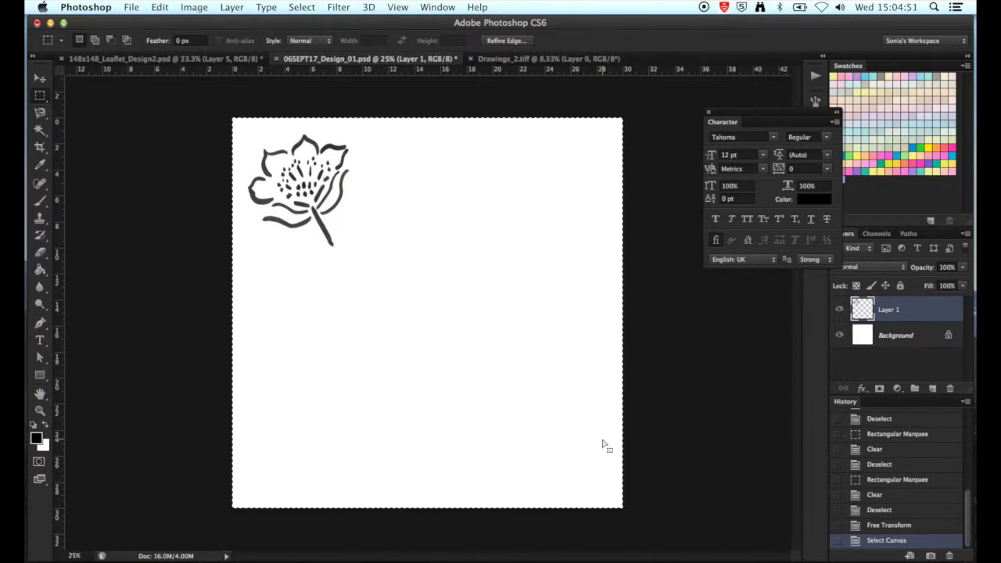
key(super+v)
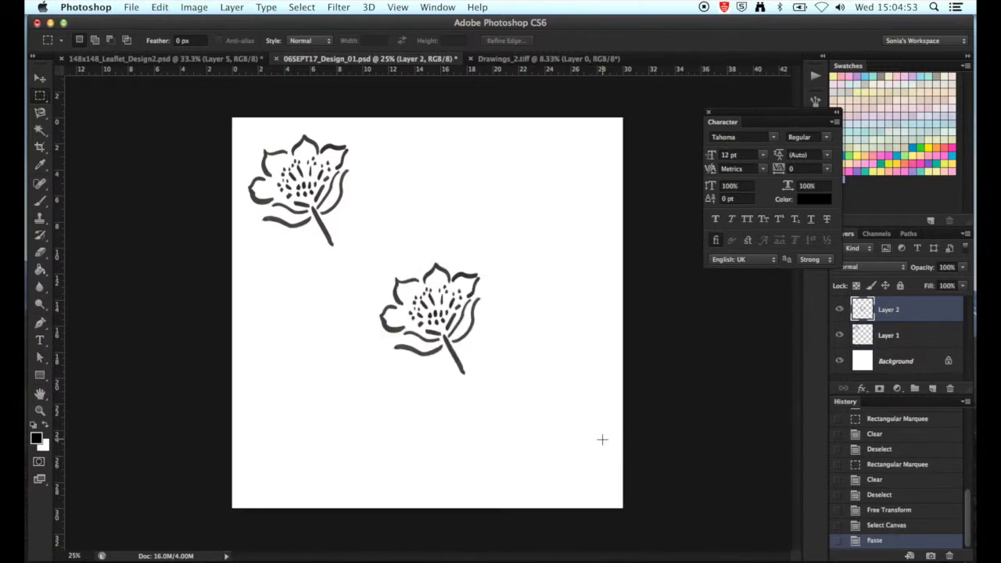
click(160, 7)
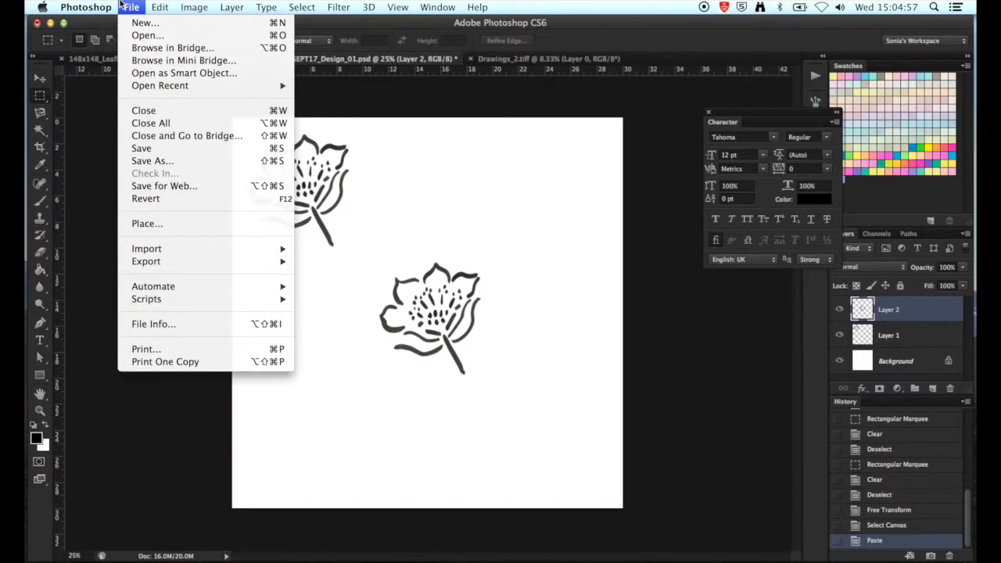
click(171, 4)
Step: Rotate the pasted flower on Layer 2 by 60°, place it just below the first flower's stem, and commit
key(super+t)
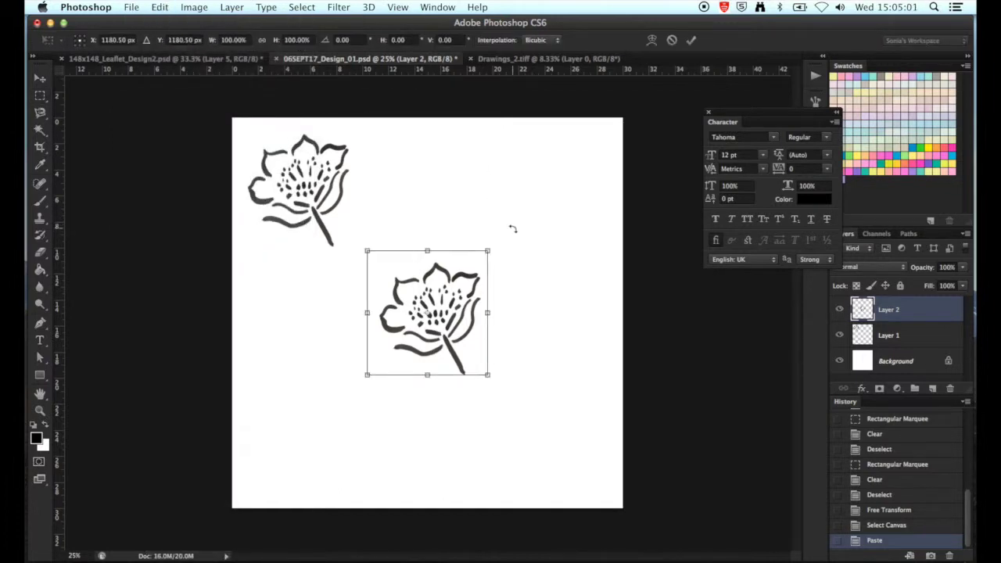
drag(498, 245, 508, 332)
drag(444, 314, 354, 296)
key(m)
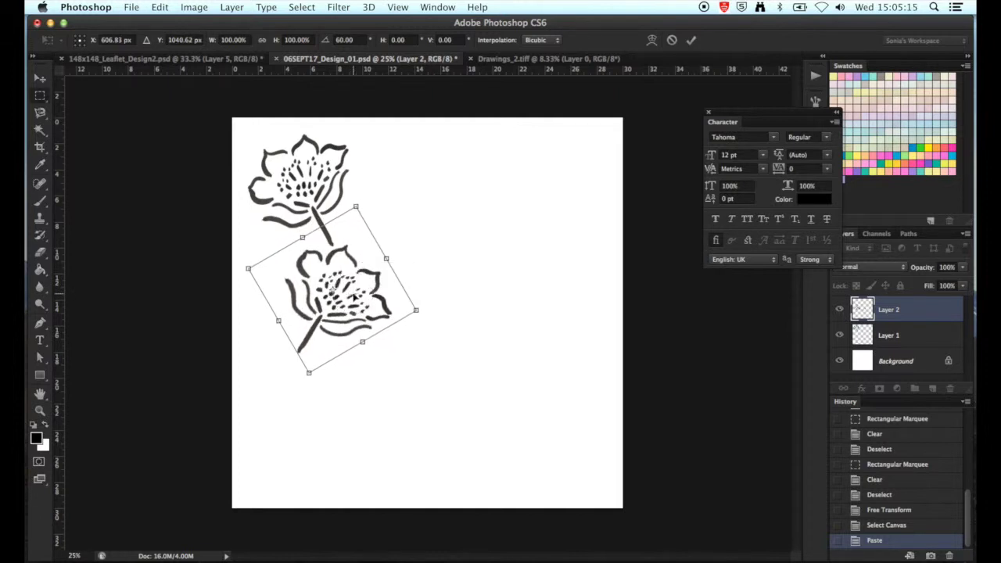
key(Return)
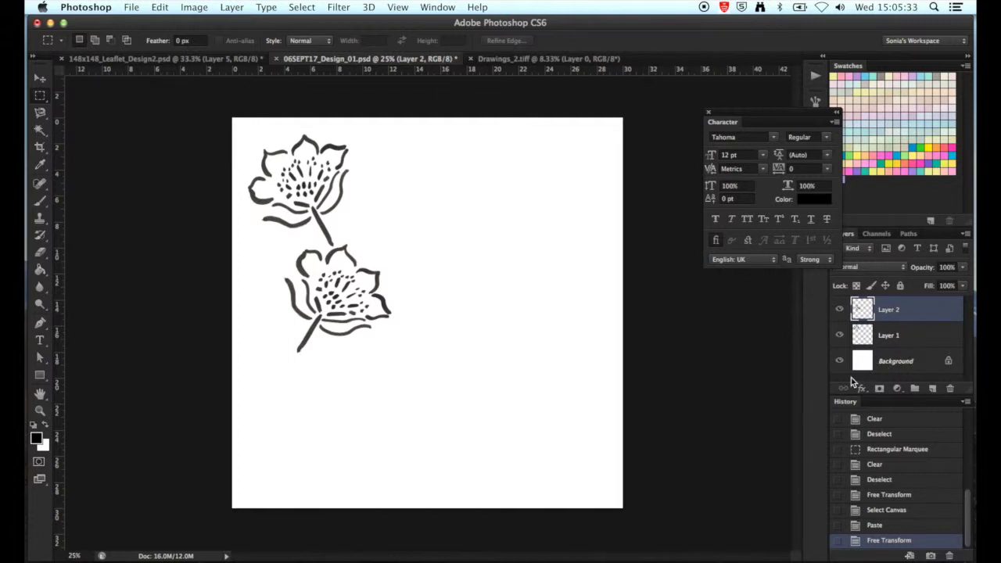
Step: Try merging Layer 1 and Layer 2 into one layer, and undo the merge
shift+click(920, 342)
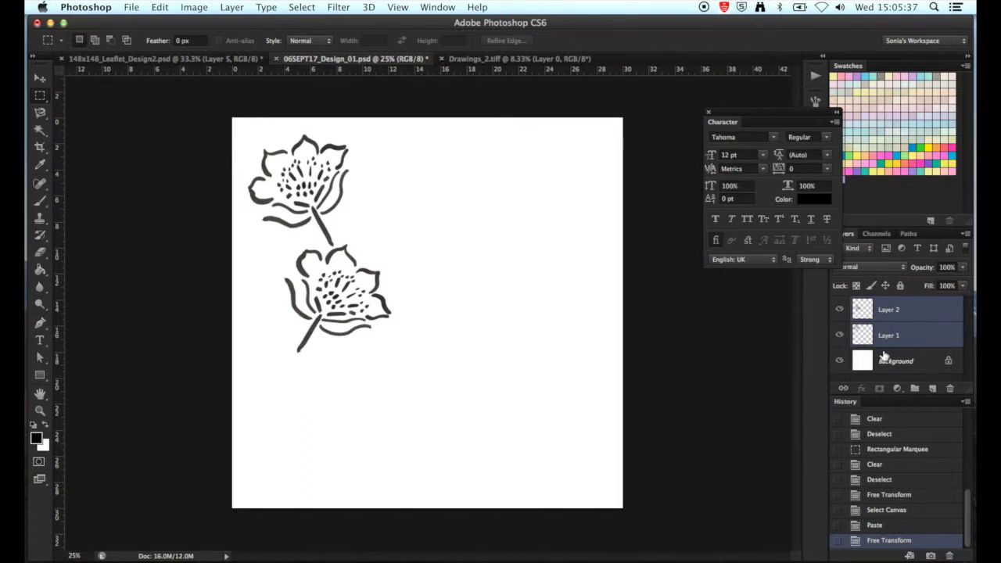
key(super+e)
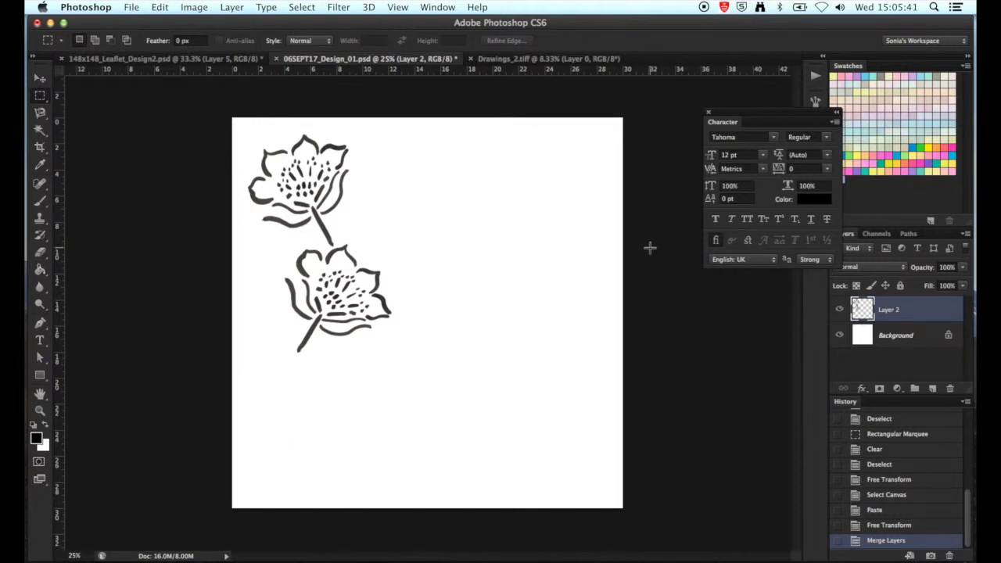
key(super+z)
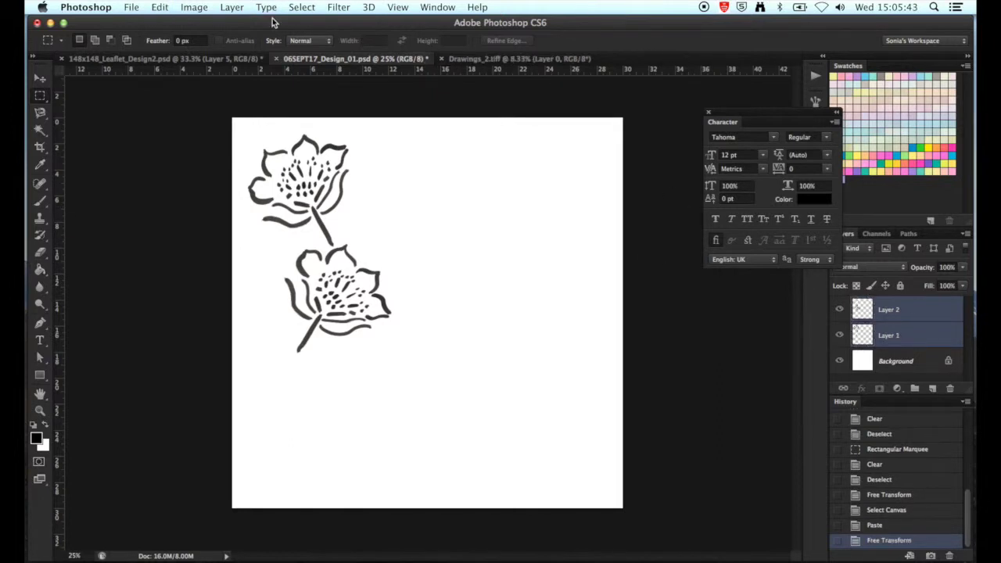
Step: Merge Layer 1 and Layer 2, and move the merged flower pair slightly up and left on the canvas
click(226, 7)
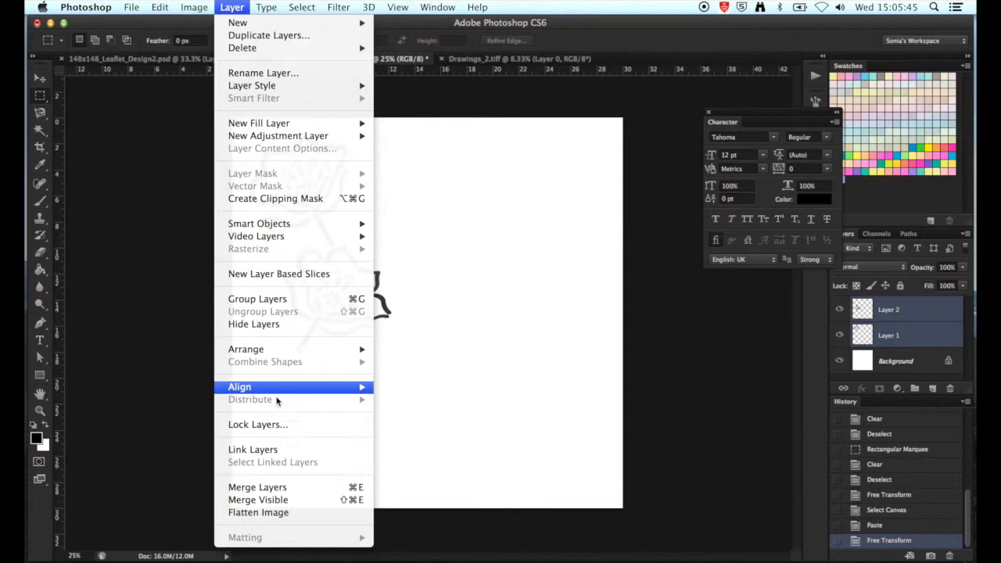
click(289, 489)
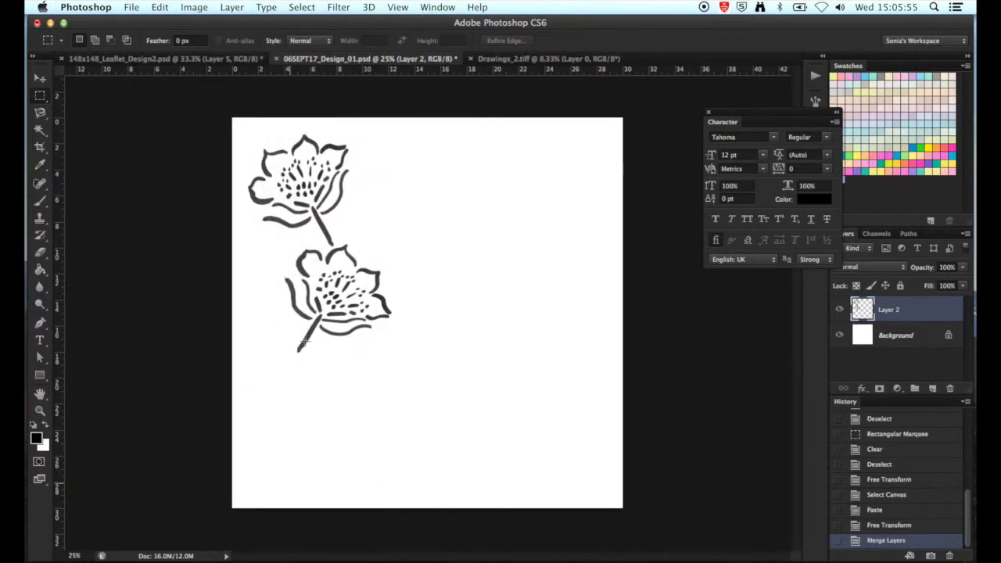
mouse_move(332, 286)
mouse_down()
mouse_move(368, 317)
mouse_move(372, 286)
mouse_move(316, 277)
mouse_move(339, 275)
mouse_move(333, 286)
mouse_move(366, 303)
mouse_move(327, 294)
mouse_move(332, 276)
mouse_up()
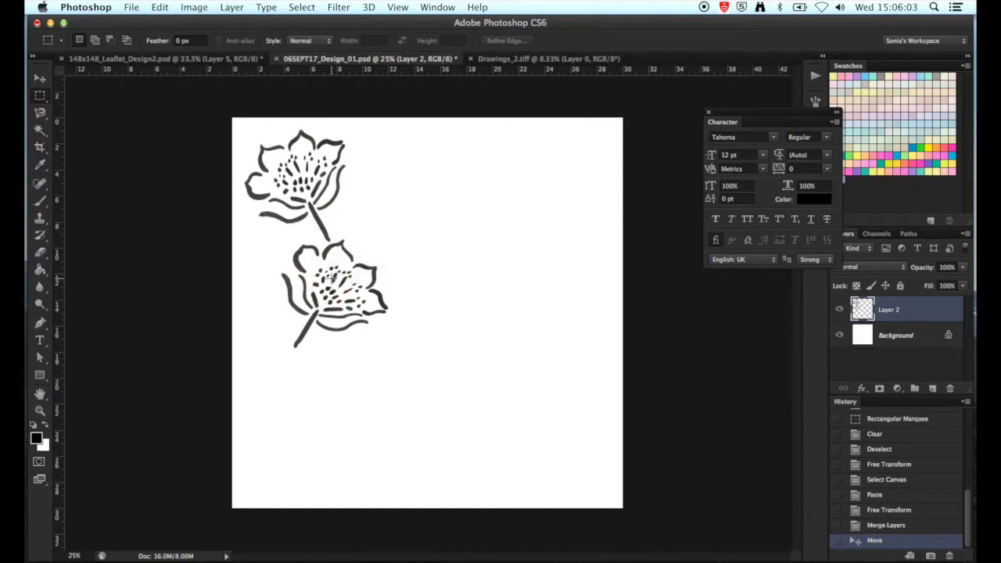
Step: Copy and paste the flower pair as a new layer and place the copy directly below the first pair
key(super+a)
key(super+v)
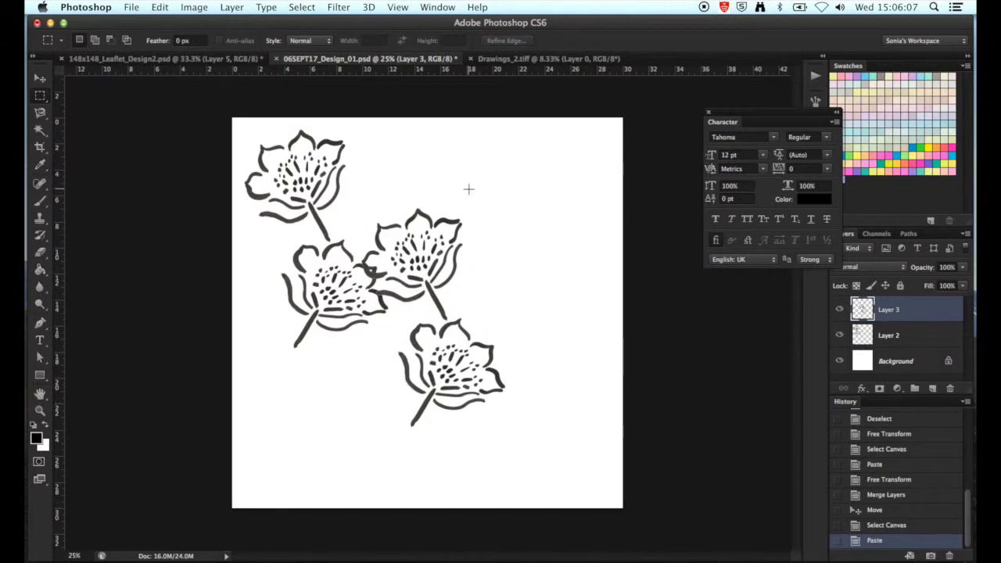
drag(435, 245, 325, 372)
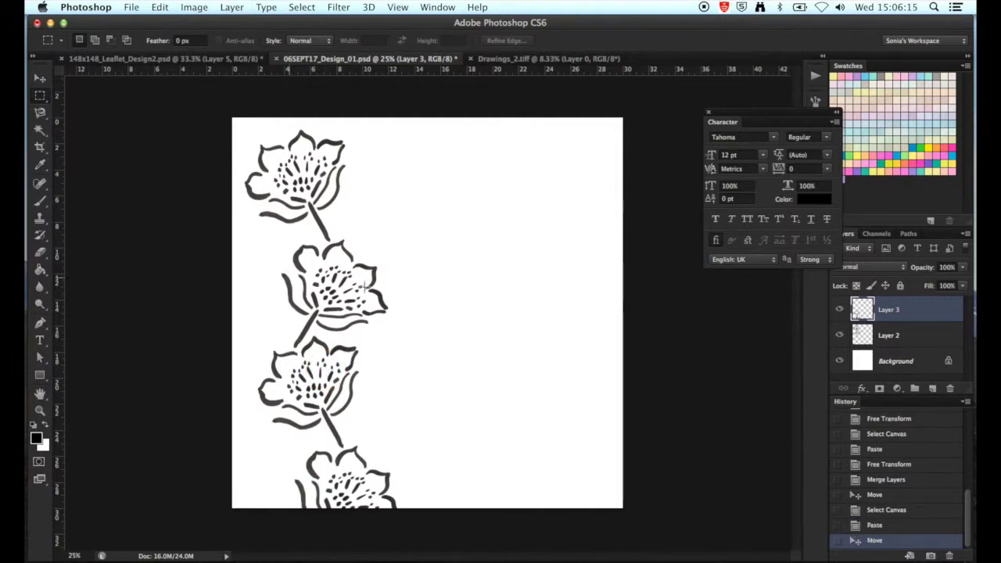
Step: Merge Layer 2 and Layer 3, then scale the flower column to about 88.8% to fit the canvas height and commit
shift+click(908, 346)
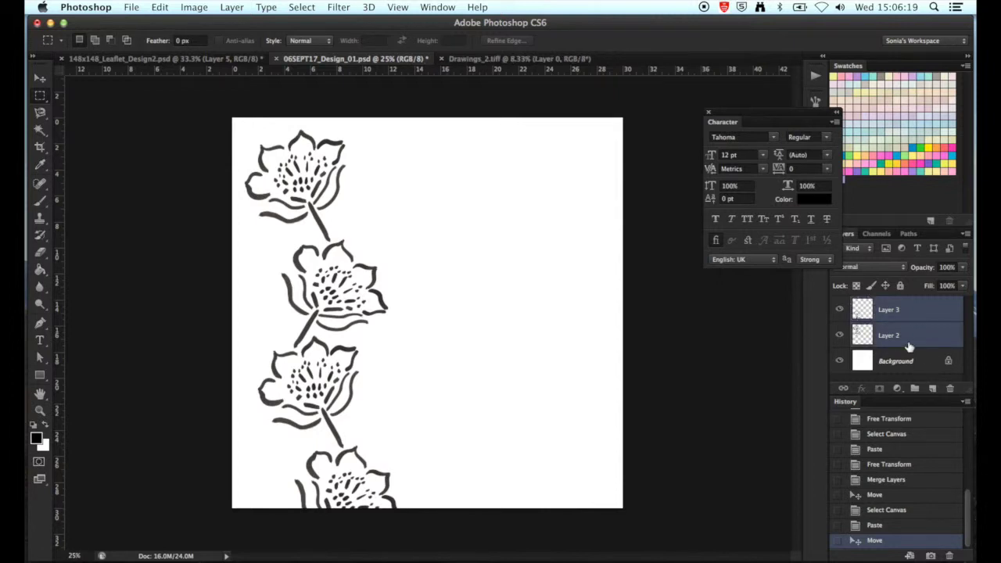
key(super+e)
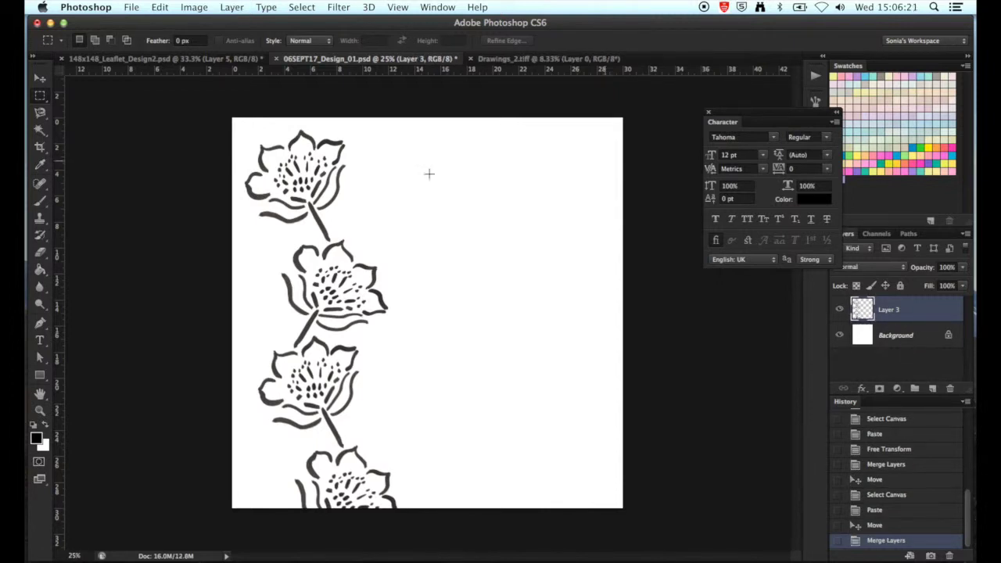
key(super+t)
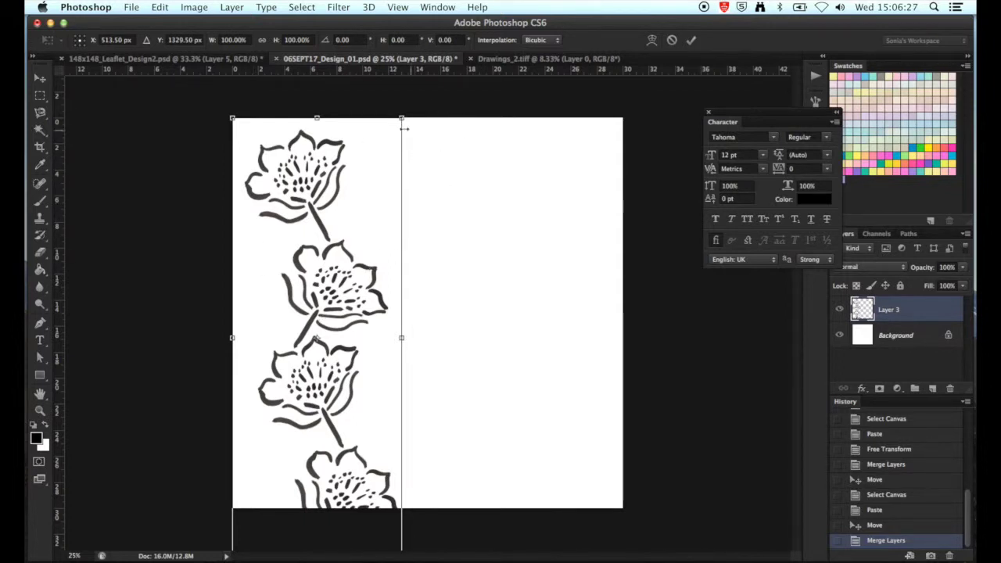
drag(404, 116, 358, 236)
drag(326, 356, 332, 232)
drag(360, 442, 409, 503)
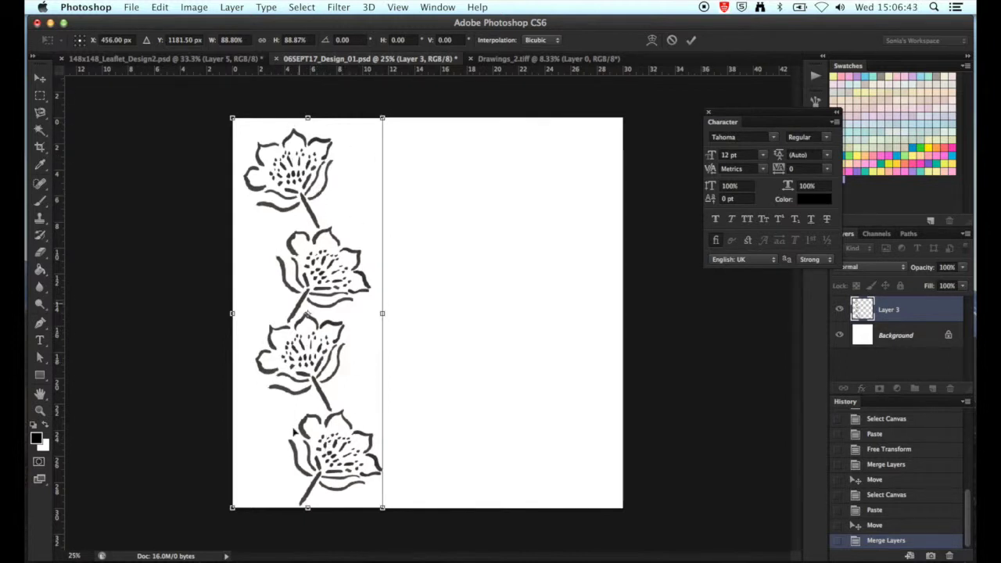
key(Return)
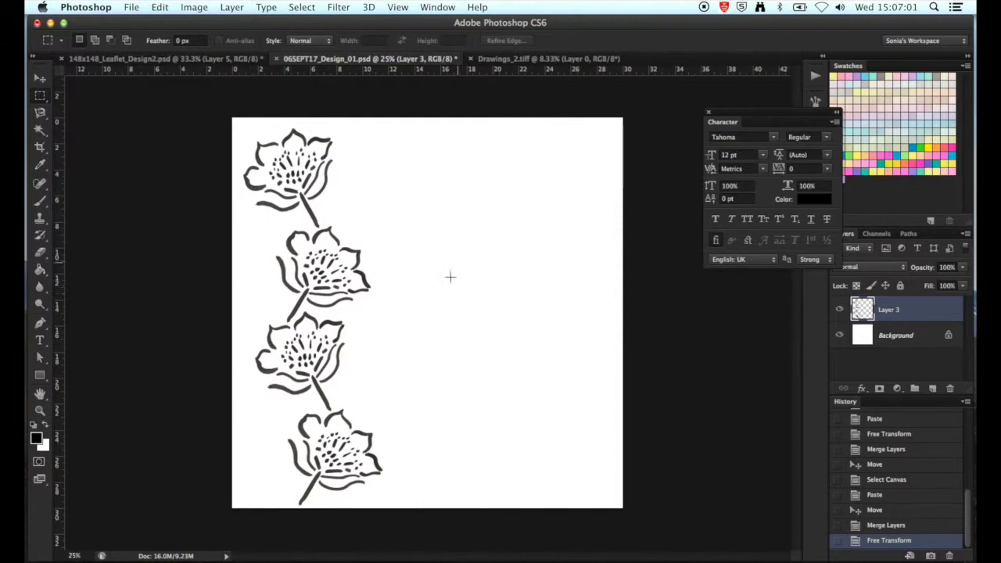
Step: Move the flower column nearer the canvas's top-left corner, check its left margin with a narrow marquee, and deselect
mouse_move(325, 277)
mouse_down()
mouse_move(307, 274)
mouse_move(317, 270)
mouse_up()
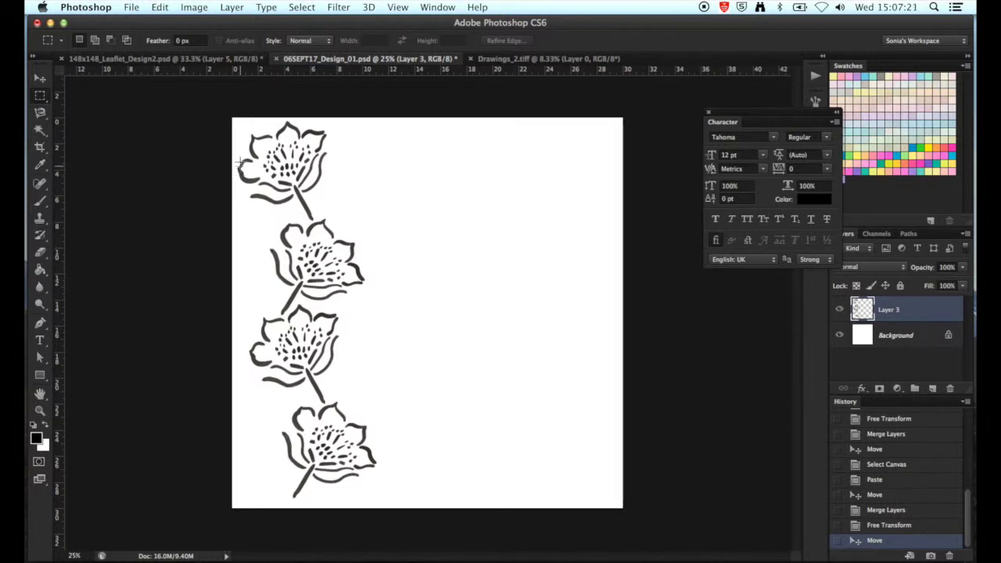
click(40, 95)
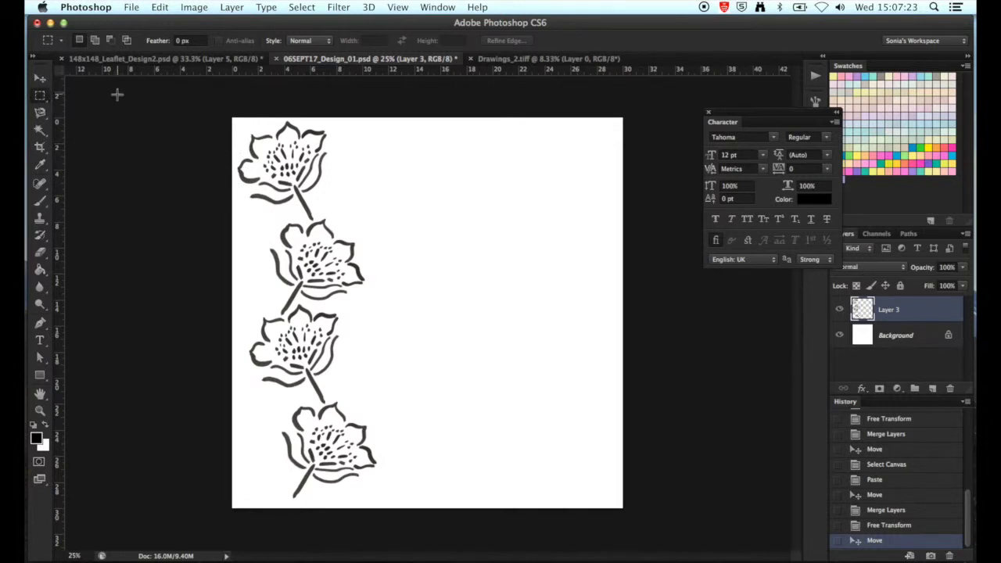
drag(222, 123, 239, 492)
drag(238, 493, 238, 492)
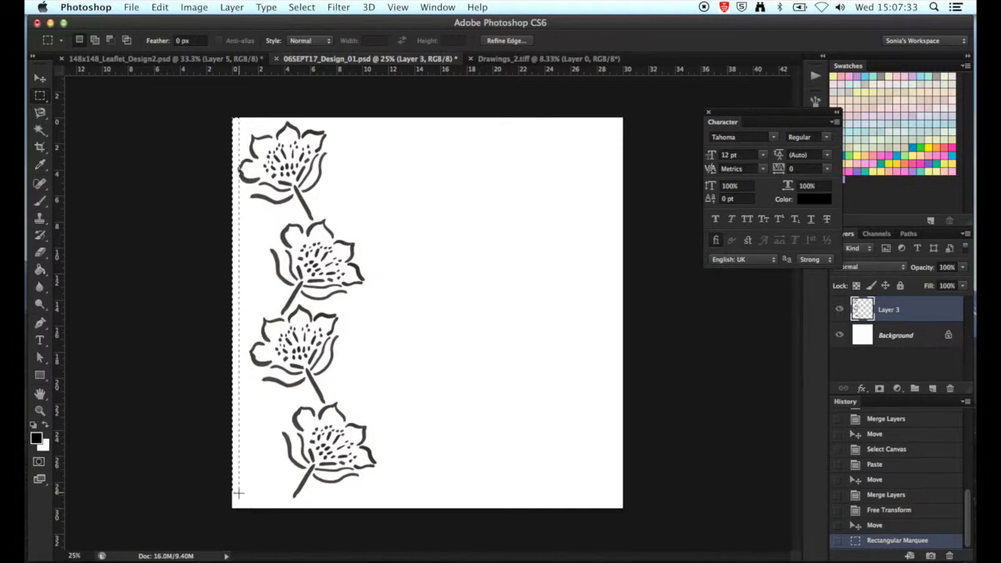
click(239, 493)
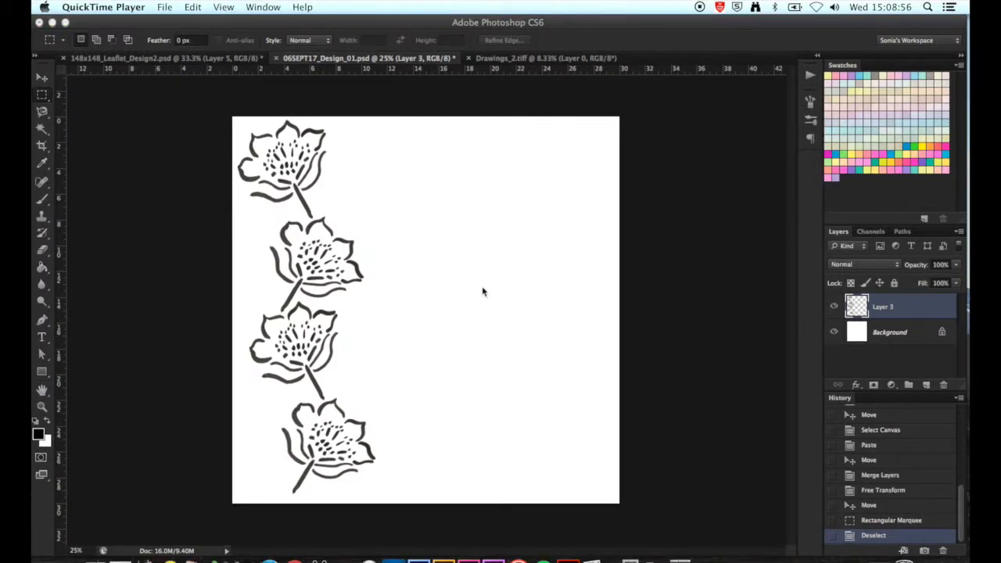
Step: Step back through the history to the Paste state, before the copied flower pair was moved and merged
click(483, 291)
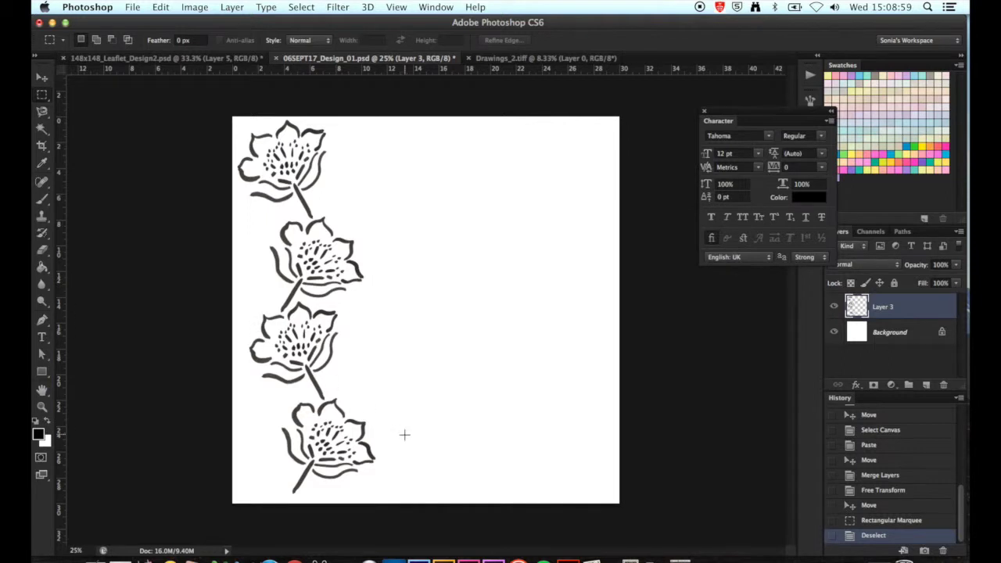
click(872, 521)
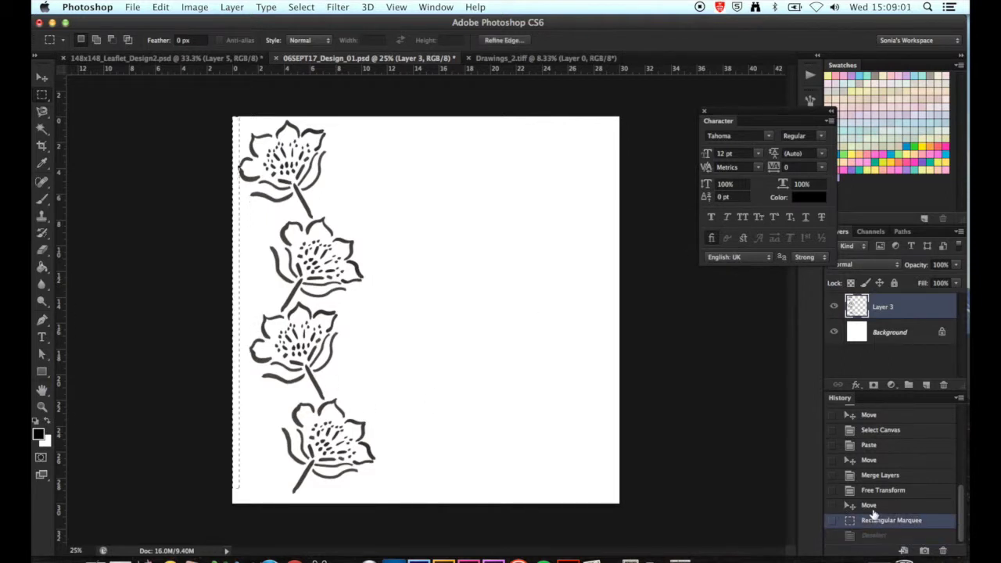
click(873, 506)
click(874, 491)
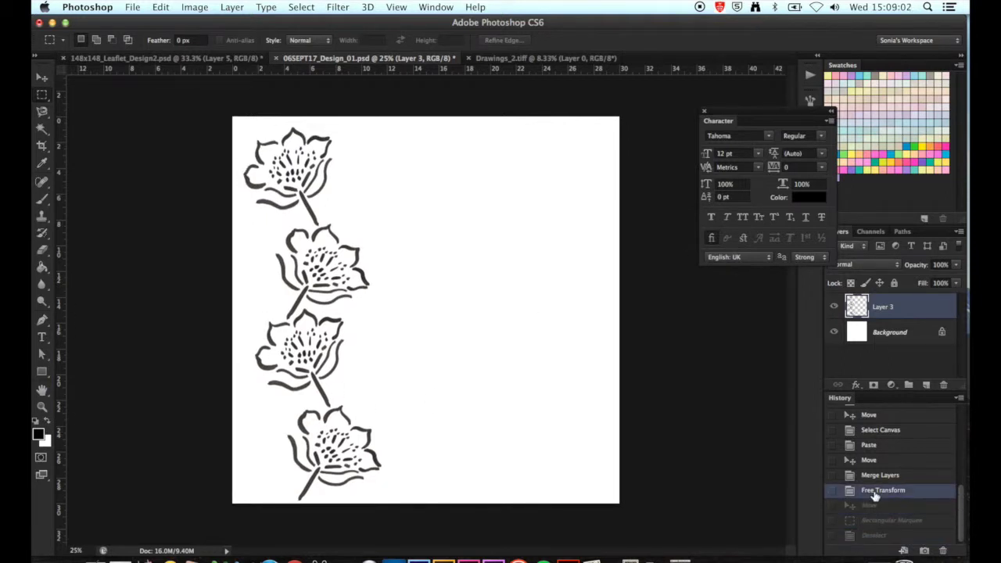
click(881, 476)
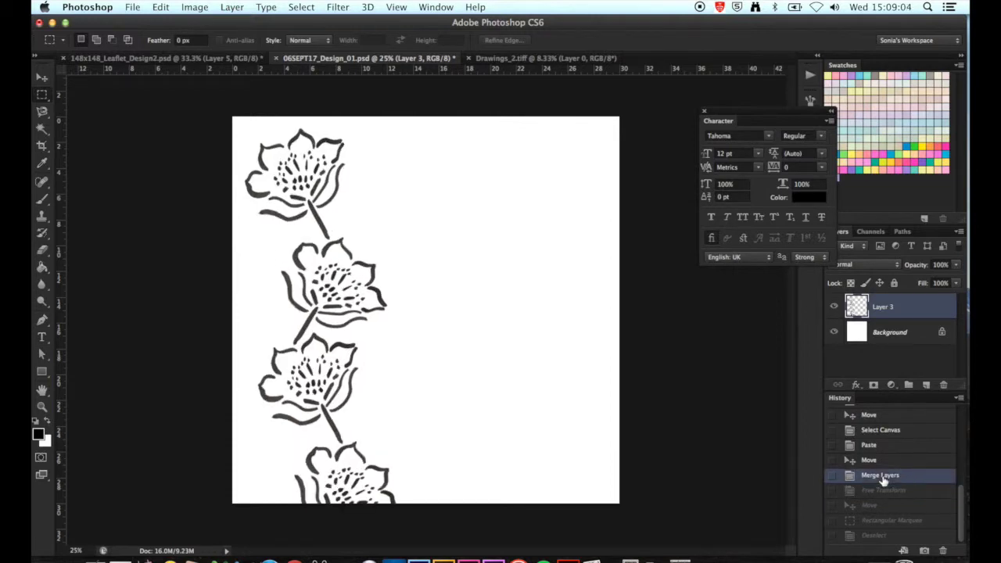
click(891, 461)
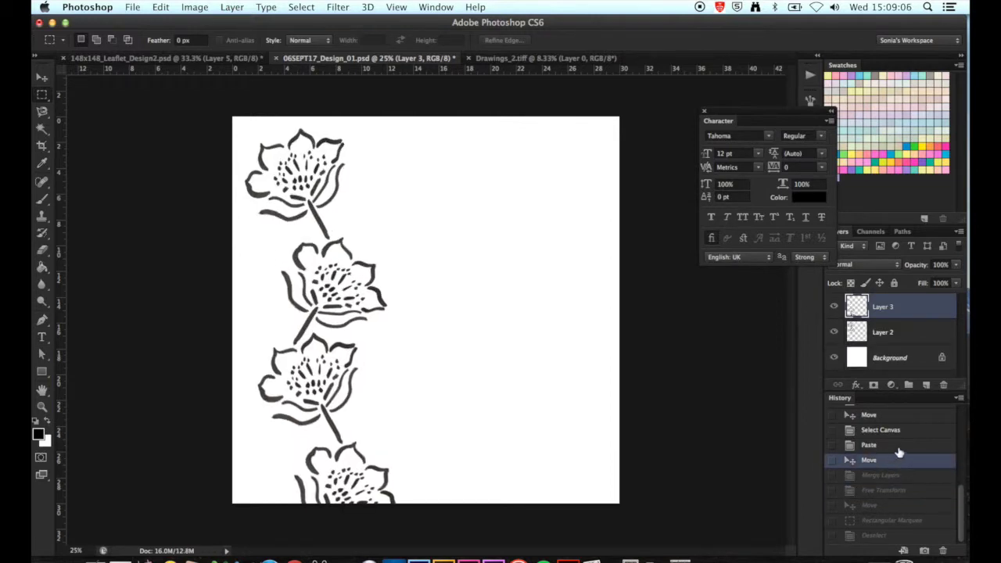
click(897, 451)
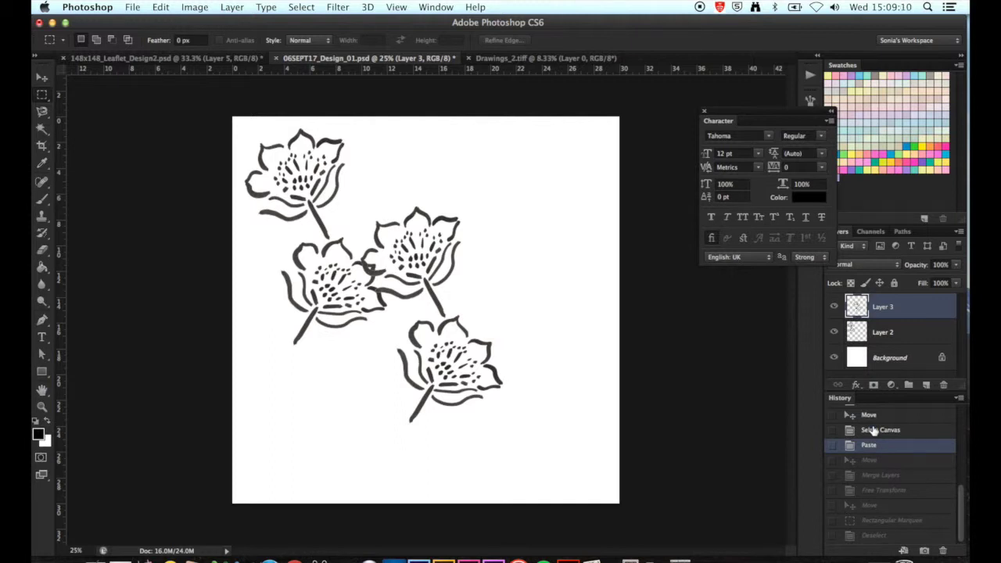
Step: Shift the pasted pair on Layer 3 and the original pair on Layer 2 slightly up and left
click(899, 331)
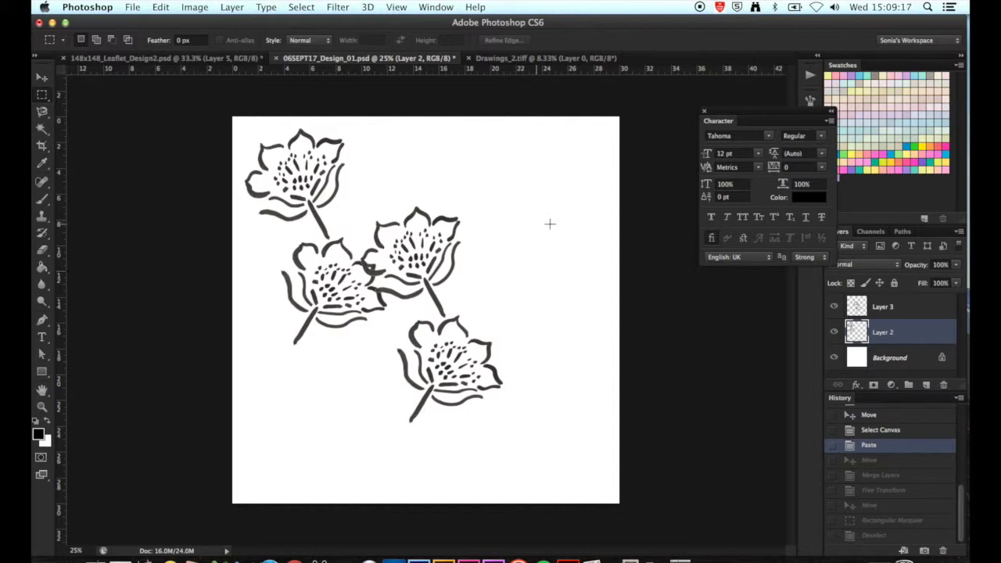
click(883, 310)
drag(317, 160, 310, 151)
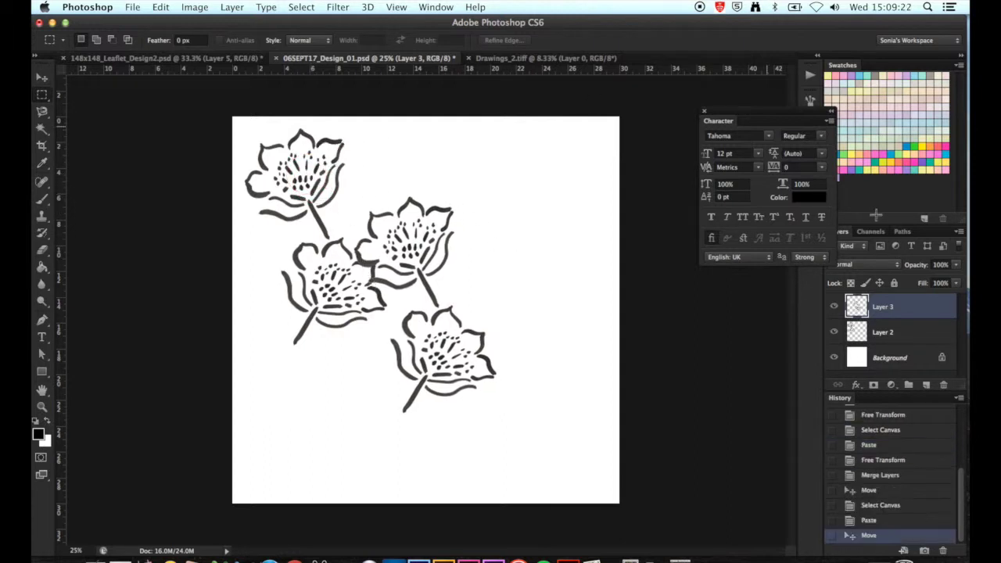
click(899, 332)
mouse_move(294, 166)
mouse_down()
mouse_move(281, 148)
mouse_move(286, 158)
mouse_up()
Step: Add a vertical guide about 0.5 cm inside the canvas's left edge and align Layer 2's first flower to it and the top edge
drag(61, 149, 239, 203)
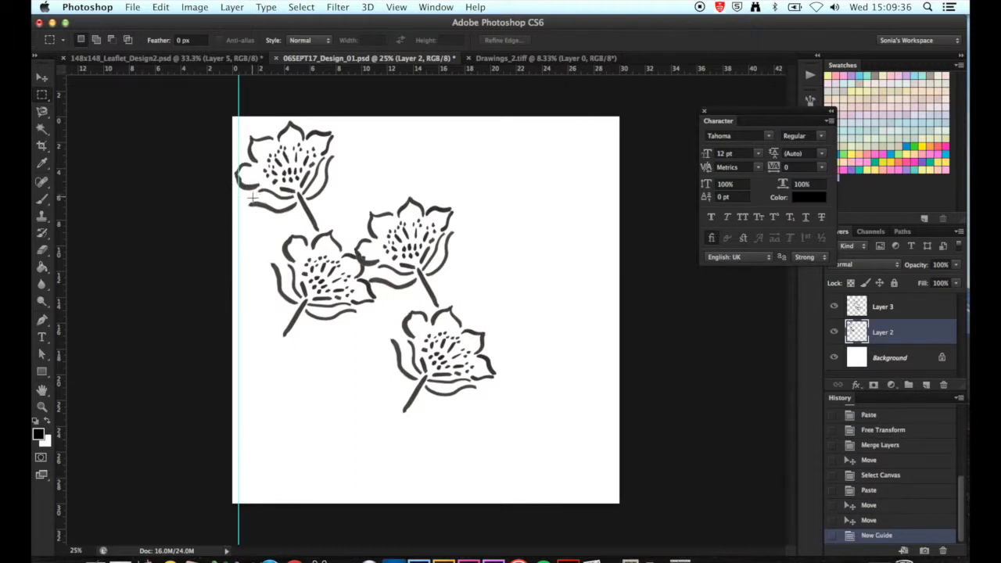
click(921, 307)
click(923, 331)
drag(308, 151, 308, 150)
key(super+equal)
key(super+equal)
key(super+equal)
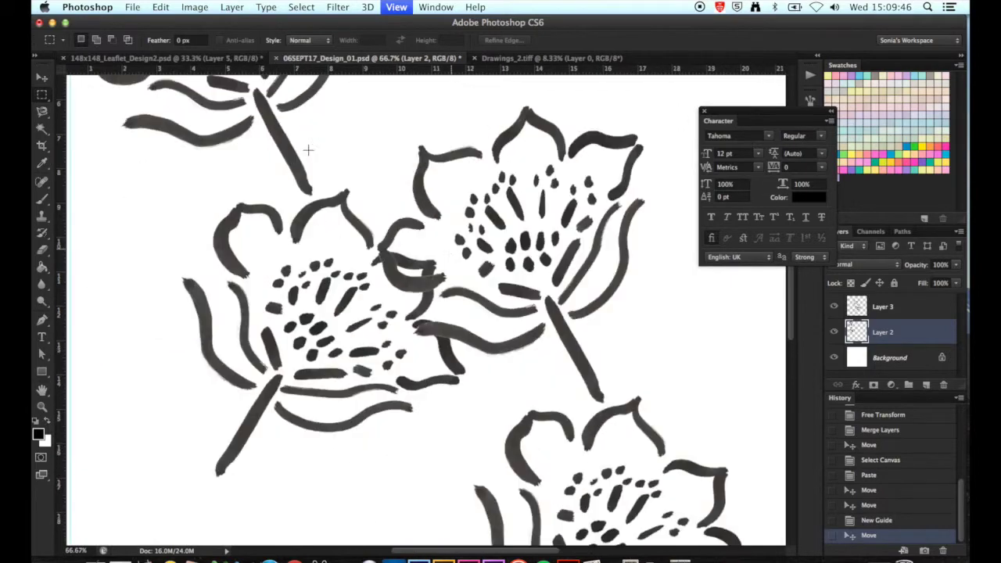
scroll(308, 150, up, 5)
scroll(308, 150, left, 4)
mouse_move(362, 192)
mouse_down()
mouse_move(345, 200)
mouse_move(347, 189)
mouse_up()
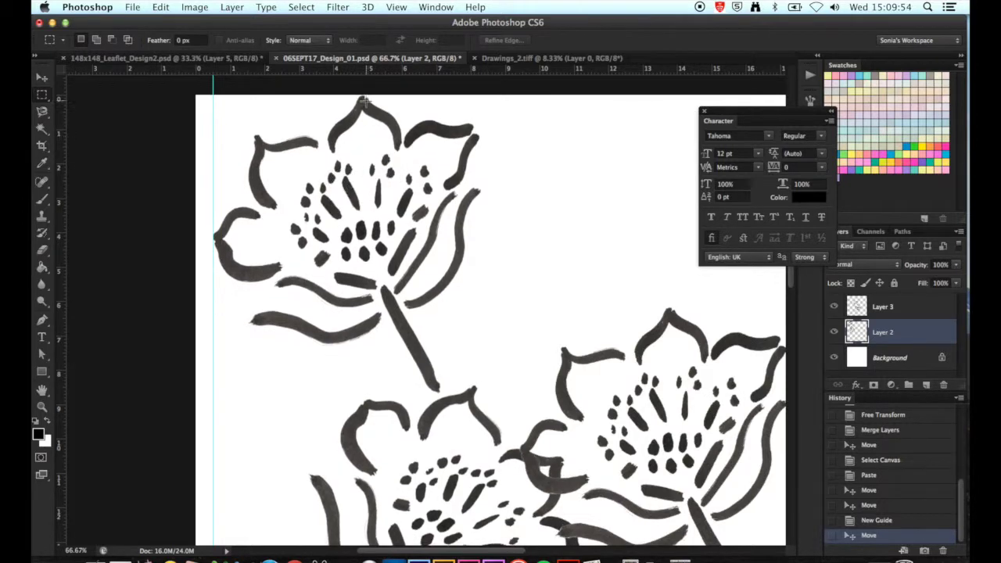
Step: Place Layer 3's flower pair directly below the Layer 2 pair, with its left petal on the guide and its top petal meeting the stem
key(super+plus)
key(super+minus)
scroll(242, 253, down, 10)
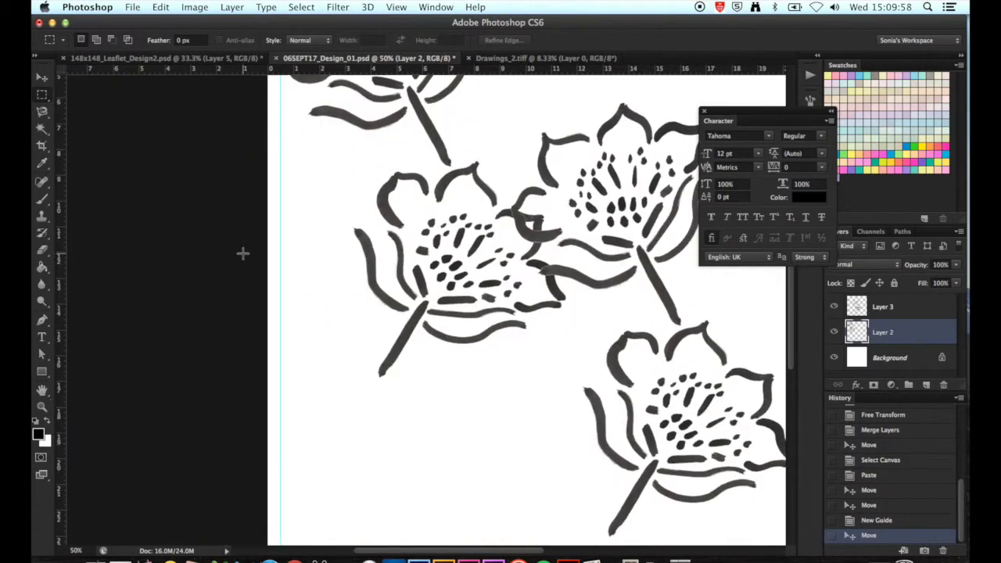
click(901, 305)
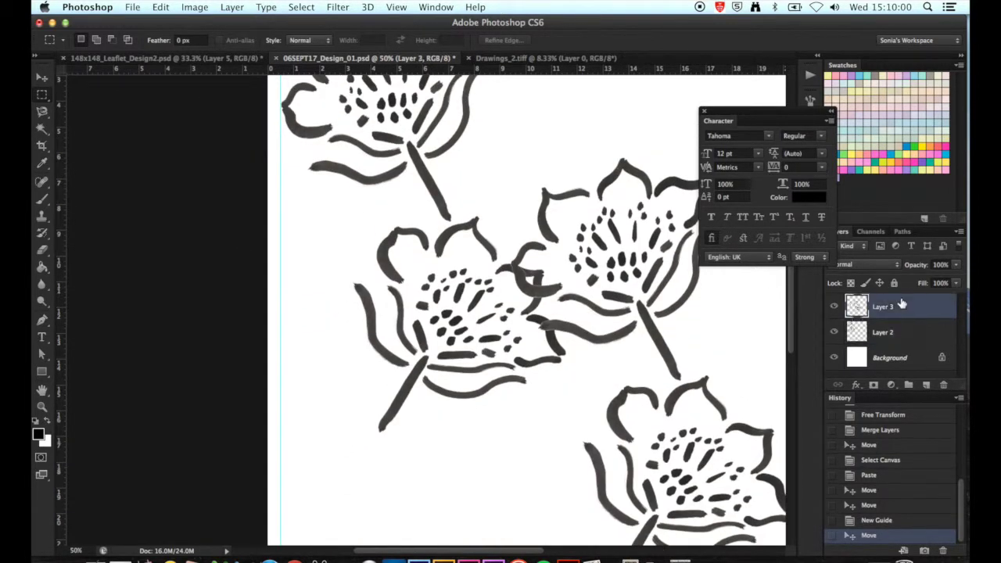
drag(661, 251, 419, 464)
scroll(420, 464, down, 3)
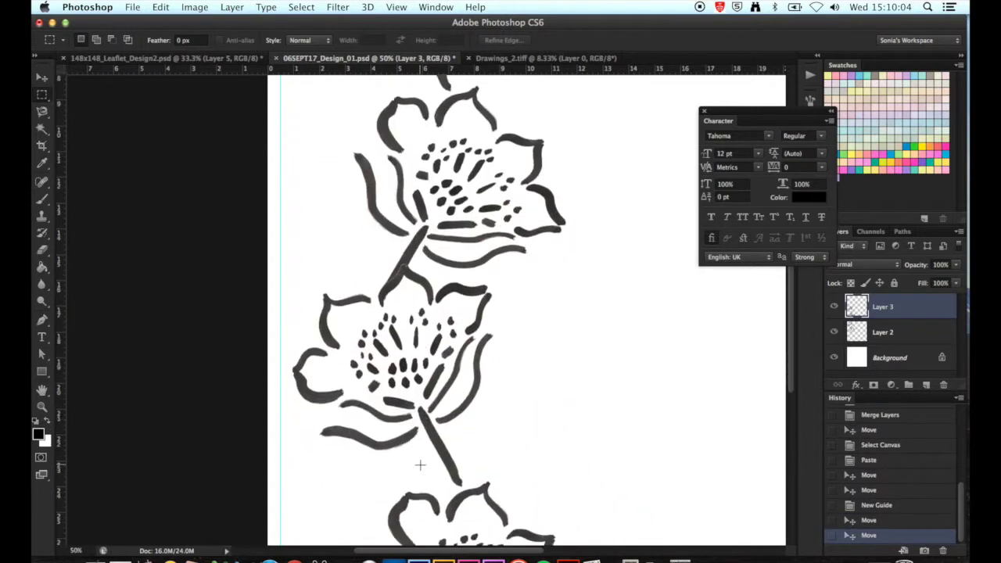
key(super+minus)
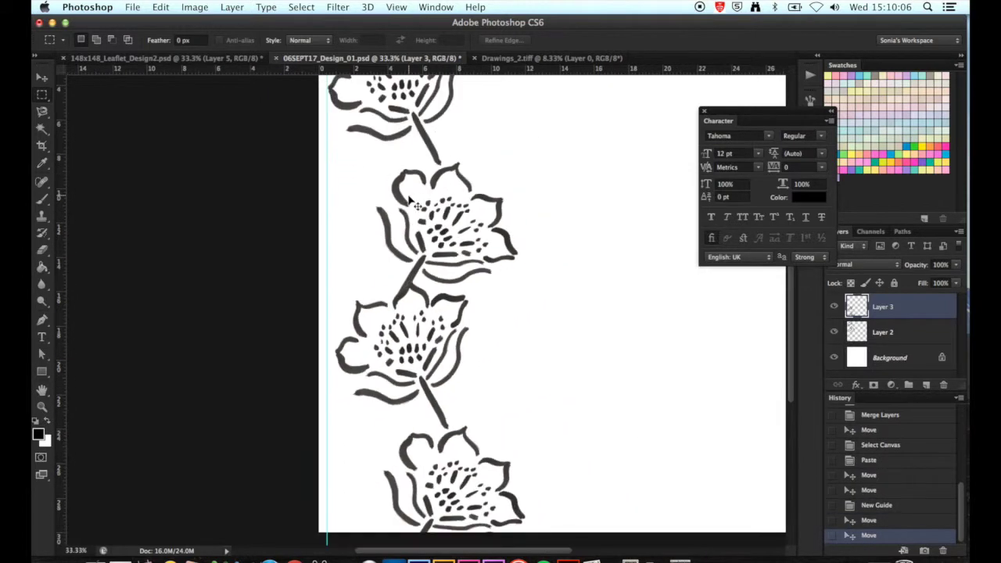
key(super+minus)
mouse_move(296, 350)
mouse_down()
mouse_move(297, 368)
mouse_move(285, 366)
mouse_up()
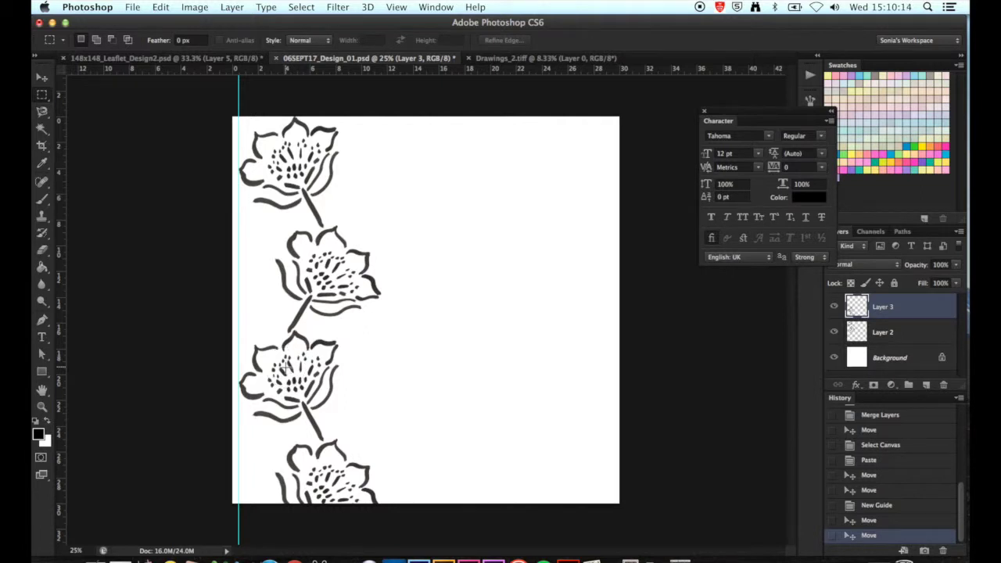
Step: Merge Layer 2 and Layer 3 into one flower column and copy it
shift+click(906, 338)
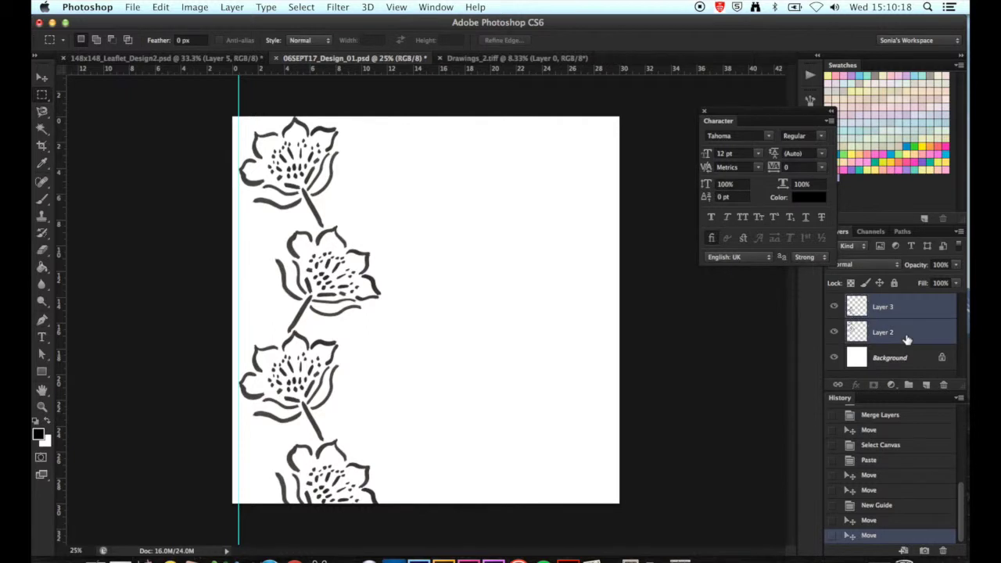
key(super+e)
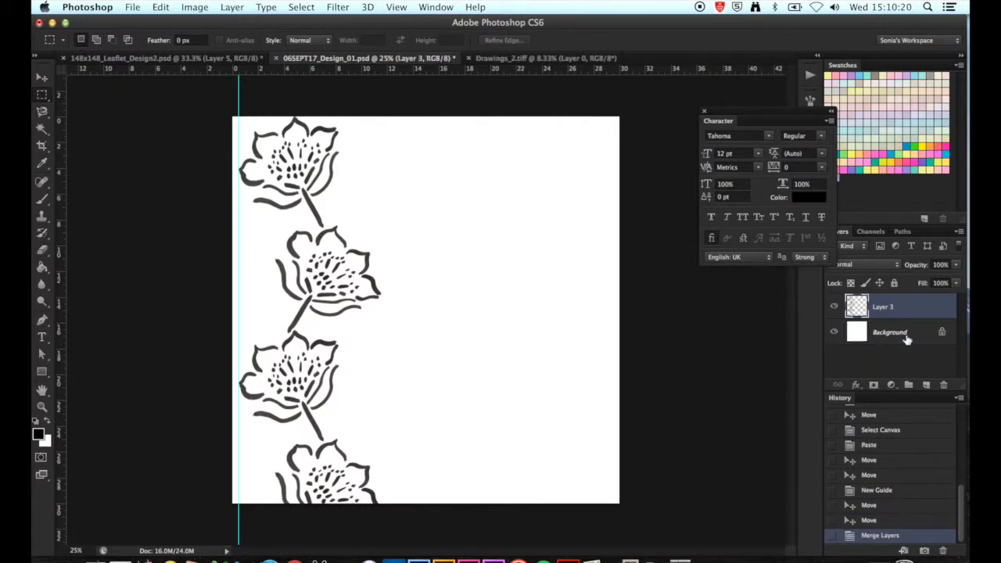
key(super+c)
Step: Scale the merged flower column proportionally to about 87% so it spans the full canvas height, starting at the vertical guide
key(super+t)
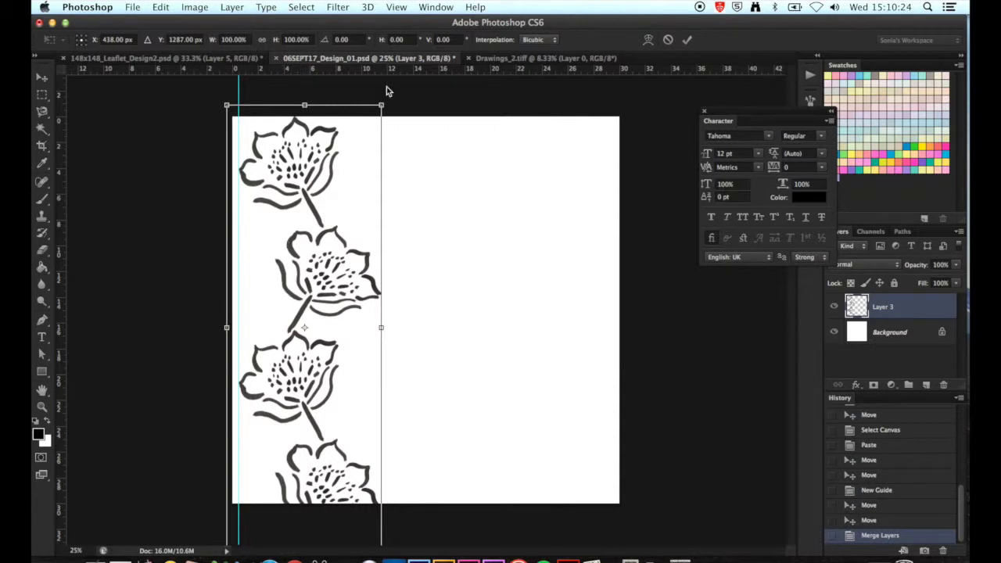
drag(381, 104, 320, 280)
drag(307, 345, 313, 231)
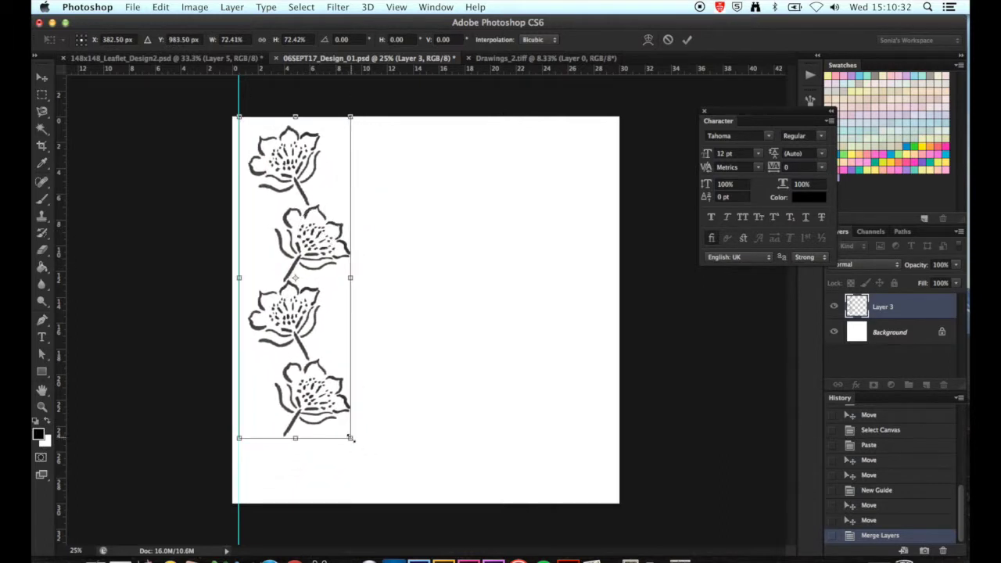
drag(351, 436, 371, 505)
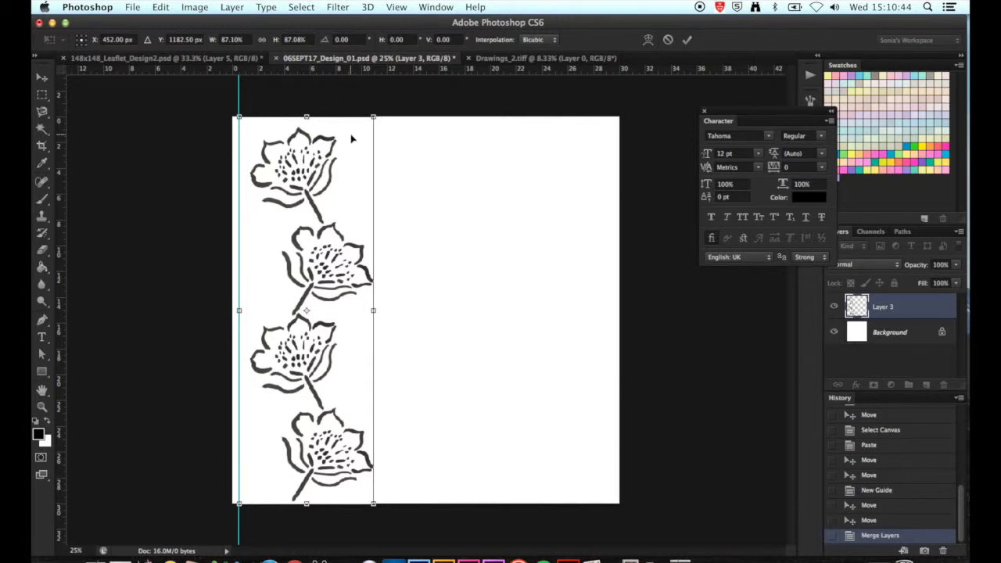
key(Return)
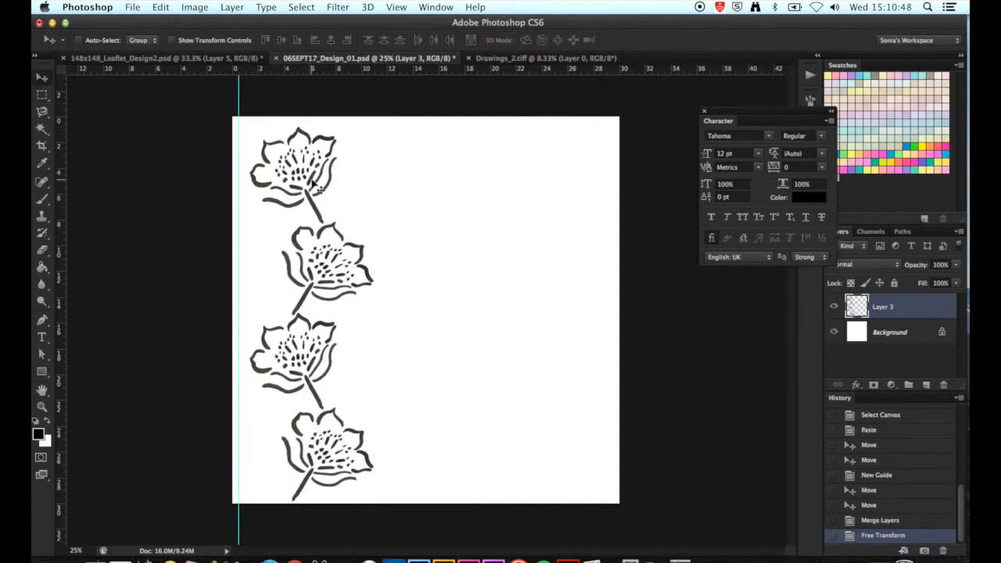
Step: Rename Layer 3 as "Floral Stripe 1"
double_click(883, 307)
click(920, 315)
double_click(884, 307)
text(Floral Stripe)
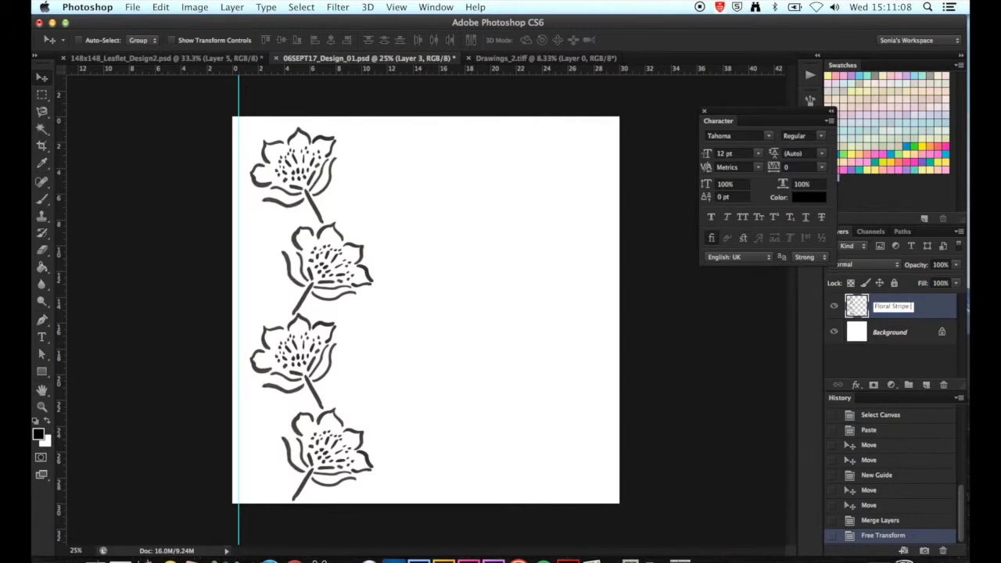
text( 1)
key(Return)
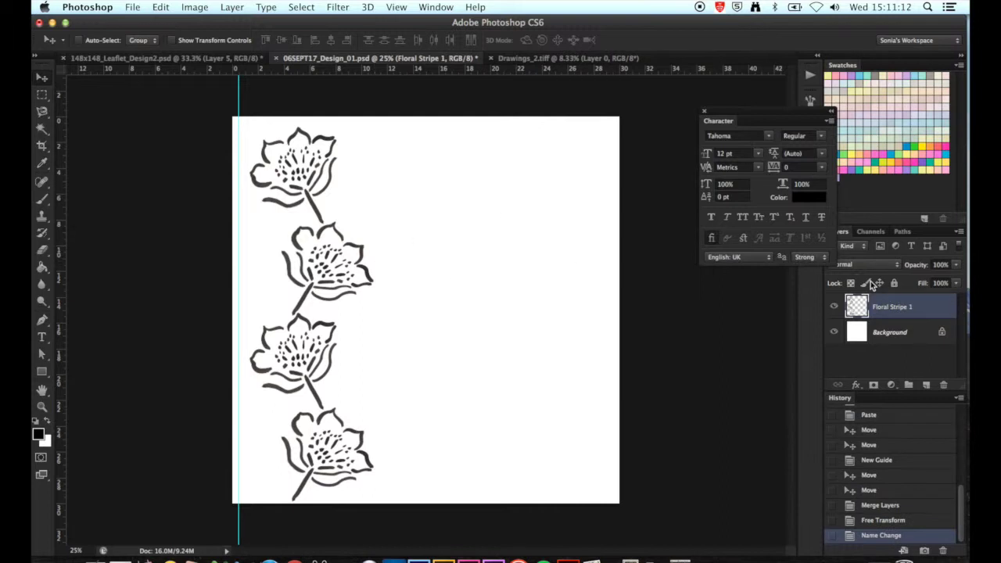
Step: Copy the whole Floral Stripe 1 column and paste it as a second column beside the first
key(super+a)
key(super+c)
key(super+v)
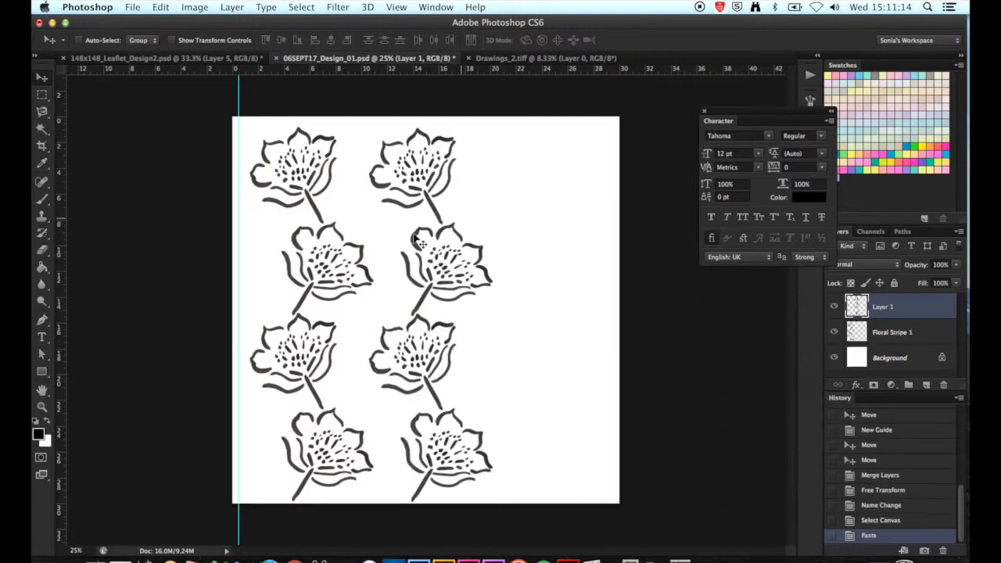
drag(469, 266, 440, 262)
Step: Try mirroring the pasted column on Layer 1 horizontally and move it clear of the first stripe
key(super+t)
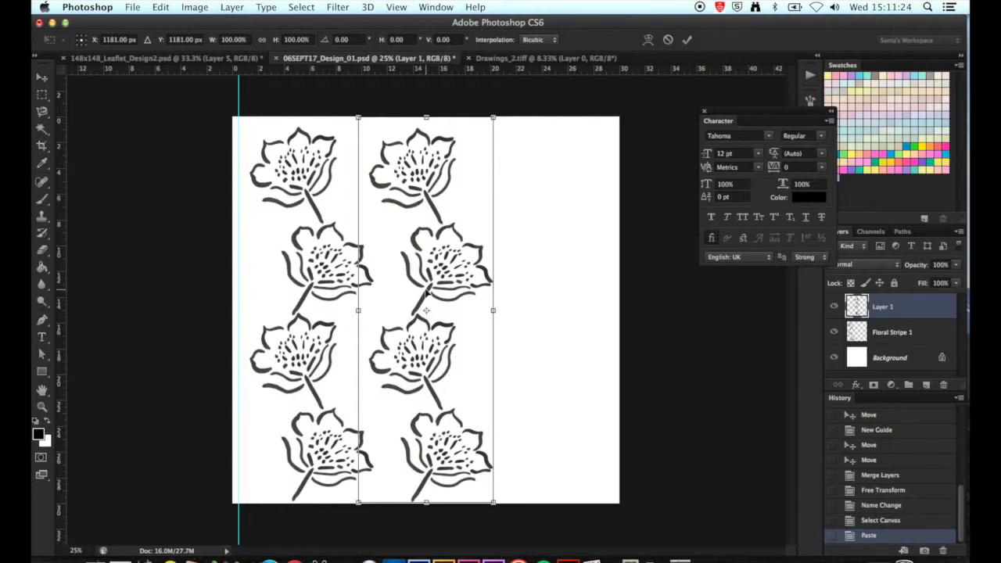
click(192, 7)
mouse_move(160, 6)
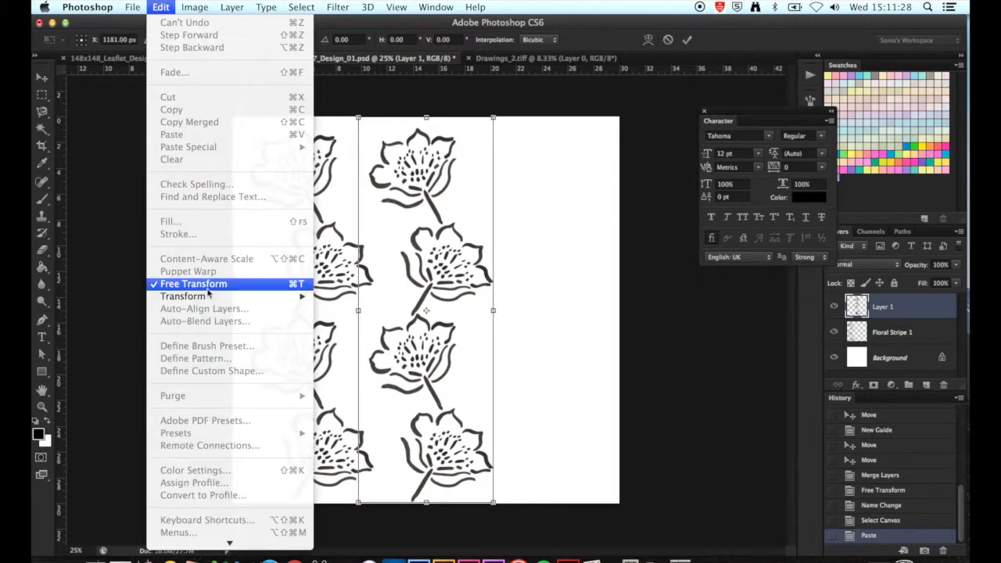
mouse_move(213, 302)
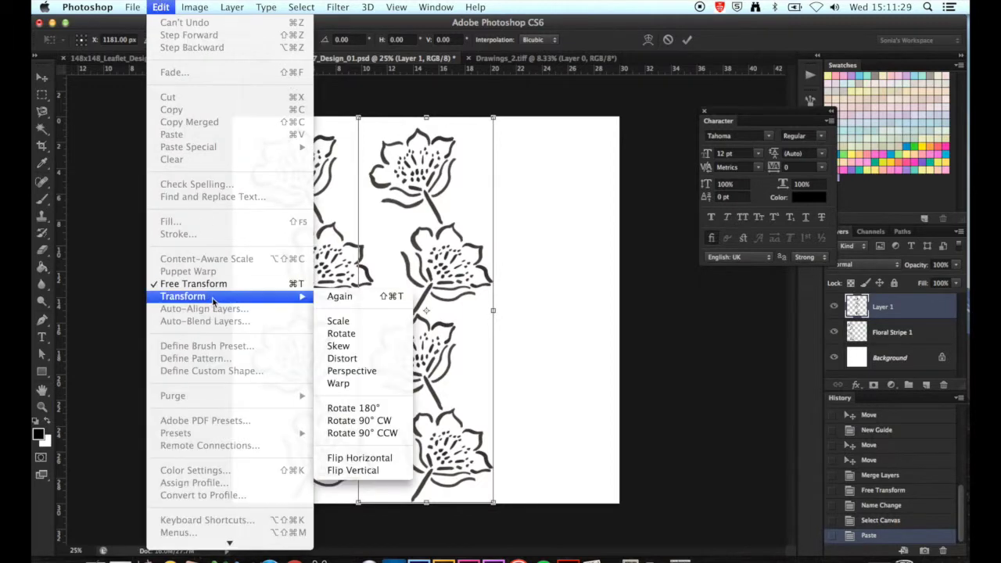
click(373, 458)
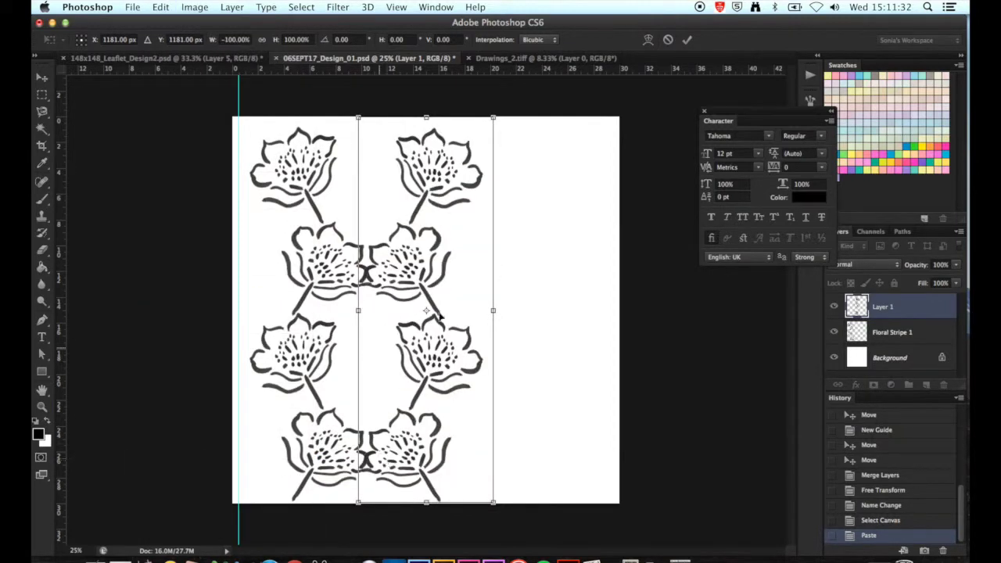
drag(414, 271, 439, 277)
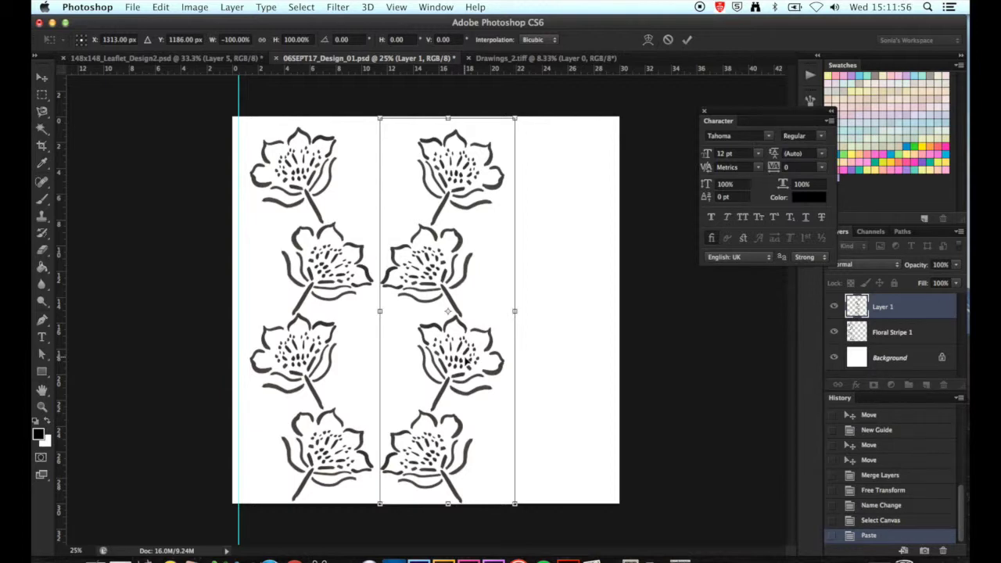
Step: Flip Layer 1's column horizontally back to its original direction, shift it closer to the first stripe and apply the transform
click(199, 6)
mouse_move(160, 6)
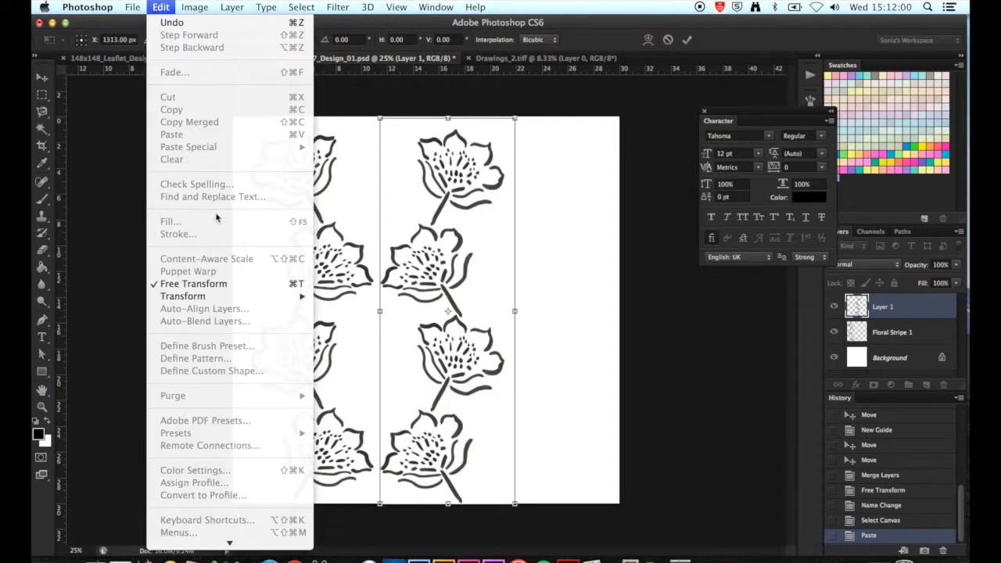
mouse_move(249, 295)
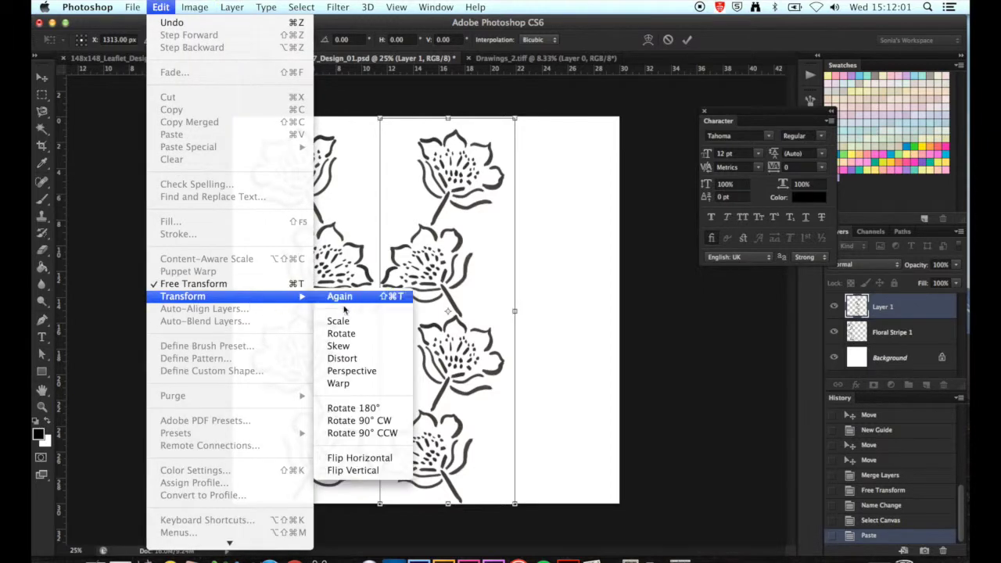
click(388, 461)
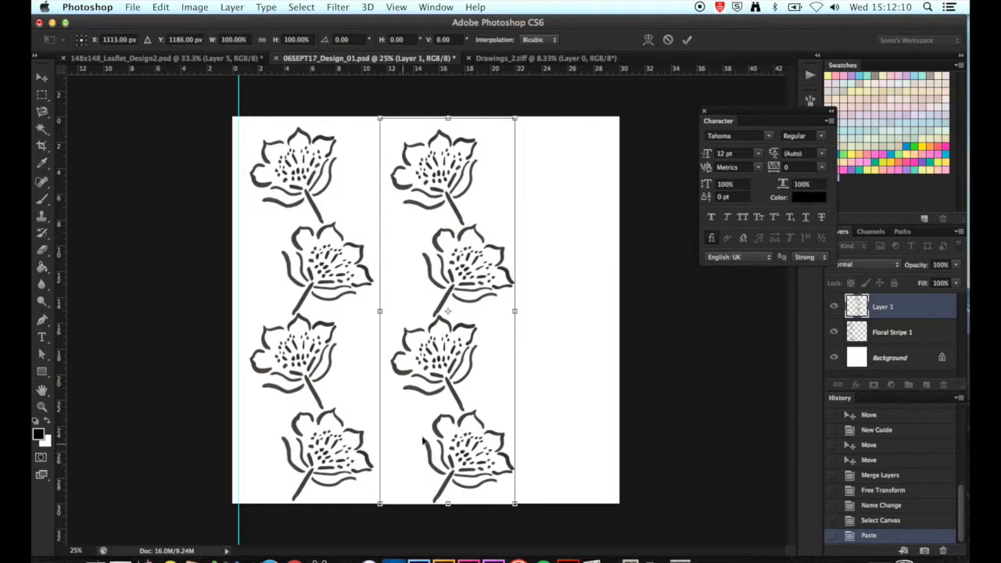
mouse_move(438, 329)
mouse_down()
mouse_move(437, 312)
mouse_move(429, 329)
mouse_up()
key(Return)
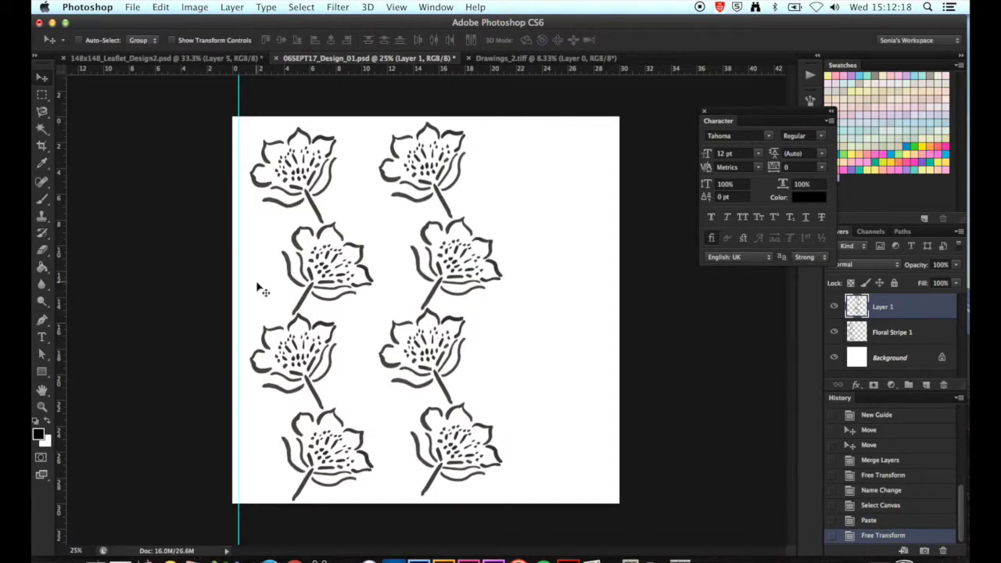
Step: Add a horizontal guide about 0.8 cm below the canvas's top edge and align Layer 1's top flower with it
key(super+equal)
key(super+equal)
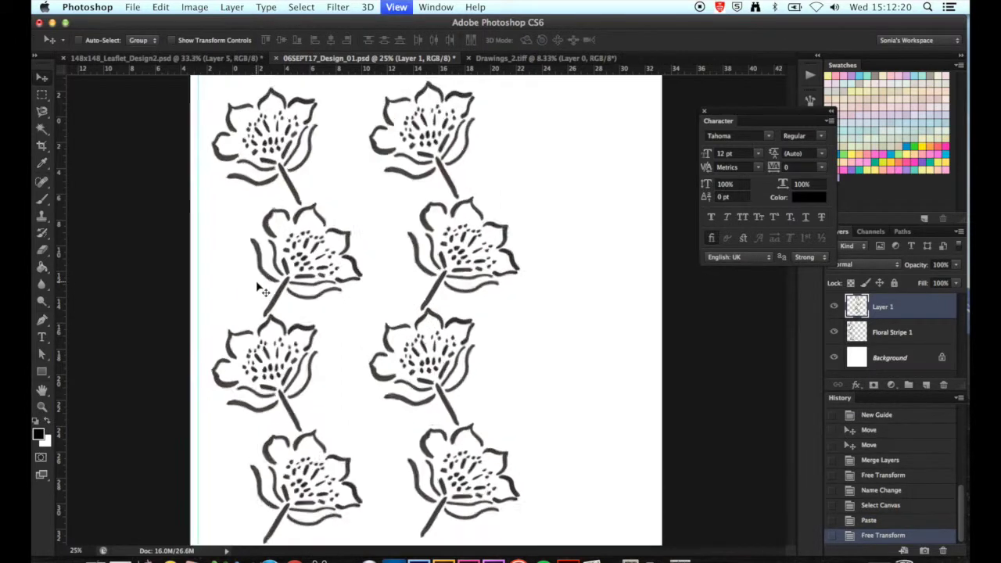
drag(330, 72, 335, 157)
drag(355, 67, 332, 274)
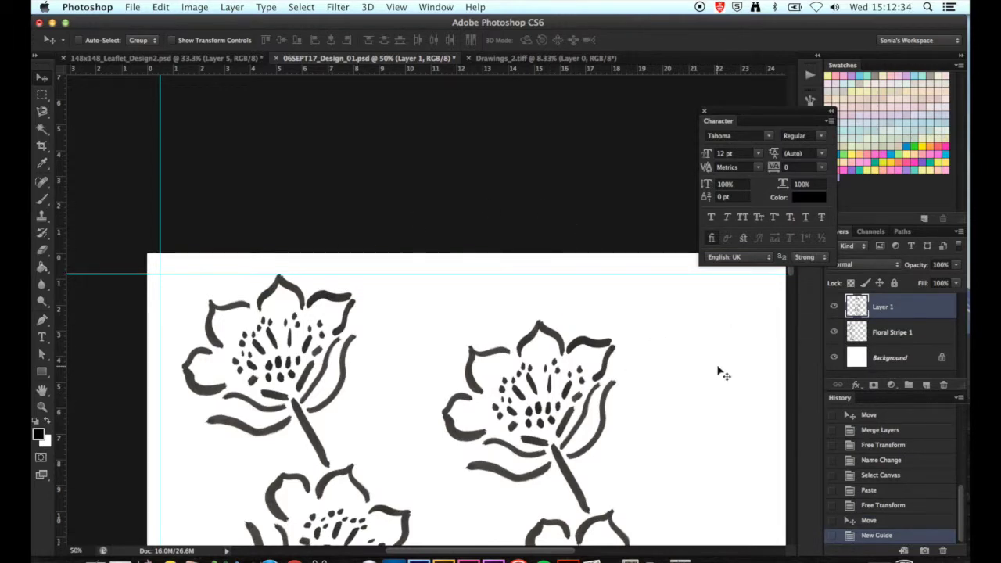
scroll(720, 374, down, 2)
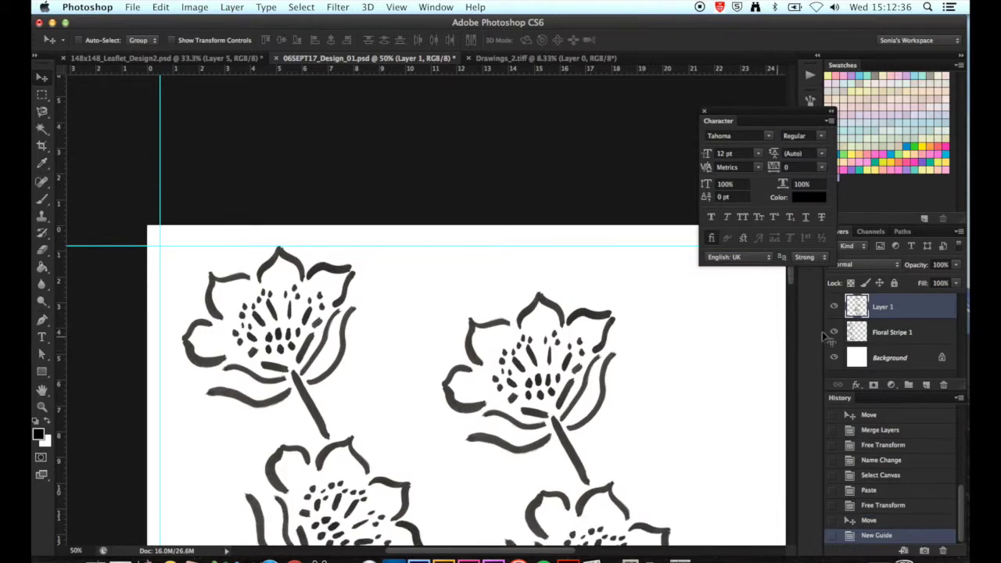
drag(523, 357, 539, 310)
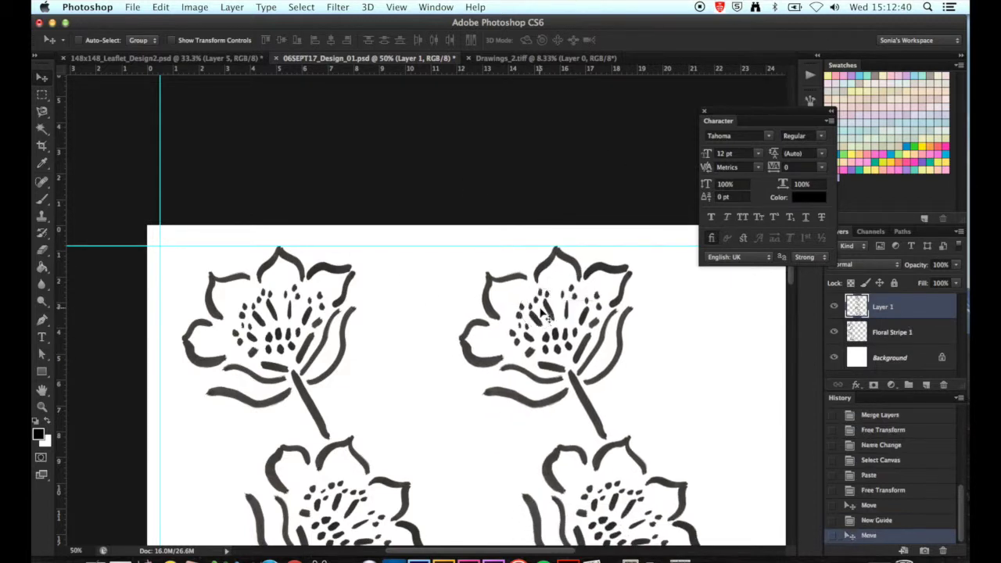
Step: Check down the full canvas height whether the flowers of the two stripes sit level with each other
scroll(327, 310, down, 10)
scroll(327, 310, right, 2)
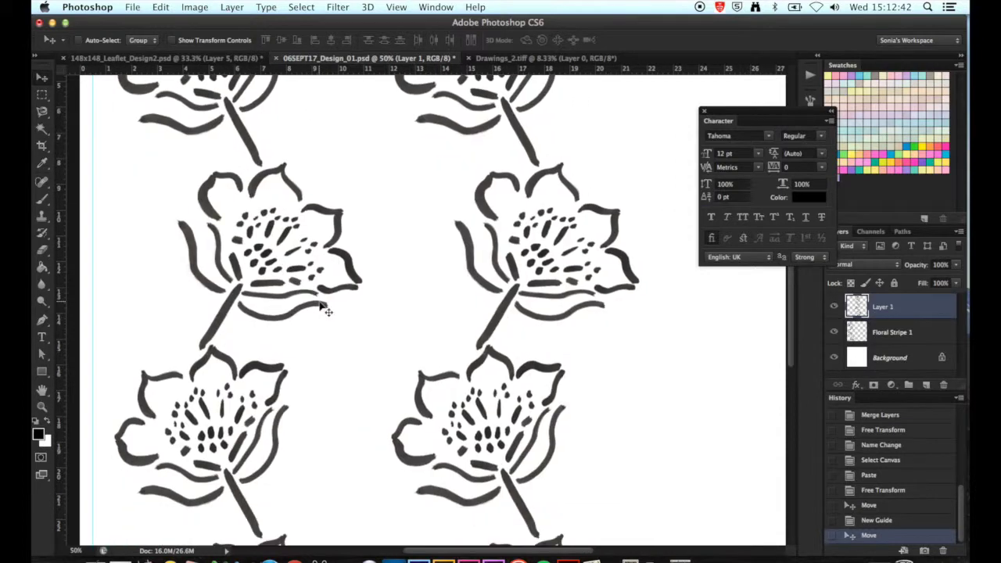
scroll(327, 311, down, 7)
scroll(327, 310, right, 1)
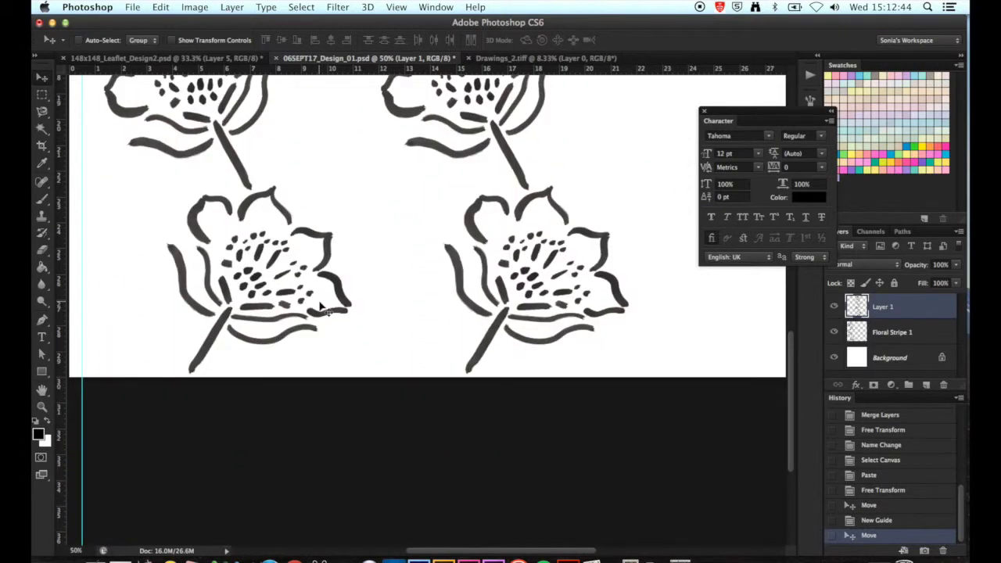
scroll(321, 307, up, 8)
scroll(321, 307, up, 6)
scroll(321, 307, left, 3)
scroll(321, 308, down, 5)
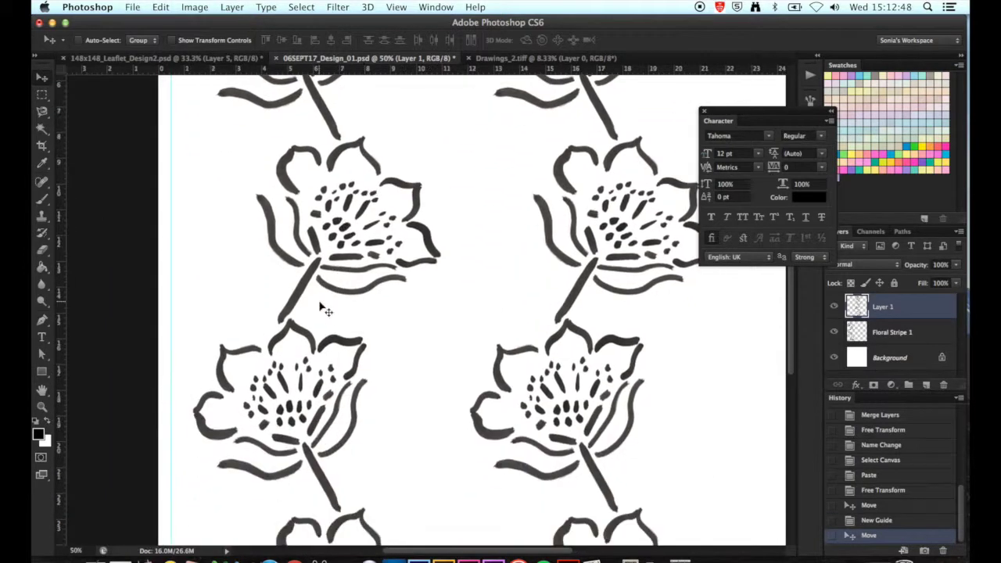
scroll(326, 310, up, 1)
scroll(327, 311, right, 1)
Step: Move Layer 1's stripe about 1.57 cm horizontally toward the first stripe, keeping it level with the guide
key(super+minus)
key(super+minus)
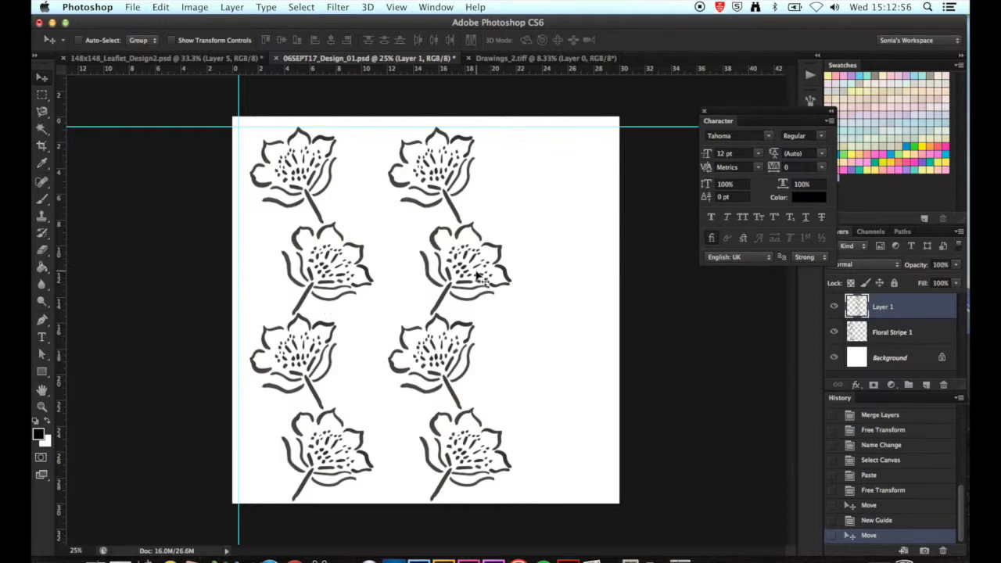
drag(479, 276, 457, 273)
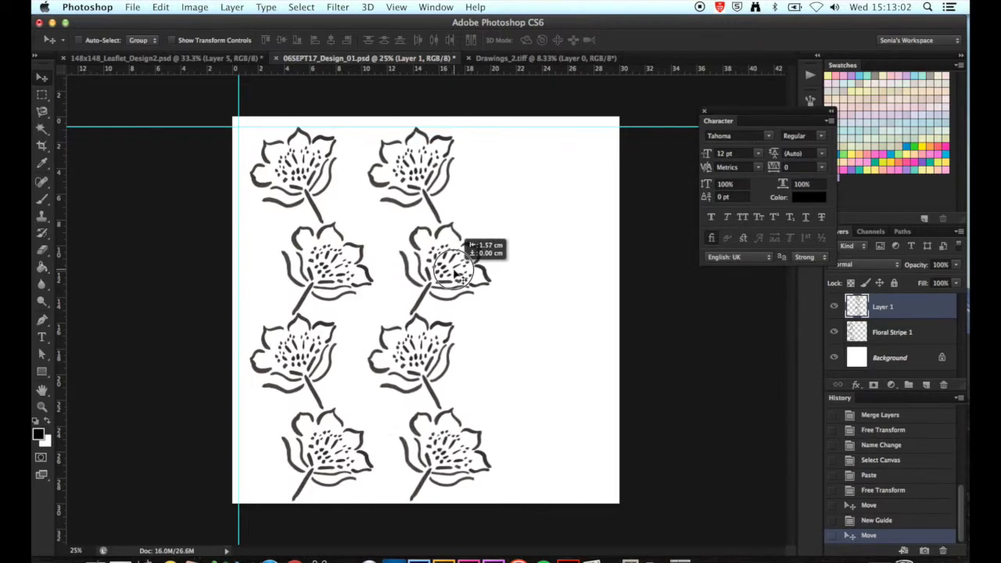
drag(455, 274, 454, 273)
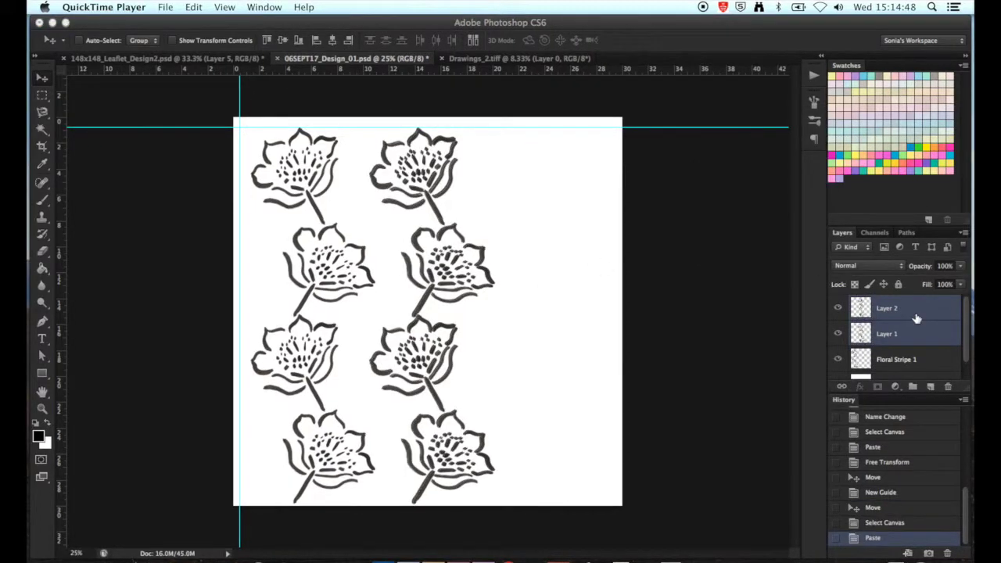
Step: Select only Layer 2 and move its stripe horizontally to form an evenly spaced third column near the canvas's right edge
click(916, 318)
click(916, 318)
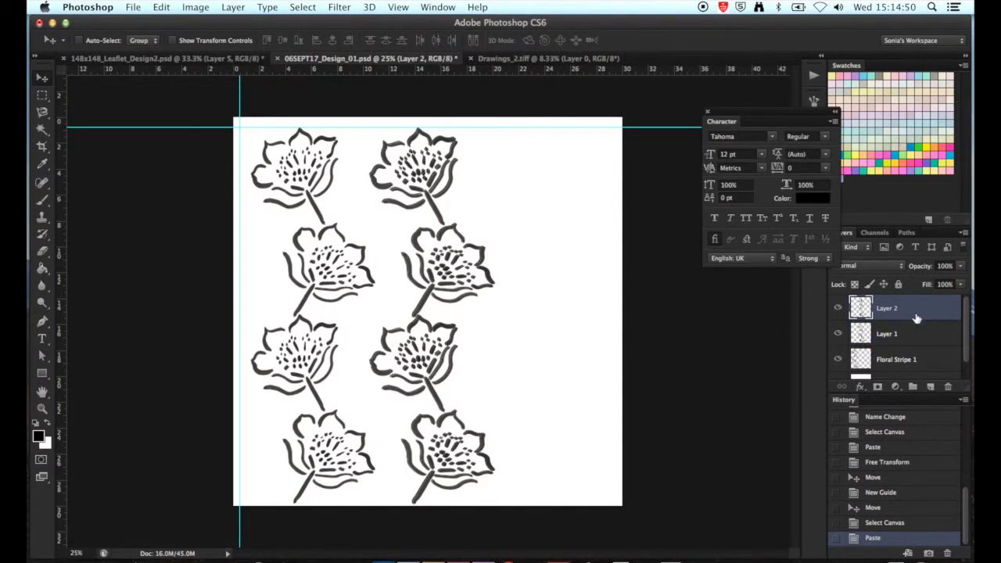
drag(483, 271, 598, 269)
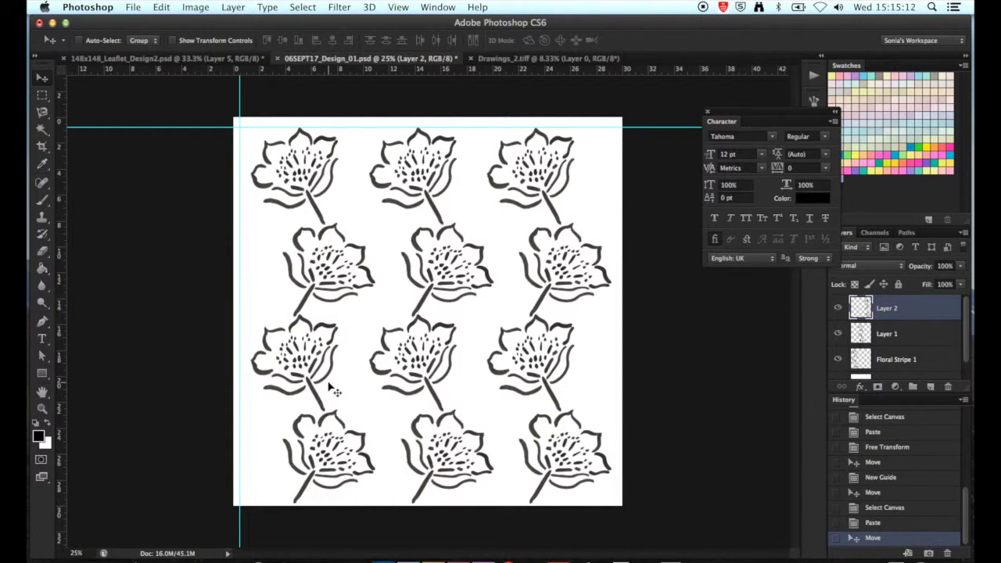
Step: Duplicate Layer 2 as "floral copy" and place the duplicate in the layer order directly above Background
click(882, 357)
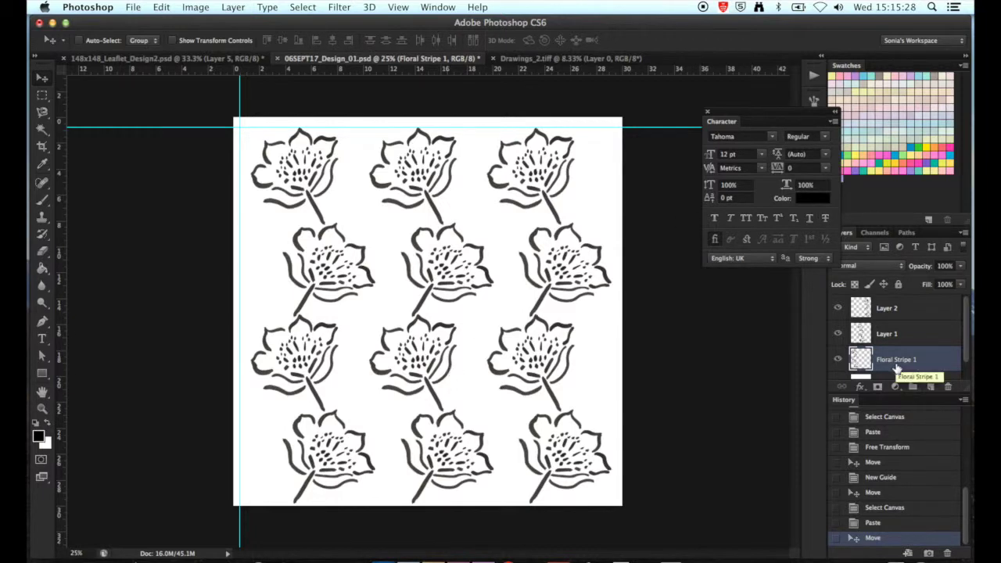
click(896, 308)
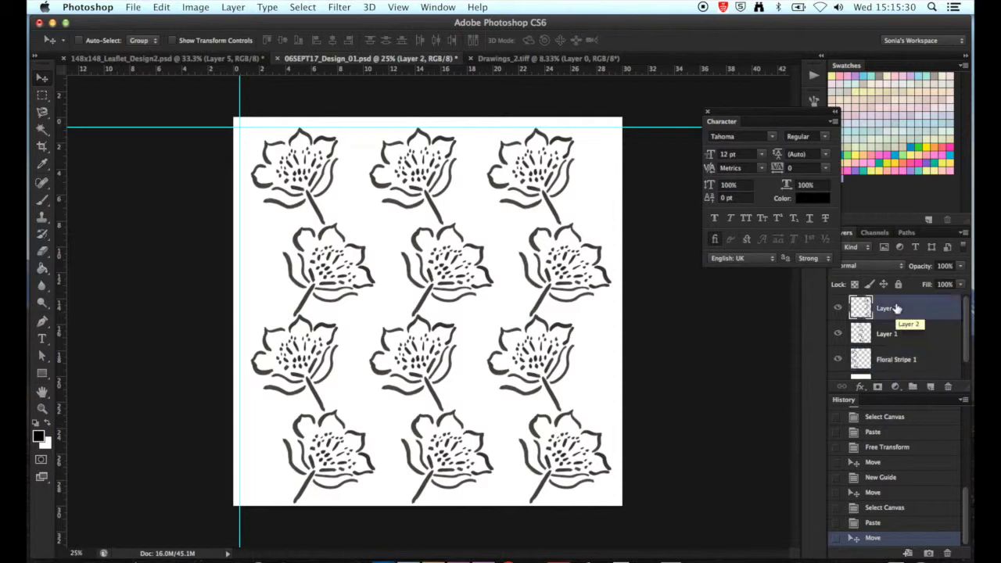
right_click(897, 309)
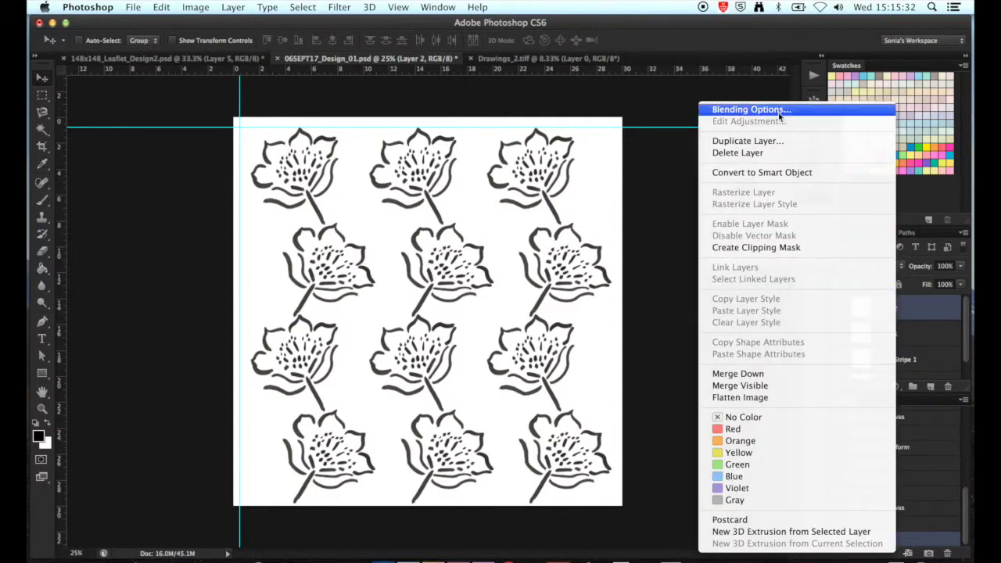
click(747, 140)
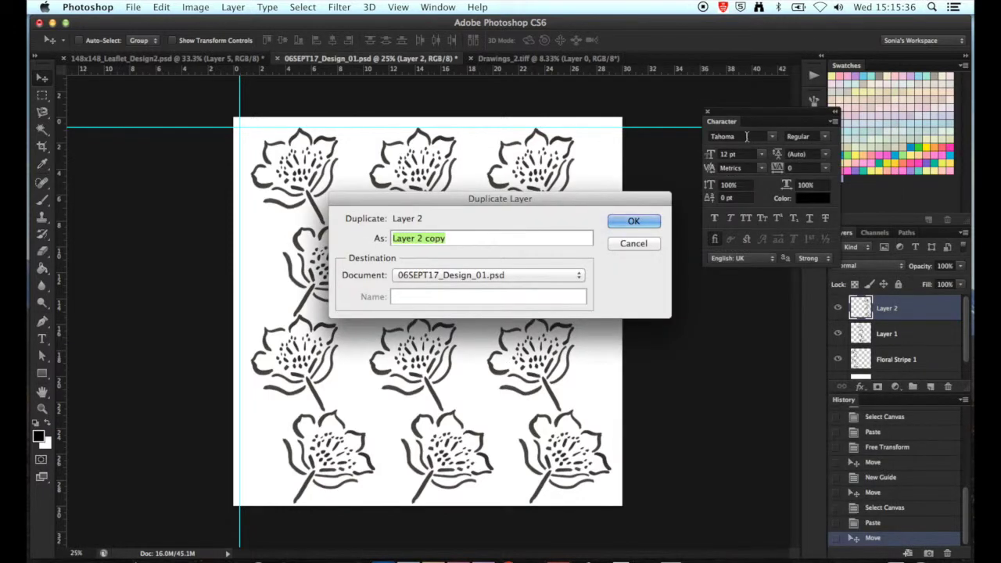
text(floral copy)
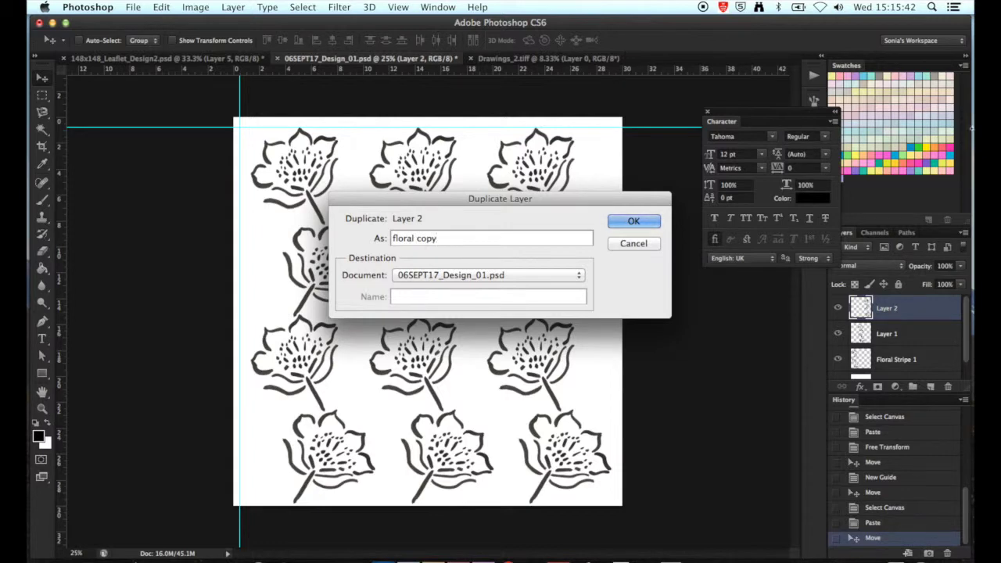
click(633, 222)
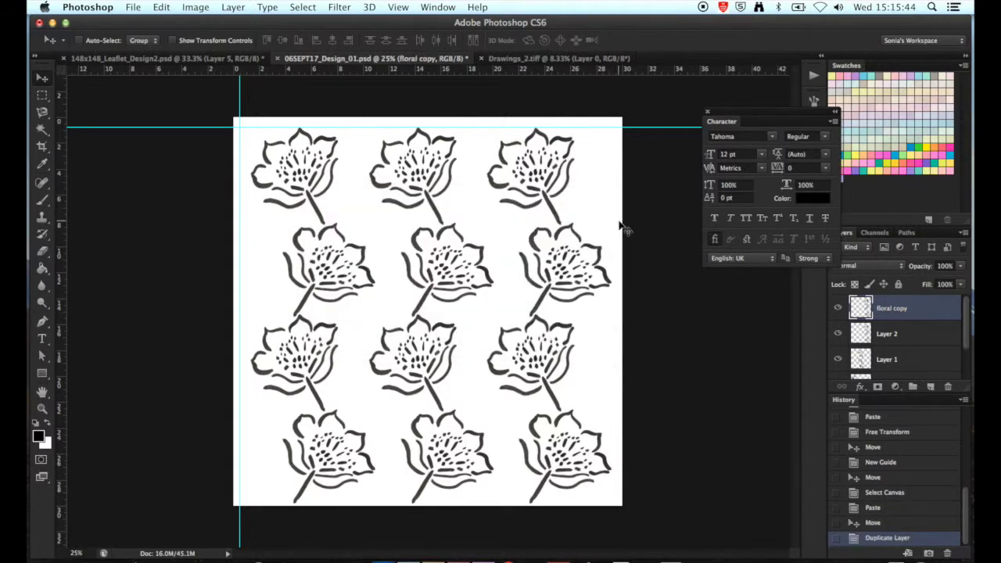
click(900, 310)
drag(900, 310, 897, 353)
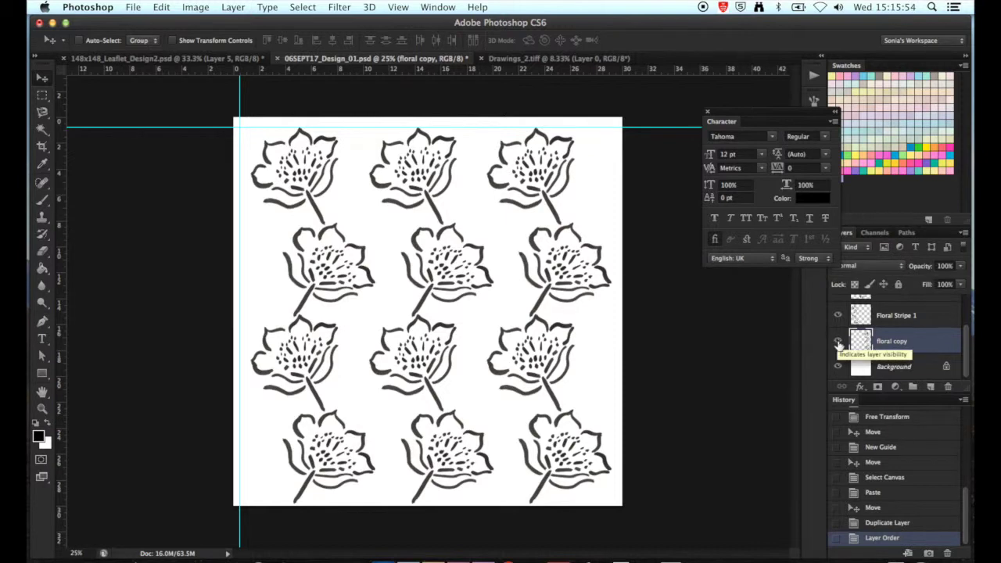
Step: Hide the "floral copy" layer and merge Layer 2, Layer 1 and Floral Stripe 1 into one layer
click(836, 342)
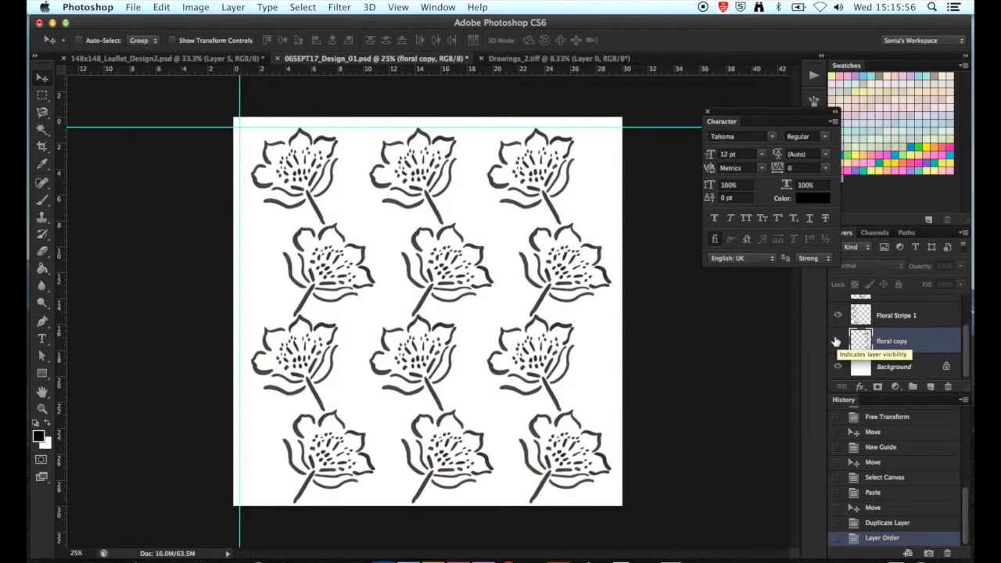
scroll(866, 332, up, 2)
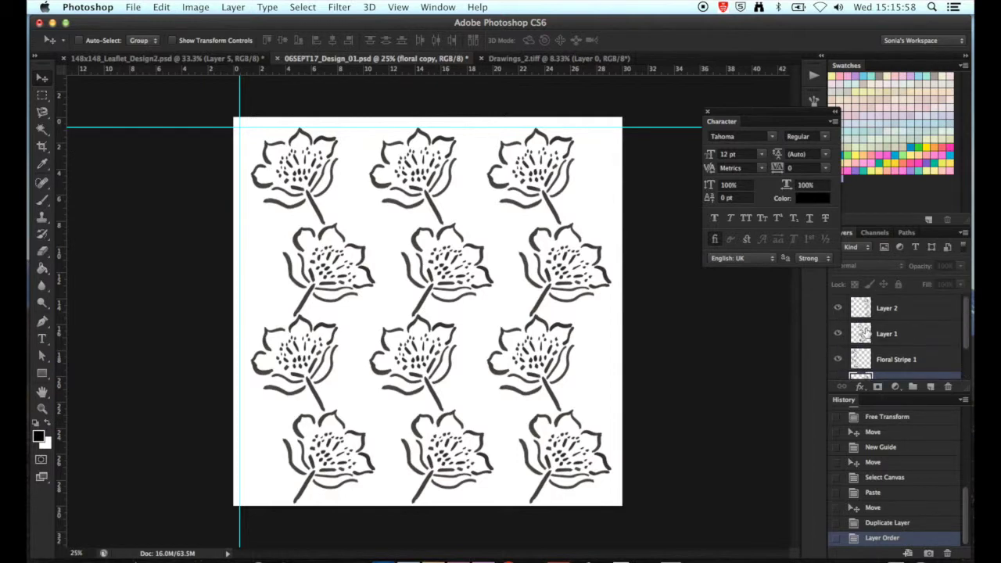
click(888, 315)
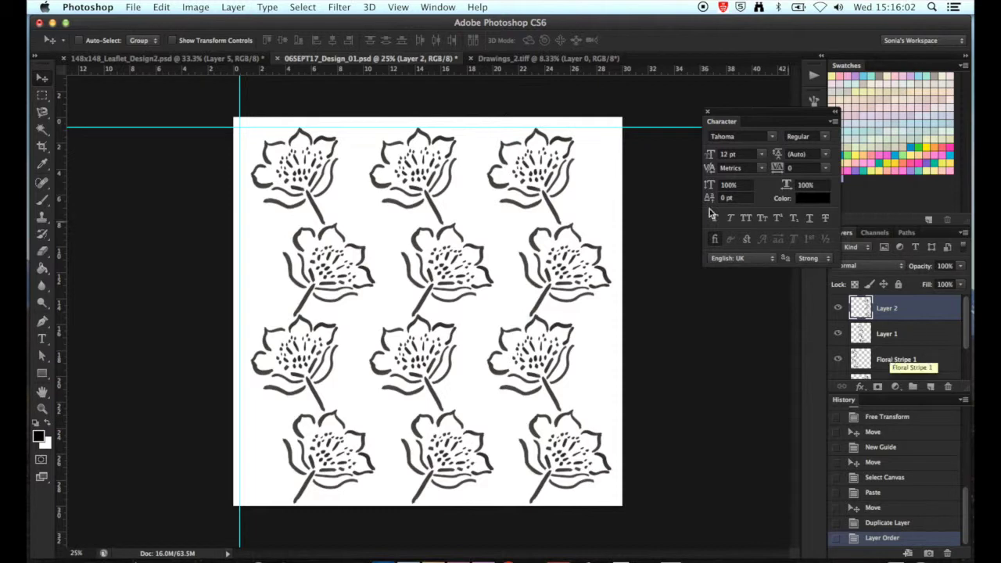
shift+click(896, 351)
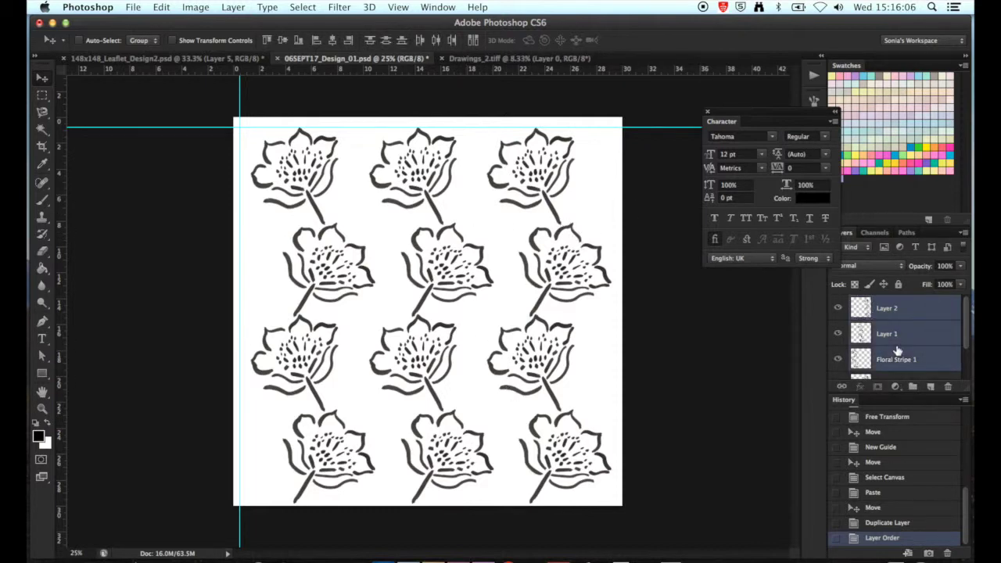
key(super+e)
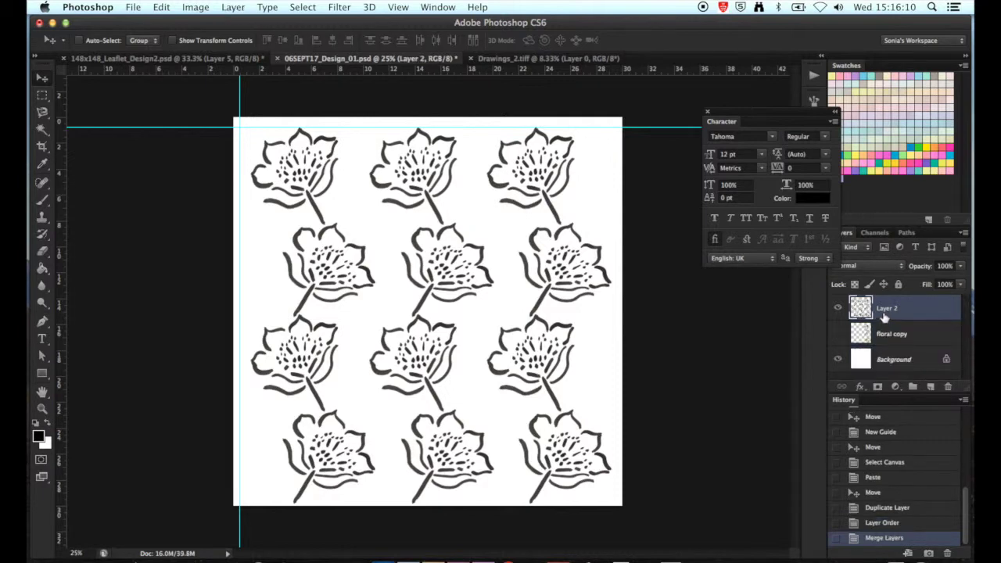
Step: Rename the merged layer of three stripes as "Floral Main Stripe"
double_click(888, 308)
text(f)
text(loral Main 3)
text(tr)
text(ipe)
key(Return)
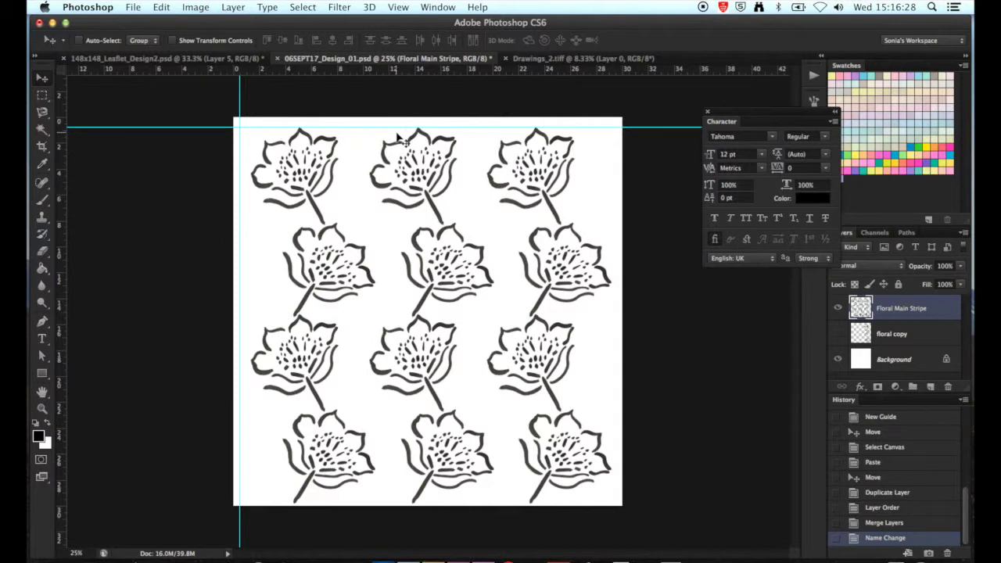
Step: Clear all guides from the pattern document
click(347, 6)
mouse_move(404, 7)
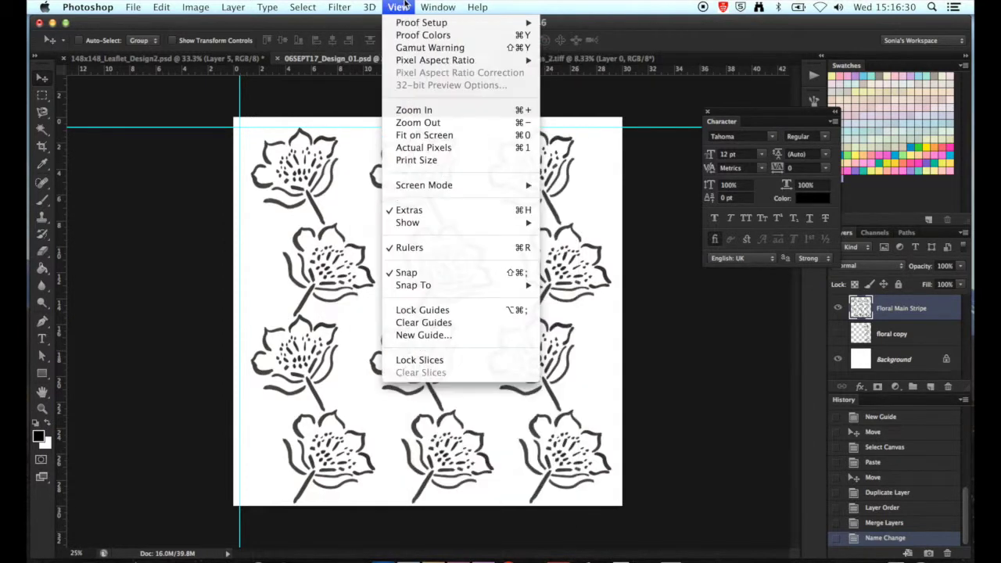
click(425, 324)
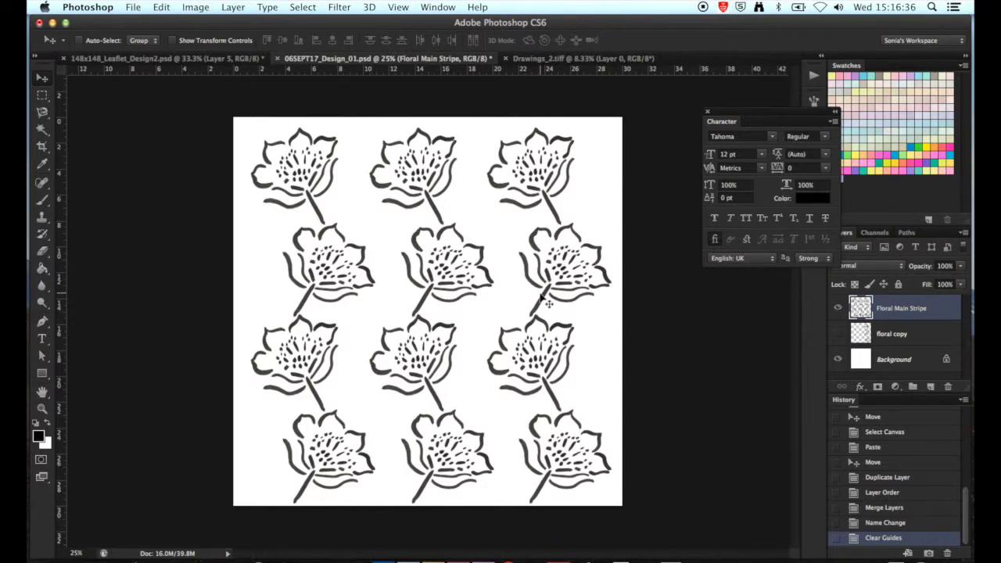
Step: Free-transform the Floral Main Stripe layer, slightly adjusting its size and position so the three columns sit evenly on the canvas
key(super+t)
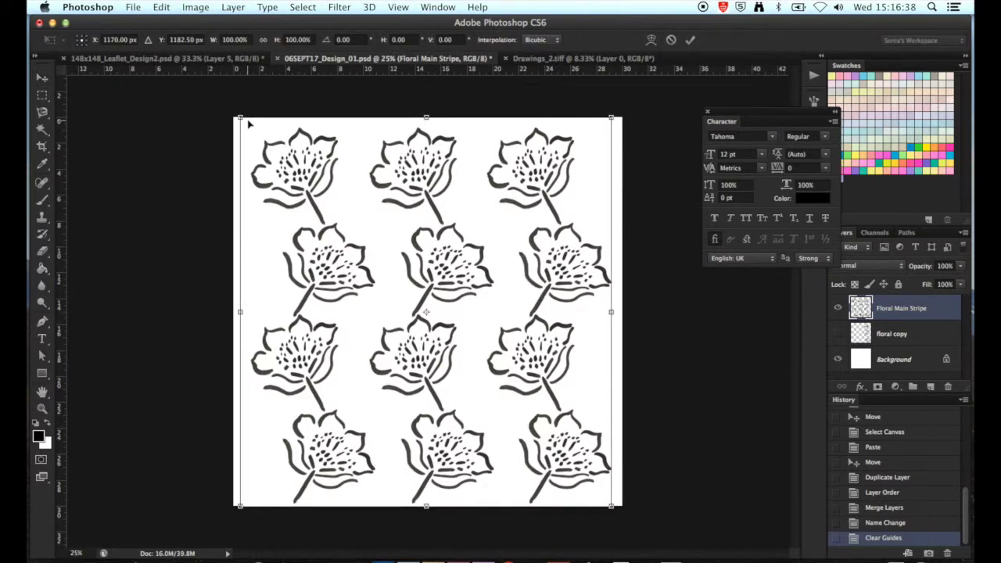
drag(240, 118, 231, 108)
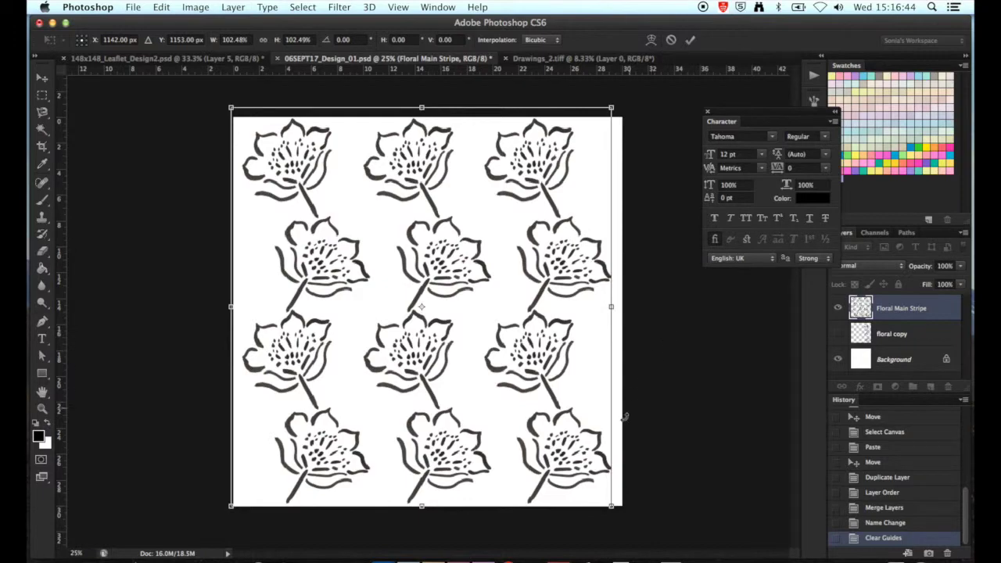
mouse_move(614, 501)
mouse_down()
mouse_move(621, 509)
mouse_move(608, 490)
mouse_move(613, 501)
mouse_up()
mouse_move(432, 329)
mouse_down()
mouse_move(445, 329)
mouse_move(435, 335)
mouse_up()
drag(233, 108, 243, 118)
mouse_move(448, 252)
mouse_down()
mouse_move(422, 248)
mouse_move(461, 249)
mouse_move(444, 252)
mouse_up()
drag(444, 252, 446, 253)
key(Return)
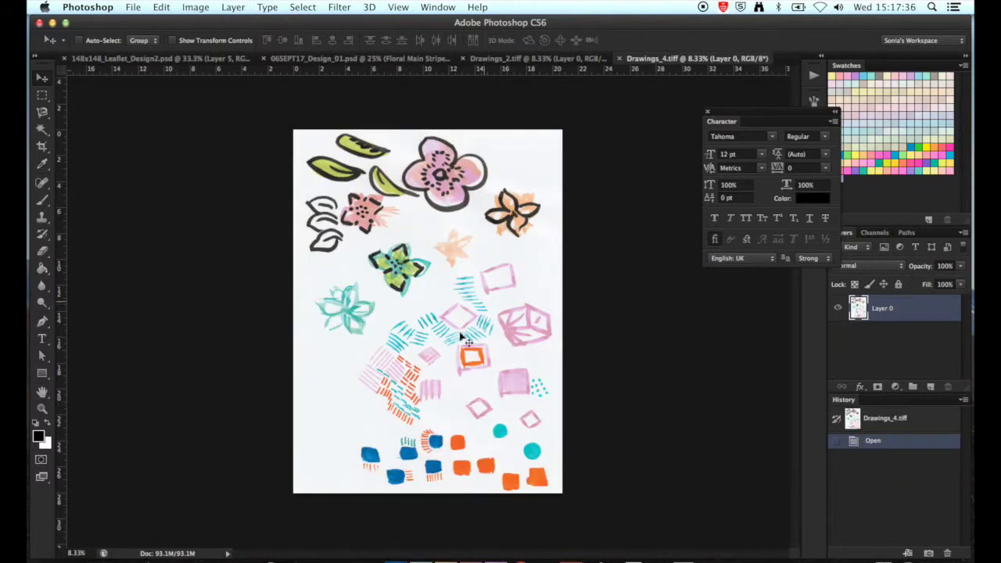
Step: Select the block of pink, orange and turquoise lines in Drawings_4.tiff with a Polygonal Lasso outline, leaving out the neighbouring motifs
key(super+0)
key(super+plus)
key(super+plus)
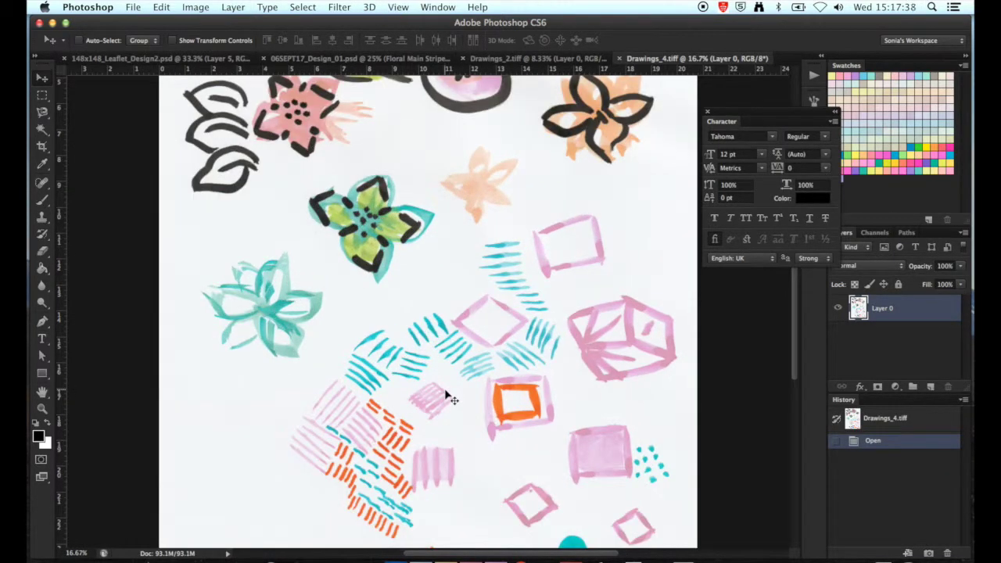
key(super+plus)
scroll(449, 399, down, 10)
scroll(450, 398, up, 2)
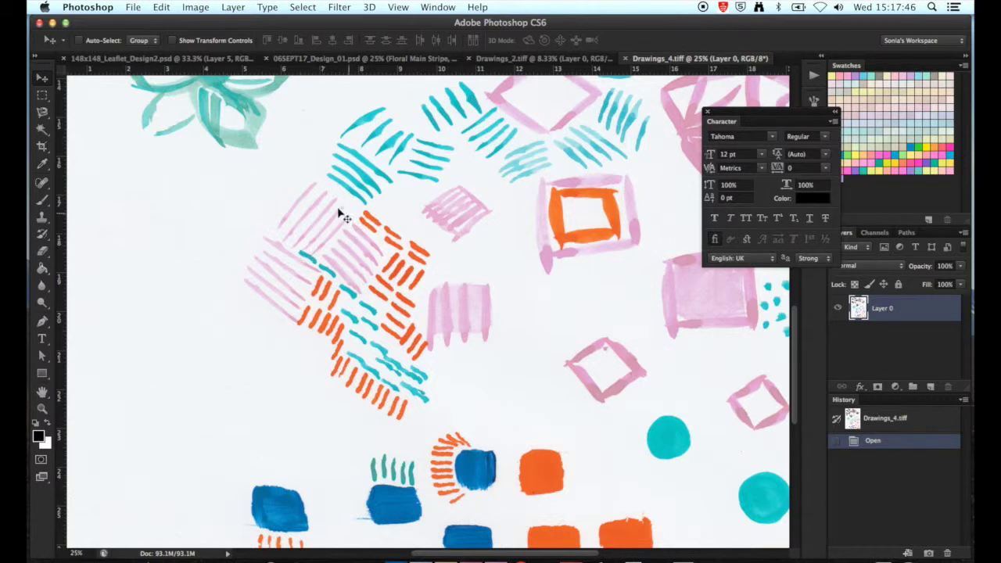
click(45, 118)
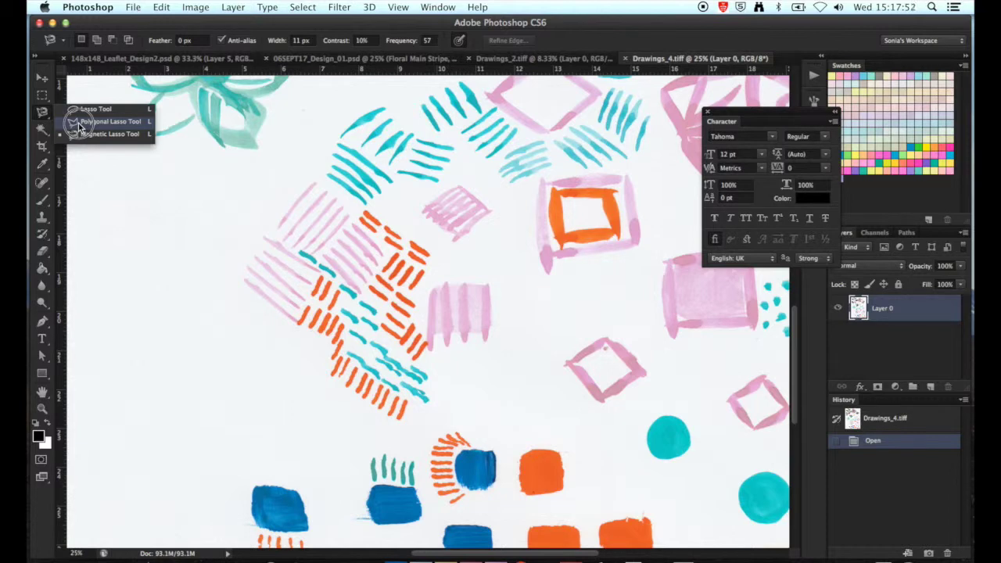
click(86, 122)
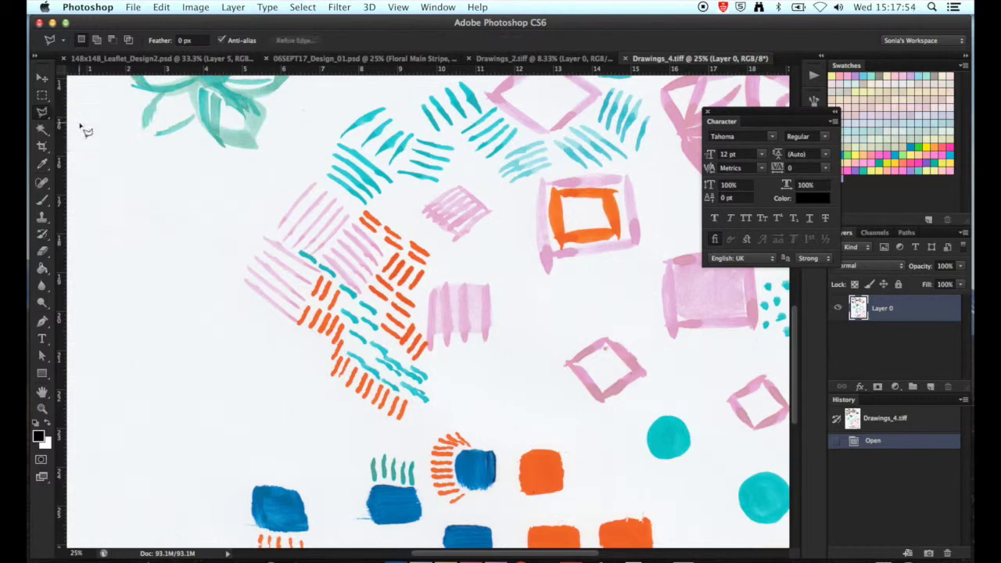
click(233, 279)
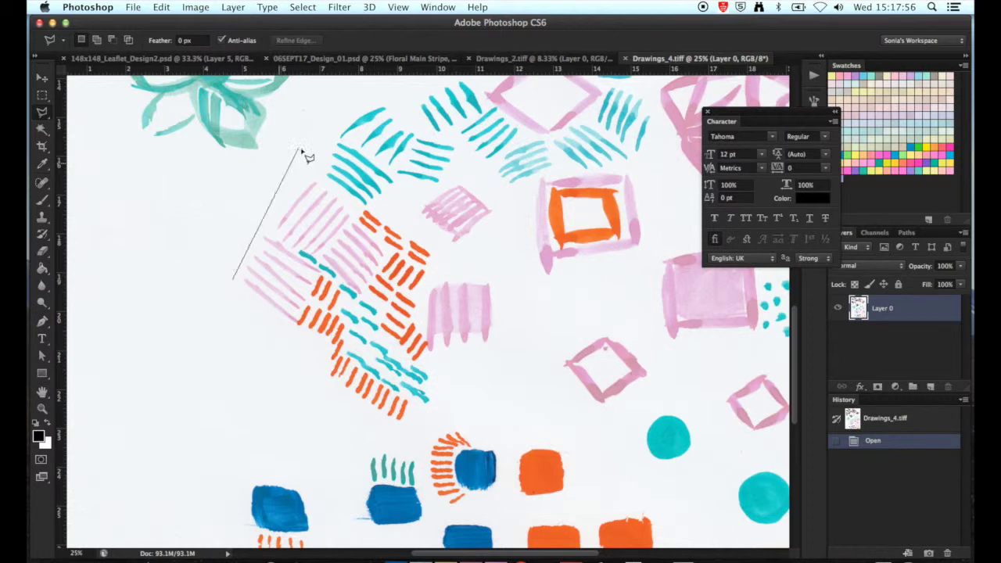
click(318, 154)
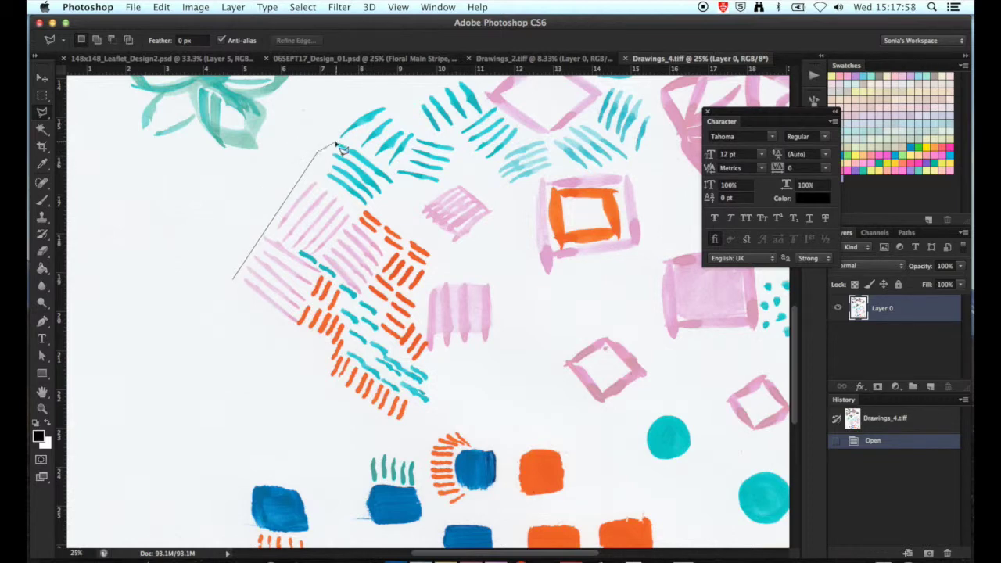
click(356, 138)
click(401, 179)
click(401, 207)
click(447, 251)
click(422, 307)
click(423, 329)
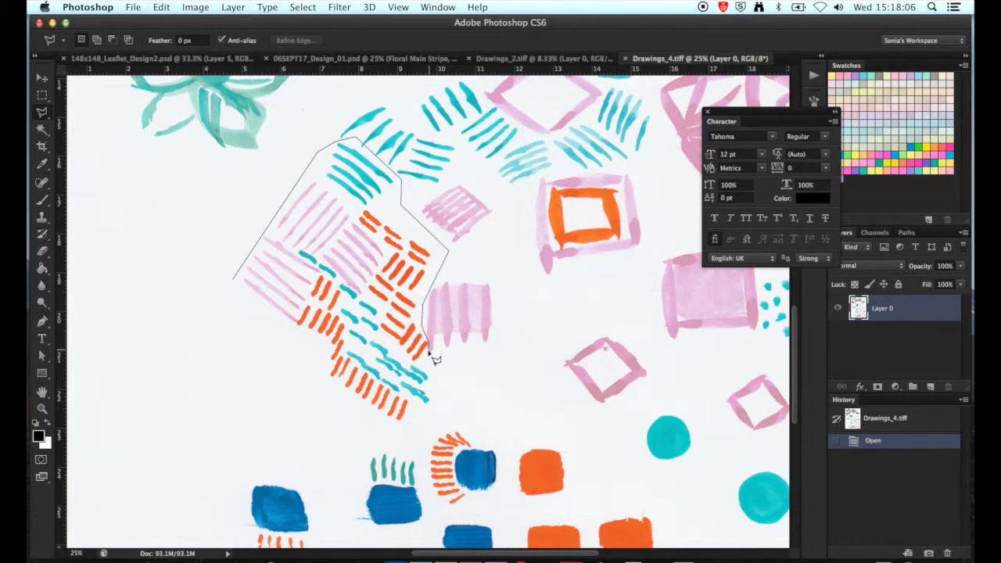
click(429, 352)
click(448, 391)
click(396, 440)
click(234, 318)
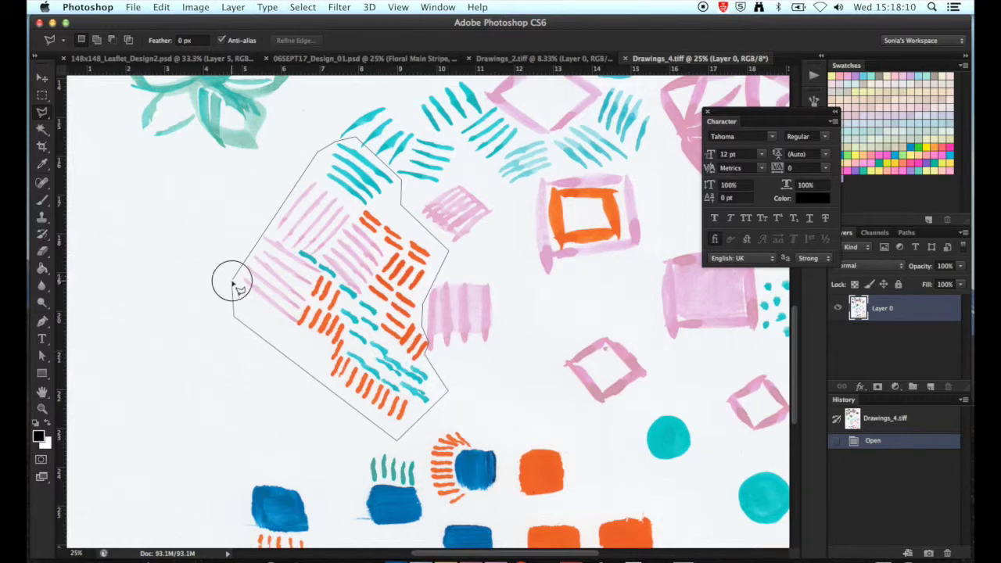
click(233, 281)
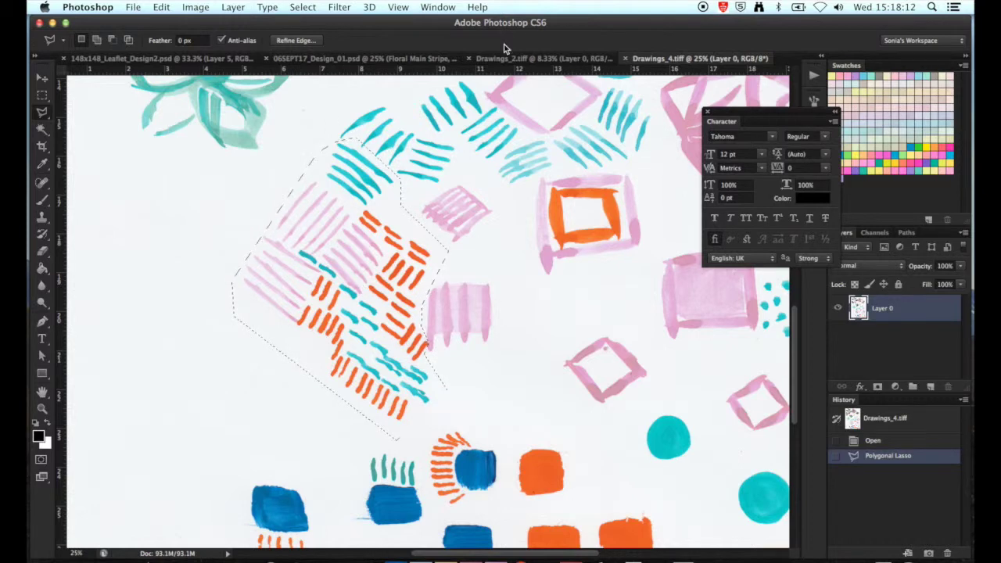
Step: Paste the line drawing into 06SEPT17_Design_01.psd, delete its pale paper background with a Magic Wand selection, and deselect
click(348, 59)
key(super+v)
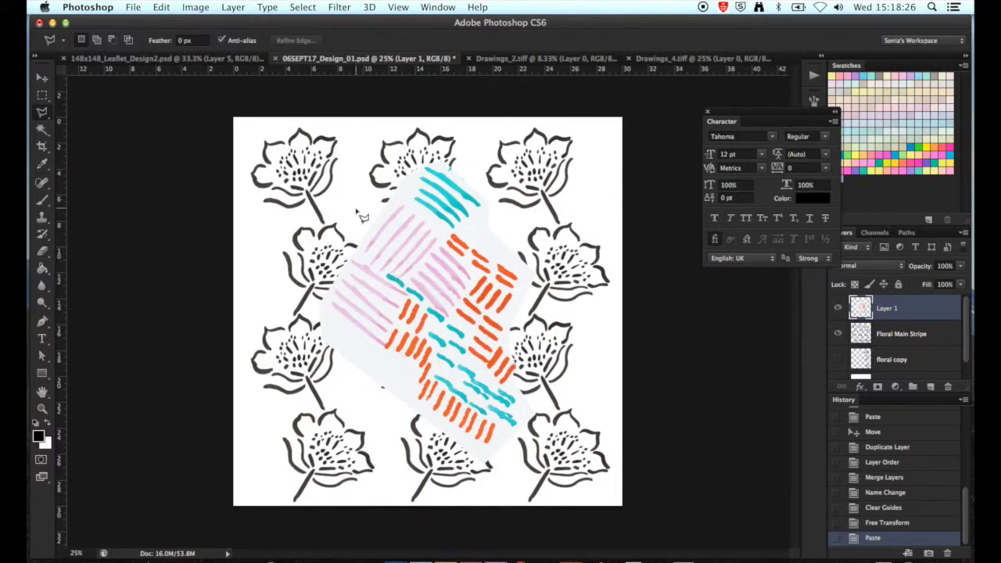
click(41, 129)
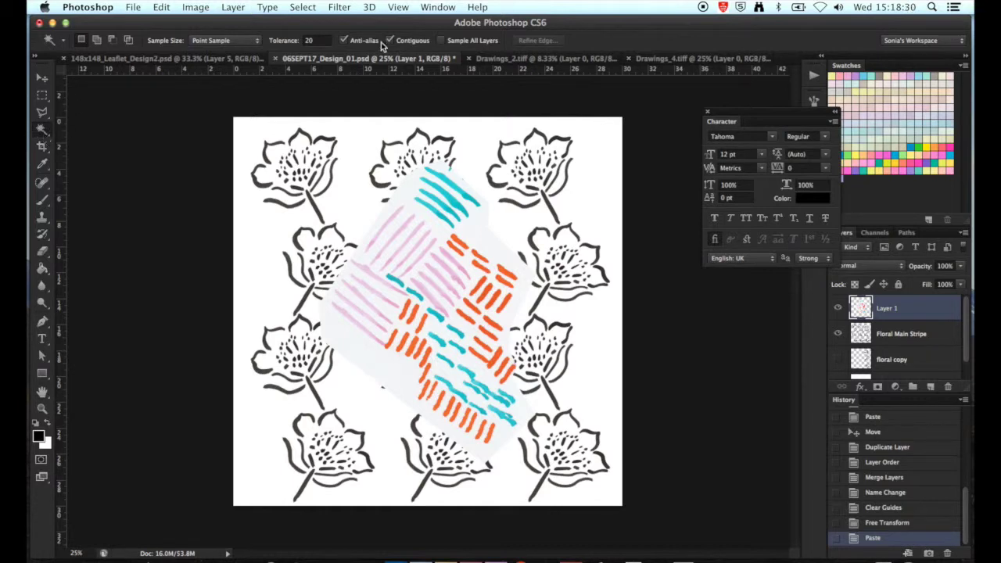
click(484, 233)
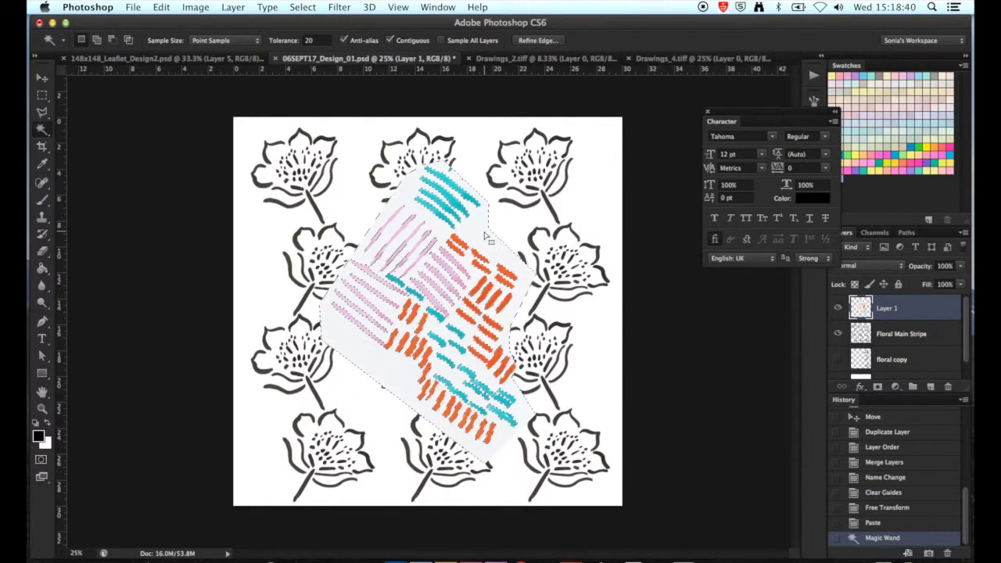
key(Delete)
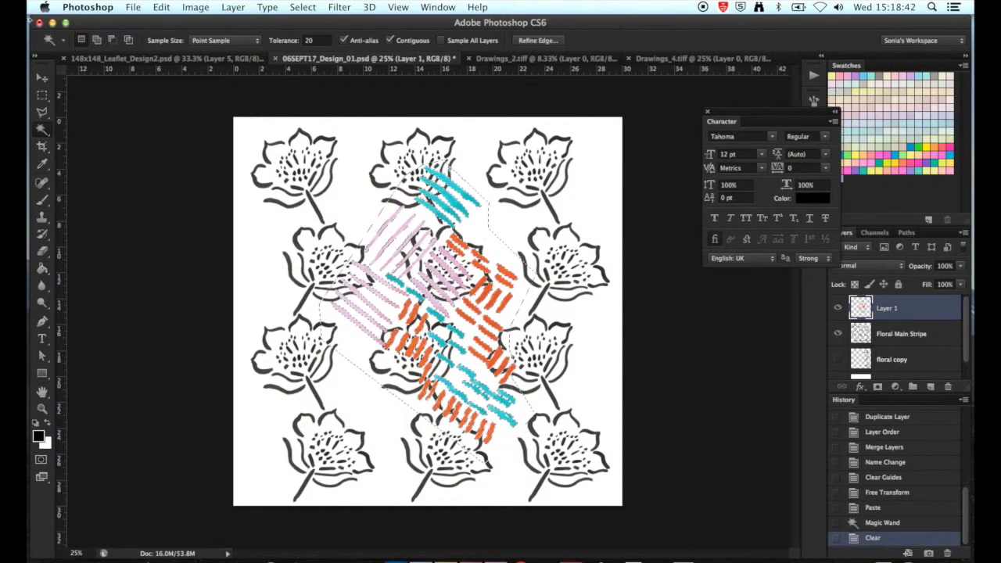
click(43, 81)
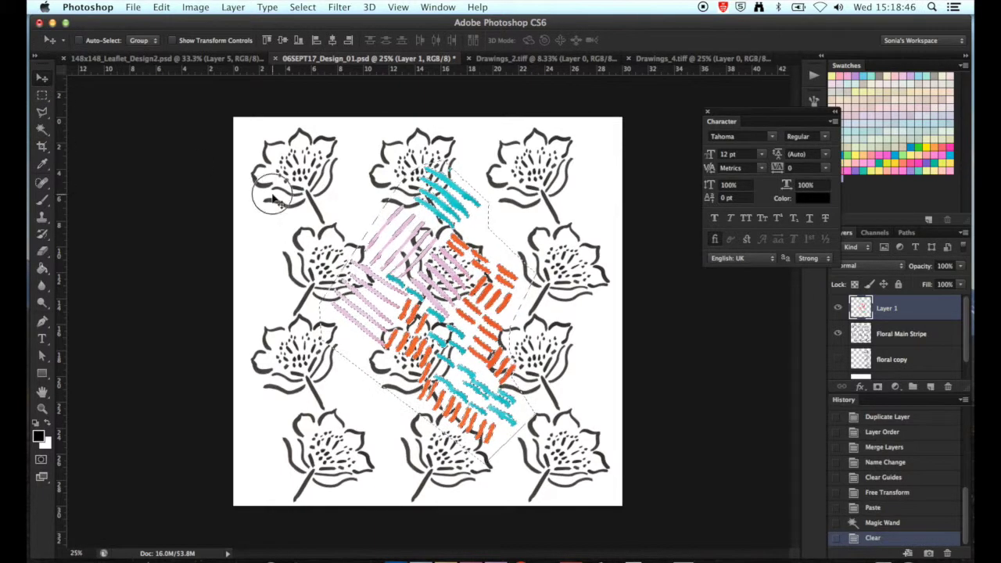
key(super+d)
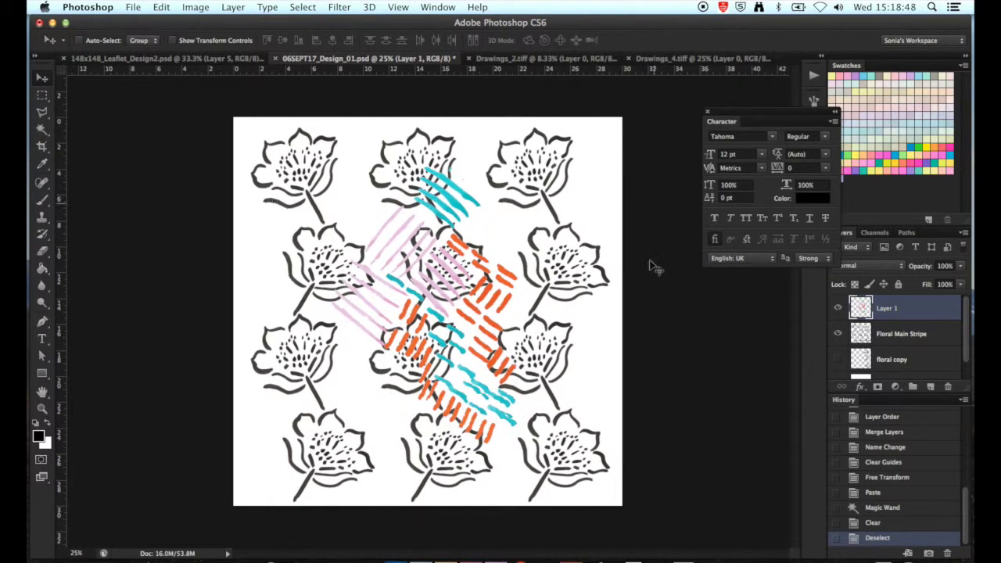
Step: Hide the Floral Main Stripe layer and move the pasted line motif to about the middle of the canvas
mouse_move(444, 214)
mouse_down()
mouse_move(370, 227)
mouse_move(344, 173)
mouse_move(400, 213)
mouse_up()
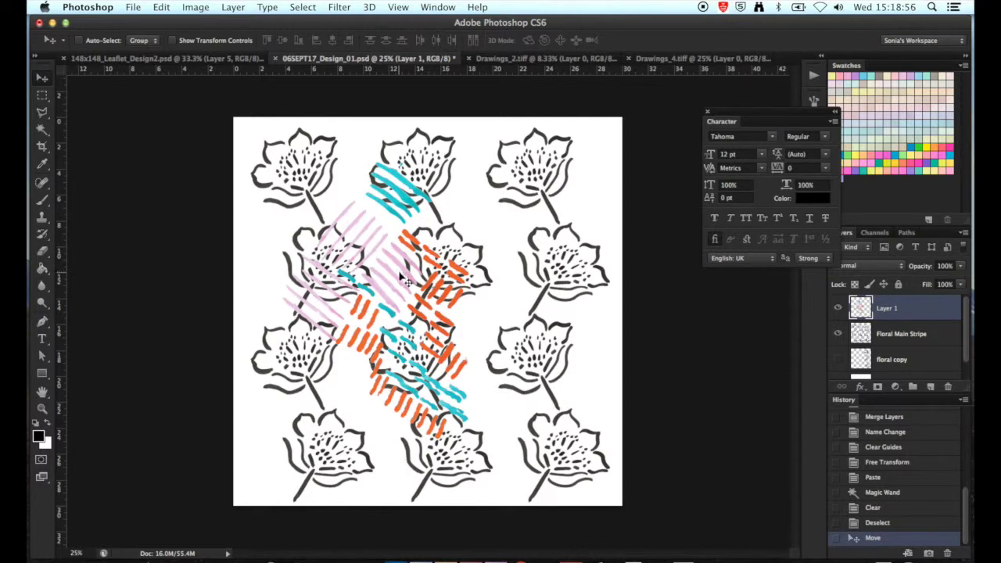
click(837, 334)
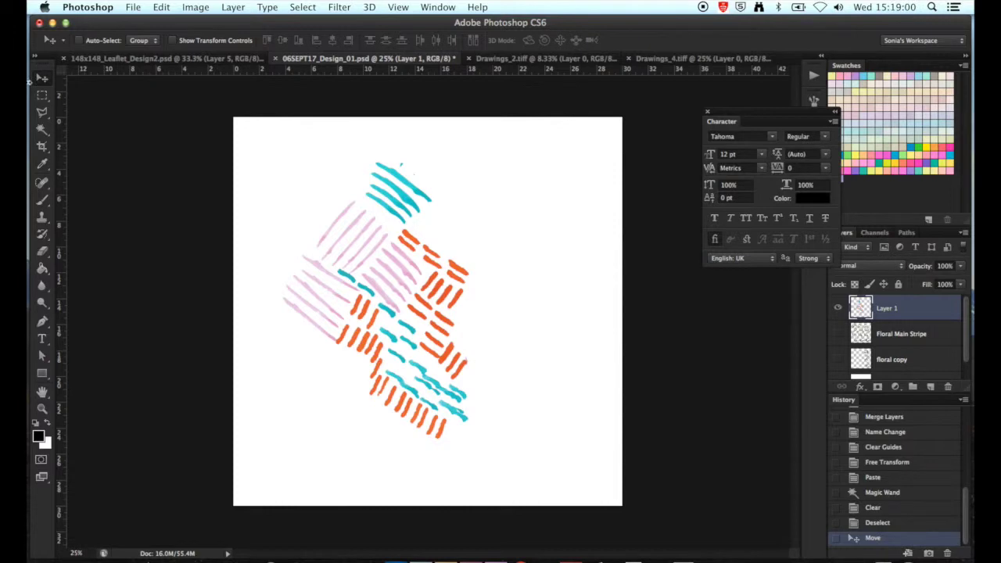
drag(450, 245, 443, 266)
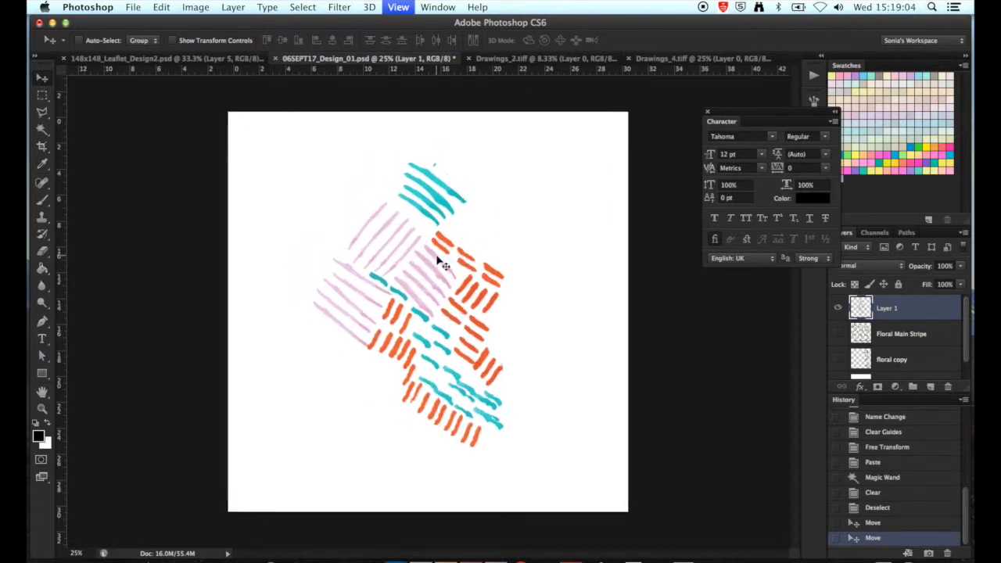
Step: Select the pale pink lines of the pasted motif with Color Range, sampling their pink at a fuzziness of 59
key(super+equal)
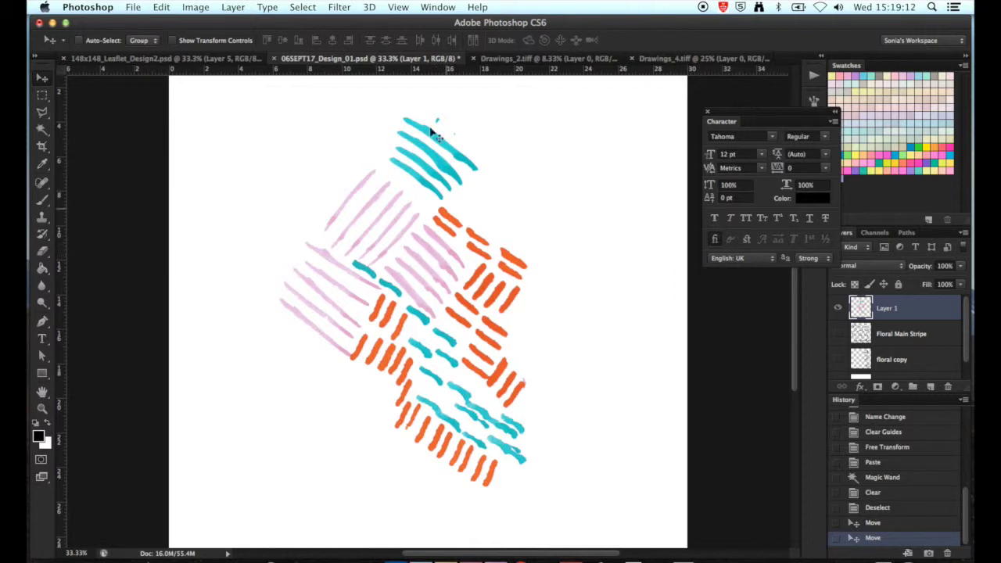
click(328, 7)
mouse_move(298, 5)
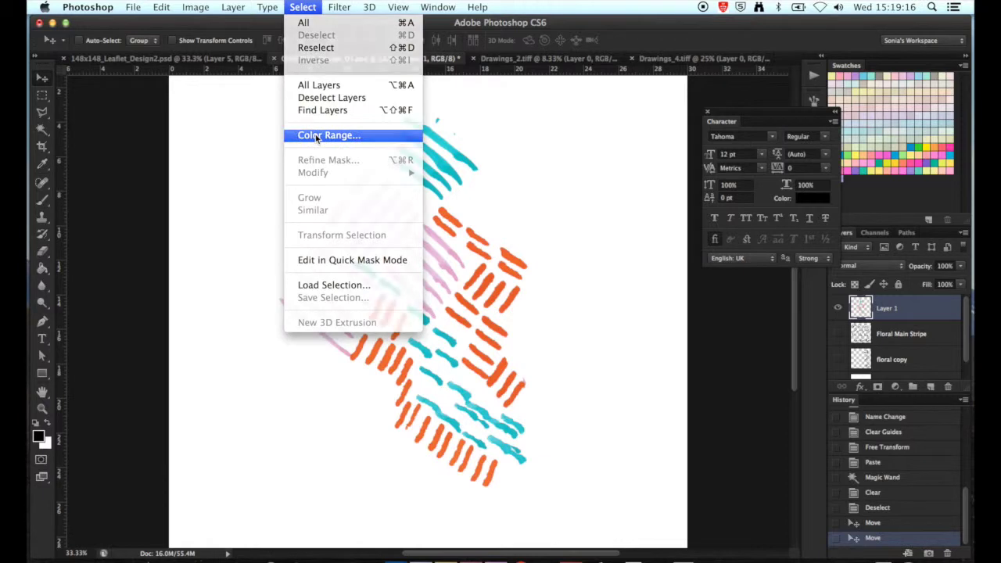
click(329, 135)
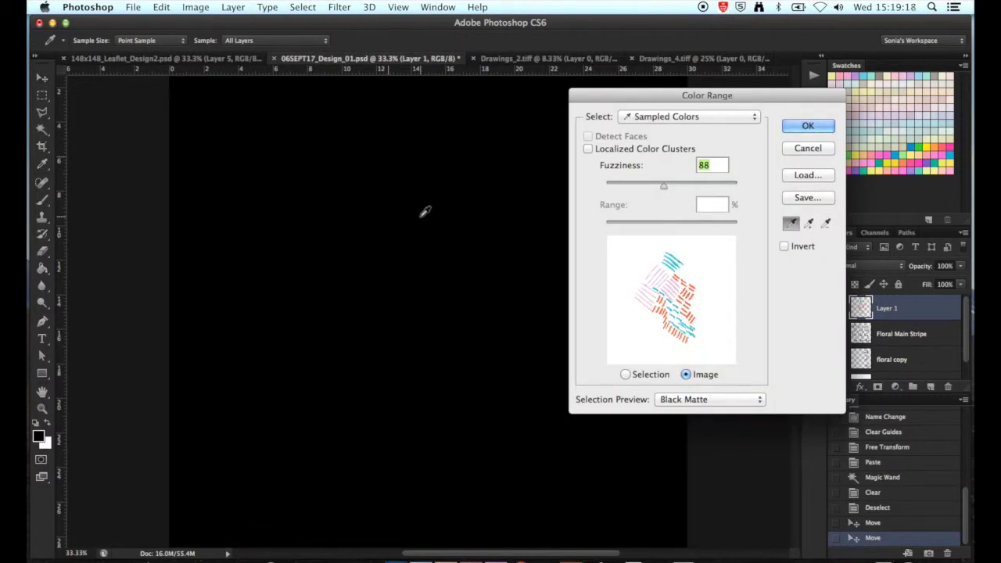
click(425, 212)
click(378, 194)
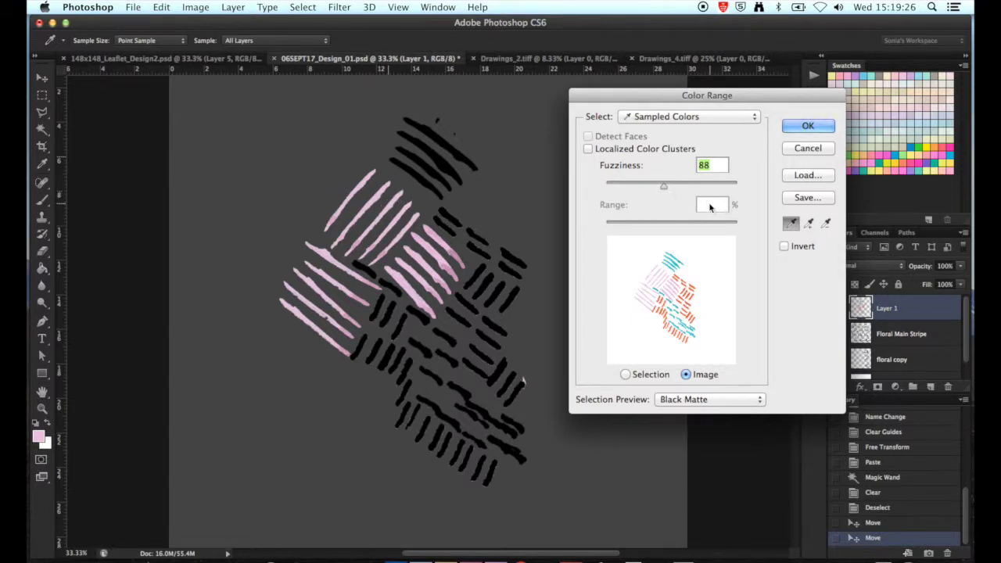
mouse_move(665, 188)
mouse_down()
mouse_move(711, 196)
mouse_move(664, 199)
mouse_up()
click(625, 374)
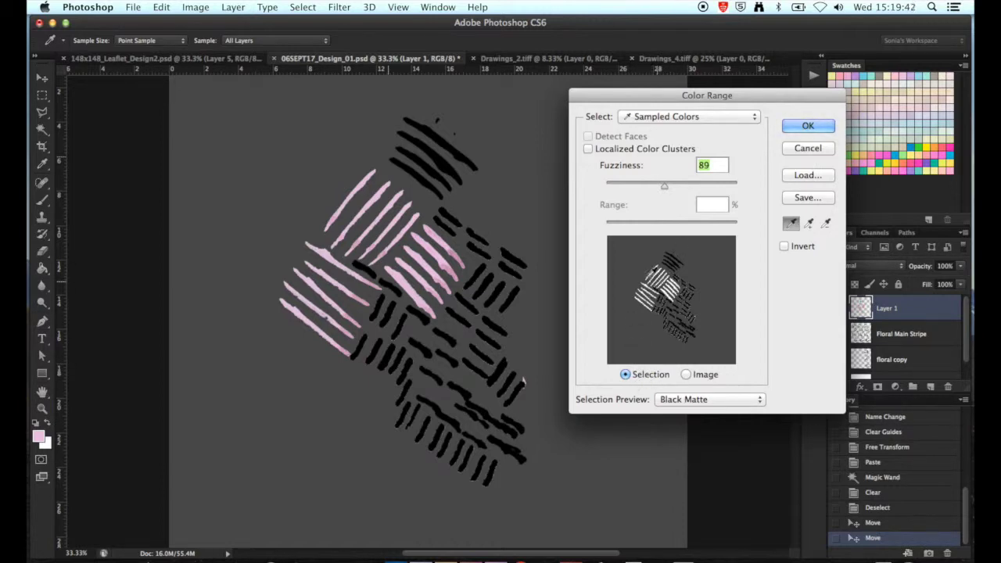
mouse_move(664, 188)
mouse_down()
mouse_move(697, 185)
mouse_move(618, 195)
mouse_move(648, 197)
mouse_move(632, 183)
mouse_move(713, 190)
mouse_move(628, 196)
mouse_move(656, 201)
mouse_move(644, 200)
mouse_up()
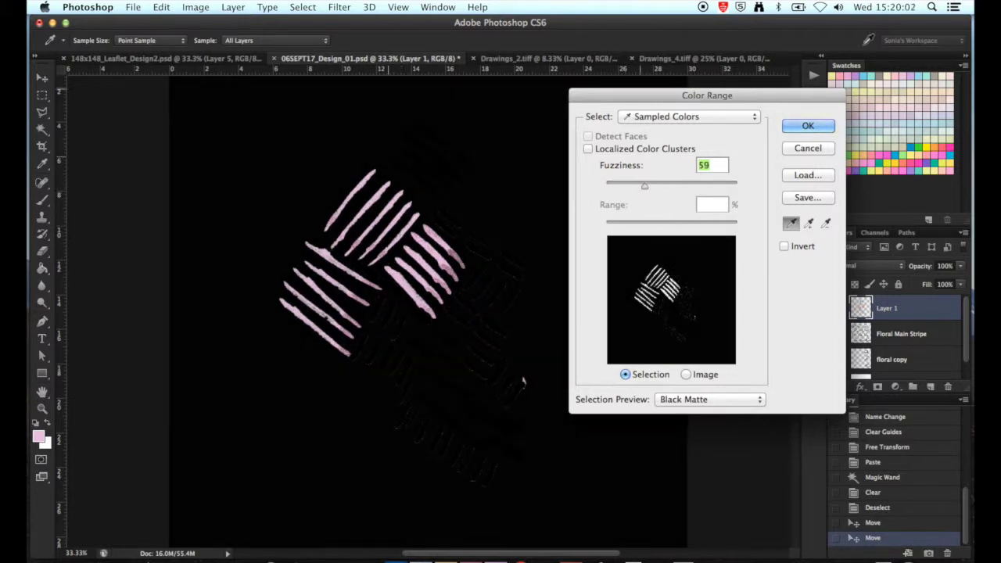
click(807, 127)
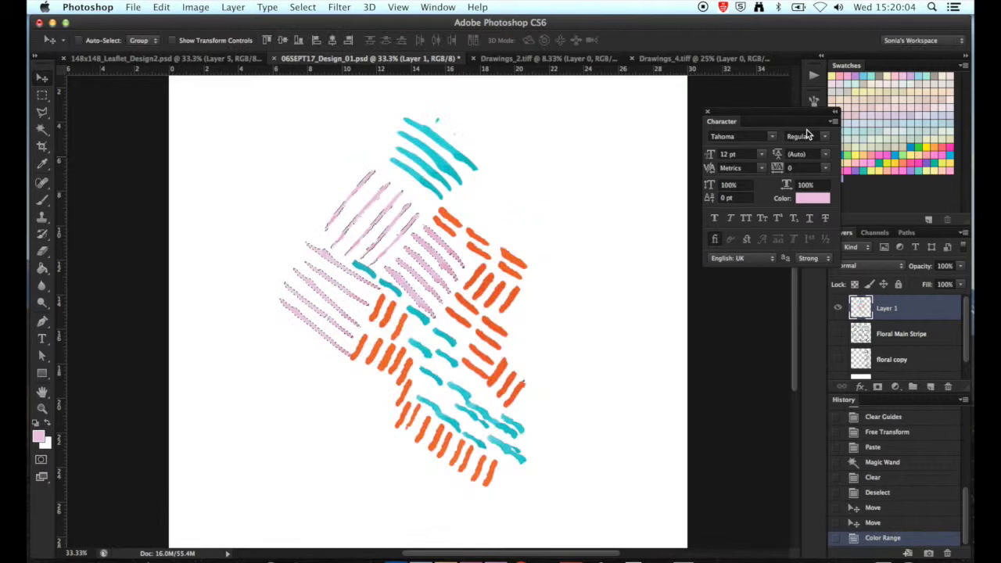
Step: Adjust the selected pink lines with Hue/Saturation, setting hue to +30 and saturation to +91
key(super+equal)
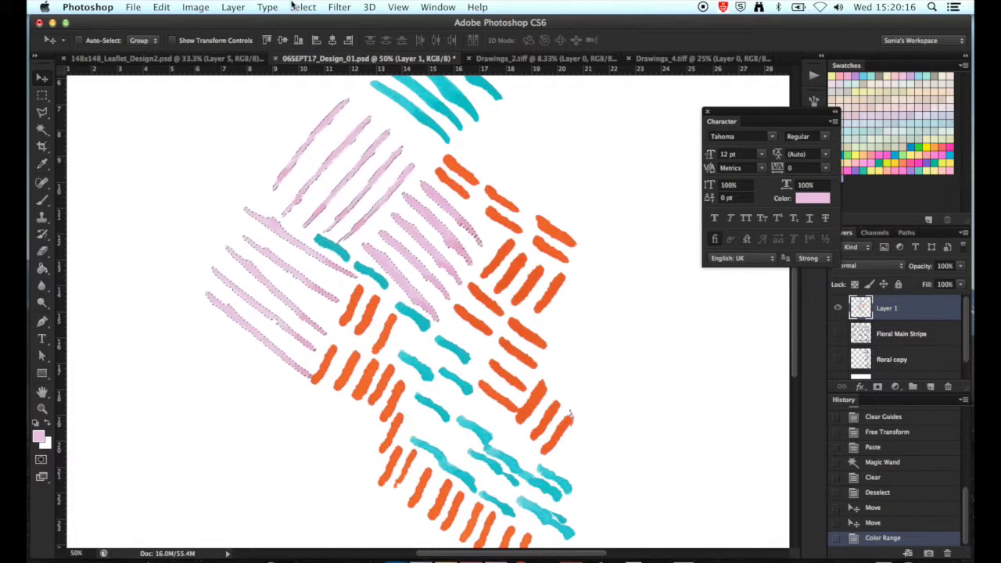
click(267, 7)
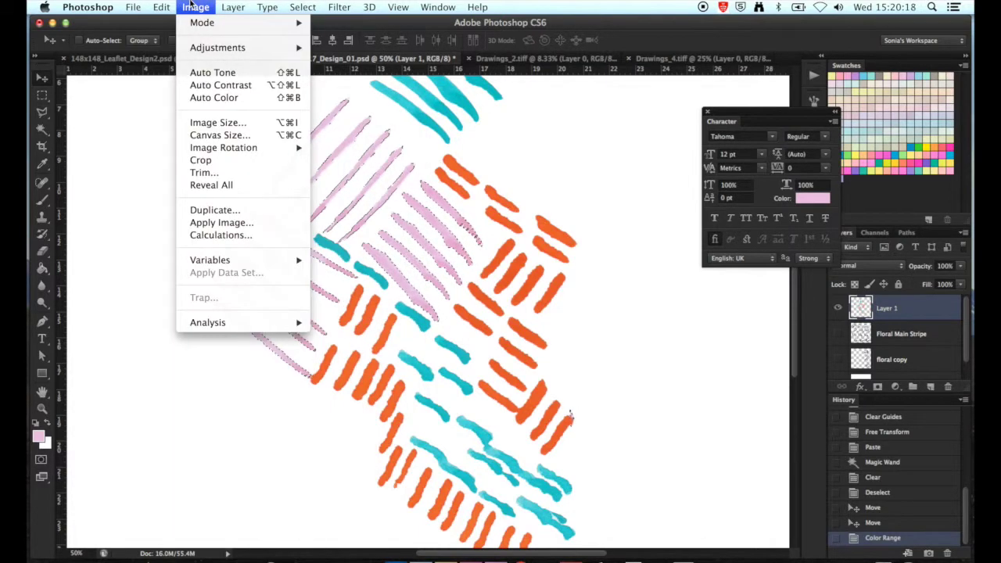
mouse_move(228, 48)
click(379, 123)
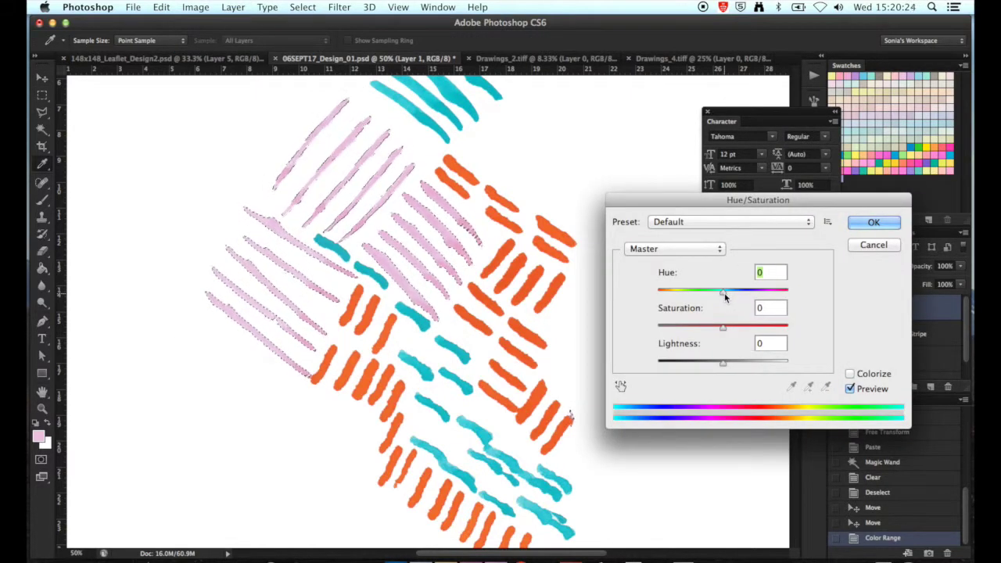
mouse_move(721, 296)
mouse_down()
mouse_move(661, 291)
mouse_move(752, 279)
mouse_move(803, 288)
mouse_move(642, 295)
mouse_move(732, 293)
mouse_up()
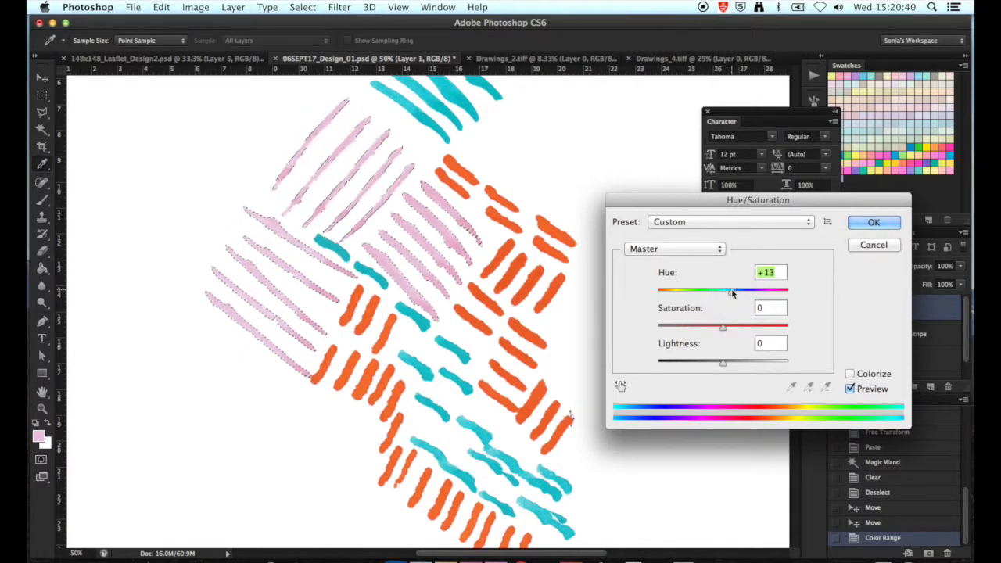
drag(722, 326, 782, 329)
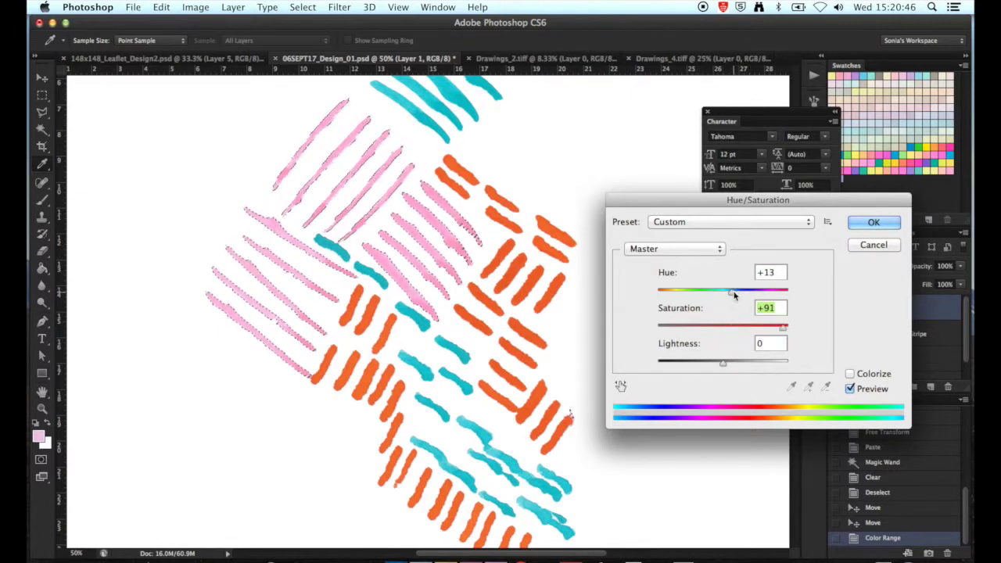
drag(732, 290, 741, 292)
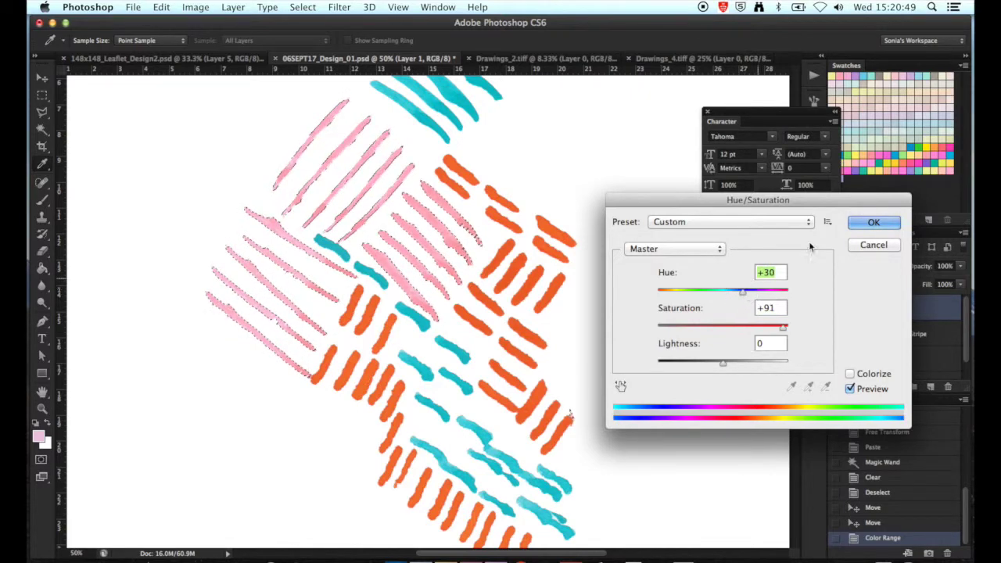
click(872, 223)
key(v)
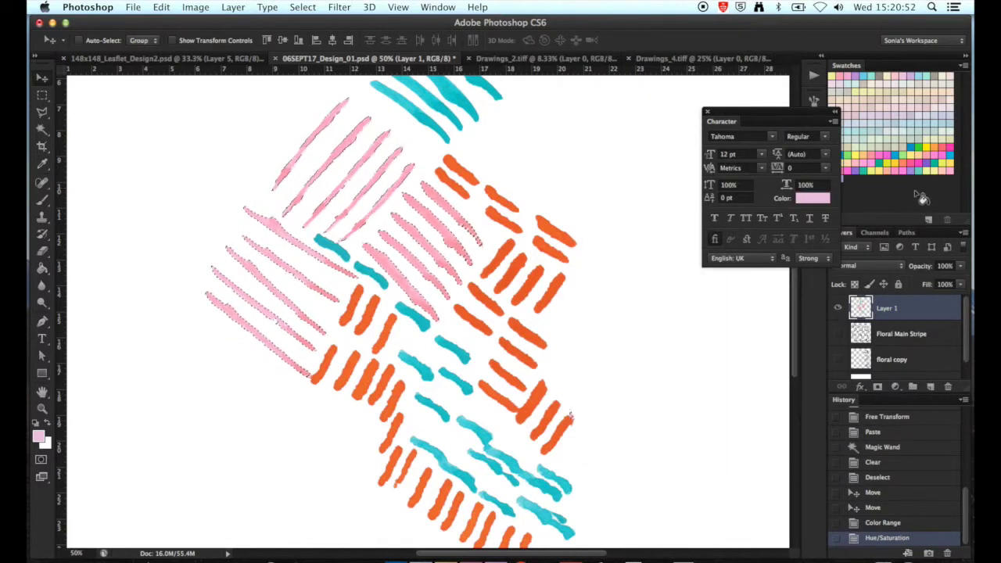
Step: Set the foreground colour to a bright pink, ff71b2
click(38, 436)
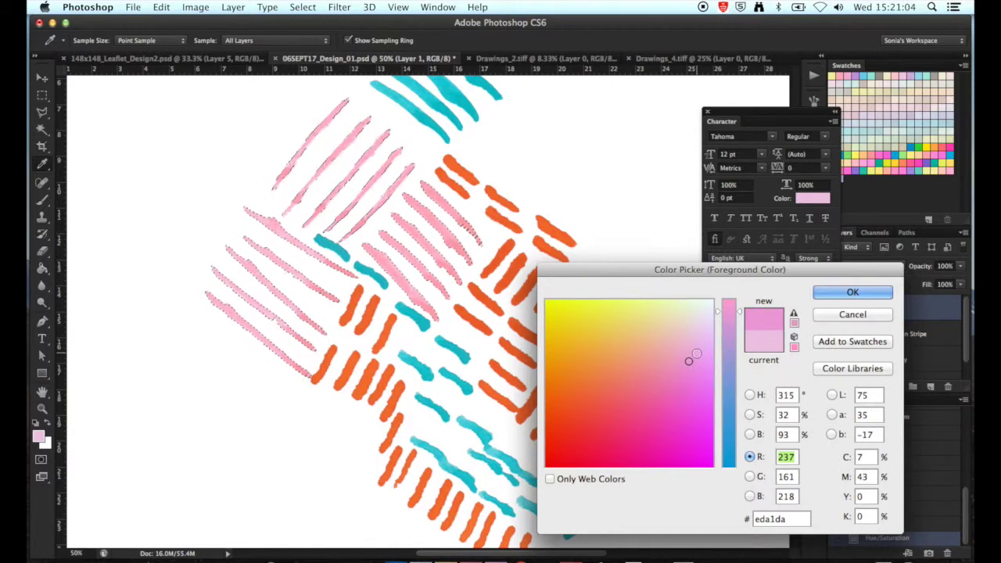
click(643, 390)
click(624, 416)
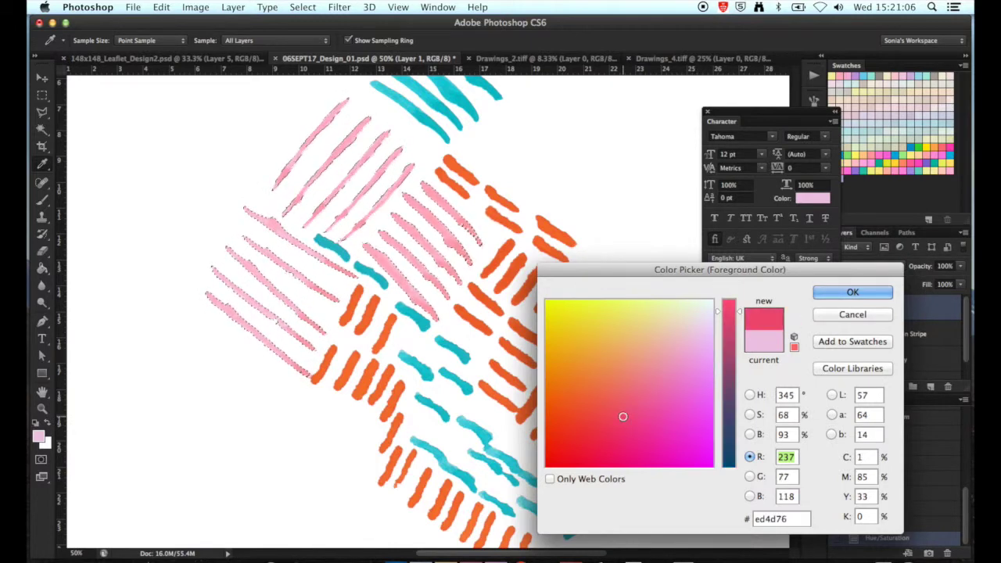
click(556, 428)
click(621, 429)
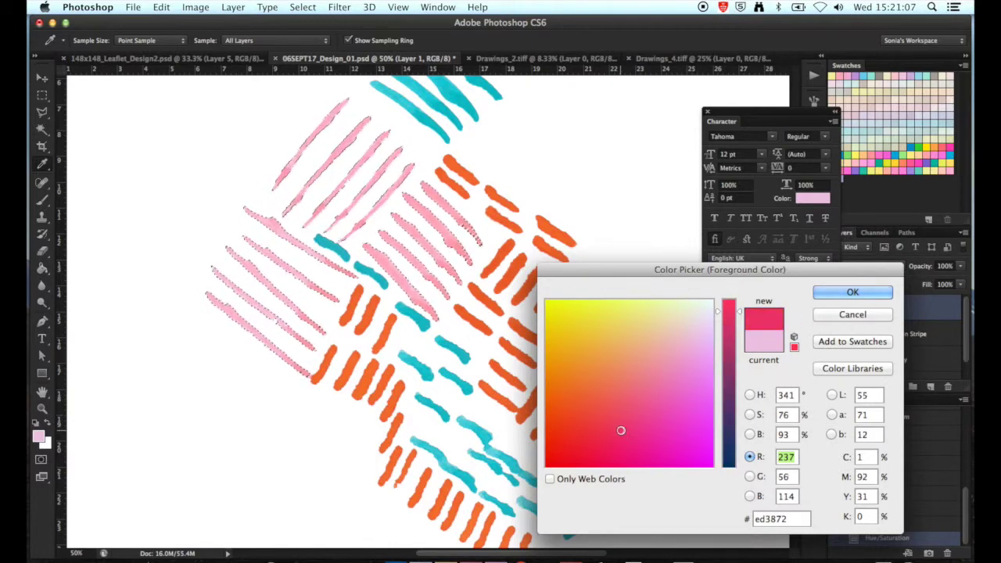
click(637, 414)
click(632, 404)
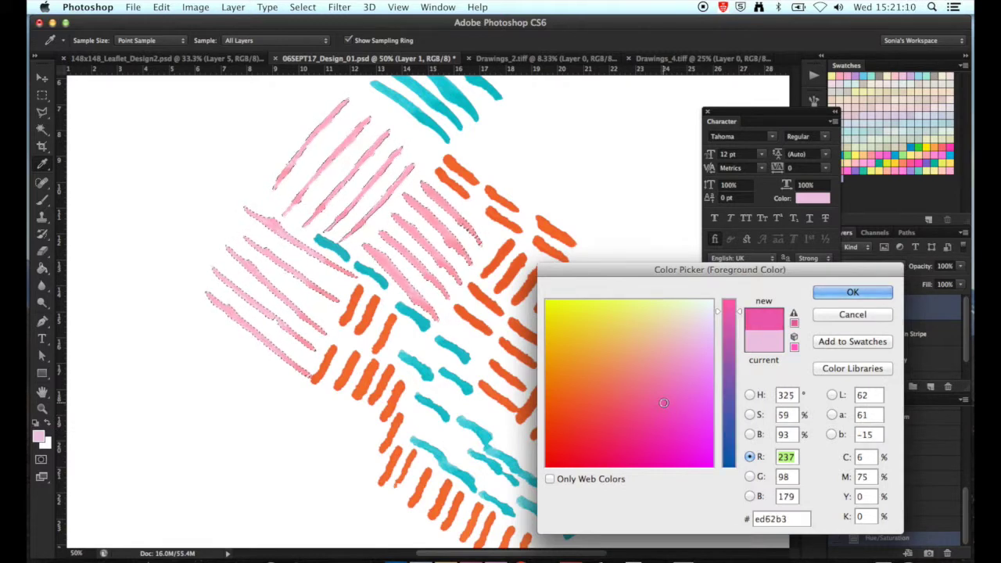
click(646, 404)
click(652, 401)
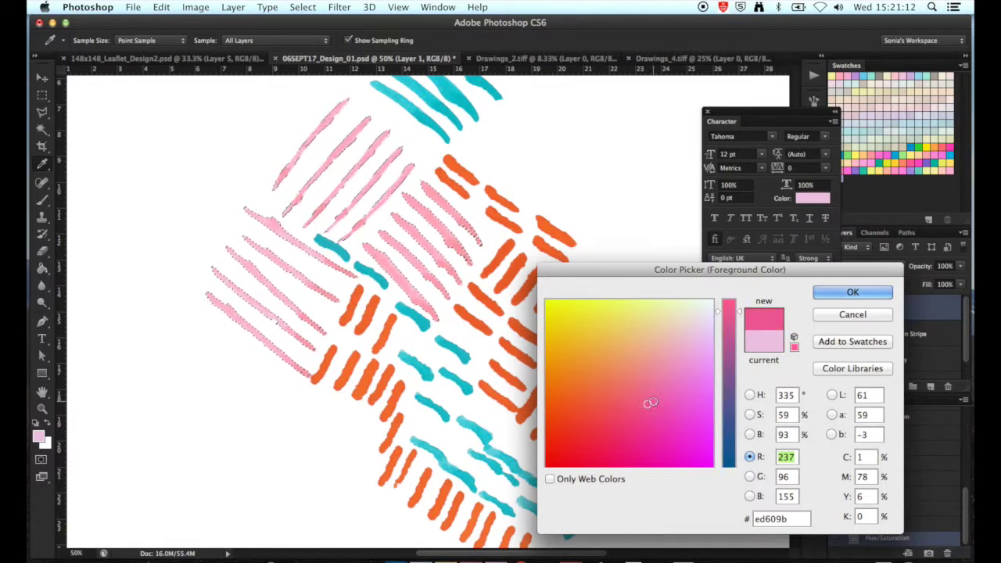
drag(740, 310, 740, 299)
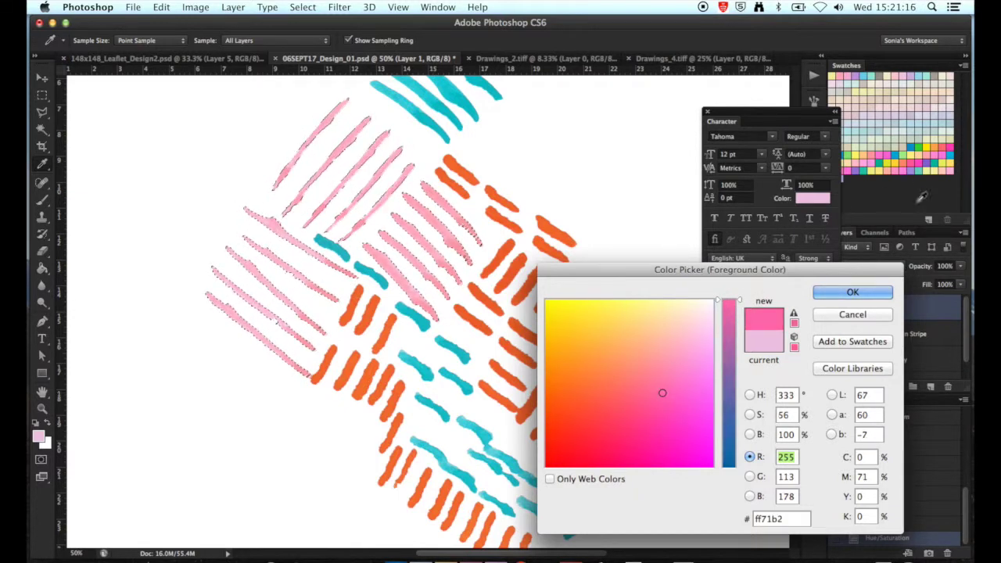
click(851, 292)
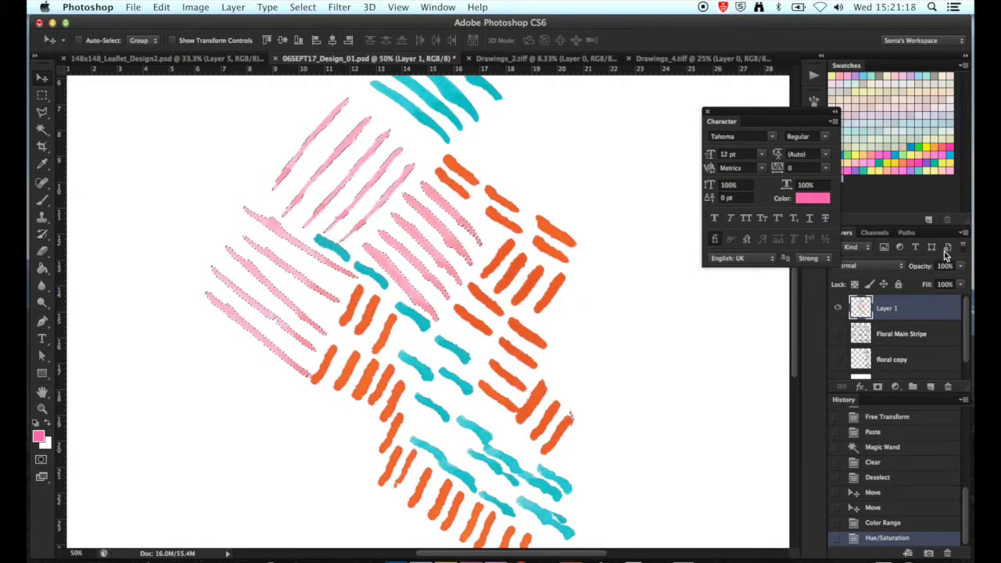
Step: Try filling the selected lines with the foreground pink in Normal mode at 100% opacity, and undo the fill
click(95, 7)
mouse_move(159, 7)
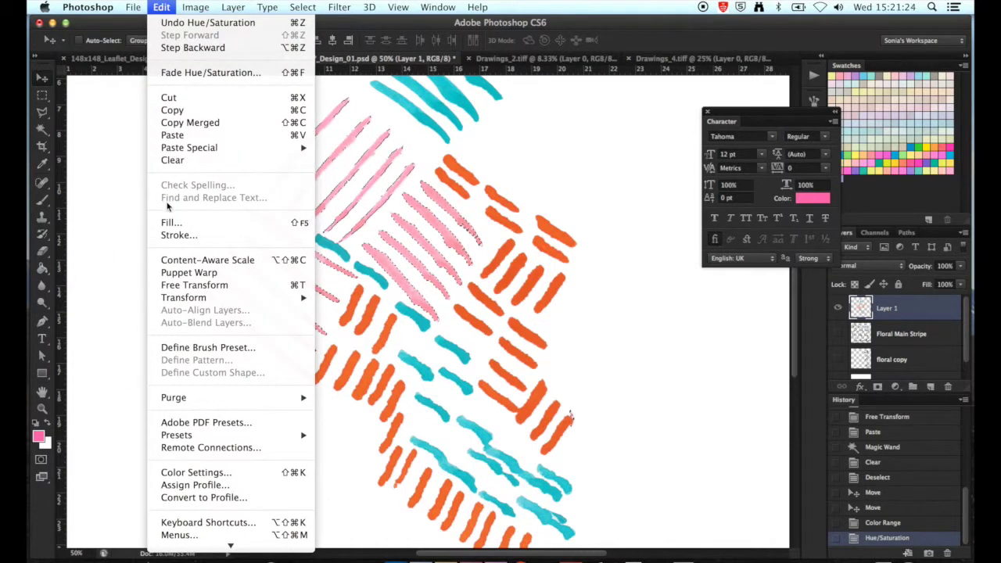
click(170, 226)
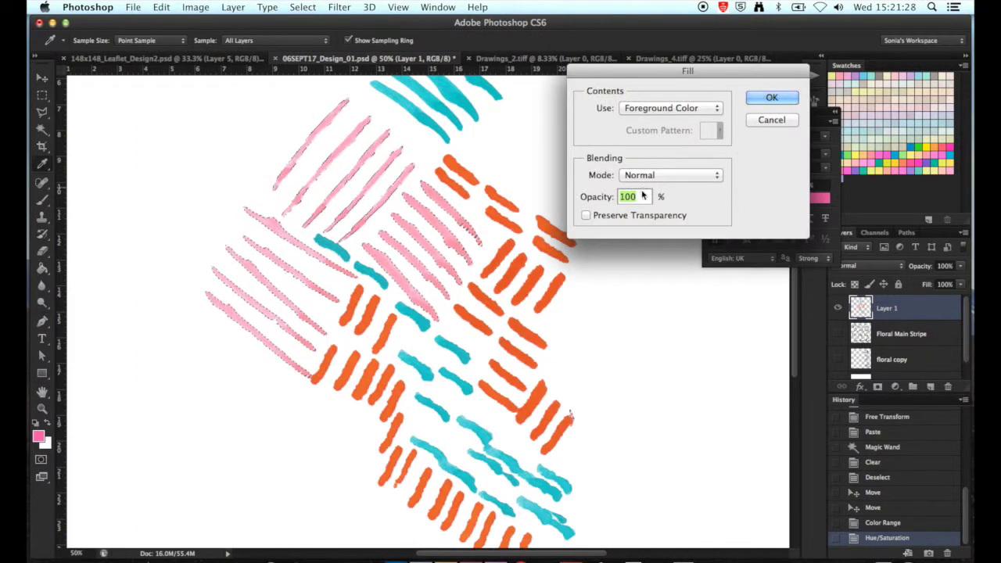
click(764, 100)
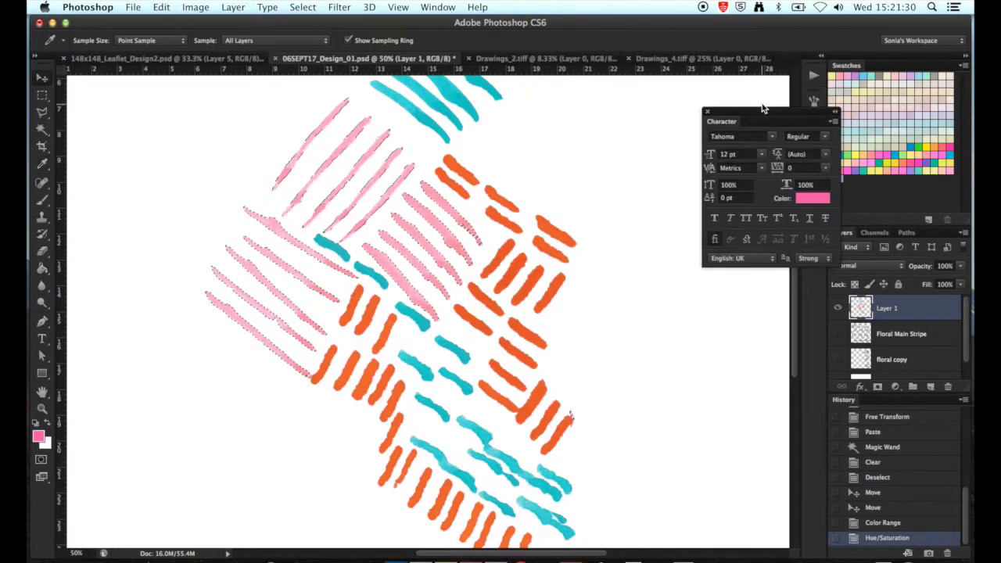
key(v)
key(super+plus)
key(super+plus)
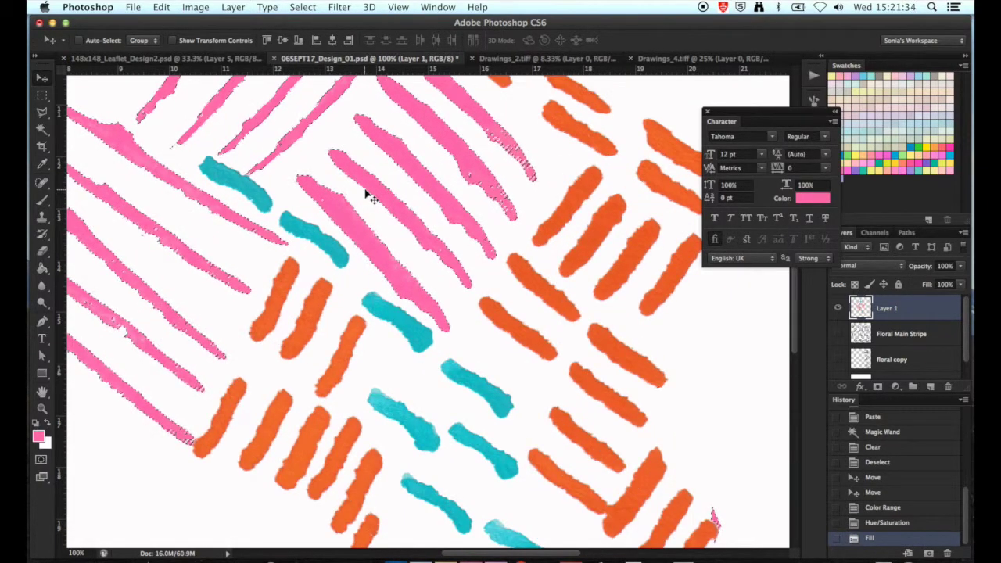
scroll(368, 195, up, 5)
scroll(367, 196, left, 2)
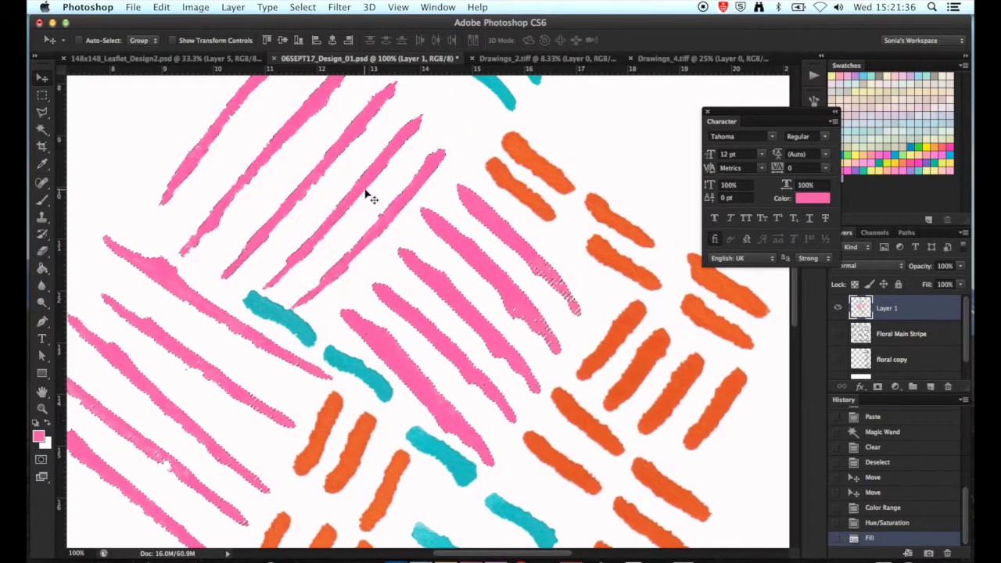
key(super+z)
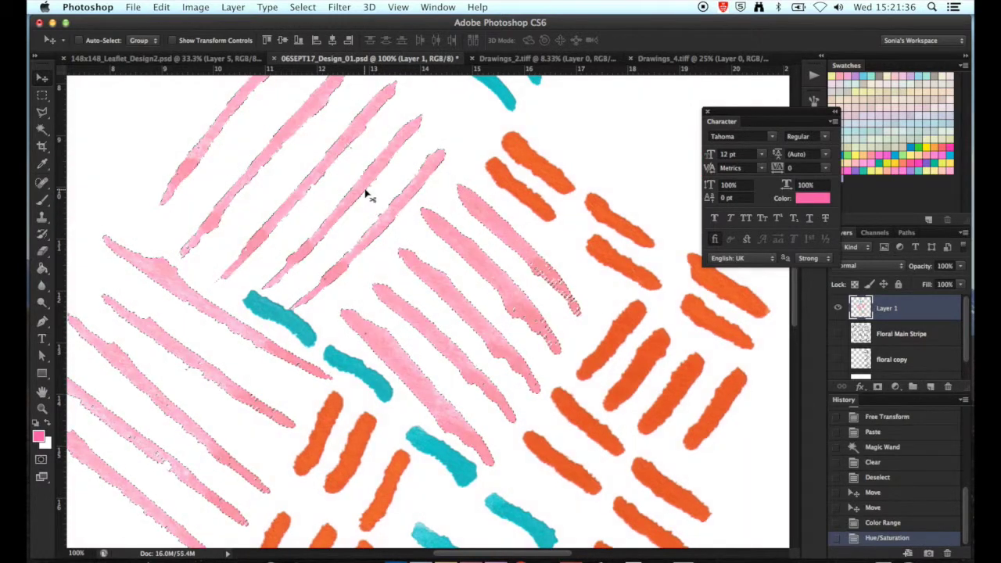
Step: Fill the selected lines with the foreground pink in Normal mode at 60% opacity, and deselect
click(195, 7)
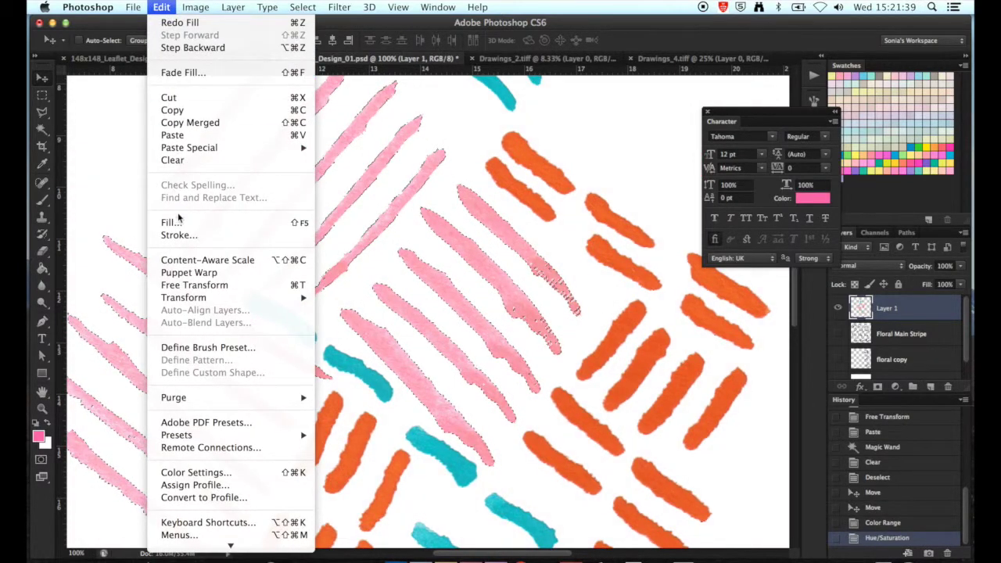
click(173, 225)
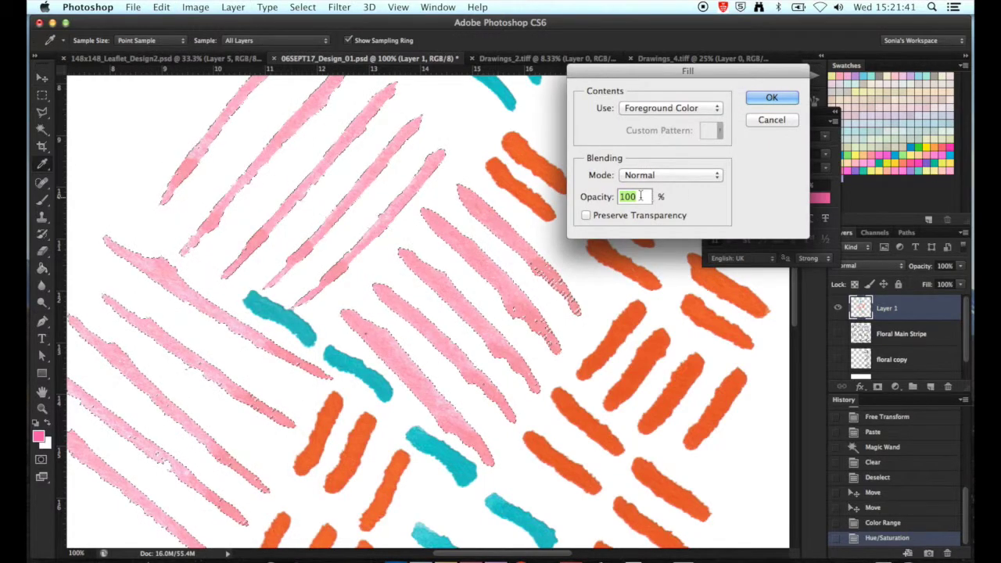
text(60)
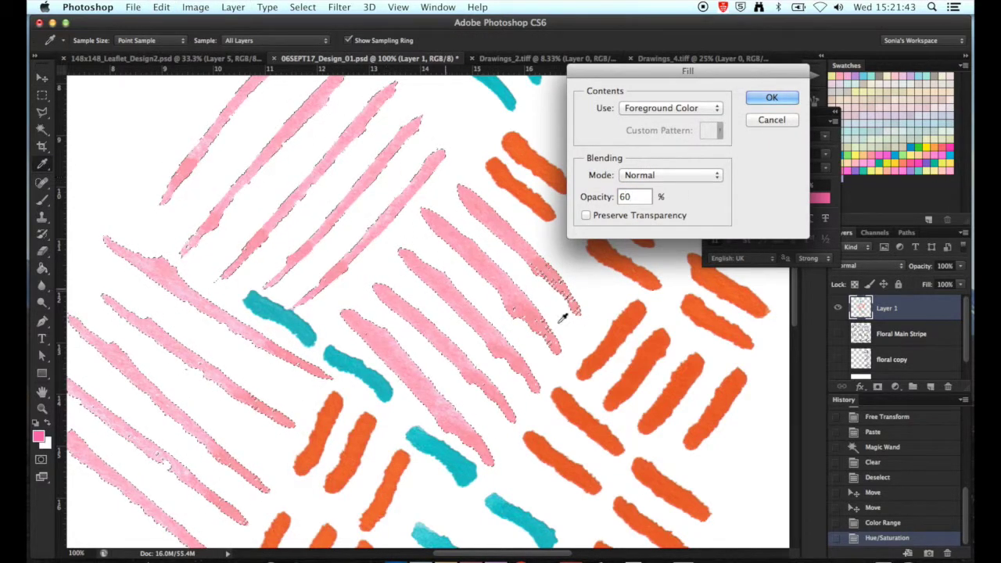
click(770, 98)
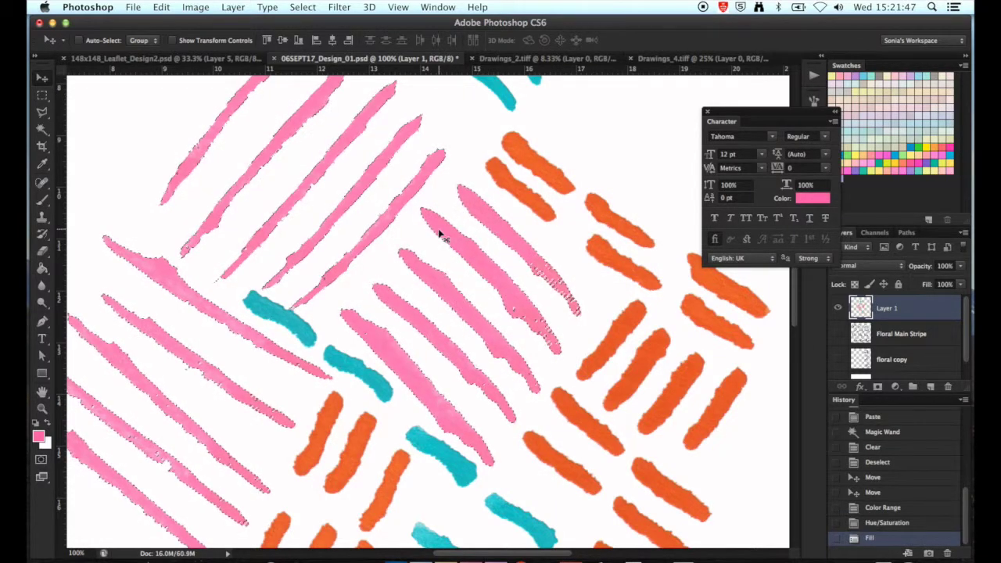
key(super+d)
Step: Examine the recoloured pink lines up close and within the whole line motif
scroll(305, 299, down, 5)
scroll(306, 299, left, 2)
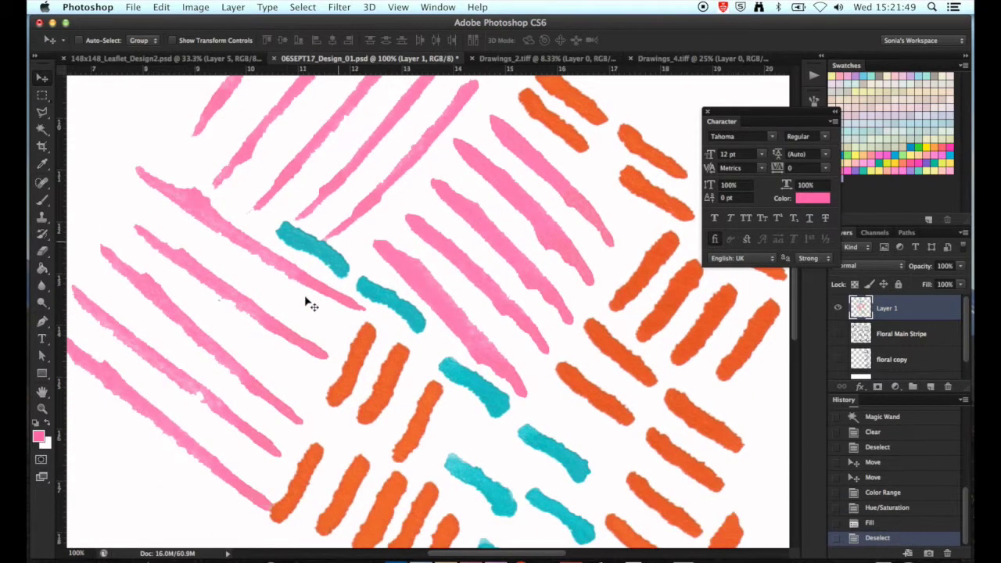
scroll(306, 302, up, 8)
scroll(306, 302, right, 3)
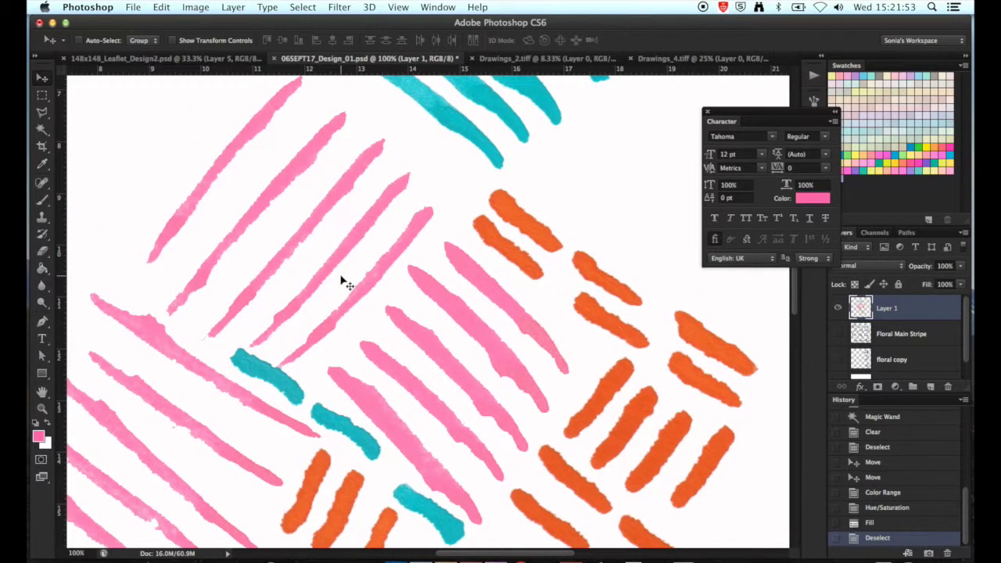
key(super+minus)
key(super+minus)
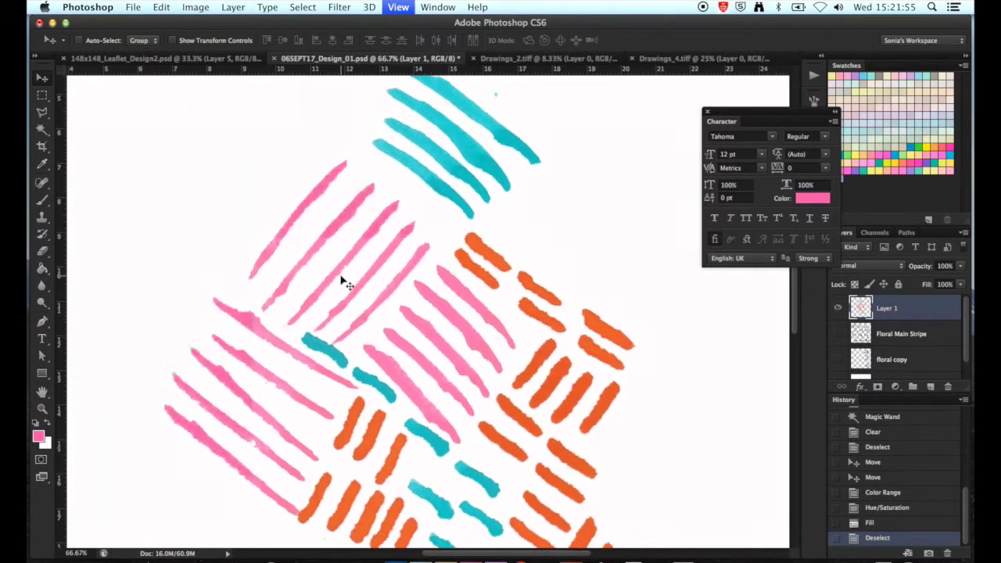
key(super+minus)
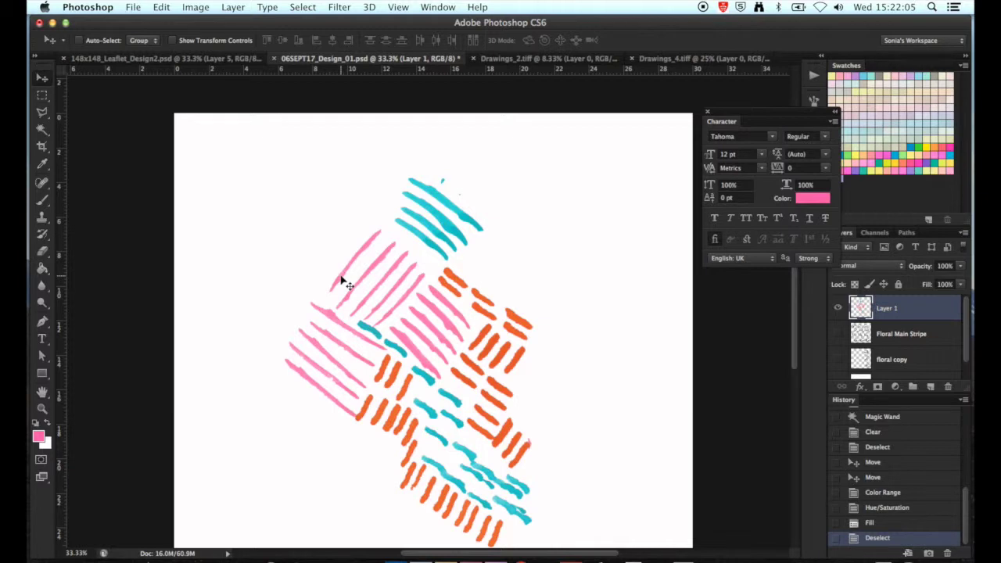
Step: Place the line motif layer, Layer 1, directly beneath the Floral Main Stripe layer and make the floral stripe layer visible
scroll(433, 288, down, 3)
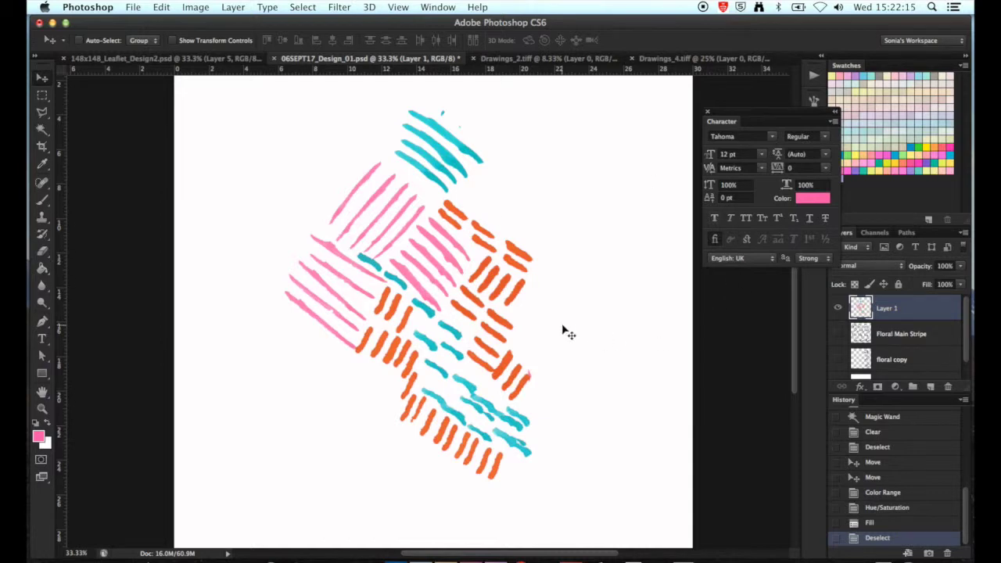
key(super+minus)
drag(906, 311, 904, 336)
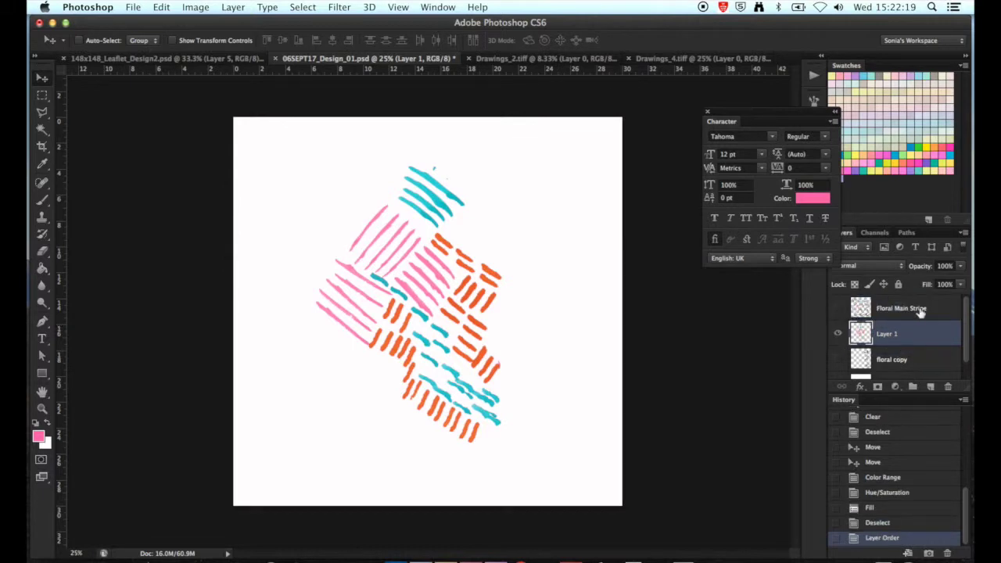
click(837, 309)
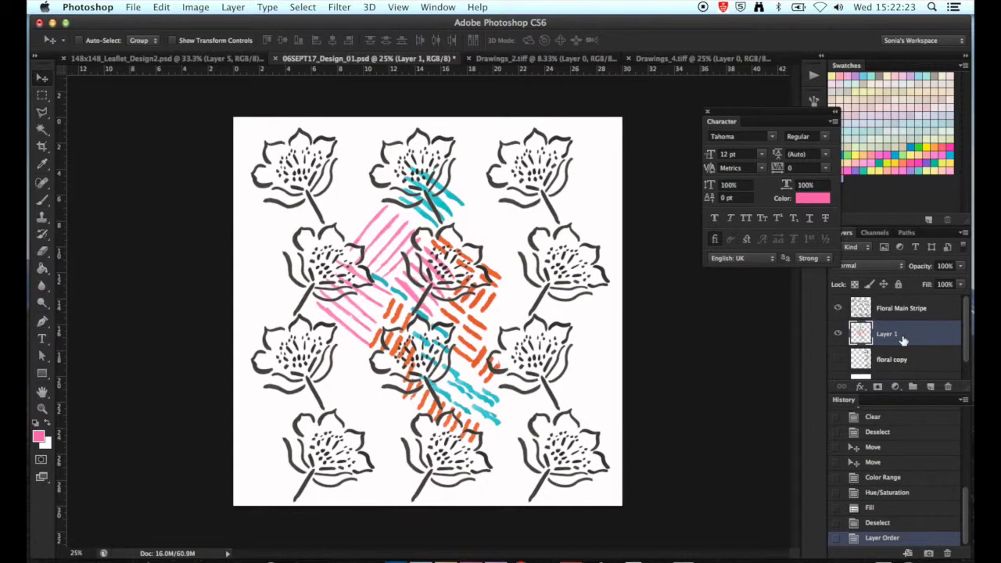
Step: Scale the line motif on Layer 1 proportionally to about 68% and position it between the middle and right-hand floral stripes, in the canvas's upper half
shift+super+click(356, 262)
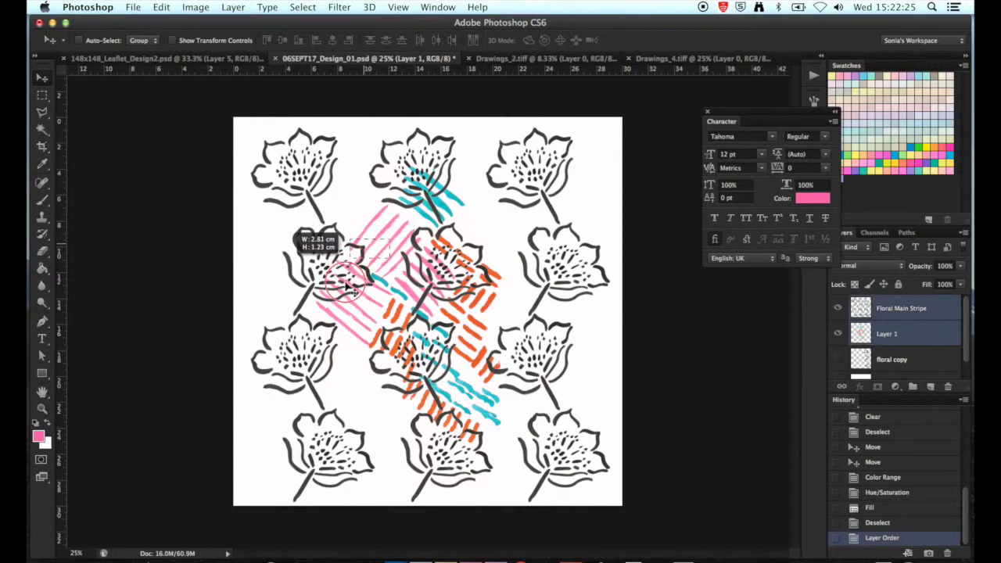
click(909, 335)
mouse_move(404, 244)
mouse_down()
mouse_move(318, 229)
mouse_move(443, 229)
mouse_move(493, 206)
mouse_move(444, 180)
mouse_move(433, 219)
mouse_move(443, 239)
mouse_up()
key(ctrl+t)
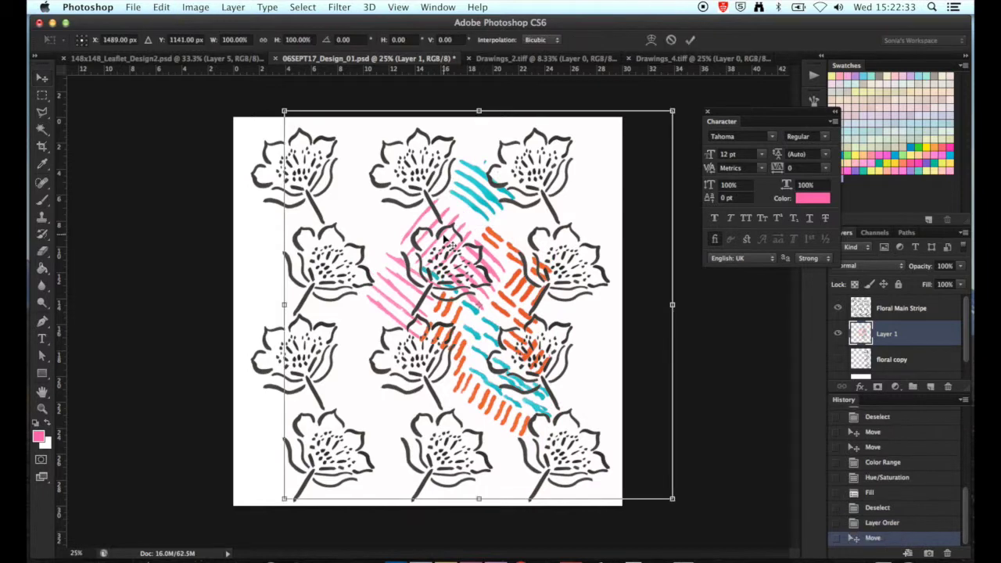
mouse_move(284, 501)
mouse_down()
mouse_move(297, 398)
mouse_move(357, 344)
mouse_move(415, 352)
mouse_move(404, 378)
mouse_move(405, 368)
mouse_up()
mouse_move(458, 253)
mouse_down()
mouse_move(408, 287)
mouse_move(291, 319)
mouse_move(430, 286)
mouse_move(448, 255)
mouse_up()
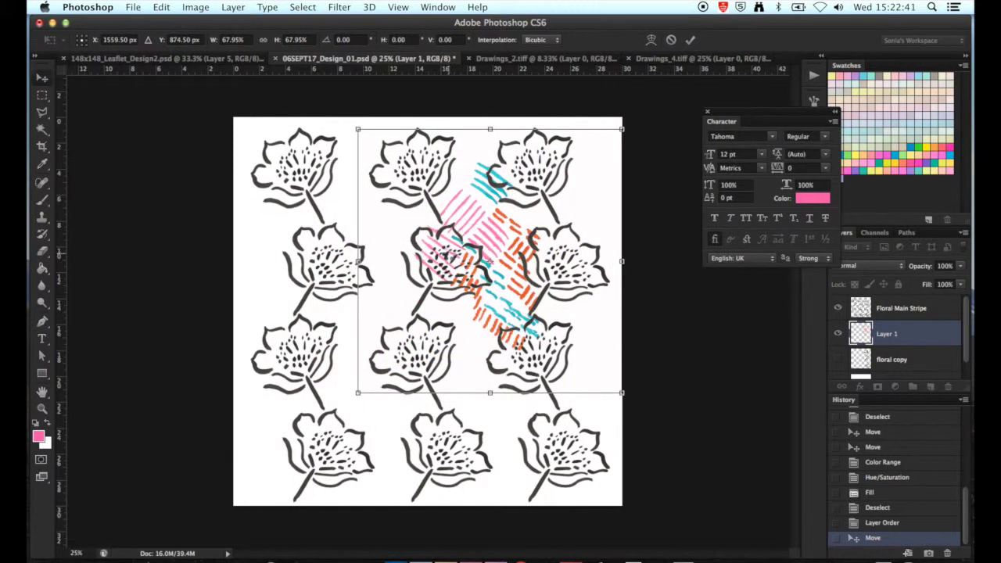
key(Return)
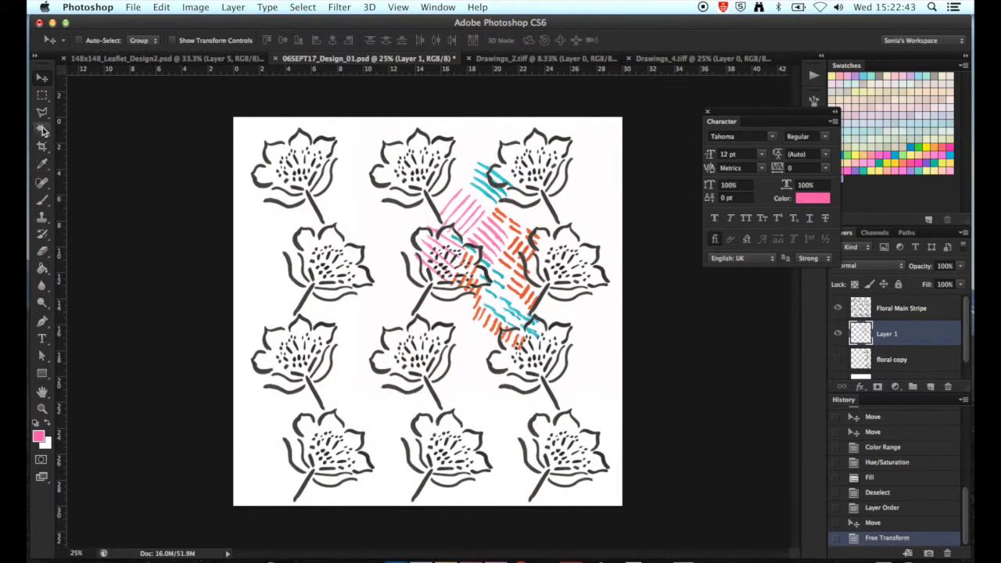
Step: Remove the off-white background around the coloured hatching on Layer 1 using a Magic Wand selection, and clear the selection
click(43, 130)
click(405, 226)
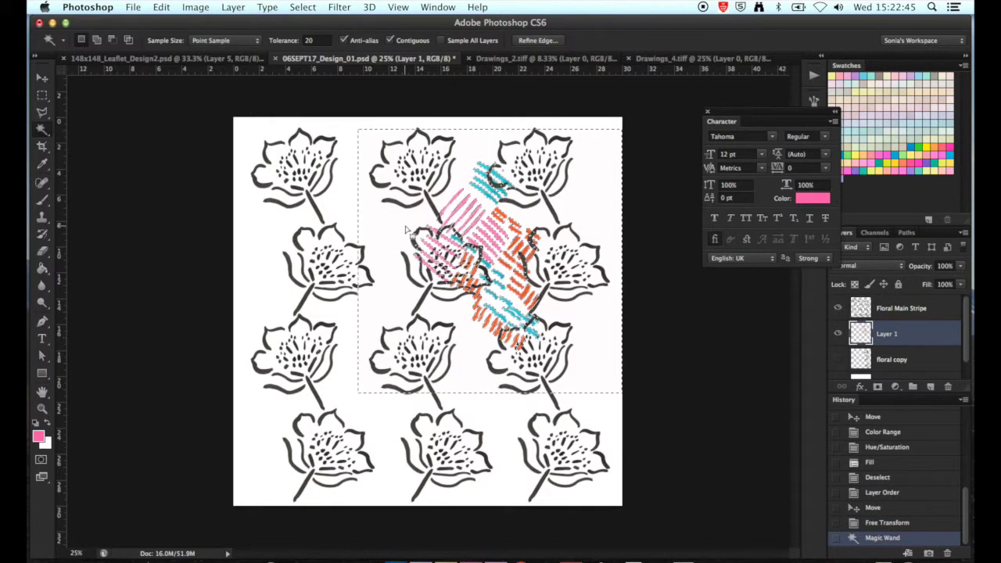
key(Delete)
key(super+d)
Step: Scale the hatching motif down to about 65% and move it among the flowers in the canvas's lower-left area
key(super+t)
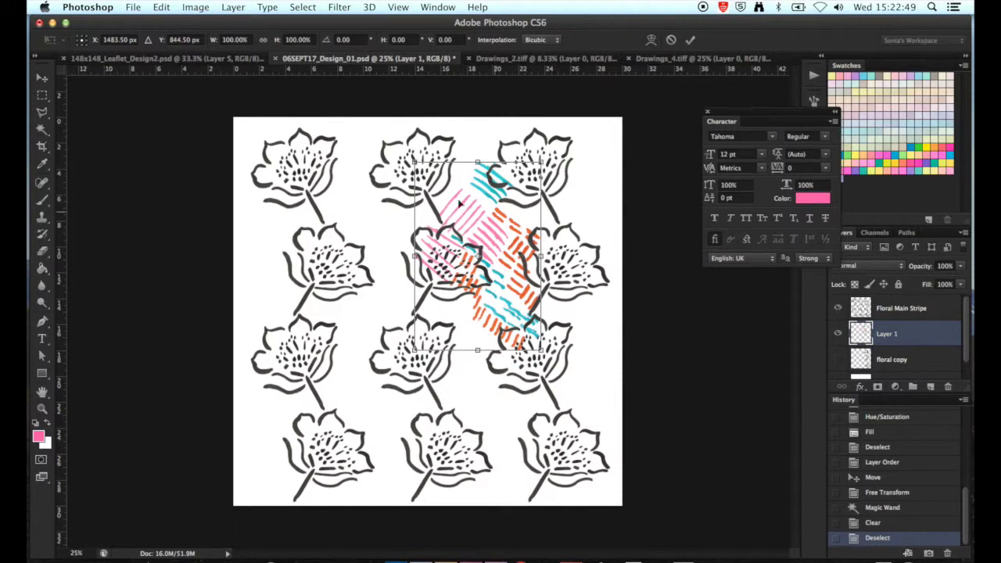
key(Escape)
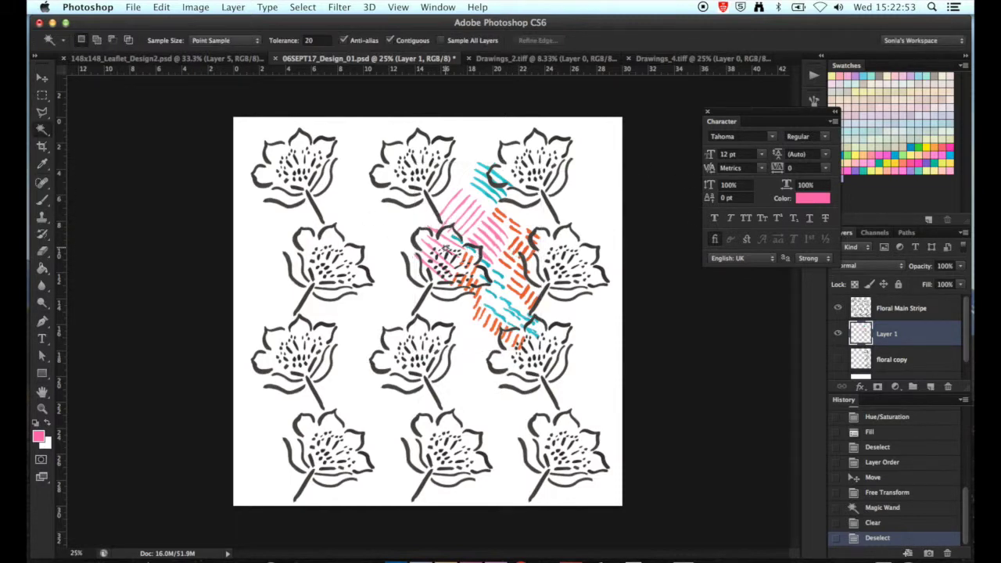
mouse_move(457, 228)
mouse_down()
mouse_move(379, 228)
mouse_move(342, 240)
mouse_up()
key(super+t)
drag(300, 364, 367, 287)
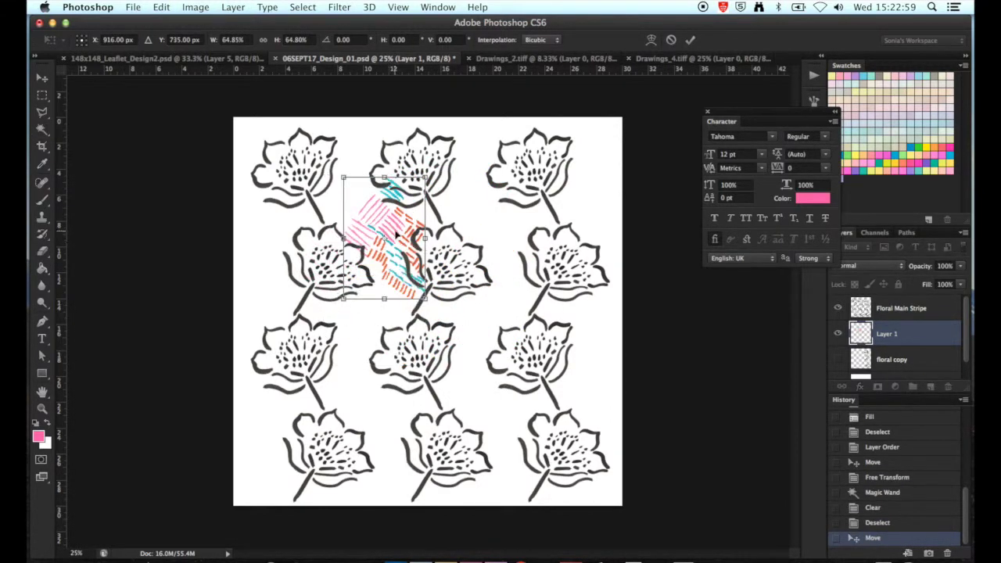
mouse_move(401, 234)
mouse_down()
mouse_move(389, 339)
mouse_move(373, 349)
mouse_move(379, 396)
mouse_up()
key(Return)
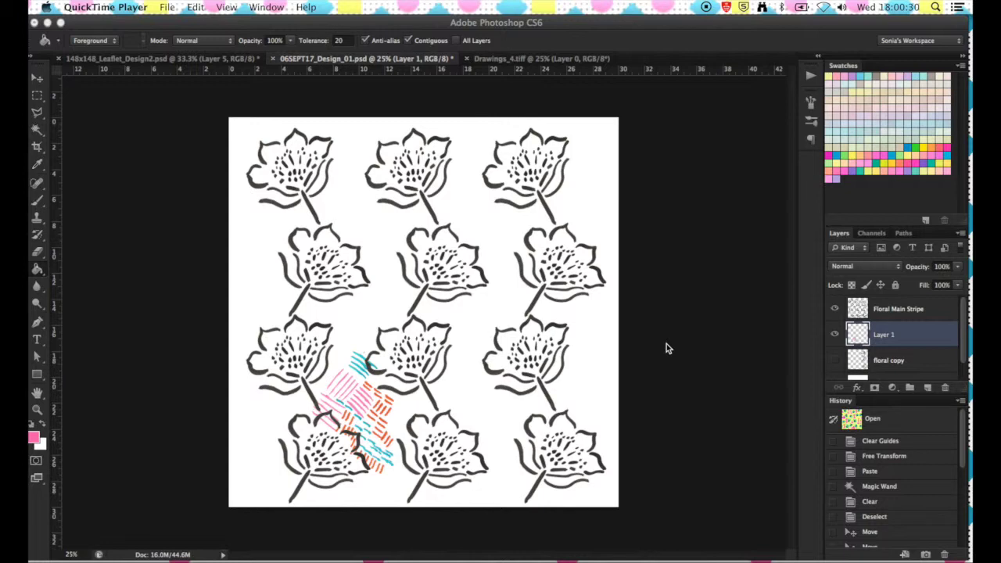
Step: Reposition the Layer 1 hatching motif between the first and second flower columns, across the lower two rows
click(879, 333)
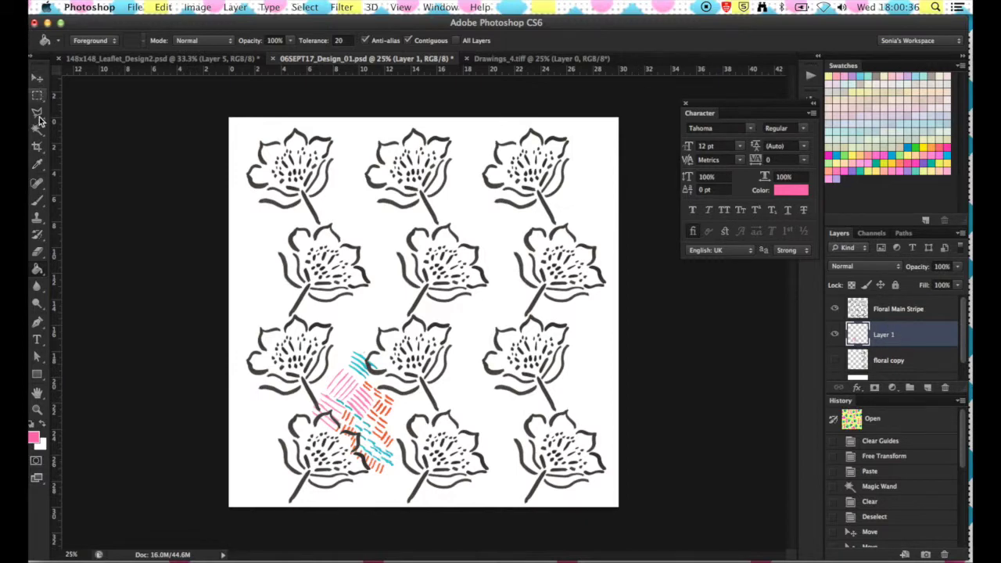
click(37, 78)
mouse_move(366, 402)
mouse_down()
mouse_move(353, 357)
mouse_move(384, 268)
mouse_move(401, 312)
mouse_move(341, 373)
mouse_up()
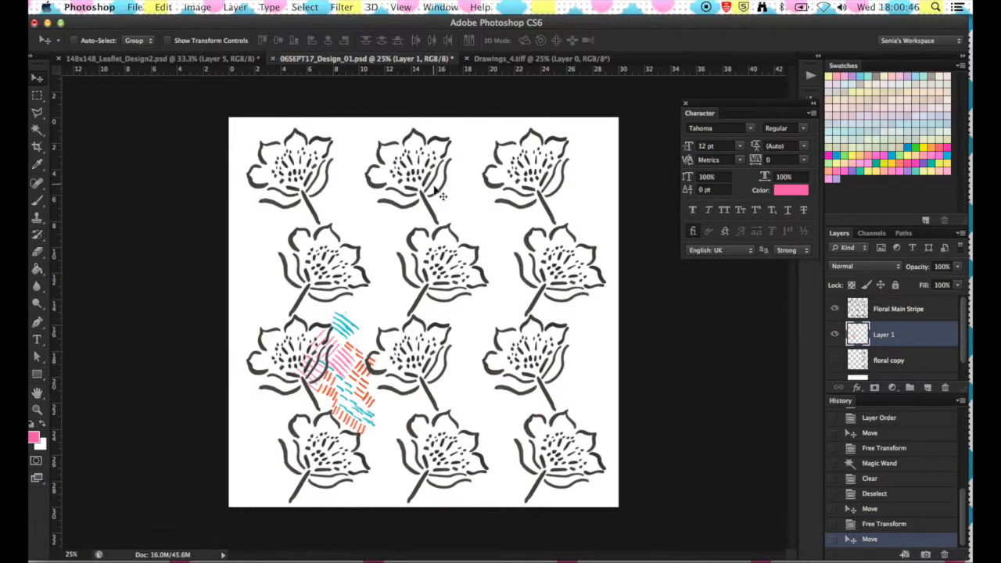
mouse_move(377, 359)
mouse_down()
mouse_move(379, 344)
mouse_move(407, 344)
mouse_move(379, 417)
mouse_up()
key(super+t)
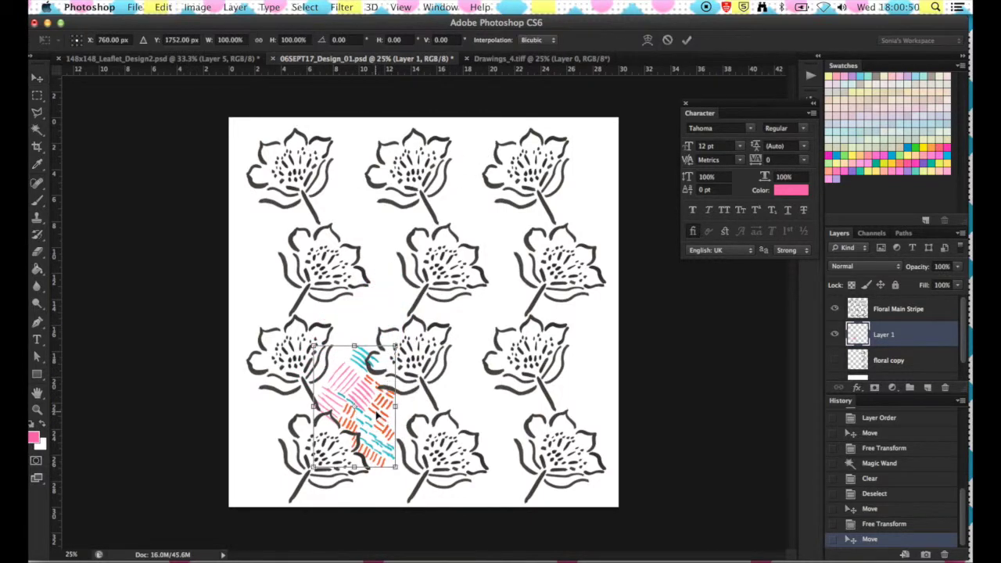
mouse_move(378, 417)
mouse_down()
mouse_move(381, 286)
mouse_move(383, 448)
mouse_move(387, 410)
mouse_up()
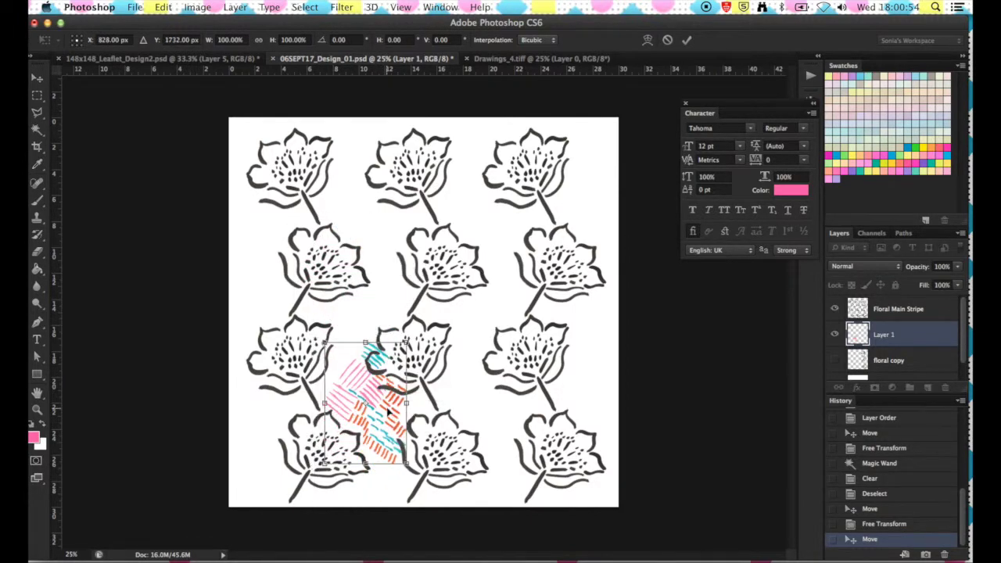
key(Return)
Step: Copy the hatching motif, paste it onto a new layer, and move only the copy directly above the original
key(super+a)
key(super+c)
key(super+v)
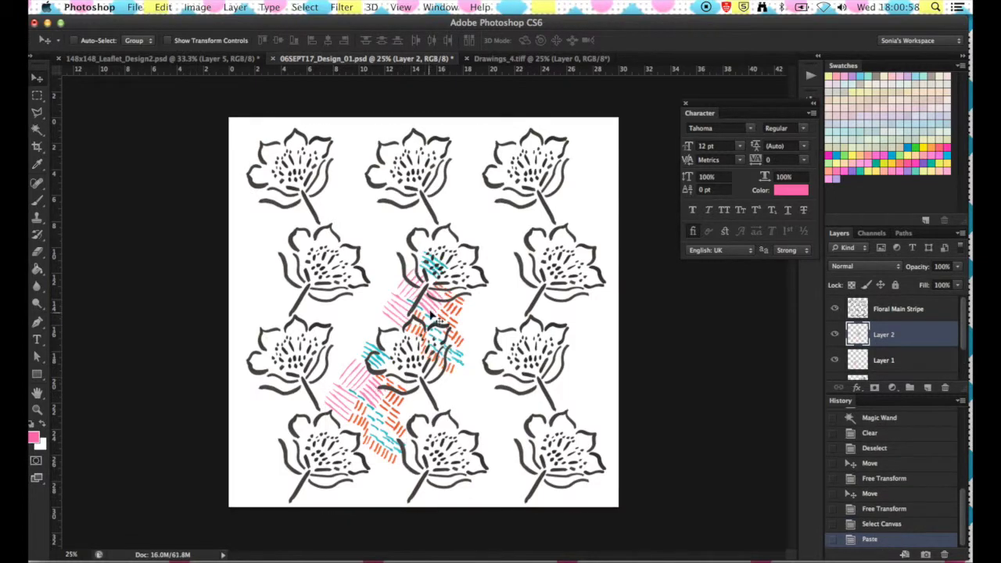
shift+click(422, 291)
click(373, 311)
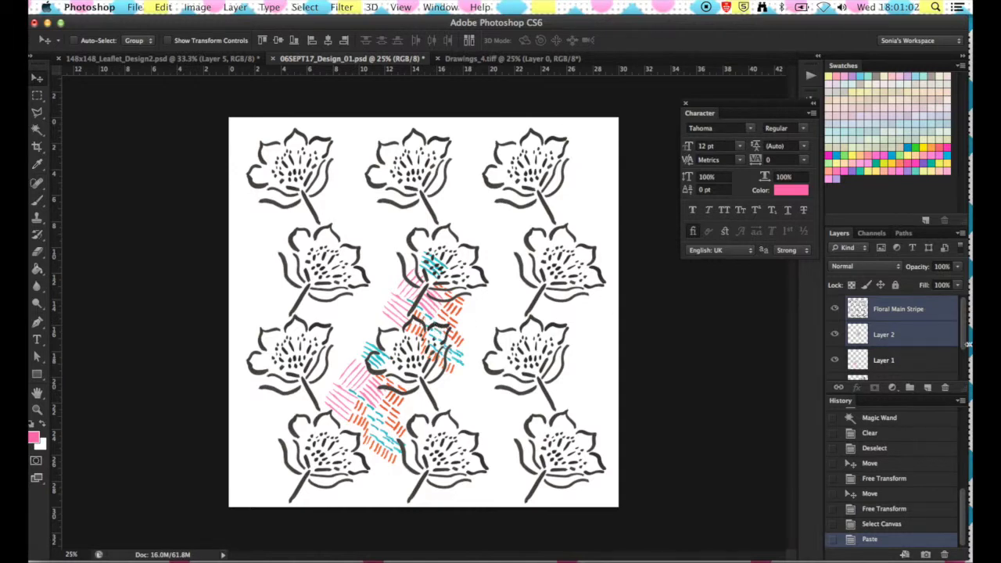
click(929, 334)
shift+click(407, 307)
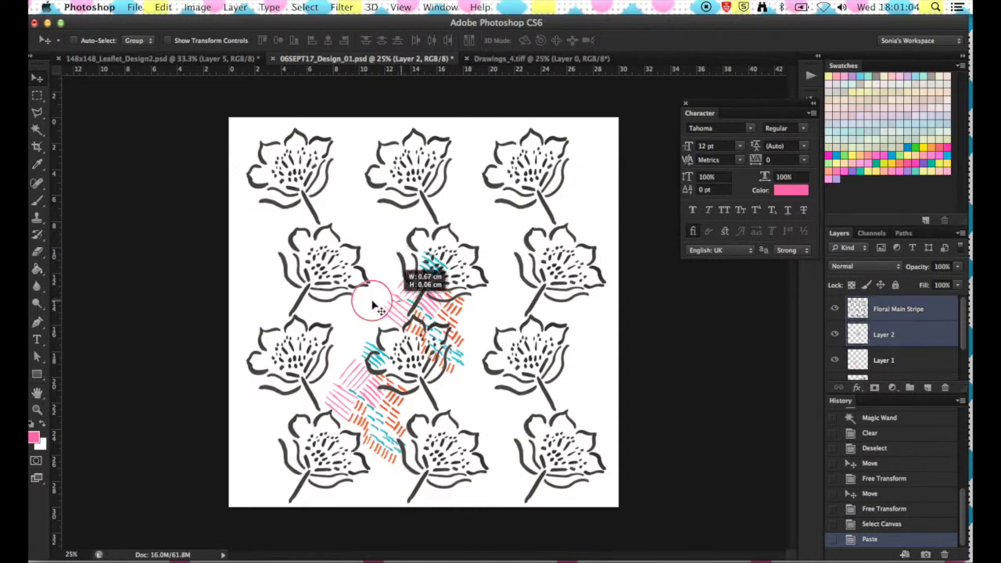
click(904, 331)
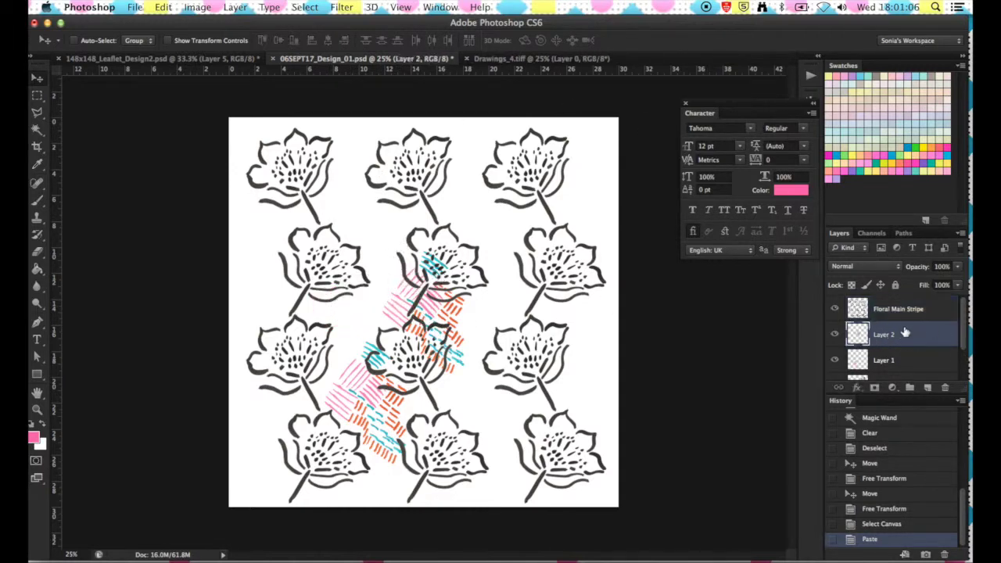
drag(404, 308, 350, 274)
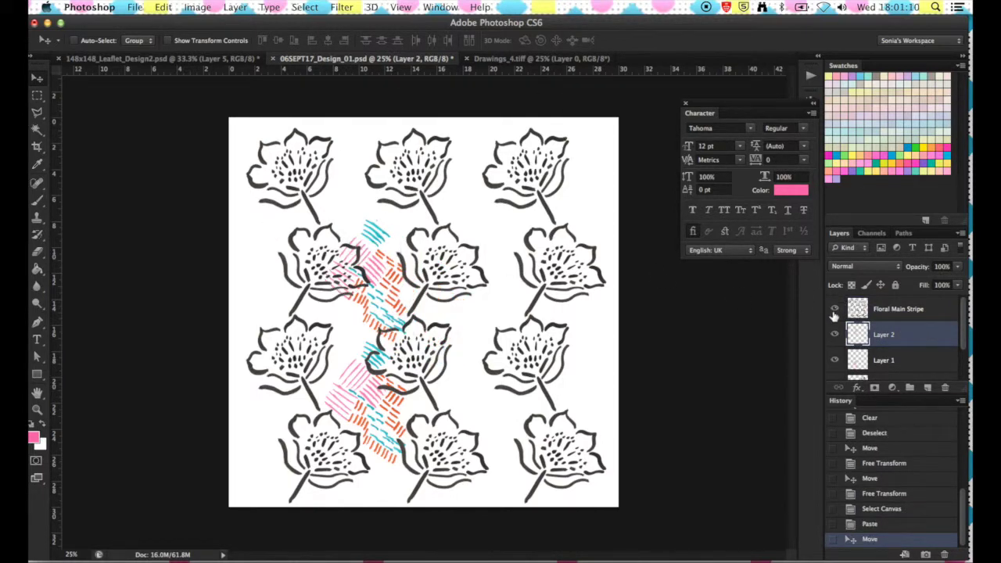
Step: Hide the Floral Main Stripe layer and place the hatching copy beside the original, slightly lower and overlapping its right edge
click(834, 313)
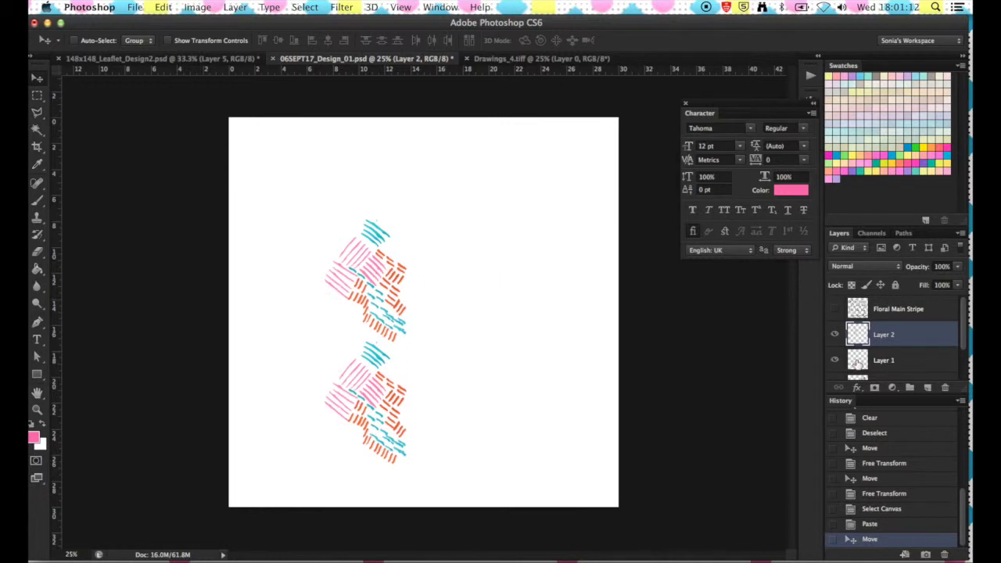
drag(299, 263, 352, 309)
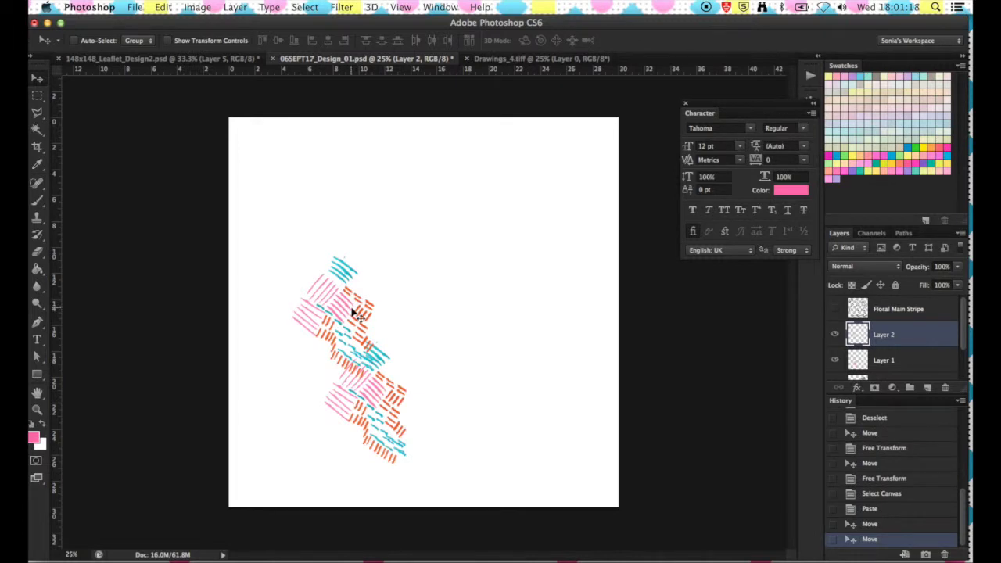
key(super+plus)
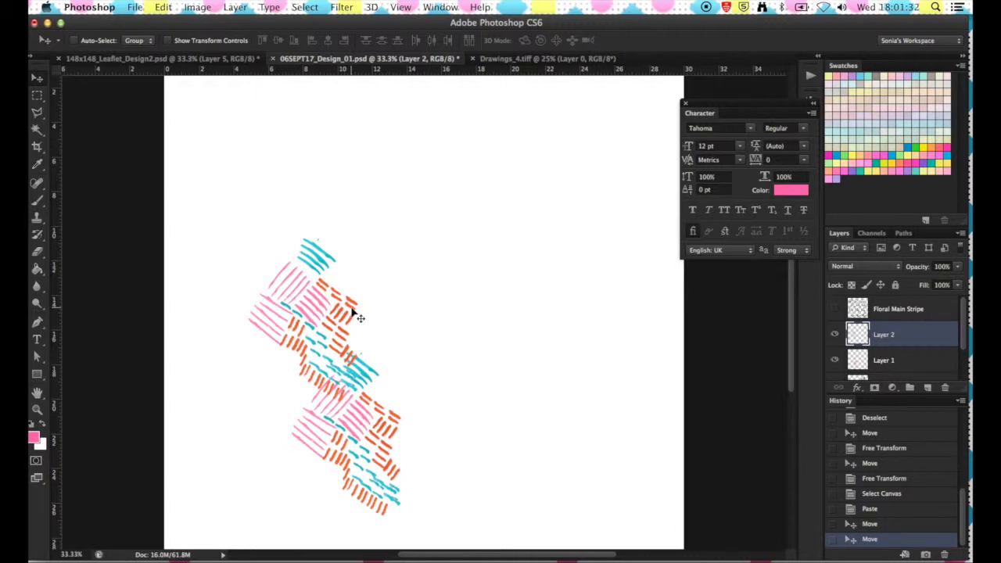
drag(319, 323, 430, 434)
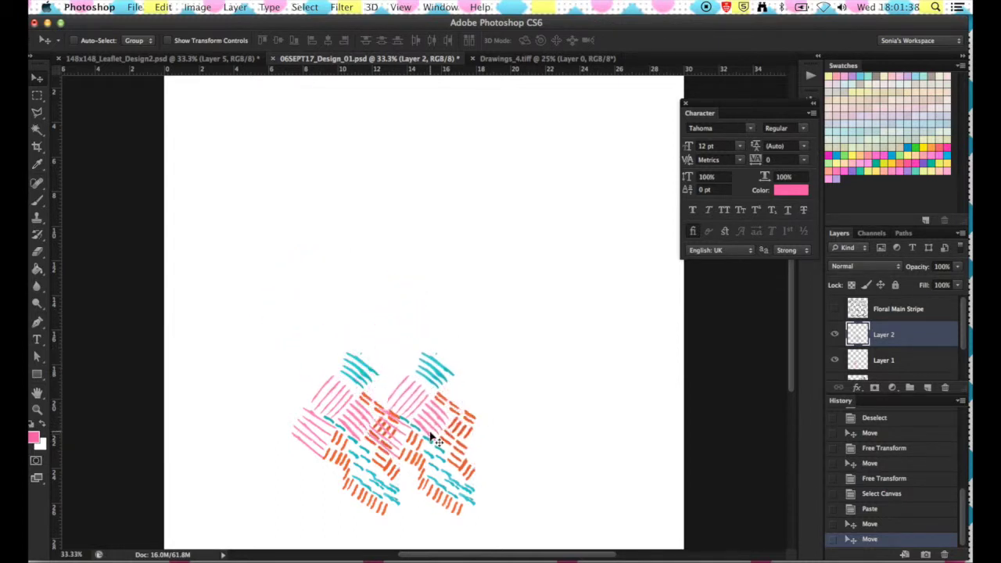
key(super+equal)
key(super+equal)
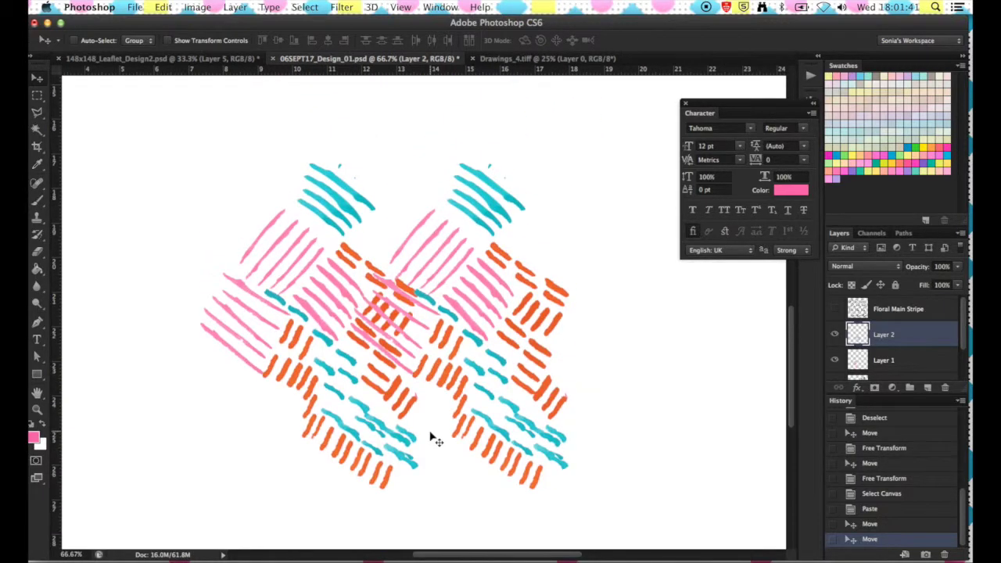
drag(460, 279, 461, 314)
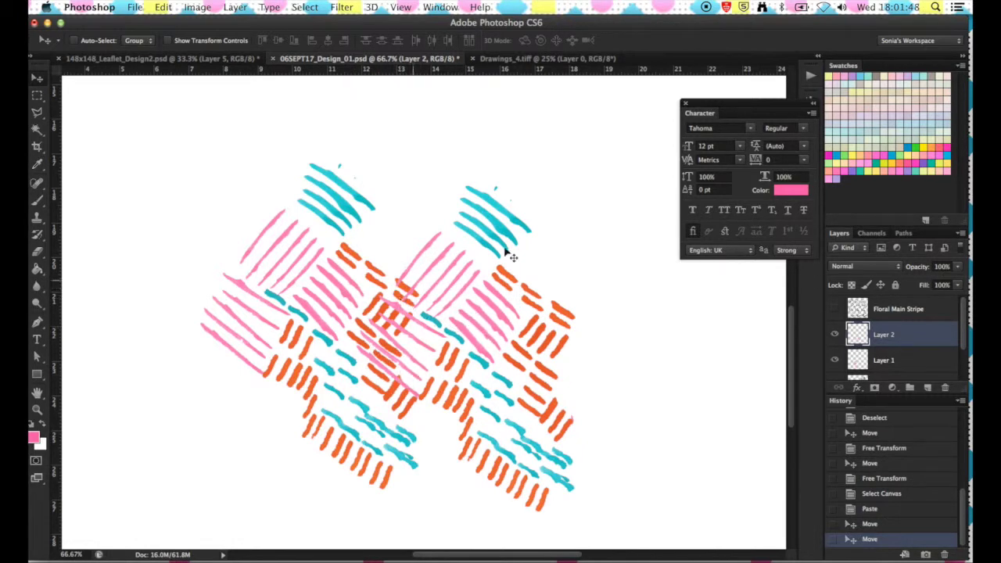
Step: Merge the two hatching layers and paste another copy of the motif, leaving only the new Layer 3 selected
shift+click(924, 364)
key(super+e)
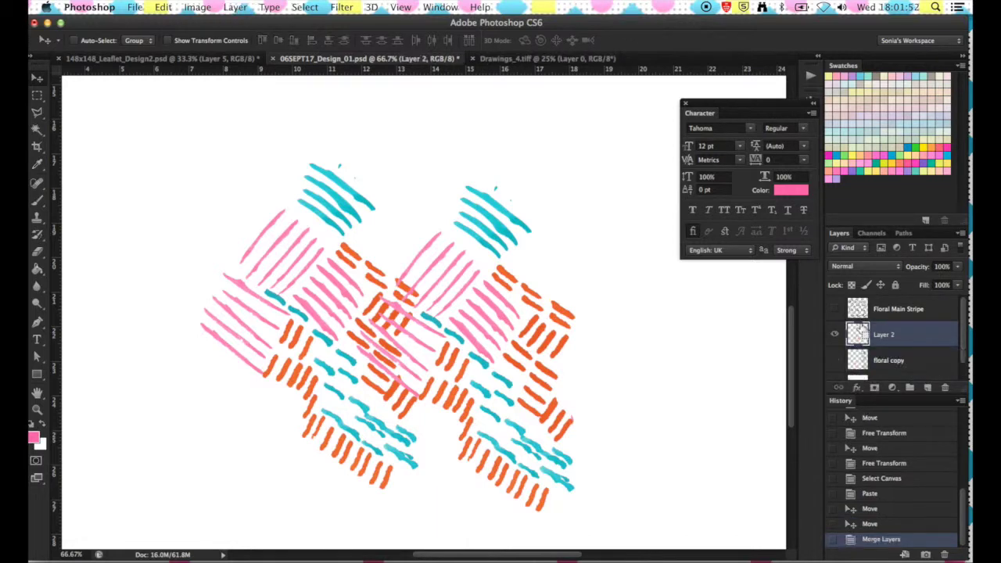
key(super+v)
shift+click(435, 224)
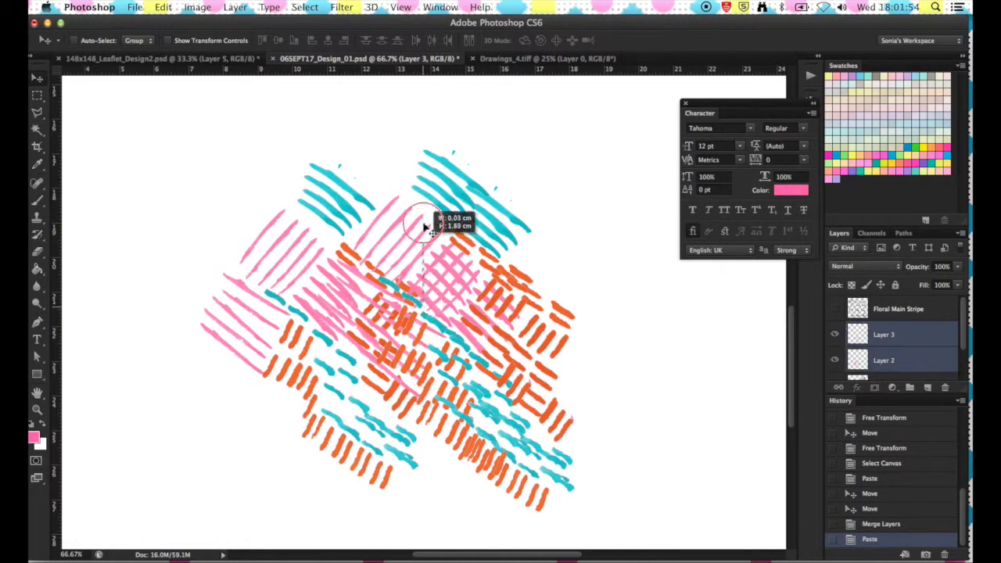
drag(451, 294, 552, 130)
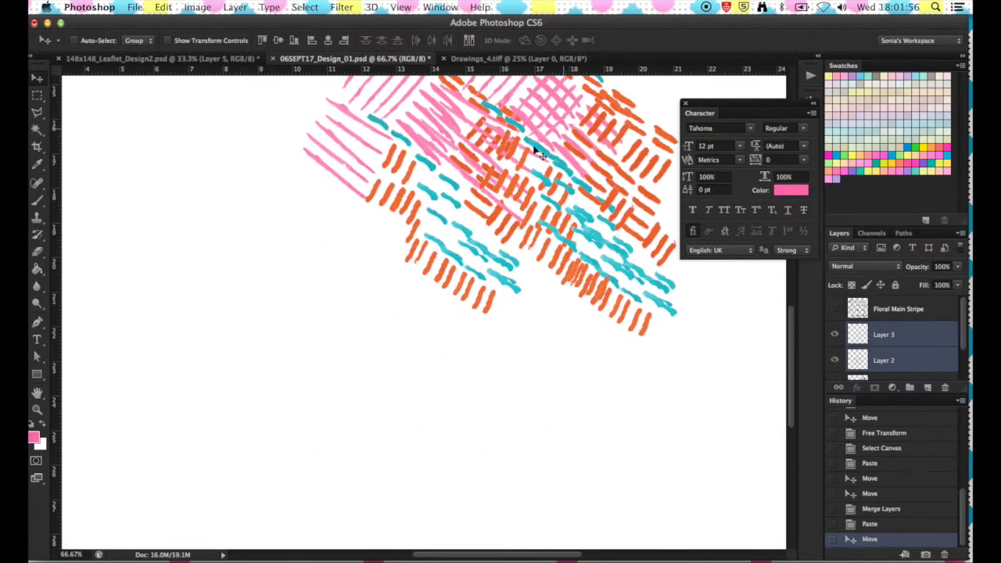
scroll(505, 176, up, 5)
scroll(504, 176, right, 3)
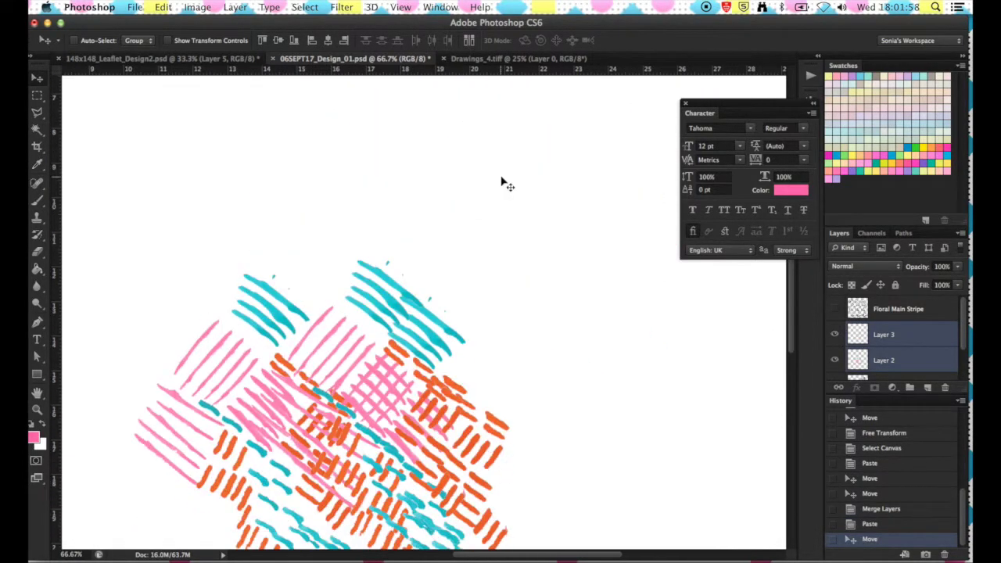
click(916, 351)
click(907, 336)
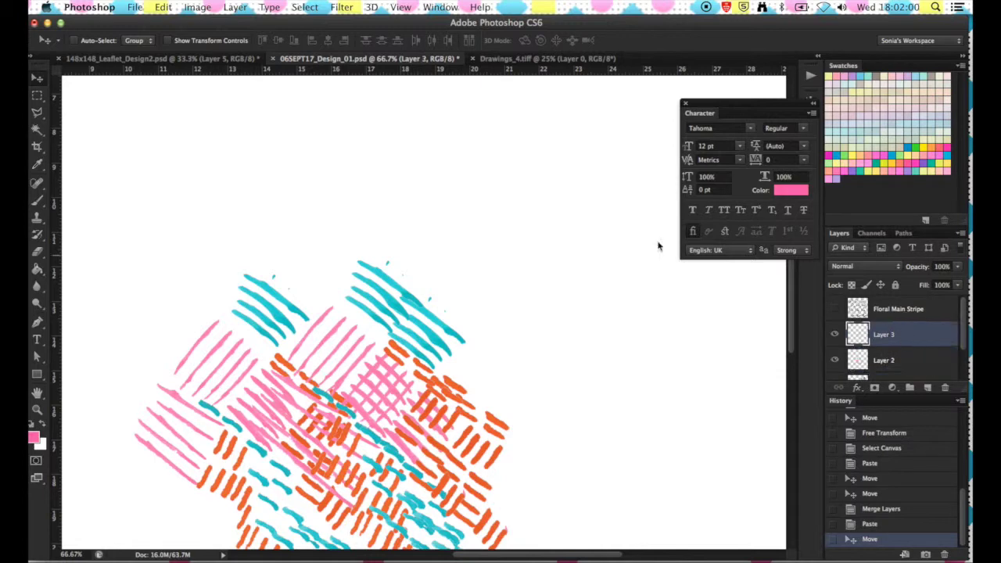
Step: Rotate the pasted hatching motif by about 102° and place it directly above the merged pair
drag(331, 376, 286, 224)
key(super+t)
drag(422, 117, 406, 376)
drag(350, 298, 349, 267)
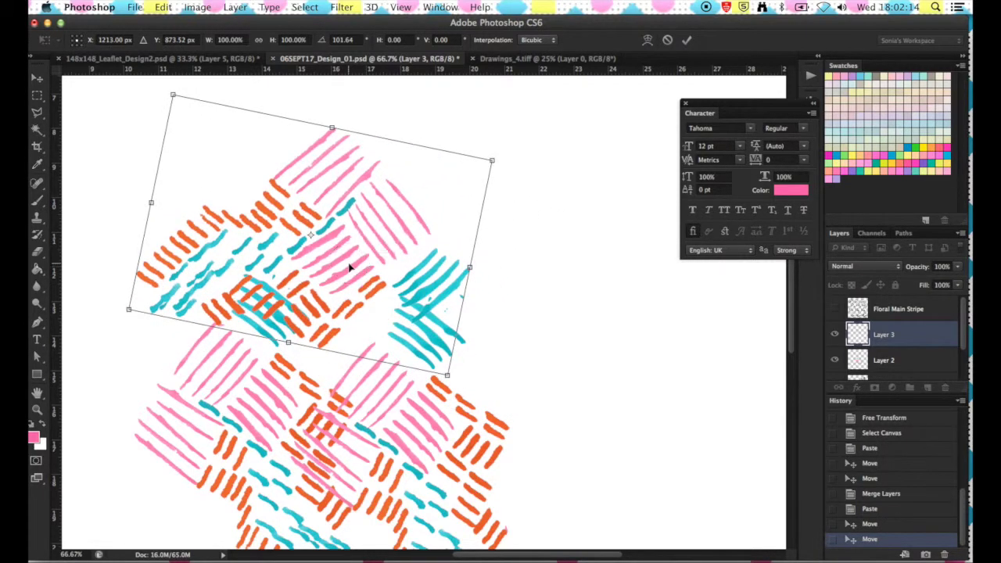
key(Return)
Step: Merge the rotated hatching with Layer 2 and move the combined cluster to the lower left of the canvas
key(super+minus)
key(super+minus)
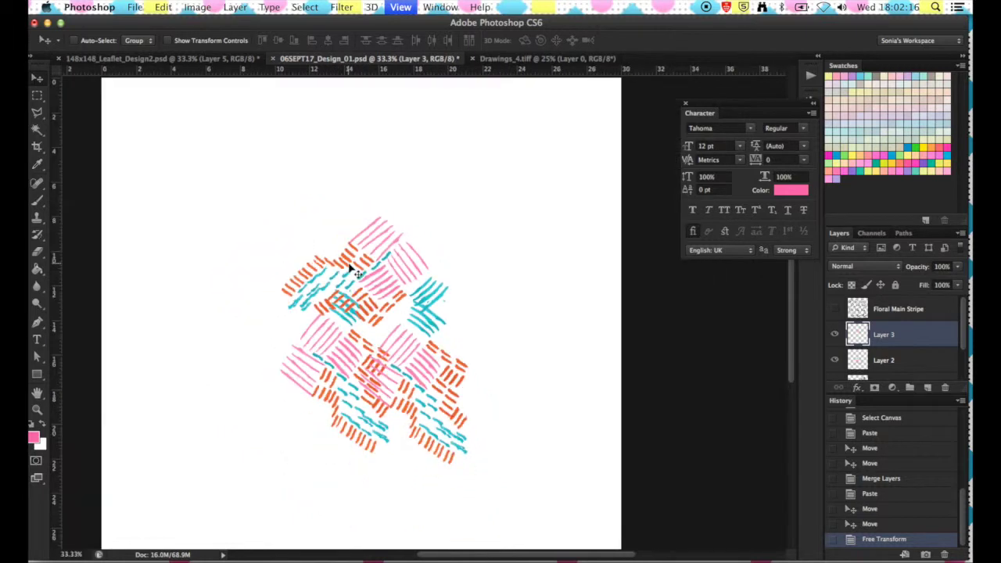
shift+click(884, 364)
key(super+e)
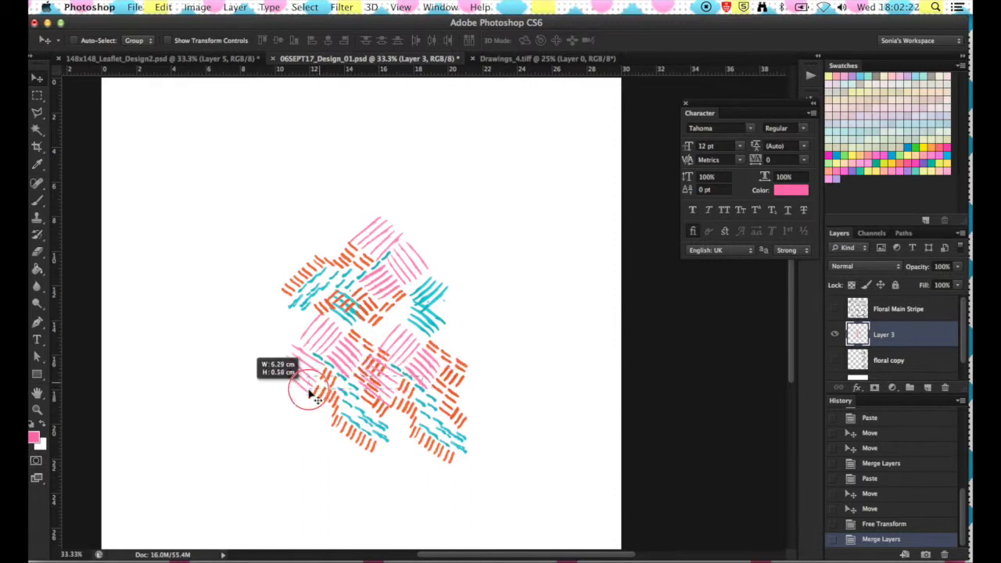
drag(361, 296, 221, 349)
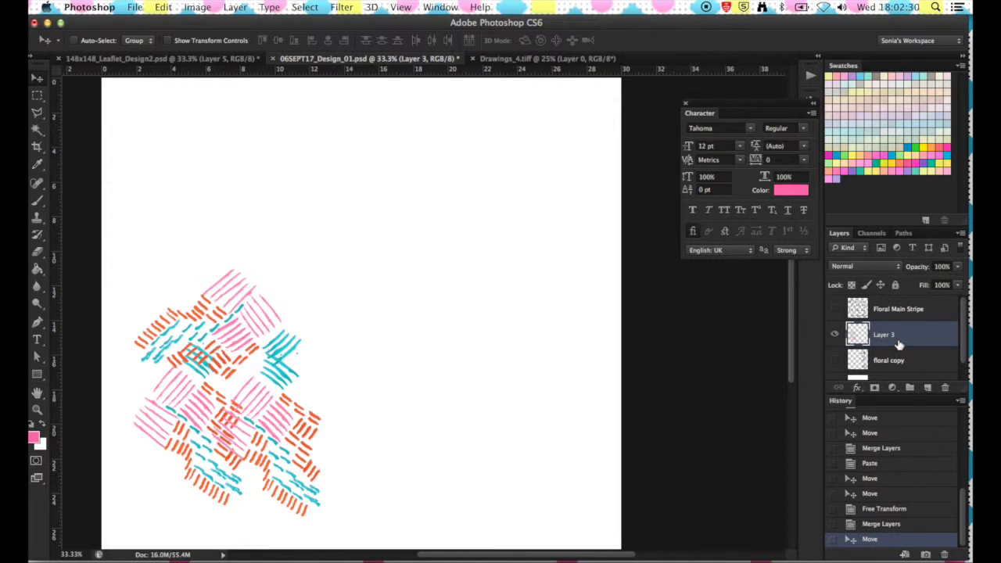
key(super+v)
key(super+z)
click(834, 336)
click(834, 336)
Step: Copy the whole hatching cluster onto a new layer and place the copy above and to the right, overlapping the original
key(super+a)
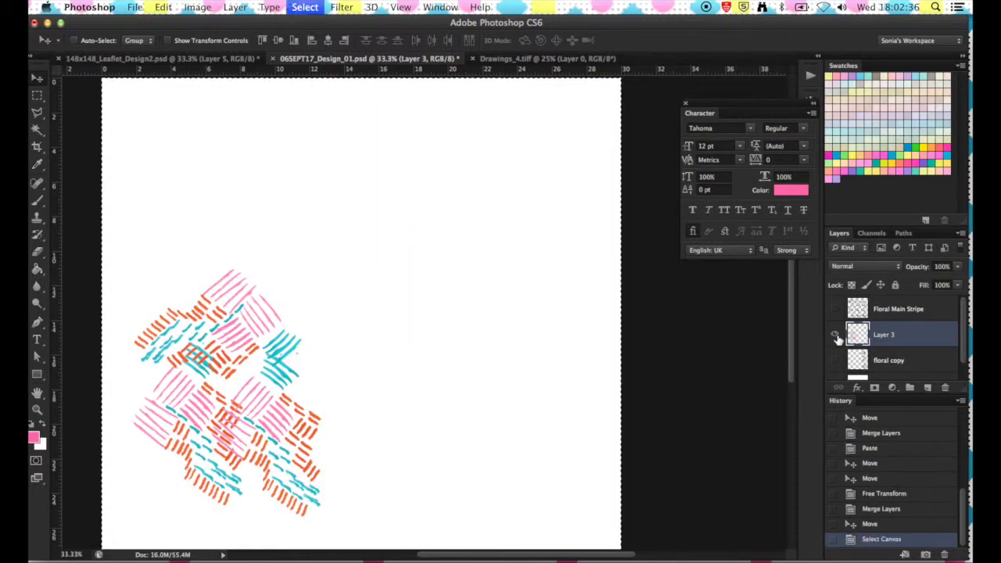
key(super+v)
drag(394, 313, 422, 313)
drag(348, 270, 421, 182)
click(357, 273)
drag(357, 274, 301, 196)
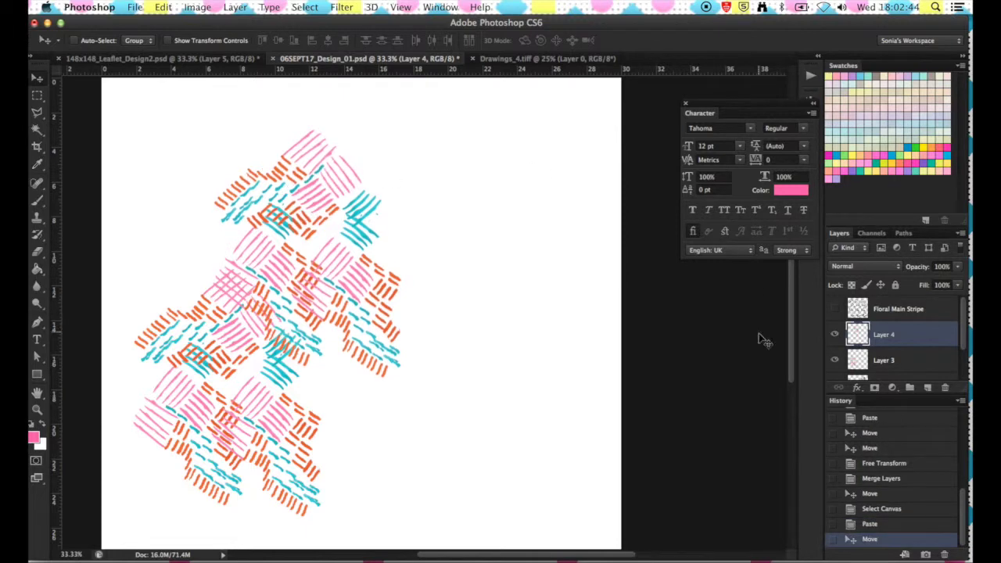
Step: Show the Floral Main Stripe layer over the hatching and check the whole design
click(836, 313)
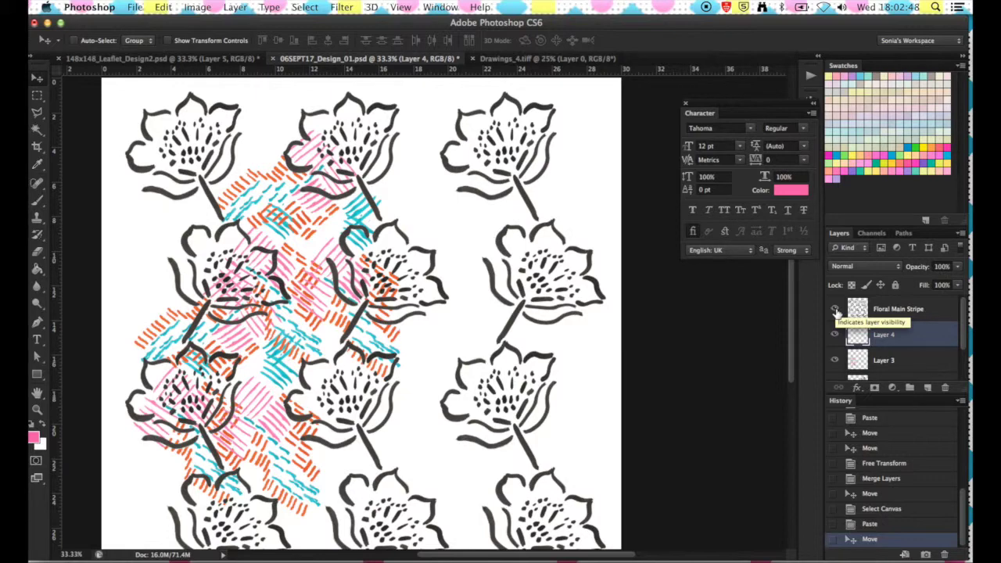
scroll(440, 336, down, 2)
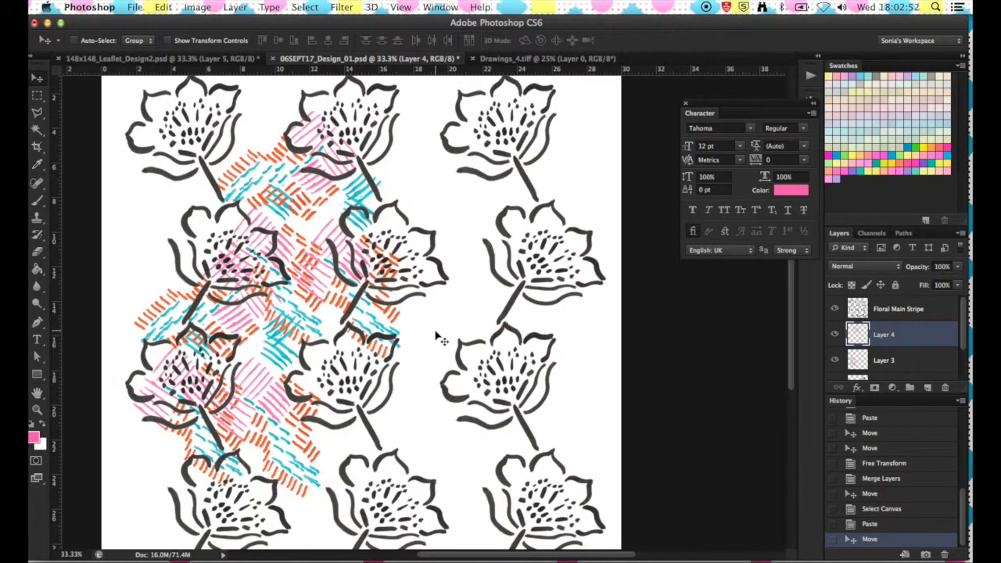
scroll(440, 338, left, 2)
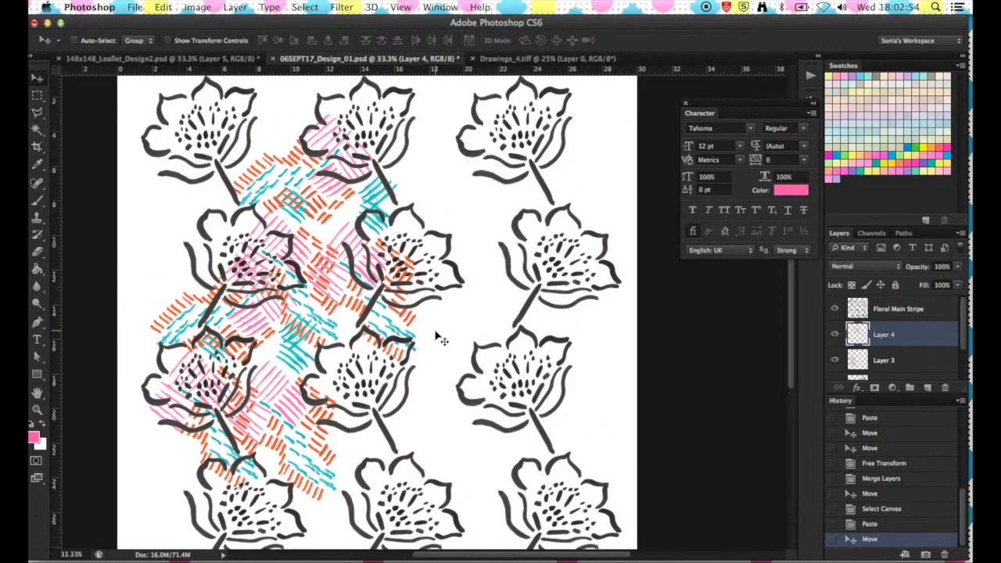
key(super+minus)
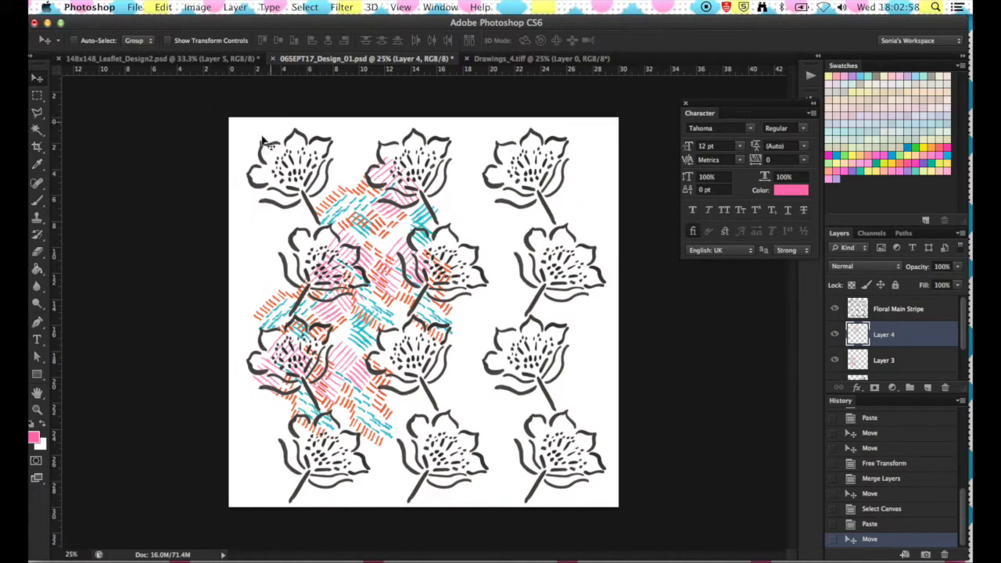
Step: Reposition the Layer 4 and Layer 3 hatching clusters one above the other along the first flower column and merge them
mouse_move(386, 224)
mouse_down()
mouse_move(332, 174)
mouse_move(302, 190)
mouse_up()
mouse_move(357, 381)
mouse_down()
mouse_move(369, 405)
mouse_move(351, 345)
mouse_move(366, 363)
mouse_up()
click(895, 369)
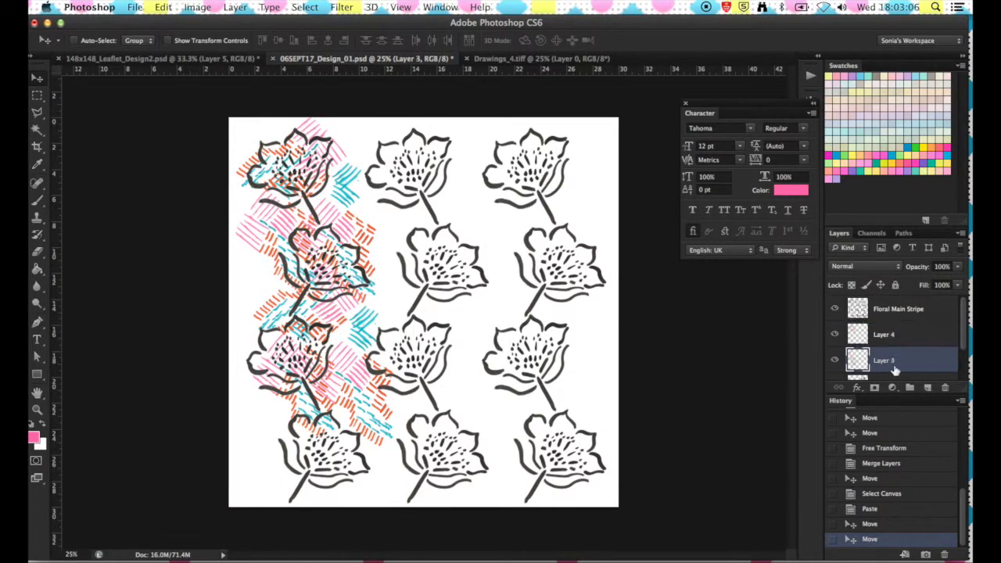
drag(336, 375, 344, 412)
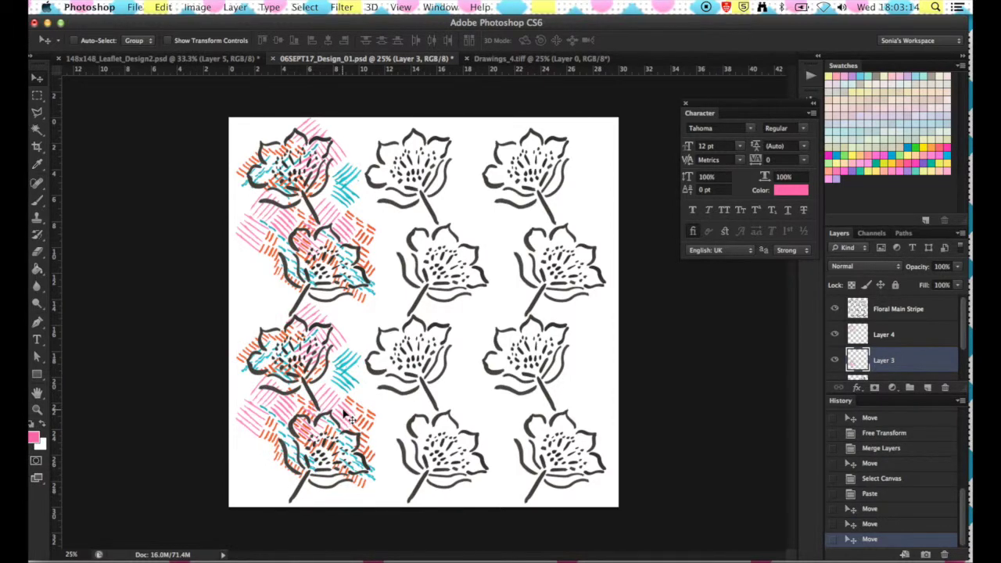
shift+click(936, 340)
key(super+e)
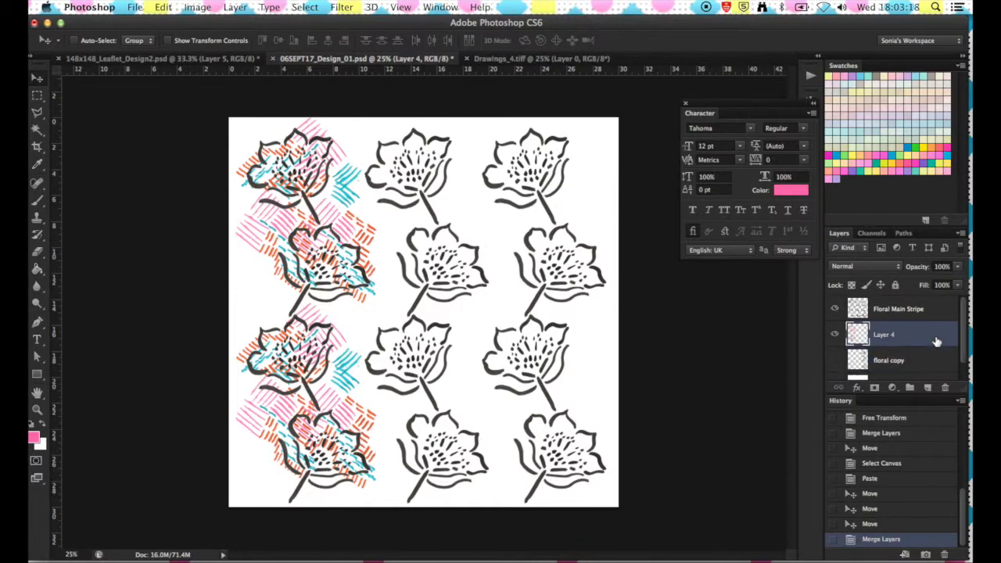
Step: Duplicate the merged hatching strip onto a new layer and place the copy behind the middle flower column
key(super+v)
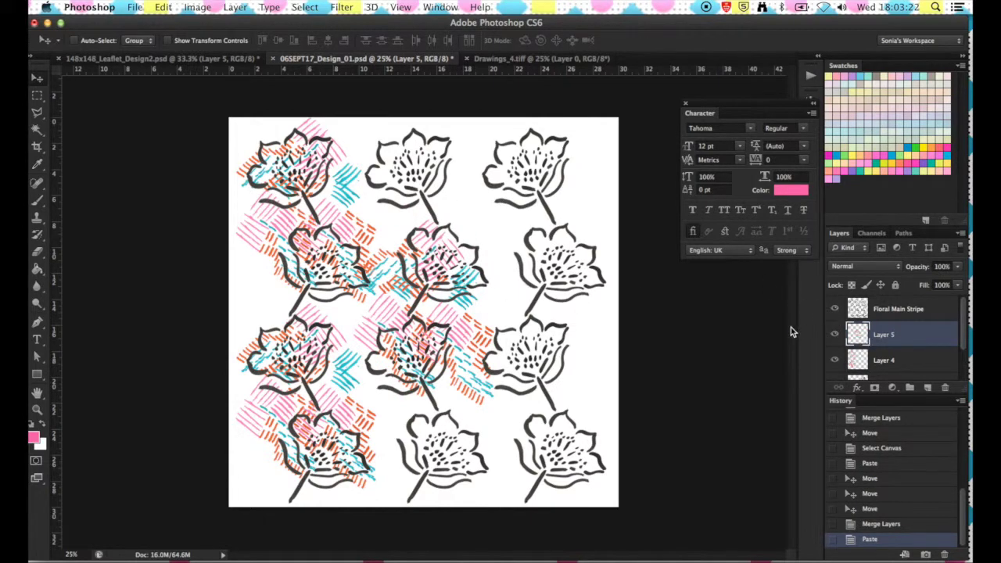
key(super+z)
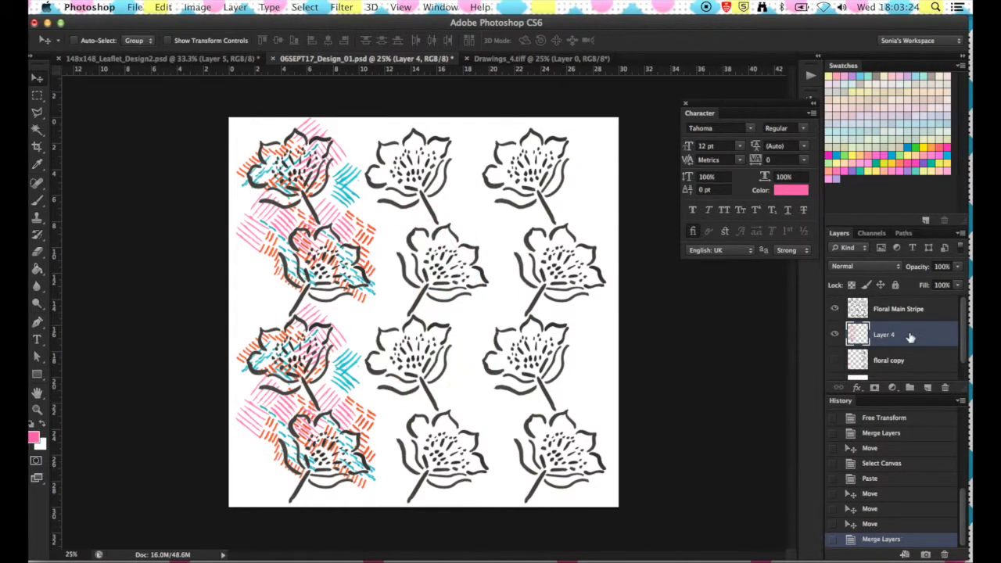
key(super+a)
key(super+v)
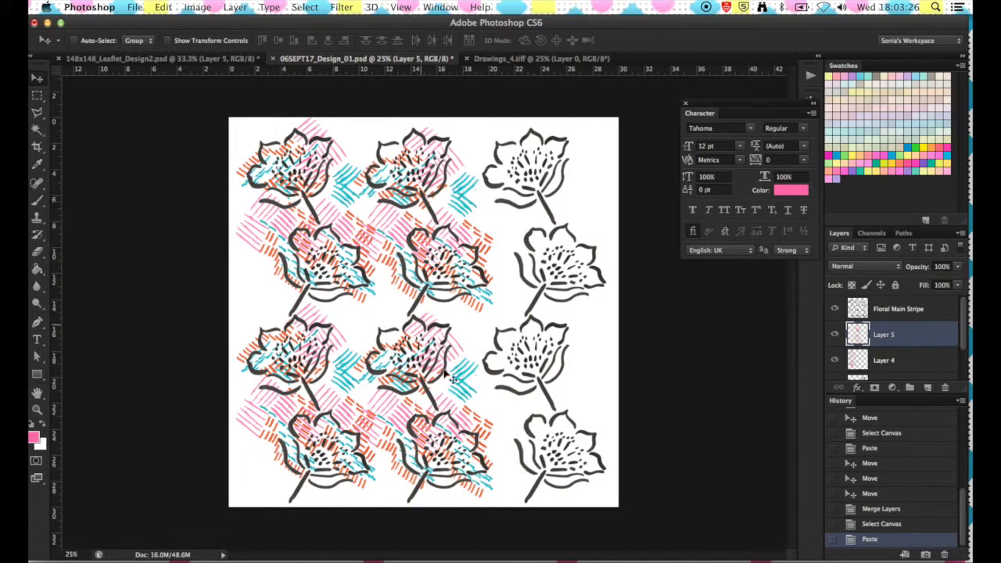
mouse_move(426, 358)
mouse_down()
mouse_move(439, 356)
mouse_move(423, 355)
mouse_move(429, 361)
mouse_up()
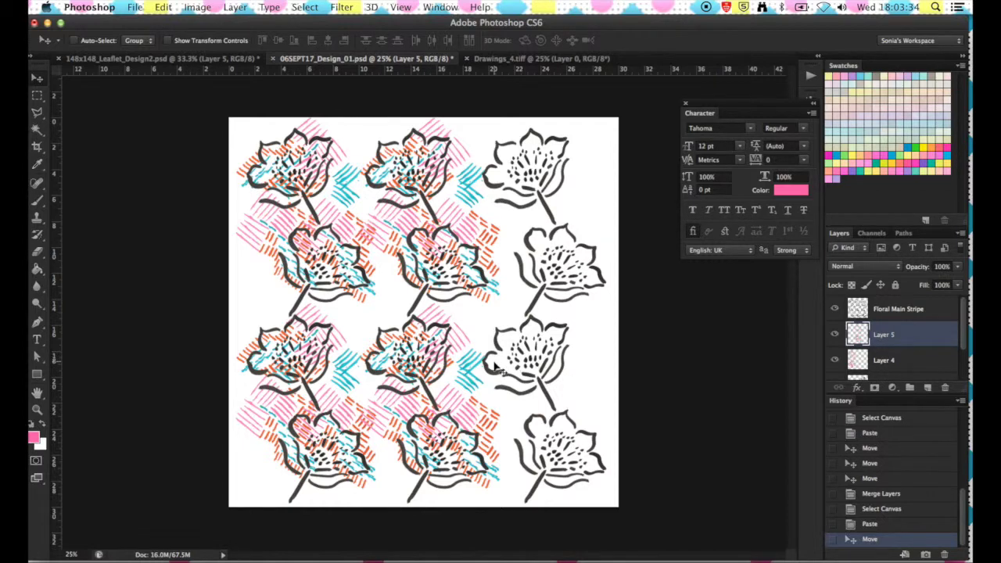
Step: Paste another hatching strip behind the third flower column and nudge the Layer 5 strip to even out the spacing
key(super+v)
drag(433, 229, 516, 218)
click(898, 361)
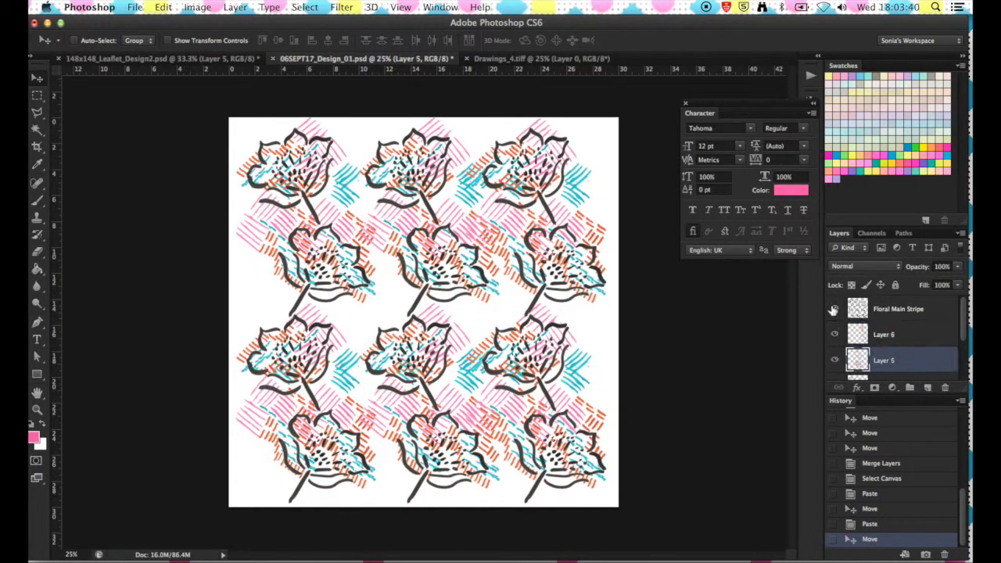
drag(423, 268, 434, 268)
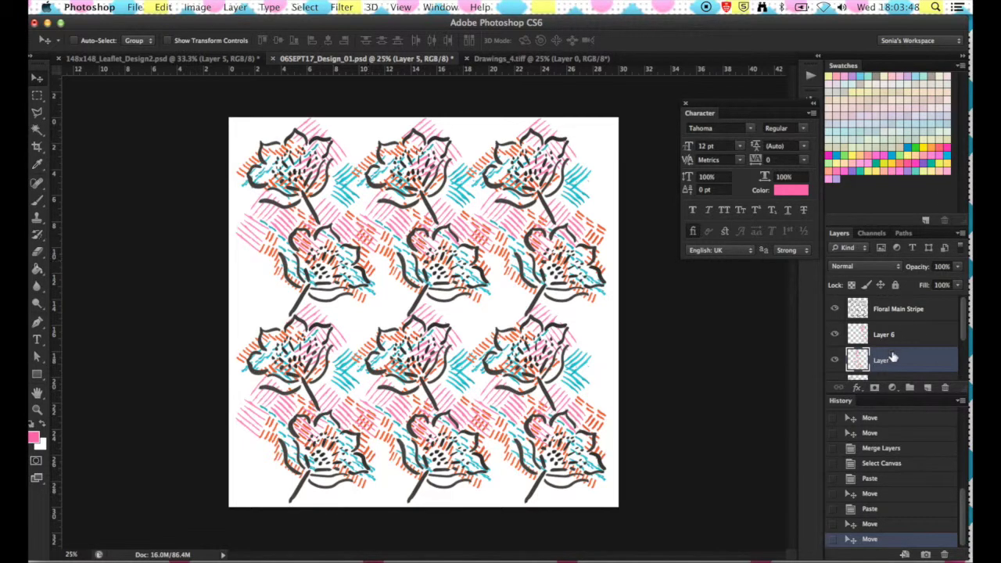
Step: Duplicate the Layer 4 hatching strip onto a new layer as a backup and hide the duplicate
scroll(886, 363, down, 2)
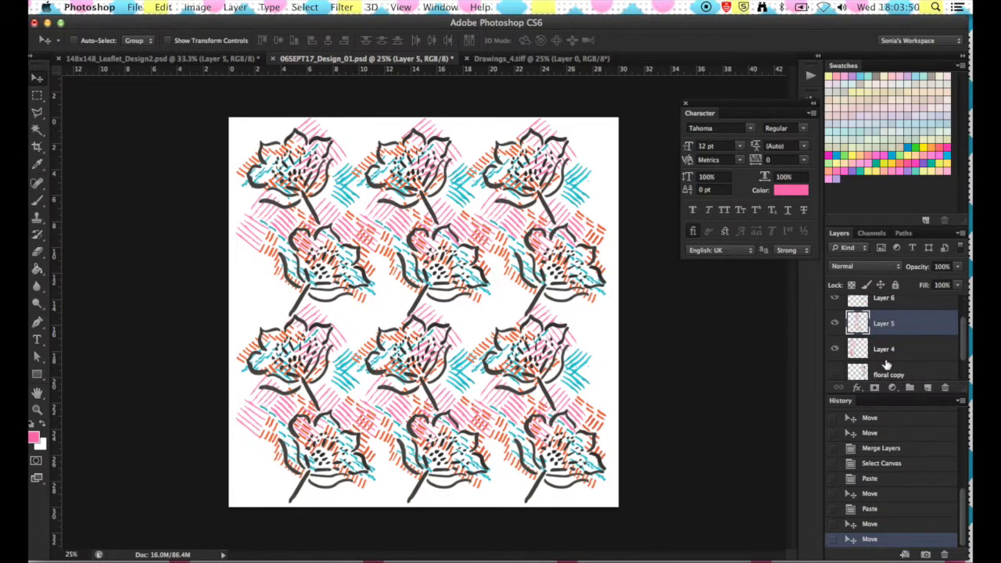
click(885, 349)
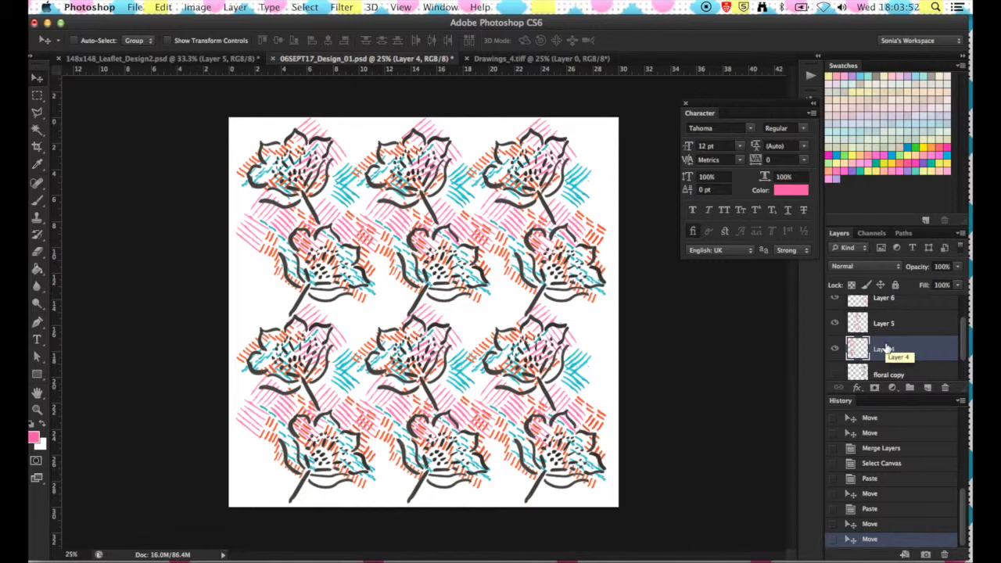
key(super+a)
key(super+c)
key(super+v)
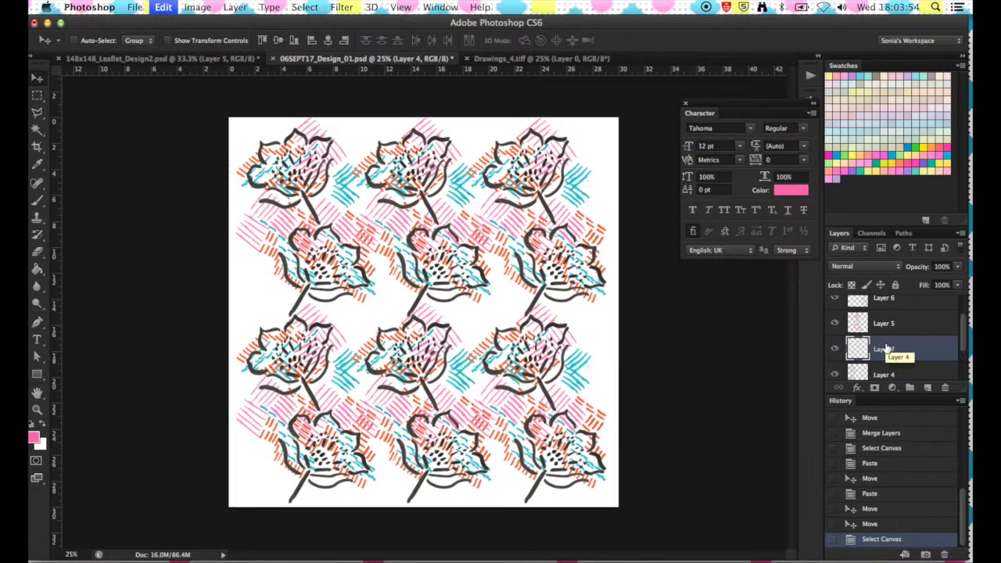
click(835, 349)
scroll(836, 352, down, 2)
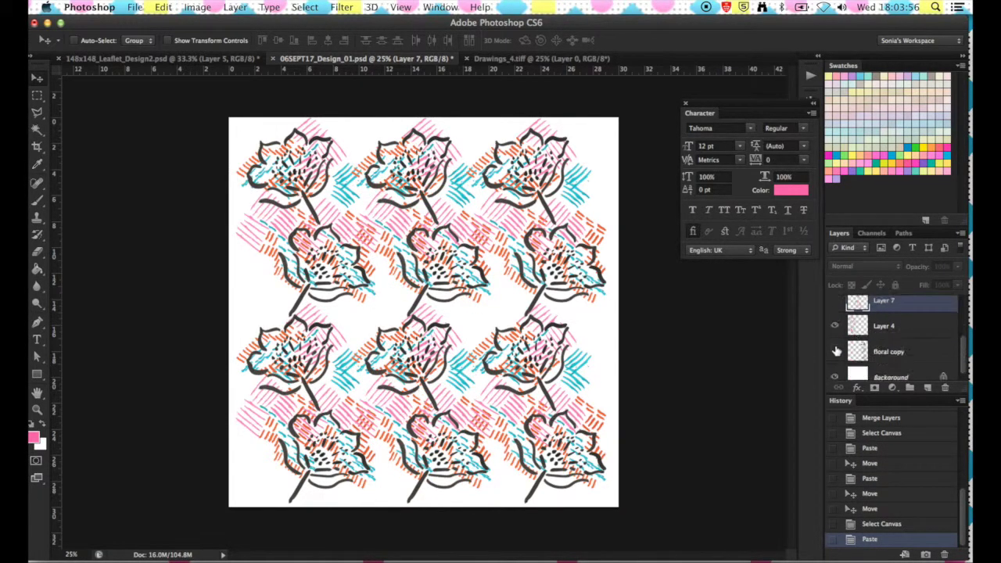
Step: Move the hidden hatching duplicate below the floral copy layer and rename it "copy"
drag(889, 301, 885, 361)
double_click(883, 352)
text(cop)
key(Return)
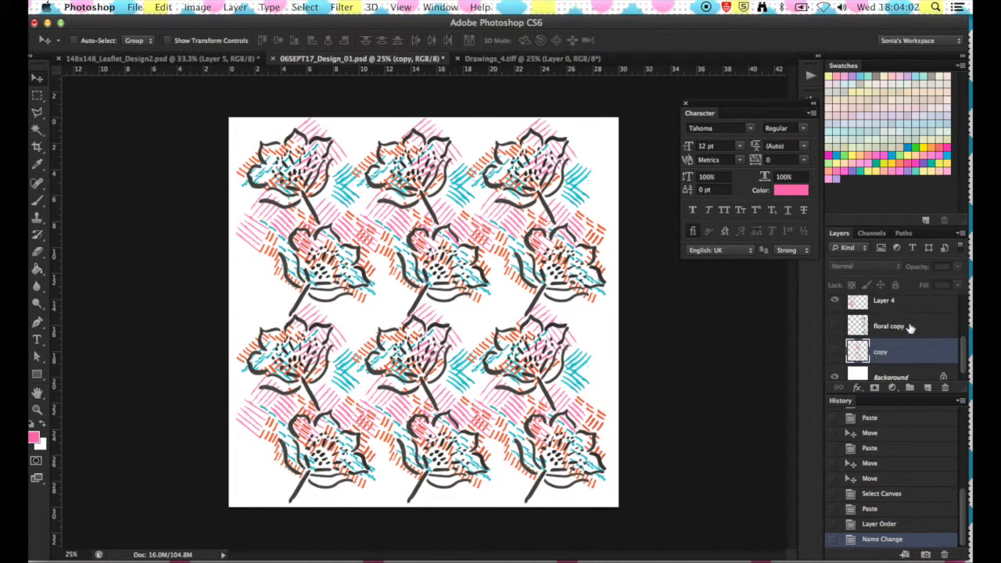
Step: Merge Layers 6, 5 and 4 into one hatching layer and check it with the Floral Main Stripe layer hidden
scroll(900, 329, up, 3)
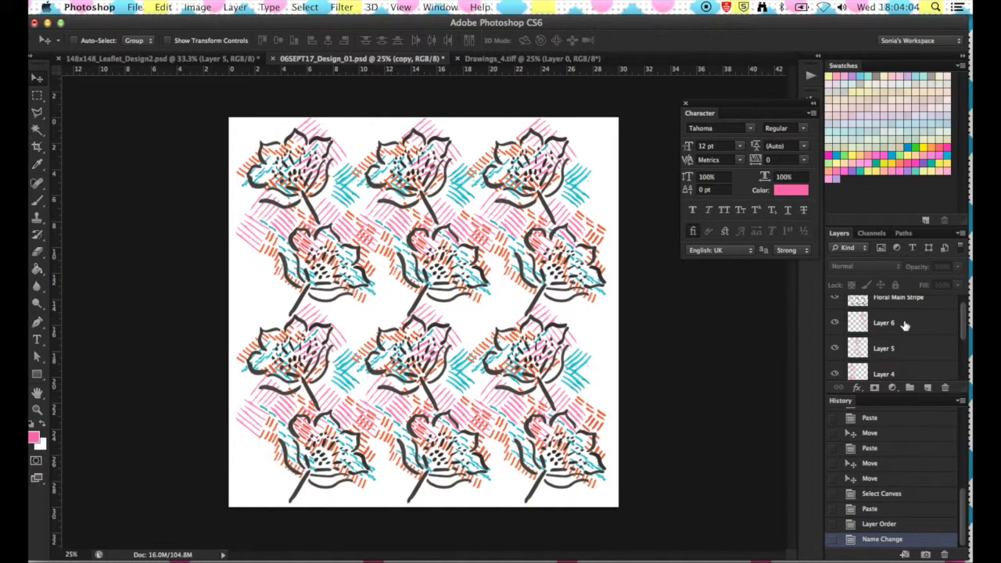
click(897, 323)
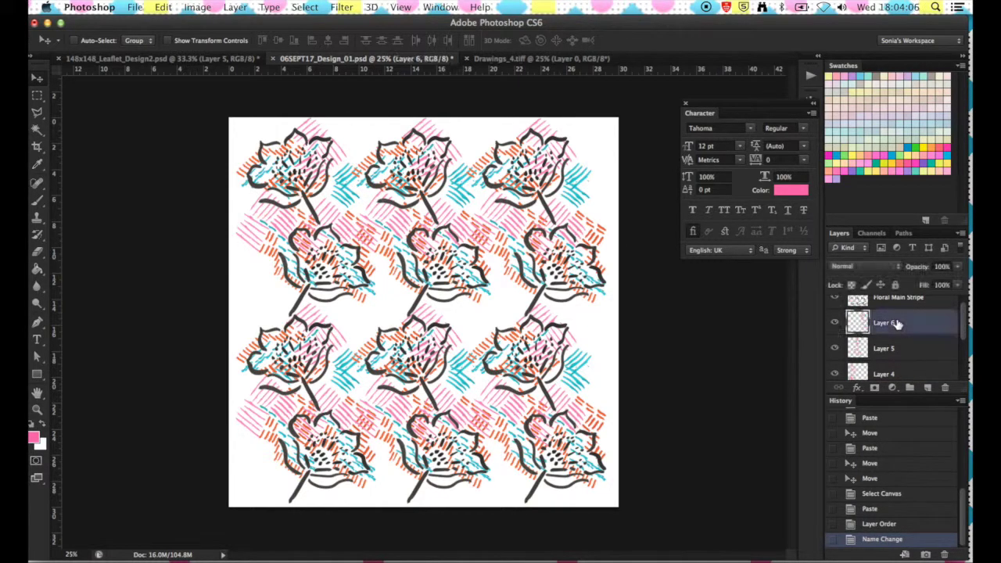
shift+click(883, 375)
key(super+e)
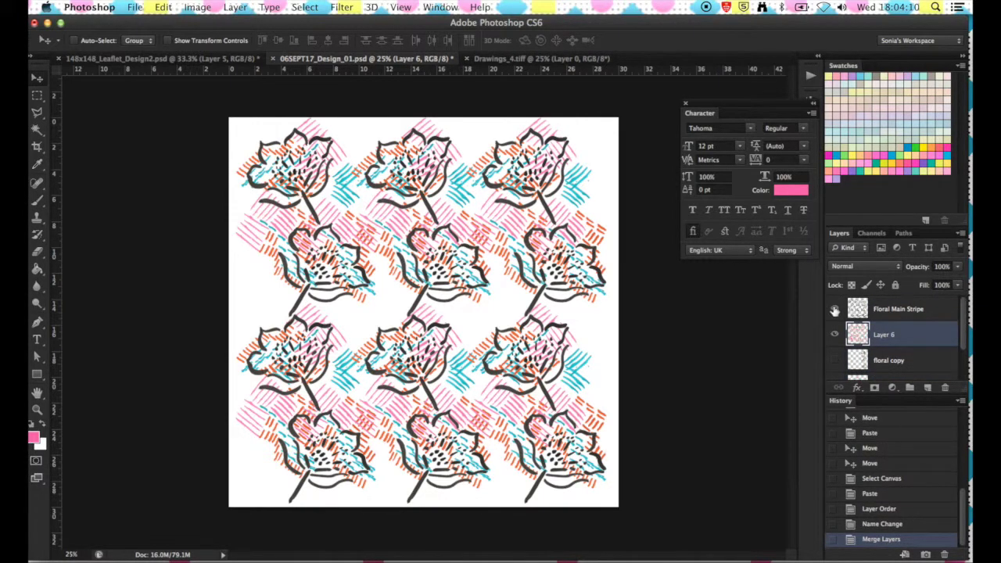
click(834, 310)
click(834, 310)
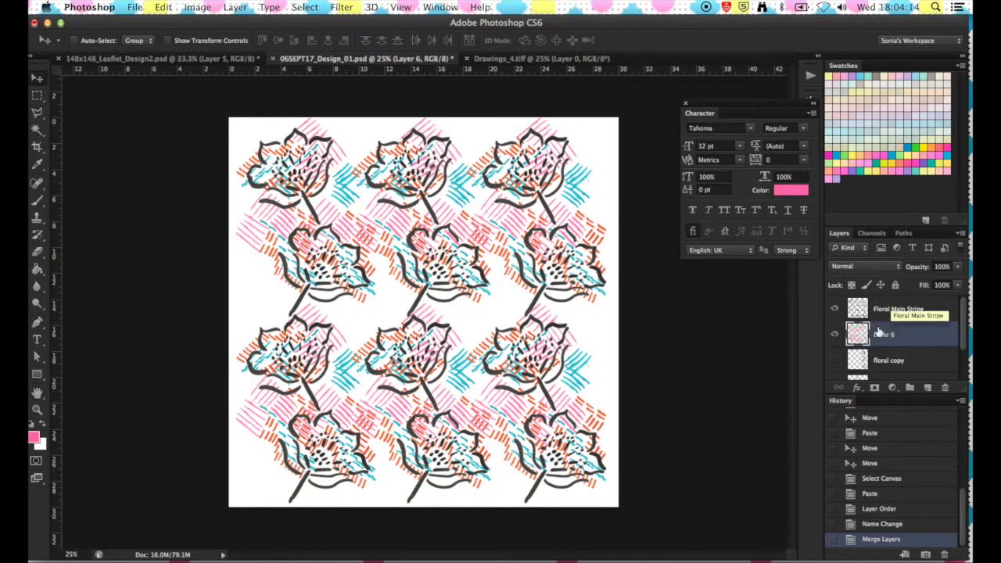
Step: Add a new empty layer between the Floral Main Stripe layer and the merged hatching layer
click(891, 311)
click(834, 311)
click(834, 311)
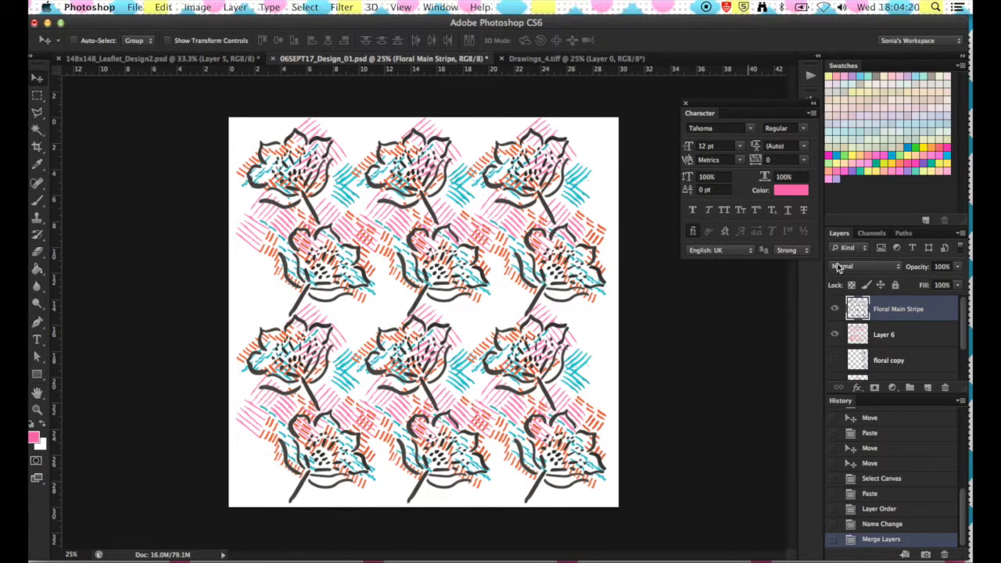
click(927, 387)
drag(888, 334, 880, 346)
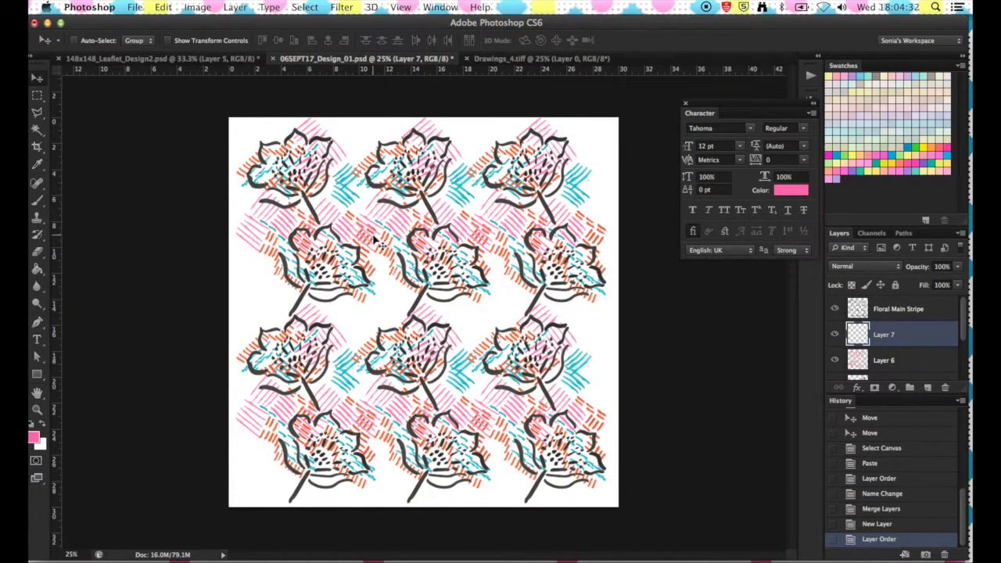
Step: Set up the Brush tool with a soft round tip at 0% hardness and a size of 144 px
click(38, 200)
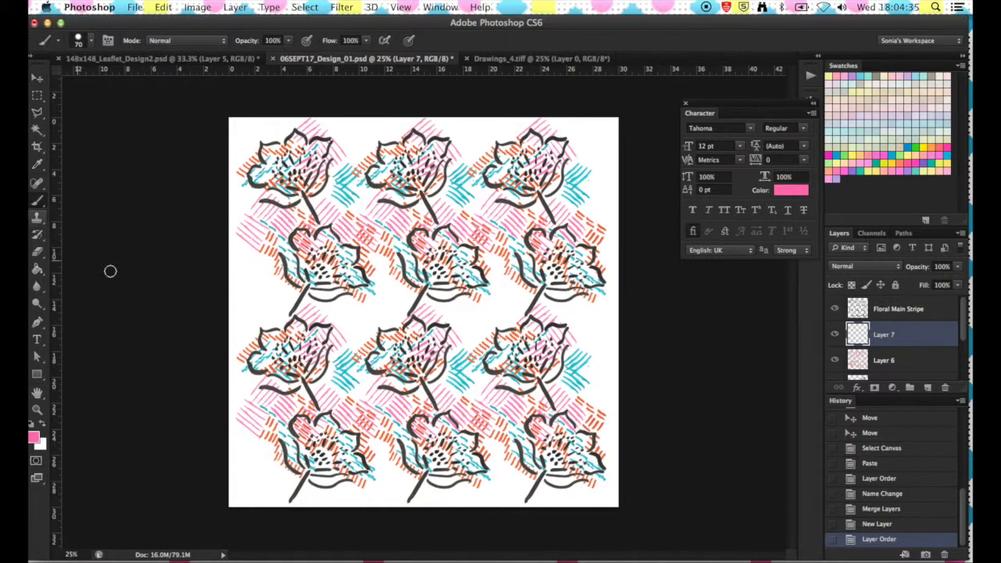
click(89, 41)
click(136, 140)
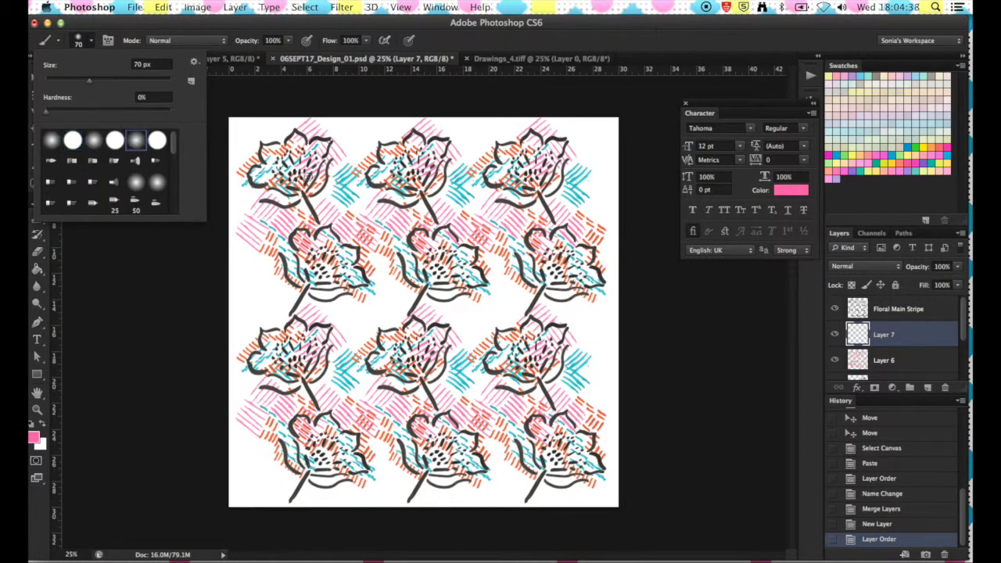
click(110, 80)
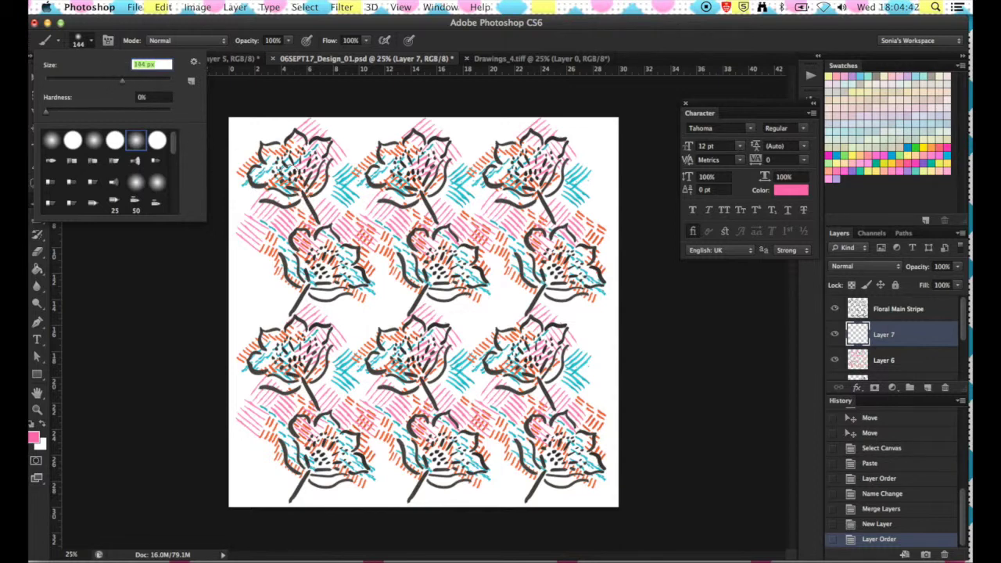
Step: Paint soft pink into the centres of the first flowers in the first and third rows on the new layer
click(285, 172)
drag(285, 171, 296, 176)
drag(412, 175, 429, 181)
key(super+z)
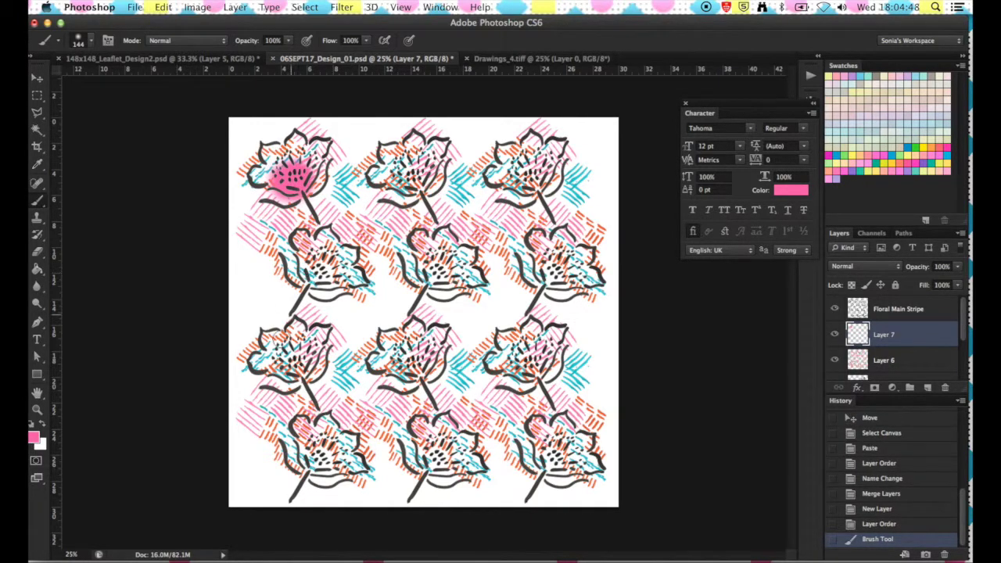
mouse_move(289, 364)
mouse_down()
mouse_move(308, 359)
mouse_move(286, 373)
mouse_up()
drag(454, 264, 432, 279)
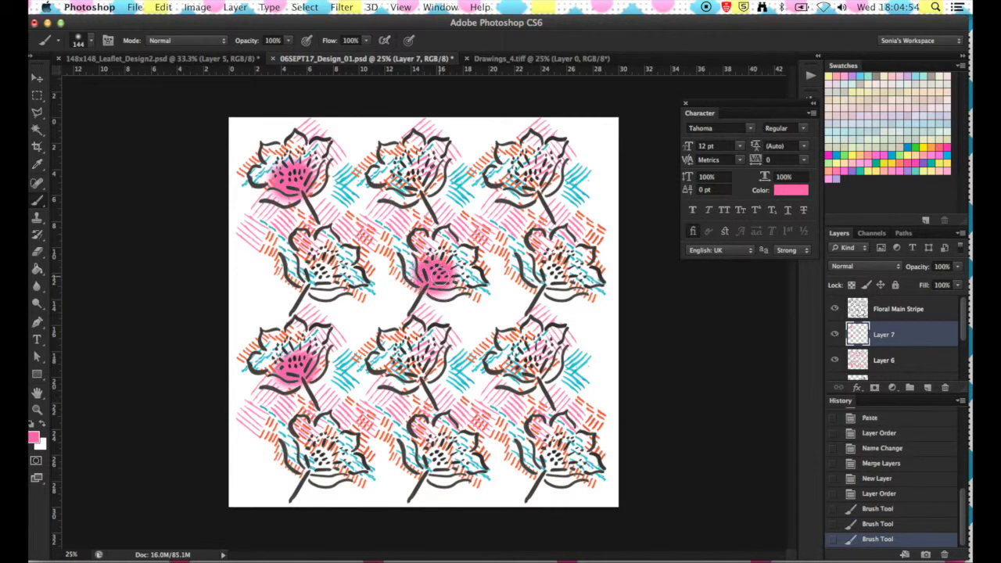
mouse_move(434, 455)
mouse_down()
mouse_move(422, 469)
mouse_move(446, 465)
mouse_up()
drag(536, 369, 533, 364)
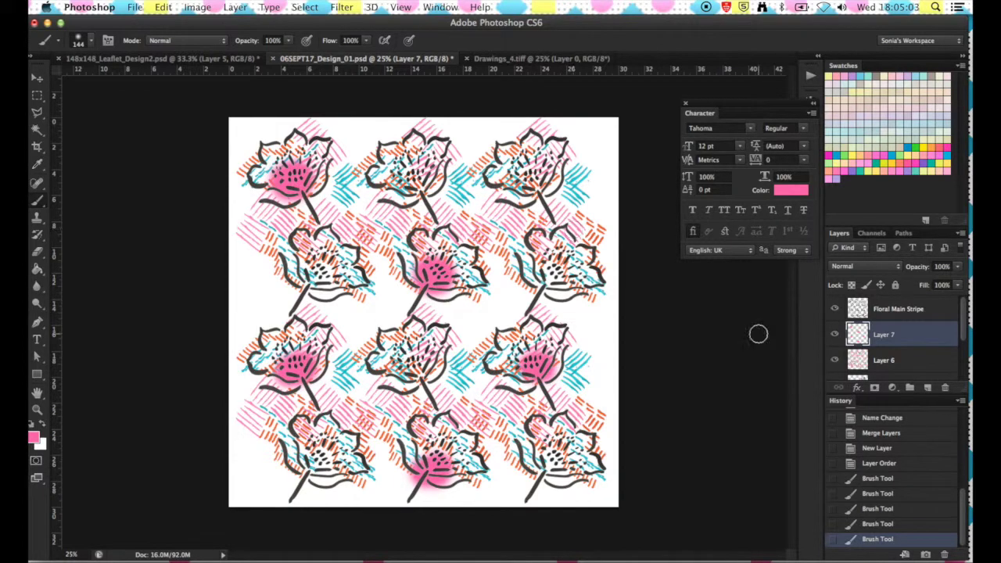
click(920, 494)
Step: Paint soft pink into the centres of the remaining flowers in the first and third rows
drag(427, 358, 400, 366)
drag(420, 176, 414, 183)
drag(537, 172, 516, 178)
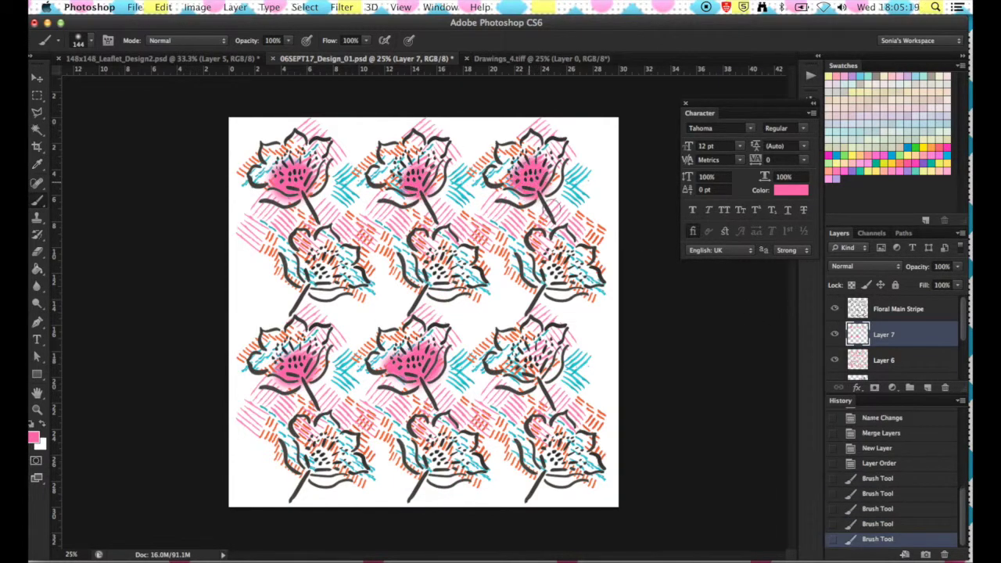
drag(549, 281, 548, 287)
drag(537, 361, 536, 369)
drag(539, 449, 546, 459)
drag(559, 445, 569, 453)
key(ctrl+alt+z)
key(ctrl+alt+z)
key(ctrl+alt+z)
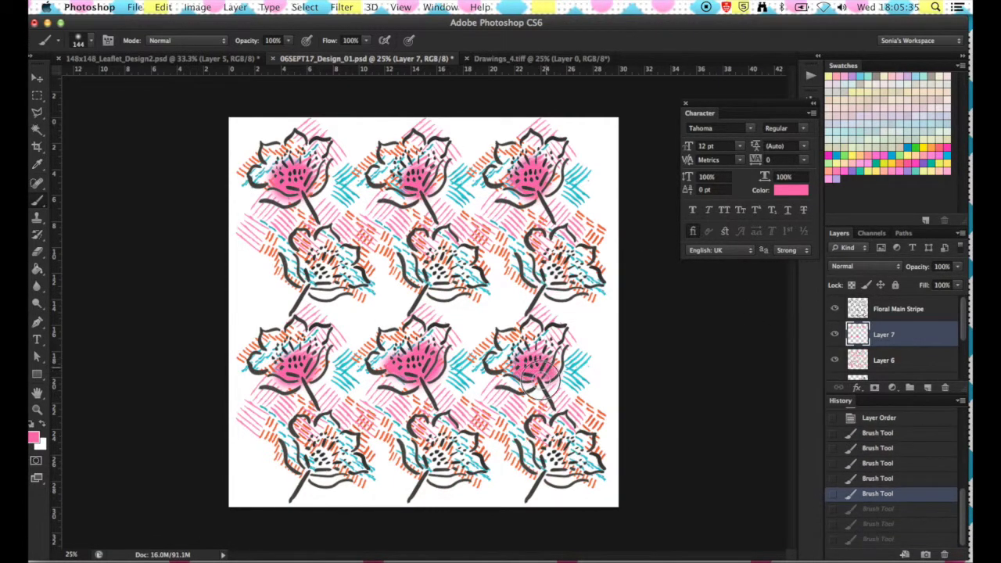
Step: Choose a yellow swatch and paint soft yellow into the centres of the flowers in the second and fourth rows
click(848, 147)
drag(309, 258, 340, 286)
drag(426, 262, 457, 293)
drag(535, 266, 567, 297)
drag(301, 449, 312, 469)
drag(297, 422, 344, 469)
drag(426, 438, 444, 451)
drag(547, 450, 566, 468)
Step: Choose a lilac-pink swatch and paint it over the upper petals of the yellow flowers in the second and fourth rows
key(ctrl+plus)
key(ctrl+plus)
key(ctrl+plus)
key(ctrl+plus)
key(ctrl+minus)
key(ctrl+minus)
key(ctrl+minus)
scroll(406, 313, down, 2)
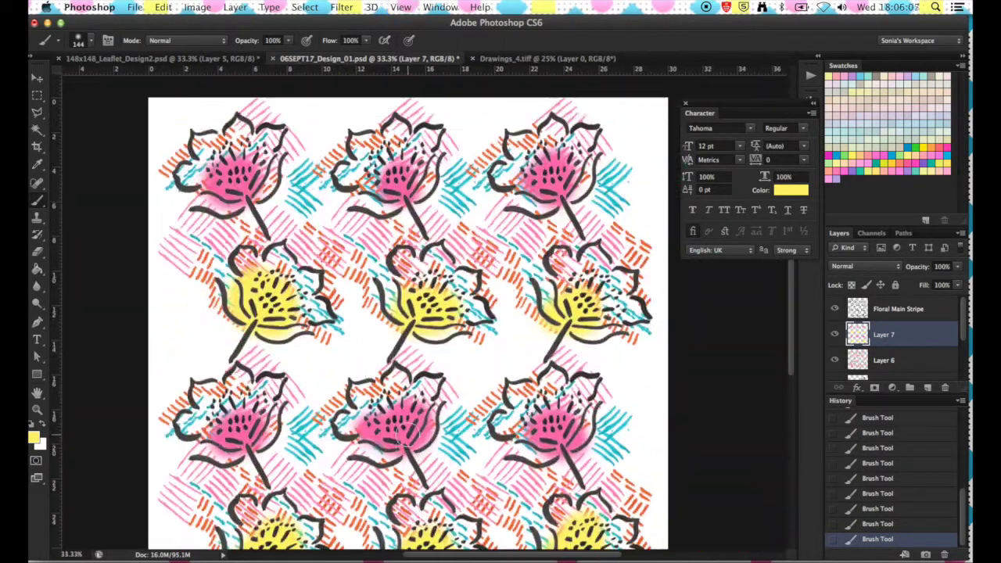
scroll(456, 294, down, 3)
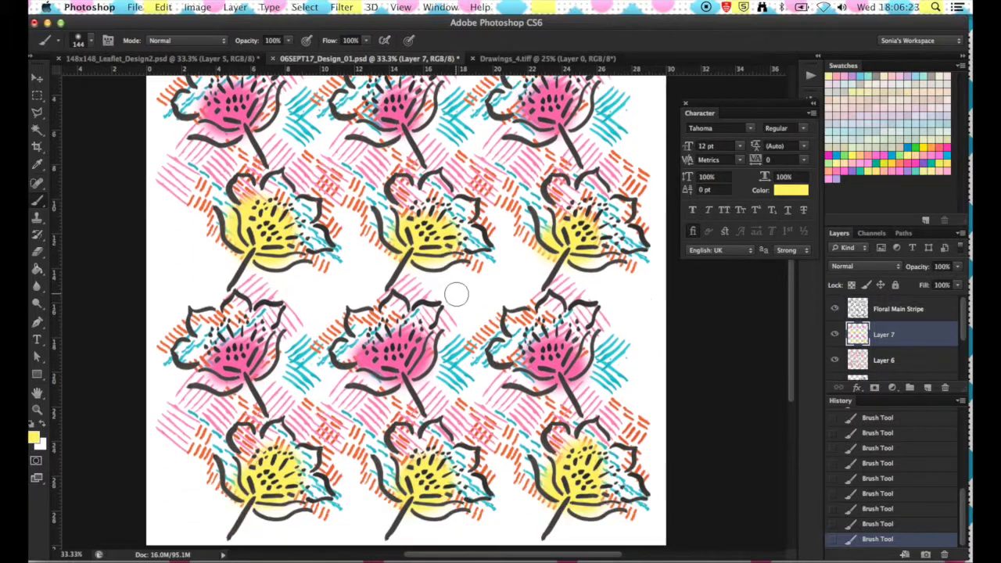
click(869, 159)
drag(418, 203, 457, 230)
drag(266, 199, 305, 231)
drag(258, 446, 320, 497)
drag(406, 451, 450, 473)
Step: Choose a warm yellow swatch and paint it over the upper petals of the pink flowers in the first and third rows
scroll(438, 313, up, 2)
click(918, 148)
drag(204, 118, 266, 156)
drag(352, 121, 418, 168)
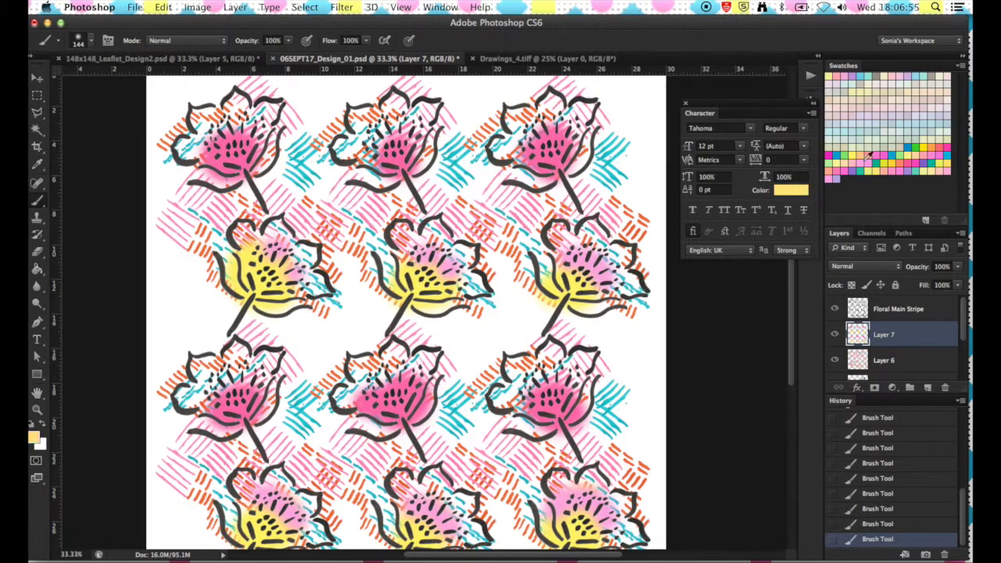
drag(508, 109, 594, 153)
scroll(469, 312, down, 3)
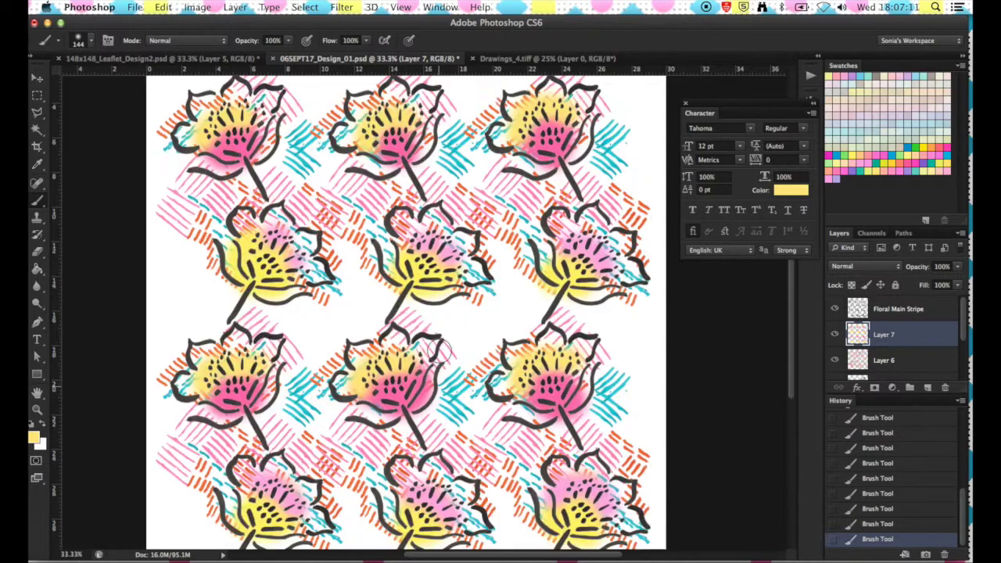
Step: Compare the whole painted floral design with and without the Layer 6 hatching
click(834, 360)
key(super+minus)
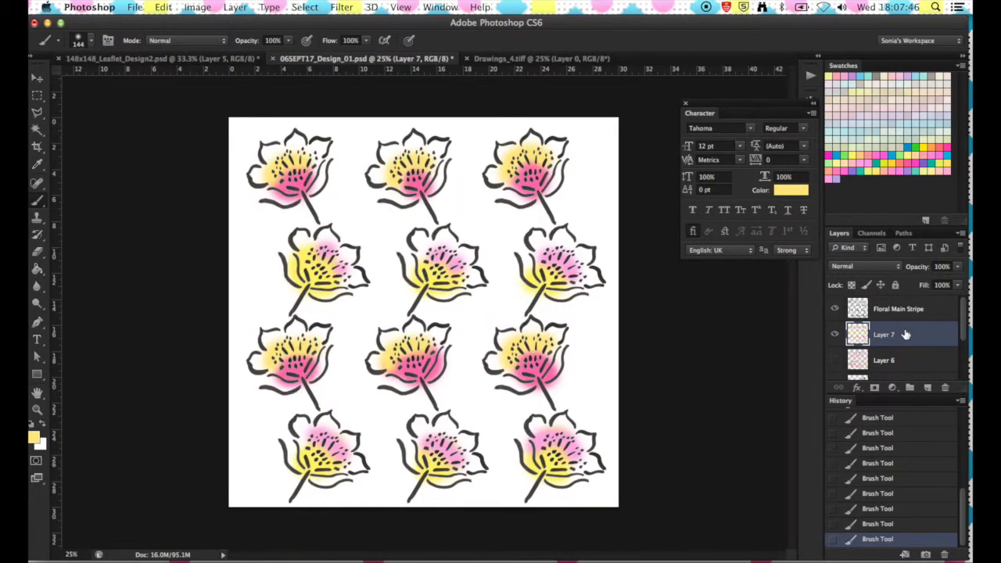
click(834, 361)
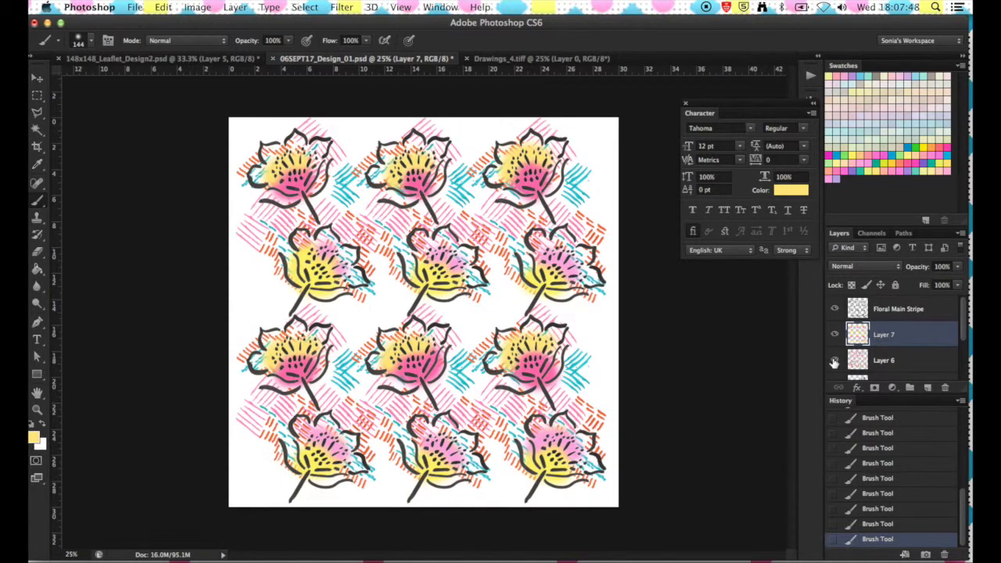
click(834, 361)
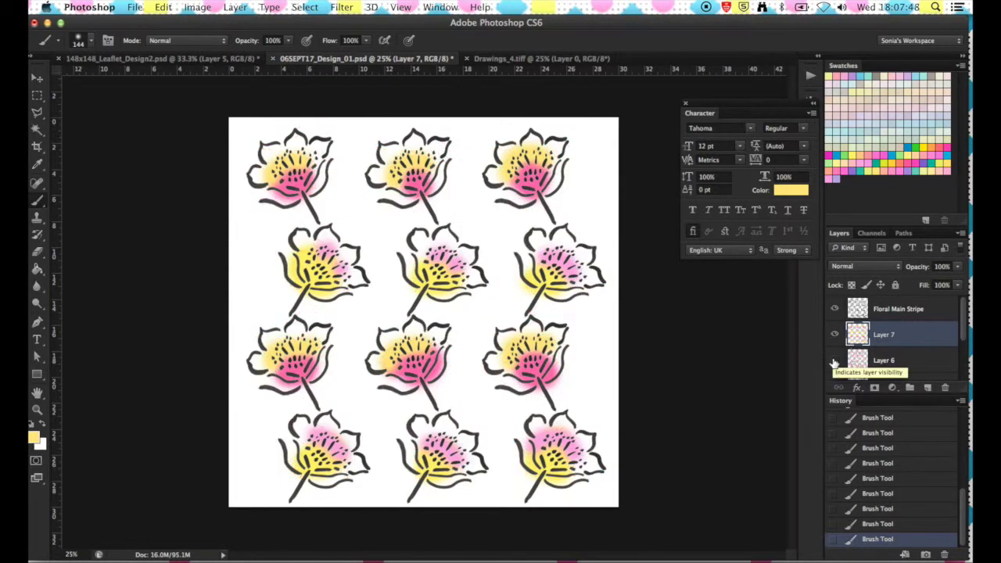
Step: Duplicate Layer 7 and the Floral Main Stripe layer
right_click(908, 330)
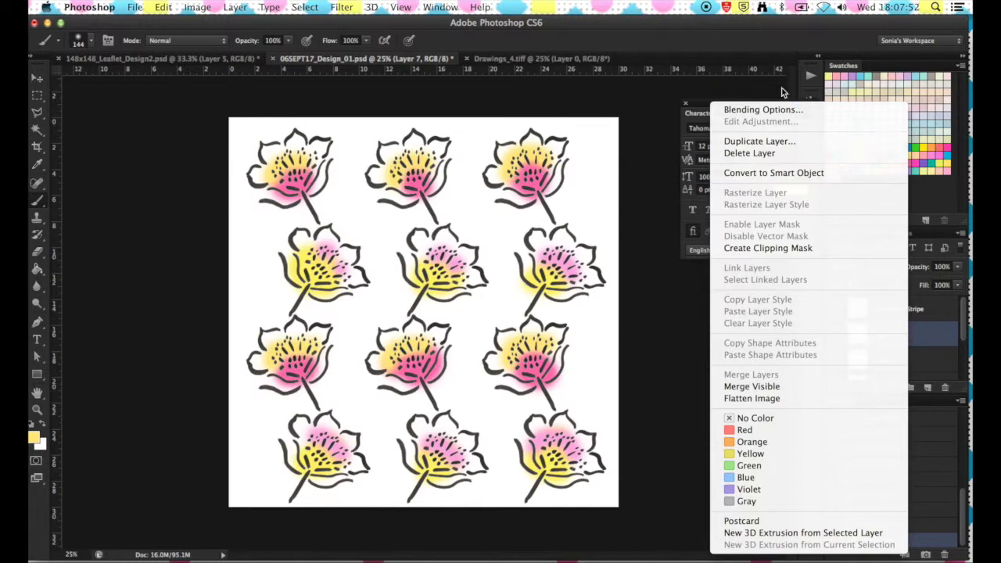
click(762, 141)
key(Return)
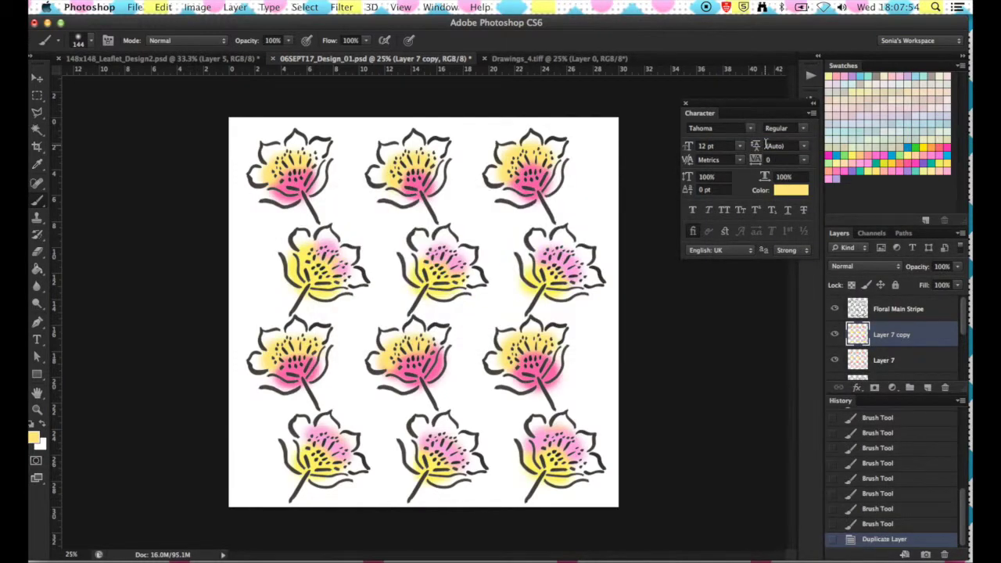
click(898, 309)
right_click(898, 313)
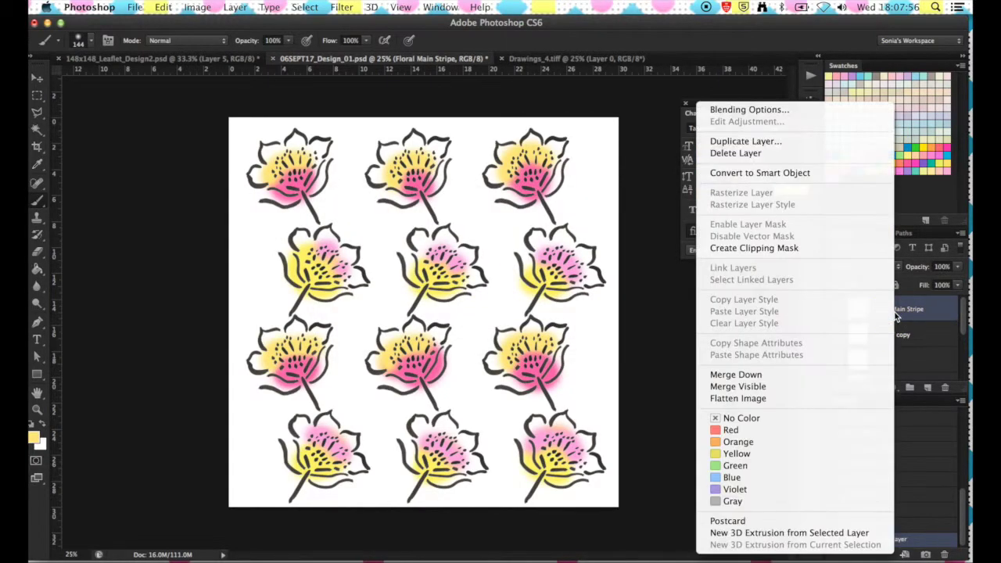
click(739, 143)
key(Return)
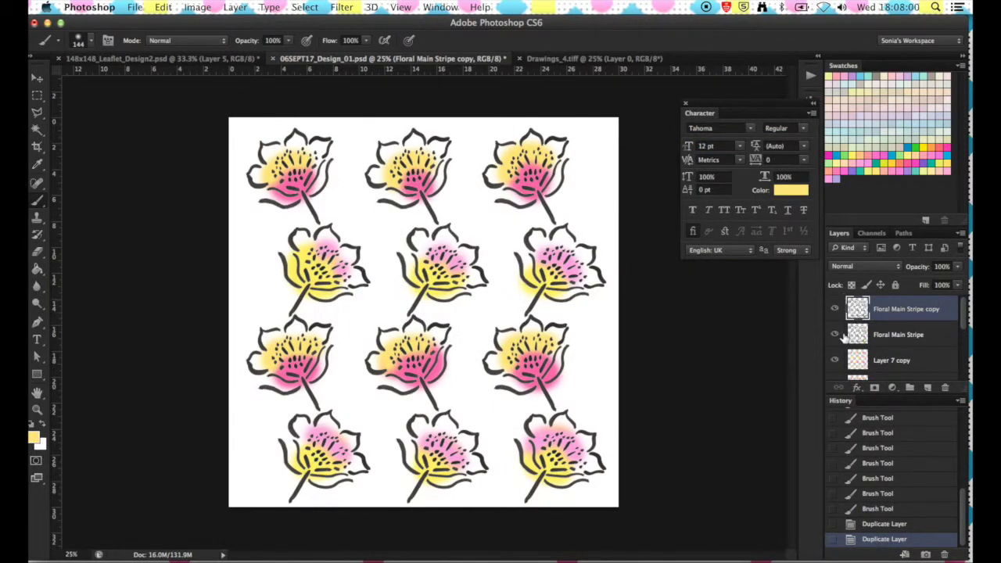
Step: Move the original Floral Main Stripe layer below Layer 7 copy and hide both it and Layer 7
drag(873, 334, 887, 366)
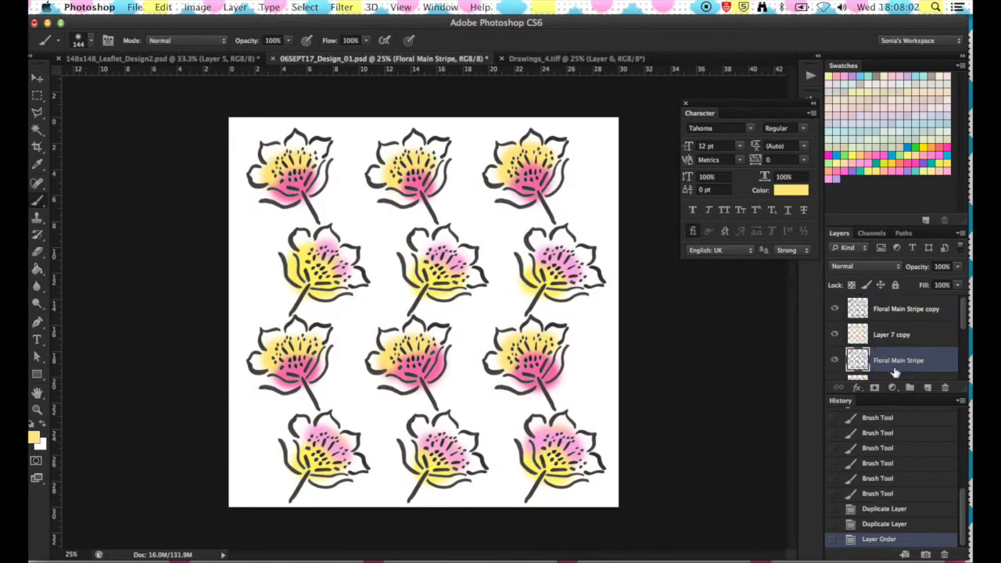
click(834, 347)
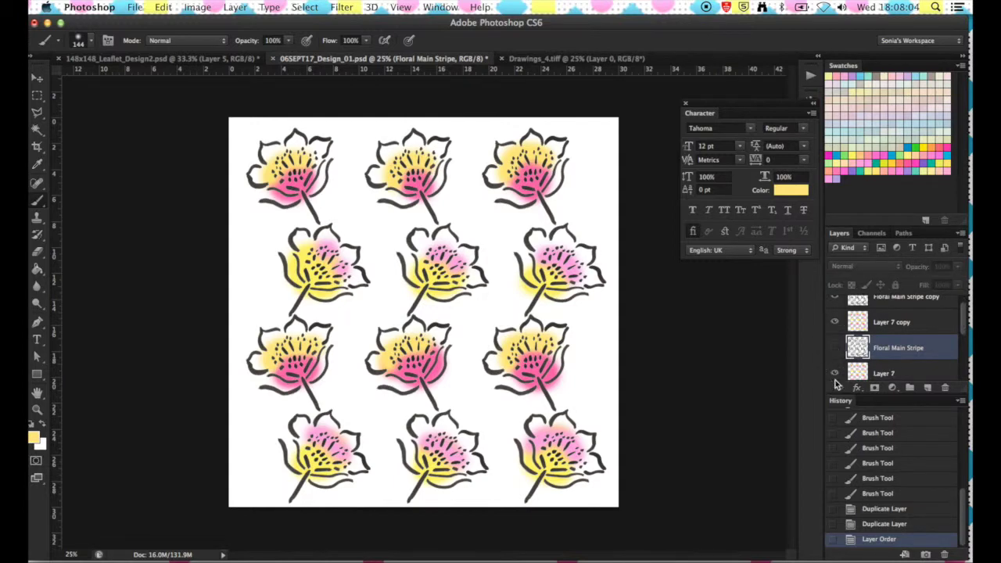
scroll(858, 337, up, 1)
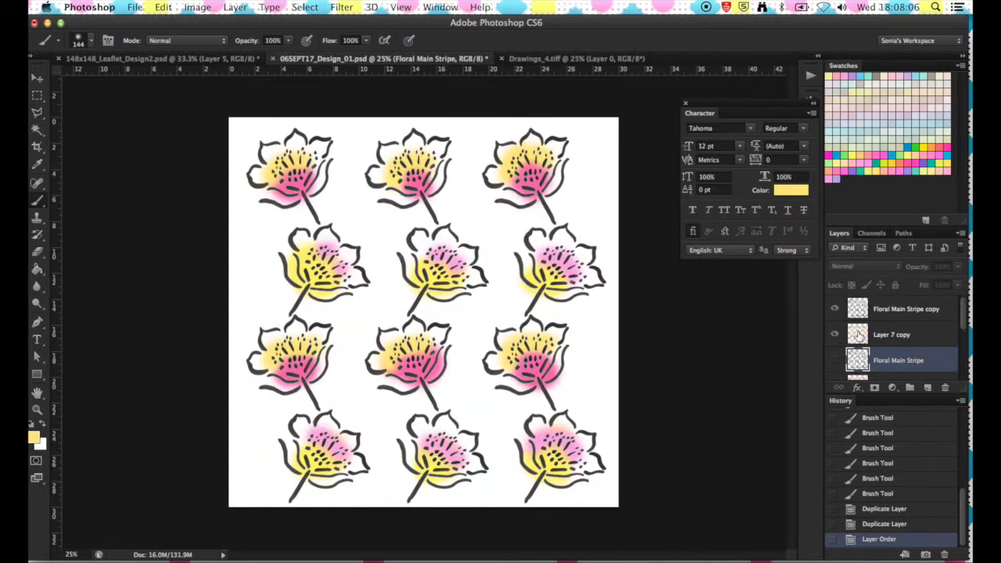
Step: Merge the Floral Main Stripe copy layer with Layer 7 copy
click(891, 311)
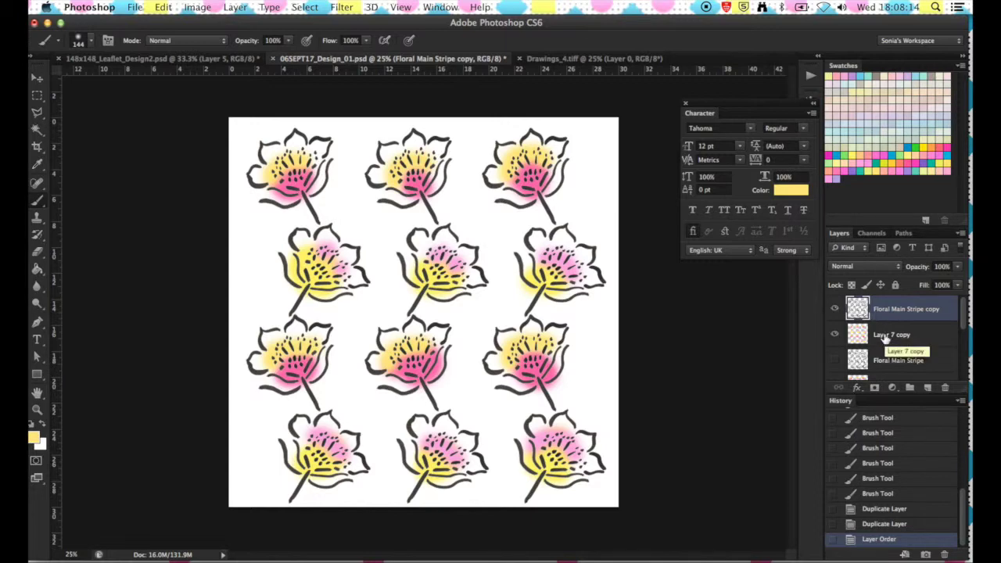
click(341, 8)
mouse_move(383, 260)
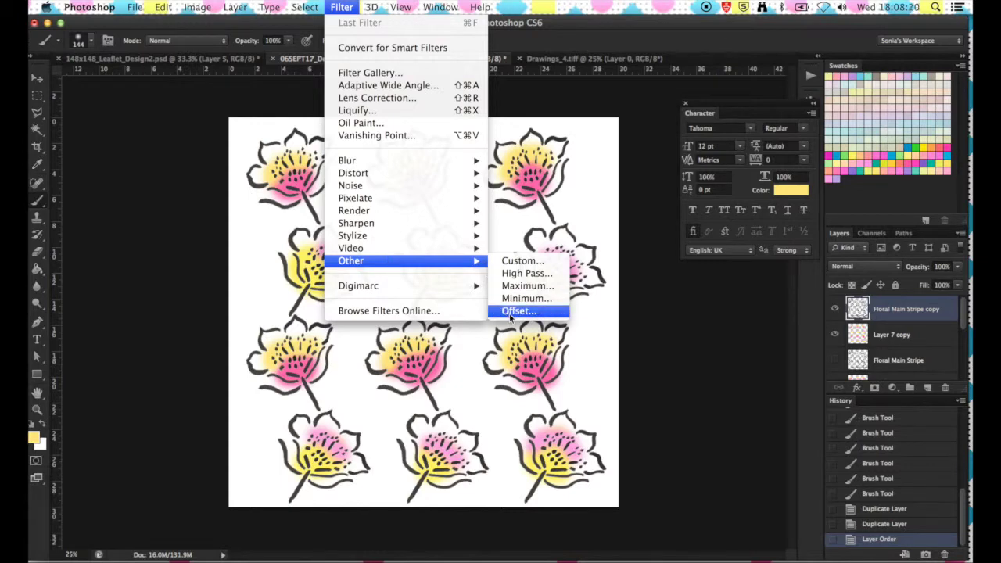
click(897, 311)
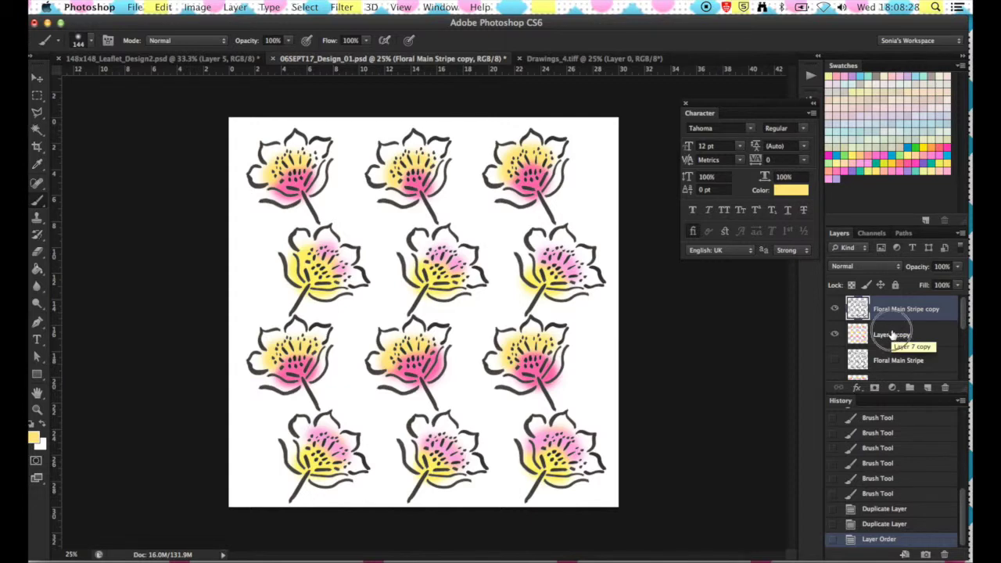
key(super+e)
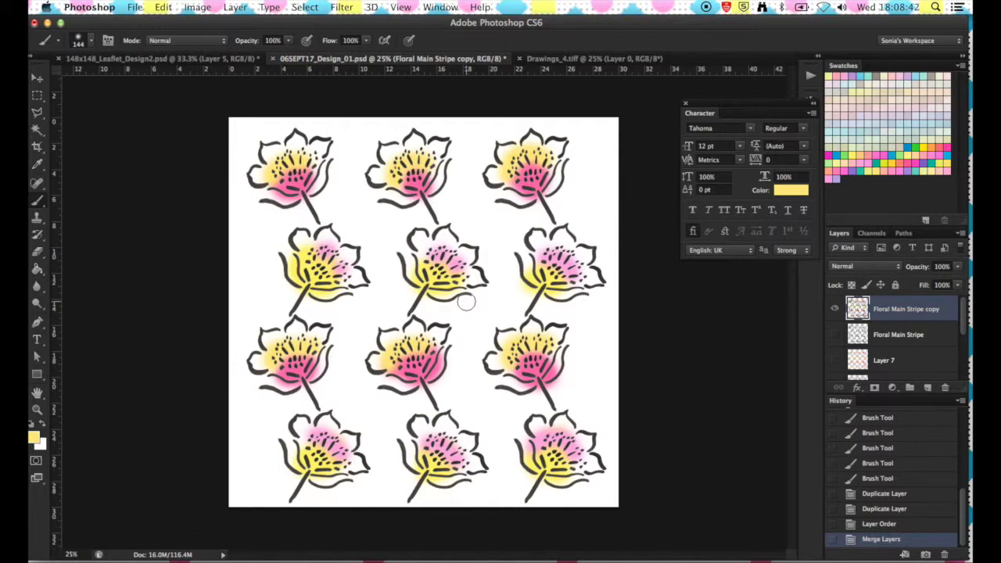
Step: Check the document's pixel dimensions in Image Size without changing them
click(344, 7)
mouse_move(371, 266)
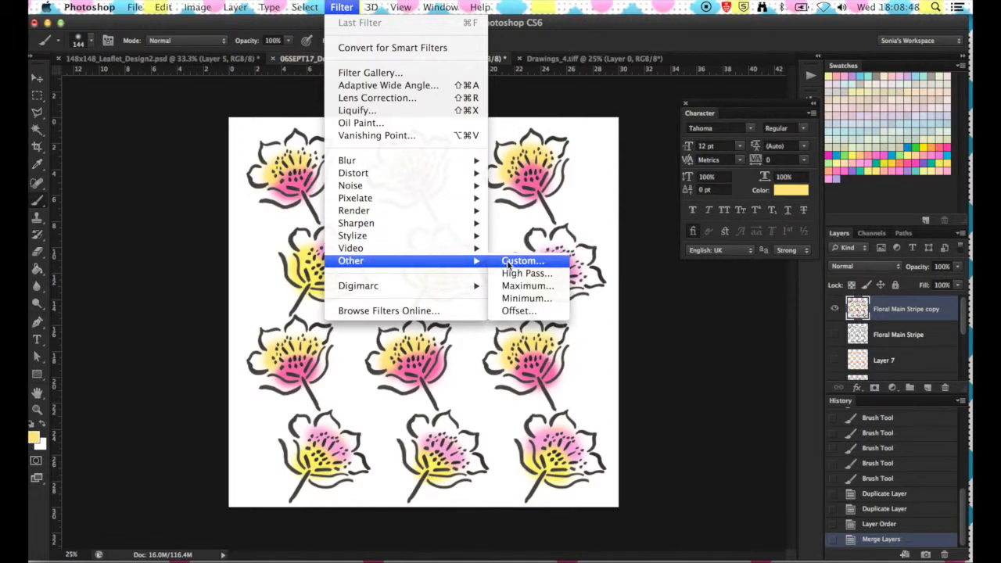
click(235, 7)
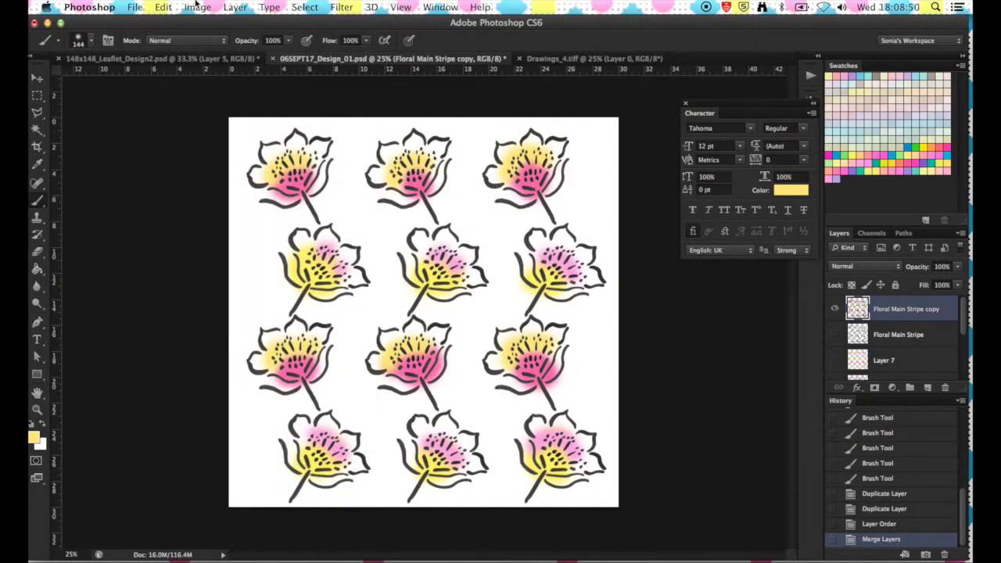
click(197, 7)
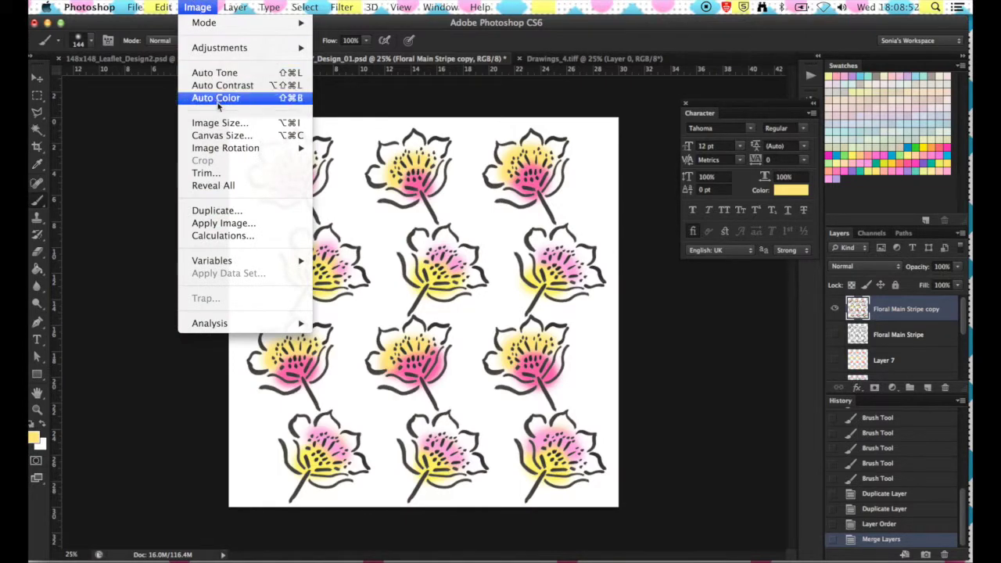
click(237, 126)
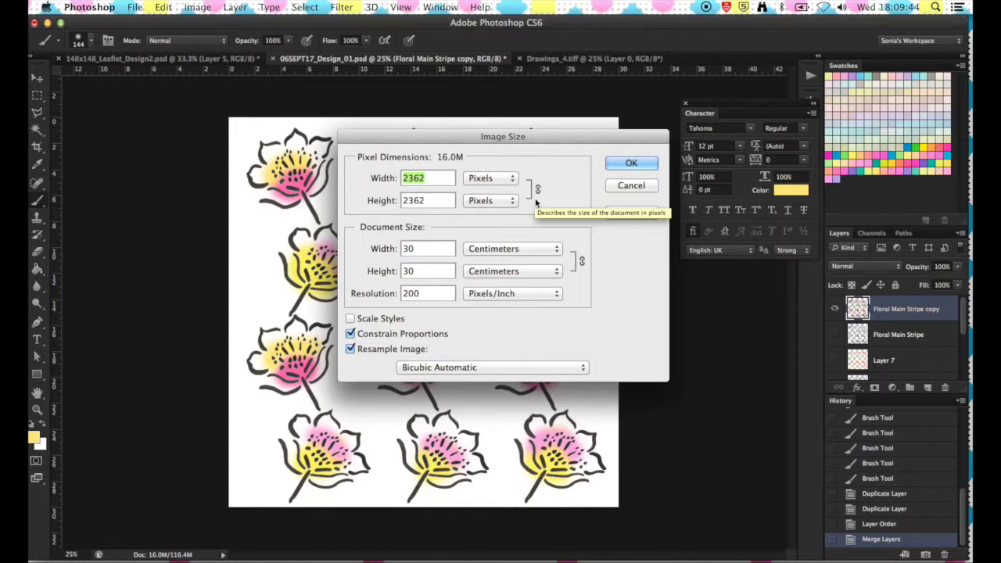
click(631, 185)
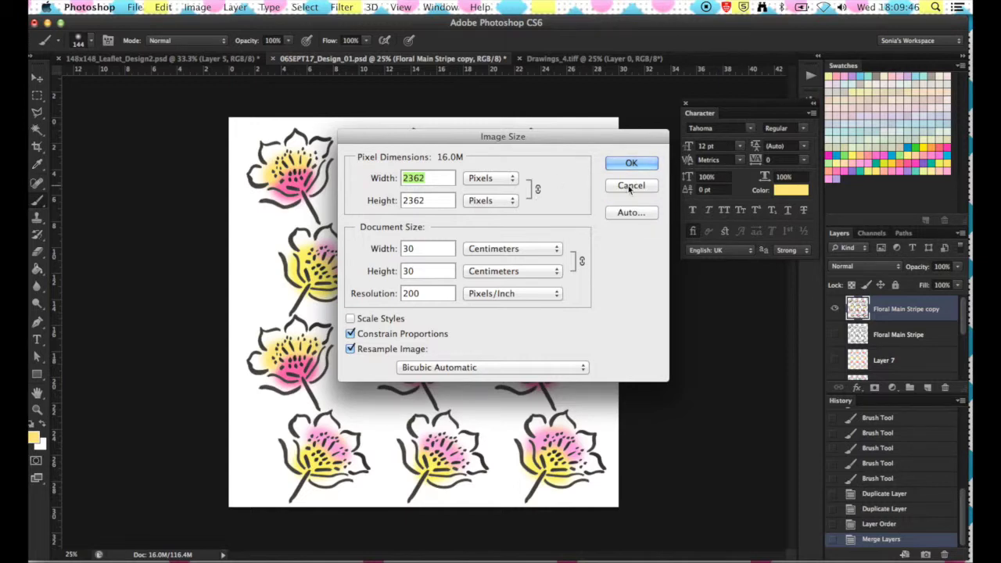
click(341, 7)
mouse_move(406, 268)
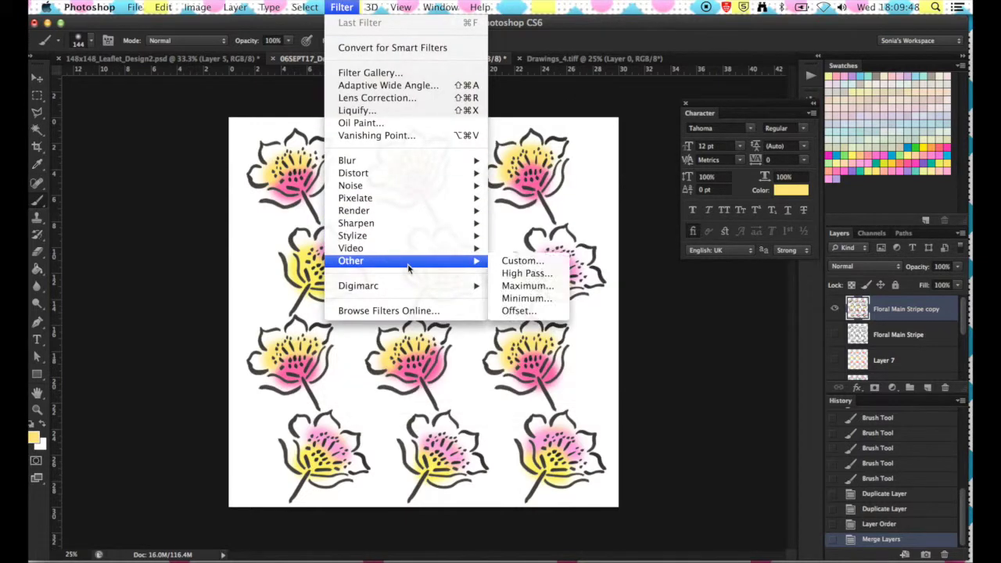
click(522, 312)
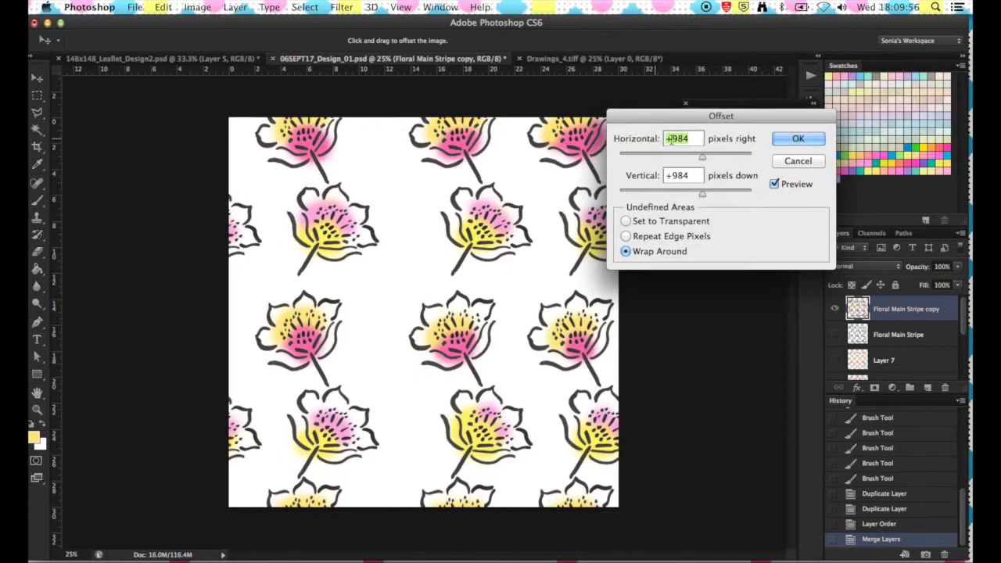
click(797, 161)
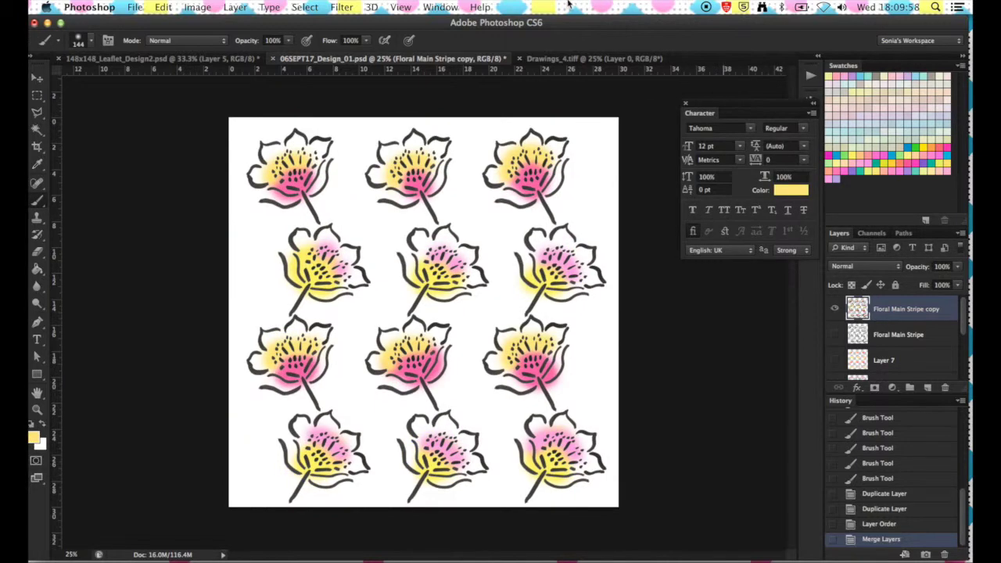
Step: Set up an Offset filter on the merged floral layer with 1181 pixels horizontally and 1181 pixels vertically
click(342, 7)
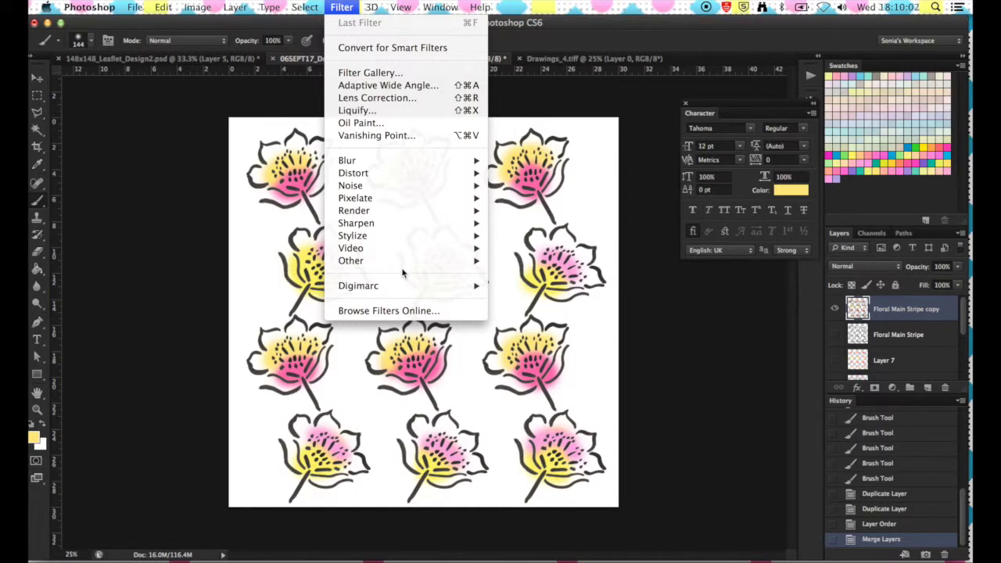
mouse_move(393, 266)
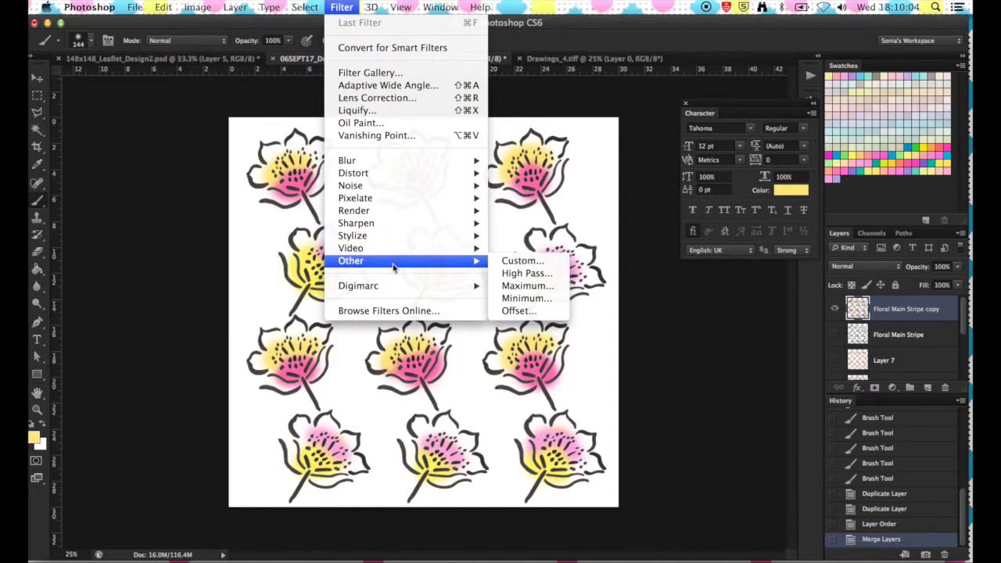
click(519, 310)
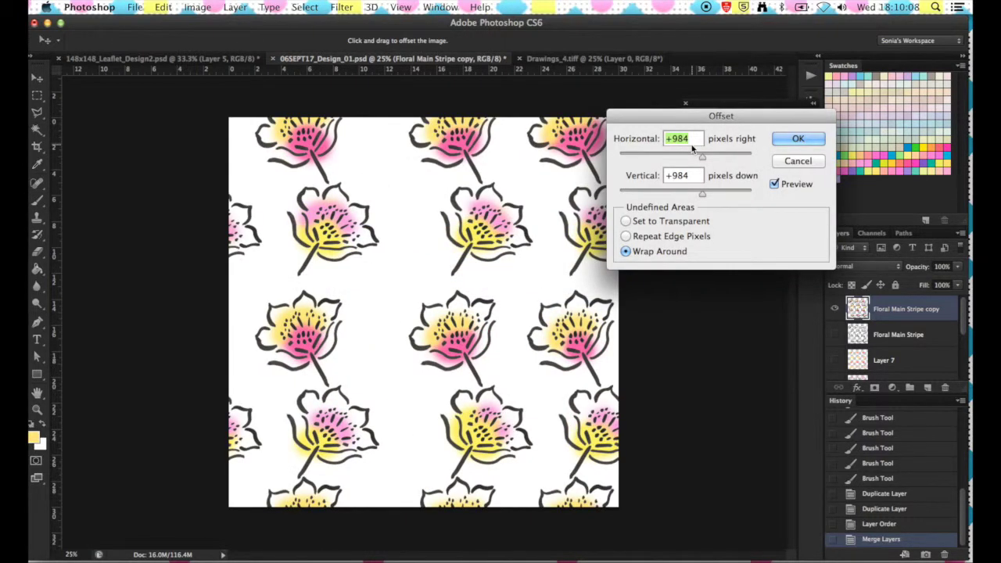
text(11)
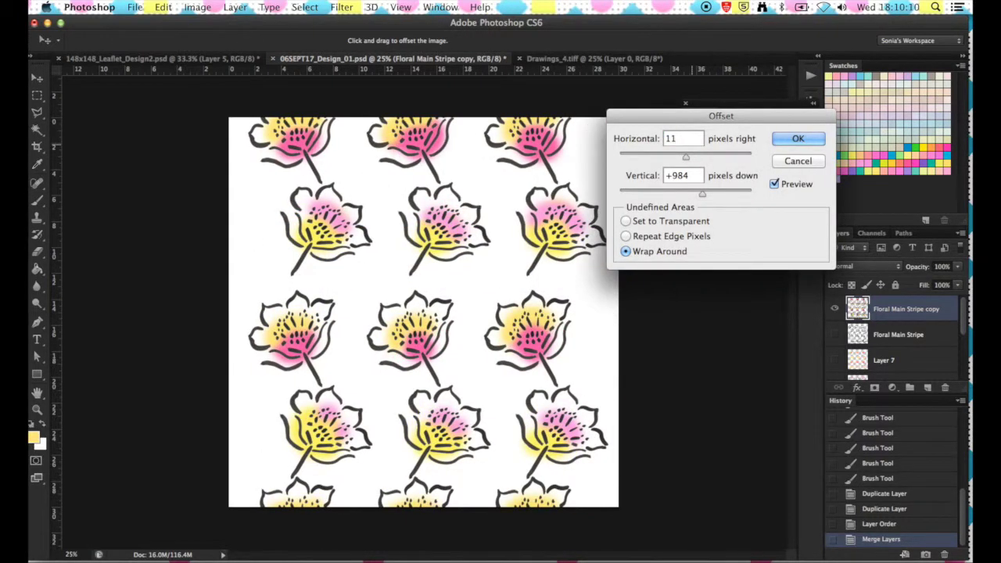
text(81)
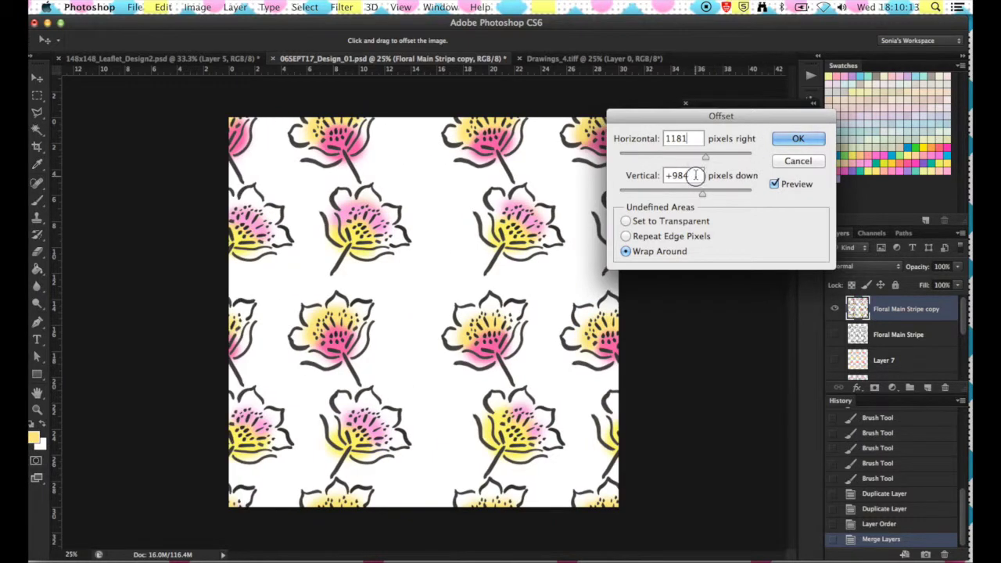
drag(691, 175, 633, 178)
text(1181)
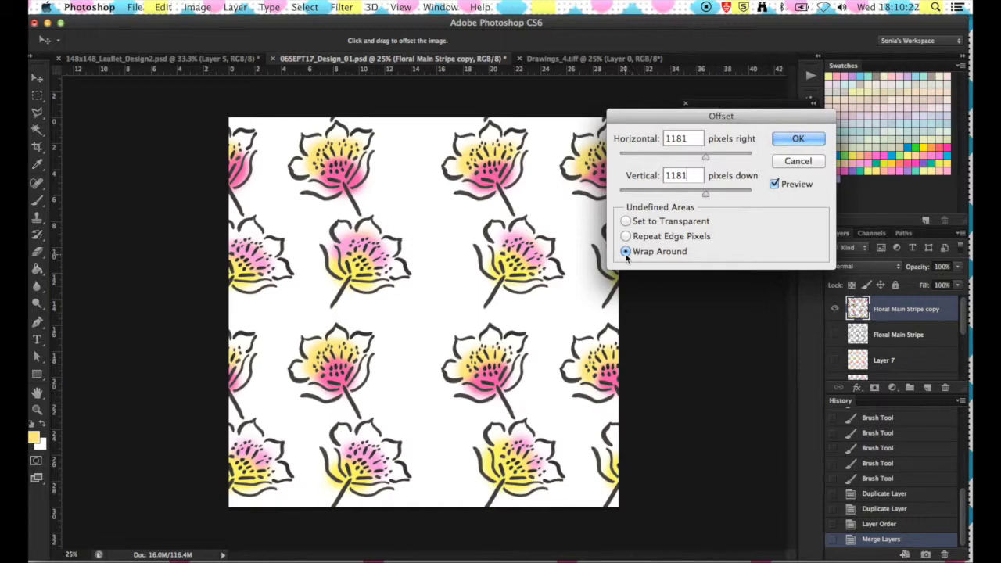
Step: Apply the offset with undefined areas set to Wrap Around and select the whole canvas
click(644, 237)
click(652, 221)
click(648, 240)
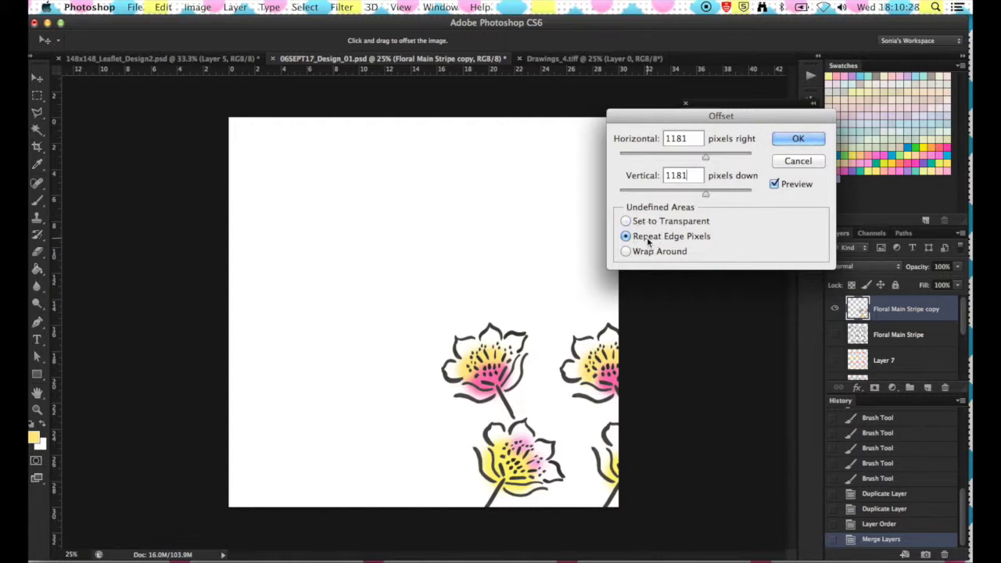
click(643, 253)
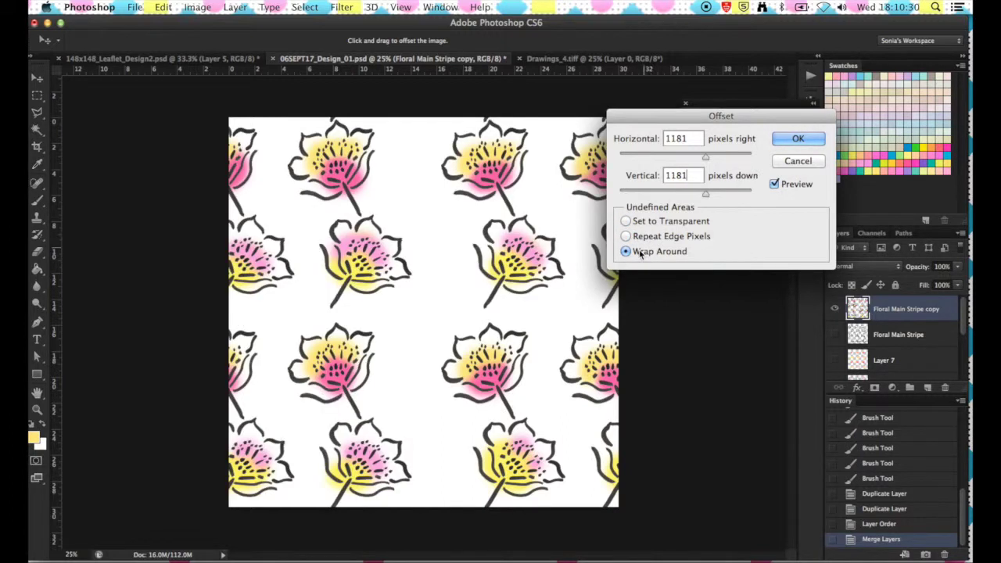
click(796, 141)
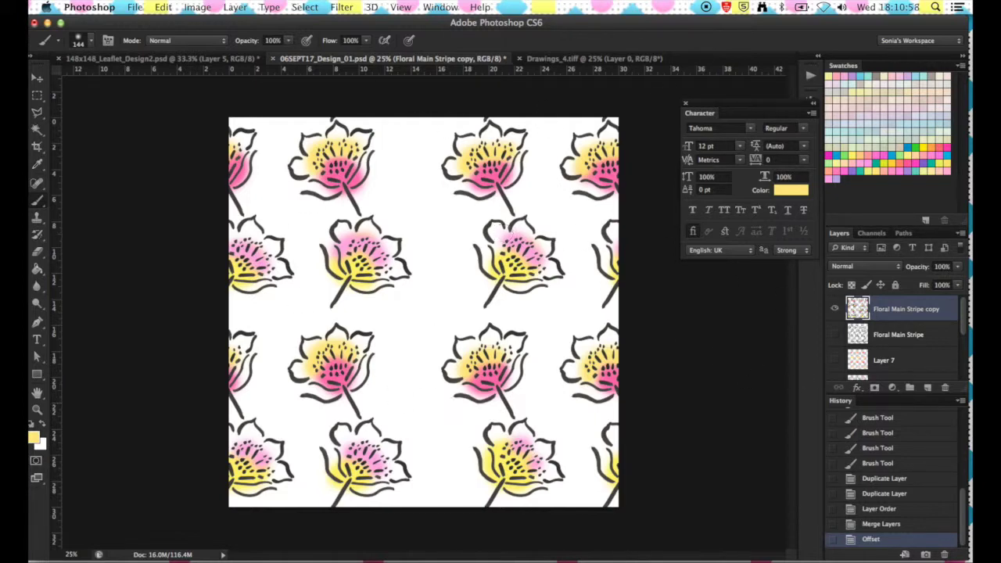
key(ctrl+a)
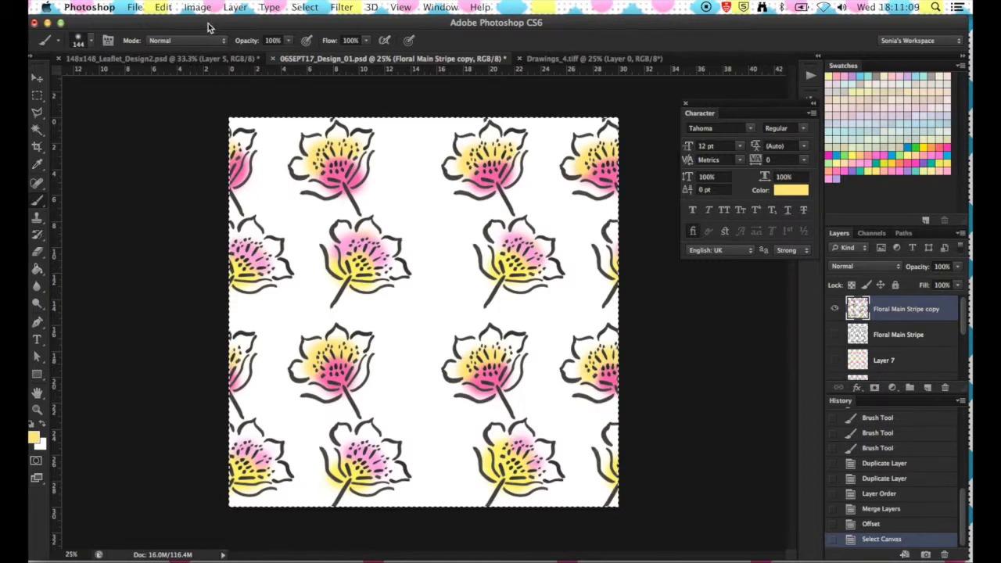
click(163, 7)
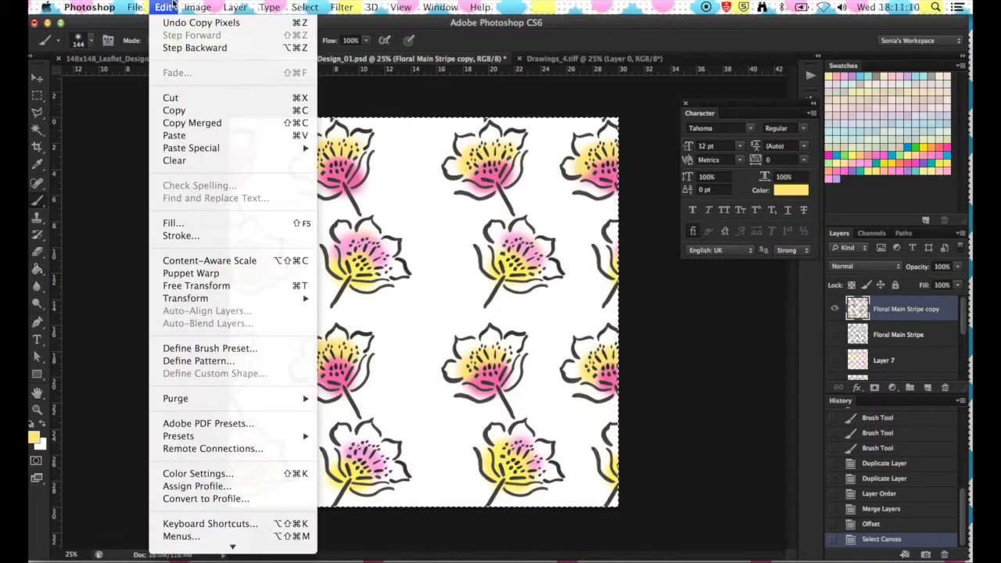
click(200, 360)
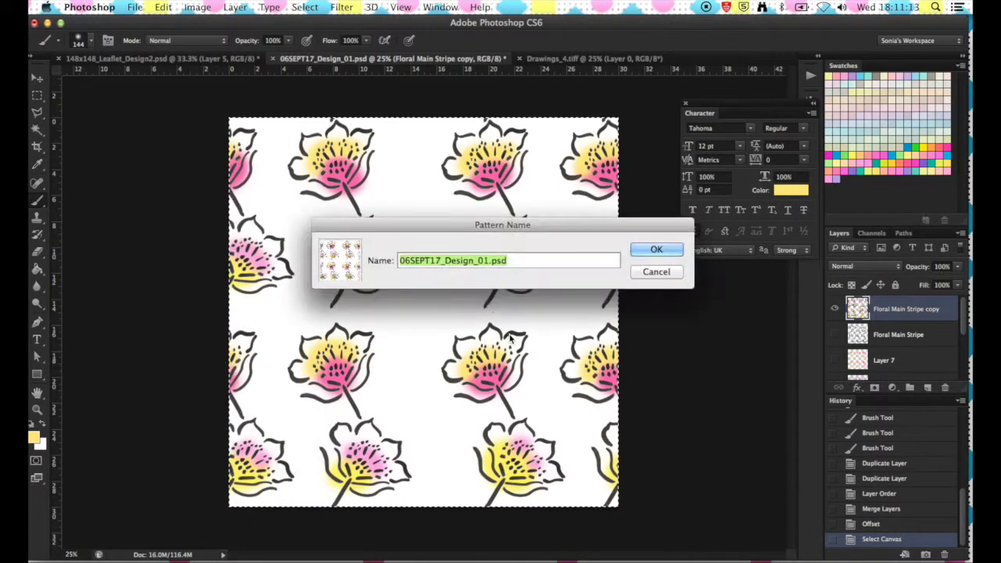
key(BackSpace)
text(Floral)
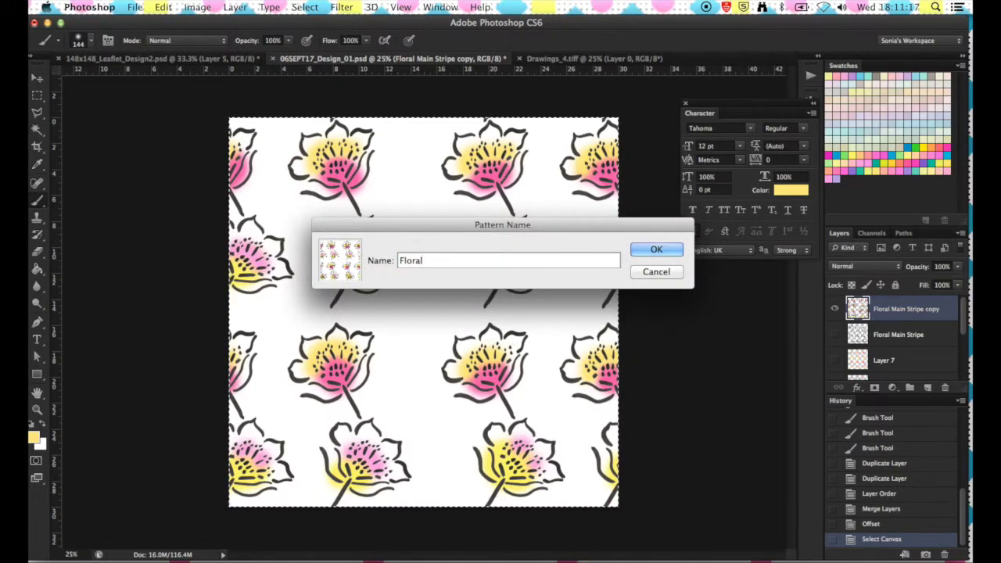
text(_Stripe_1)
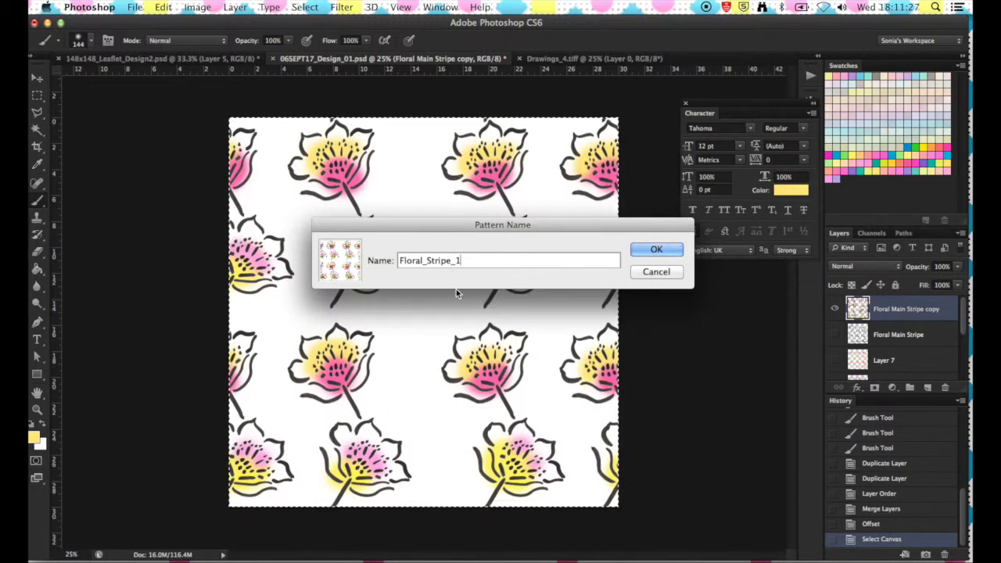
scroll(907, 355, down, 5)
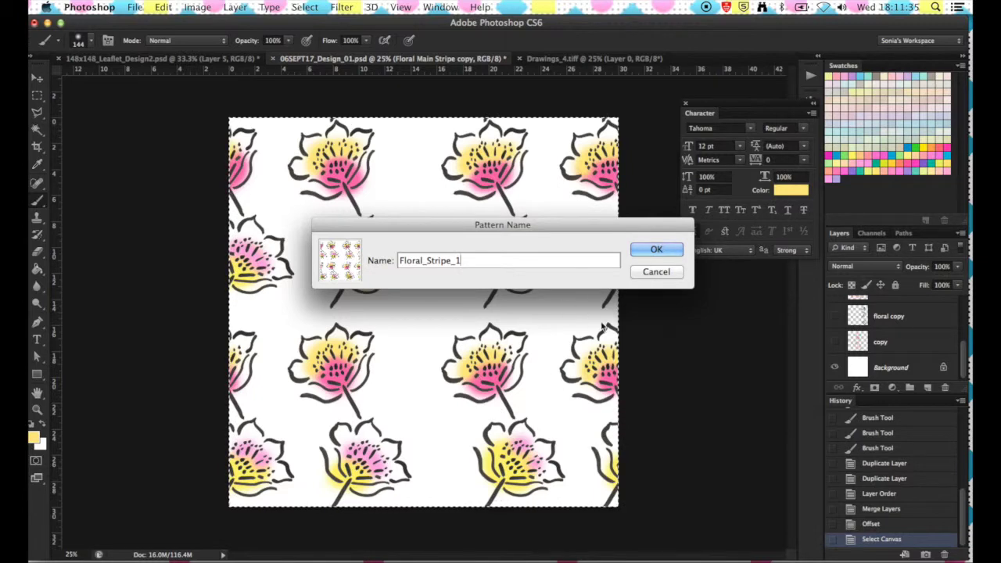
click(656, 272)
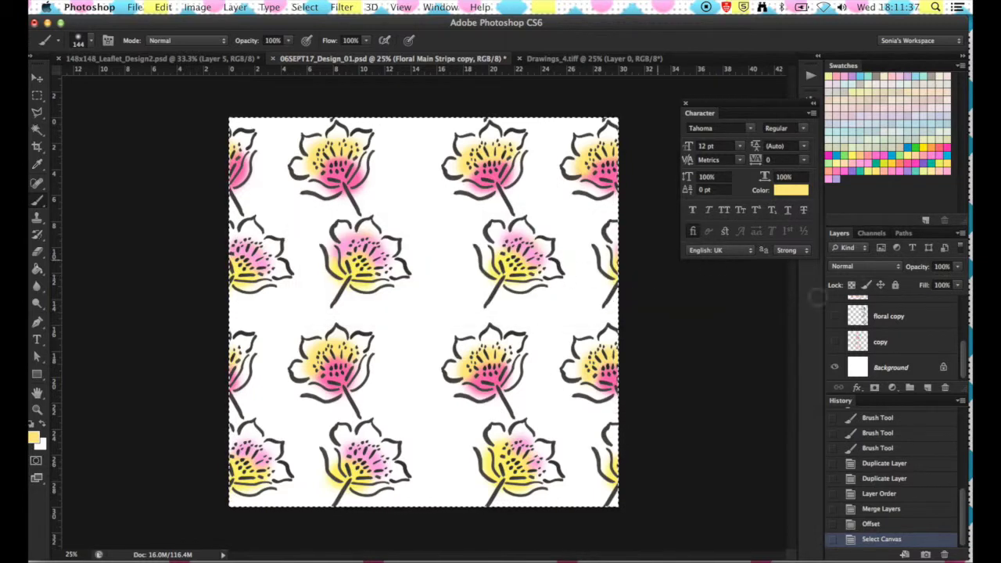
Step: Hide the Background layer and define the selected floral canvas as a pattern named Floral_Stripe_1
click(834, 366)
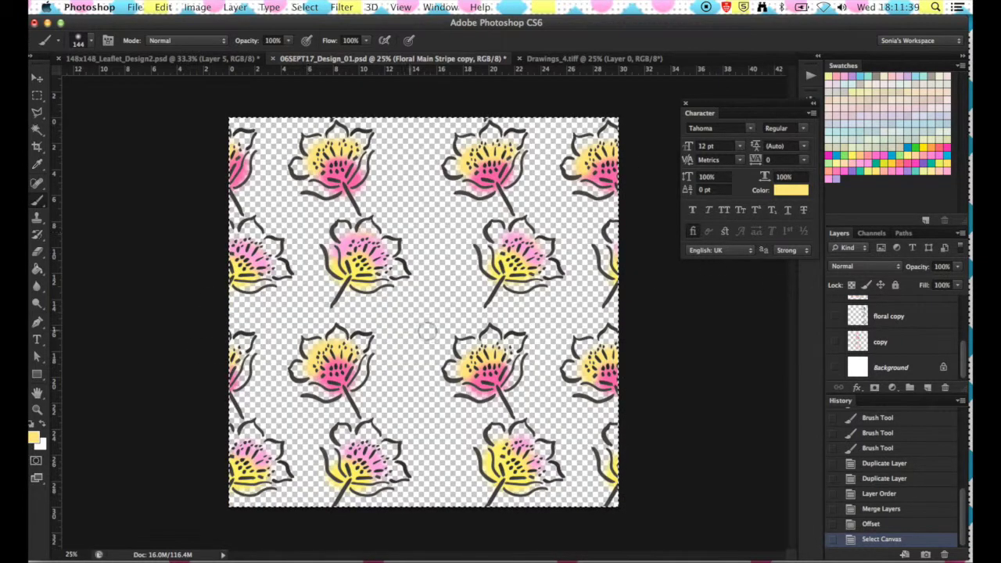
scroll(919, 353, up, 5)
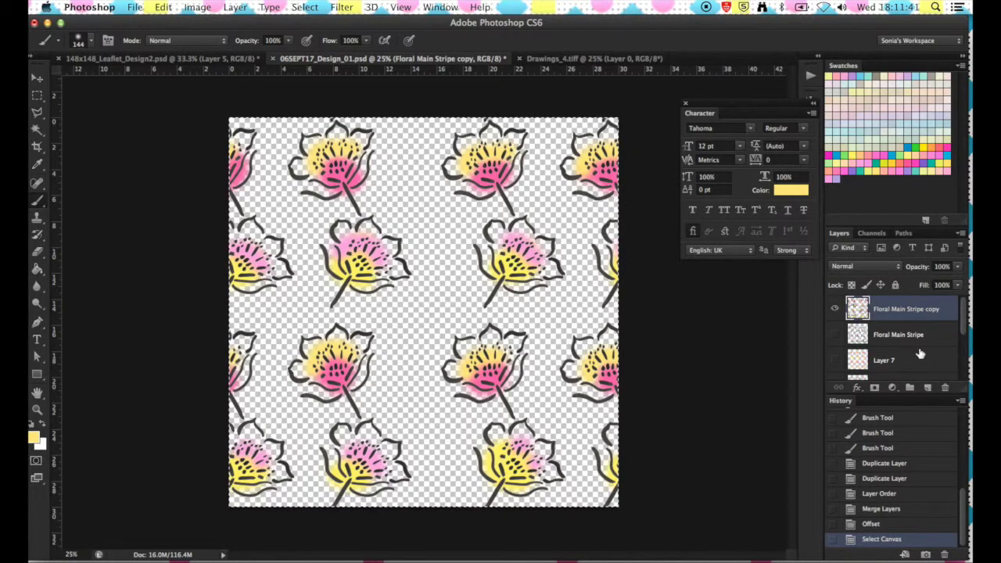
click(115, 6)
mouse_move(137, 6)
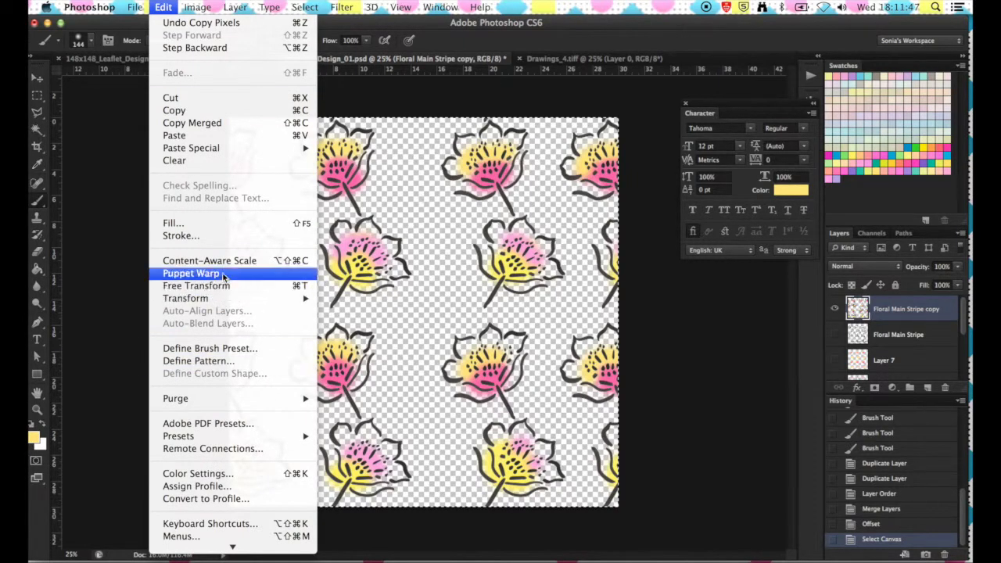
click(205, 360)
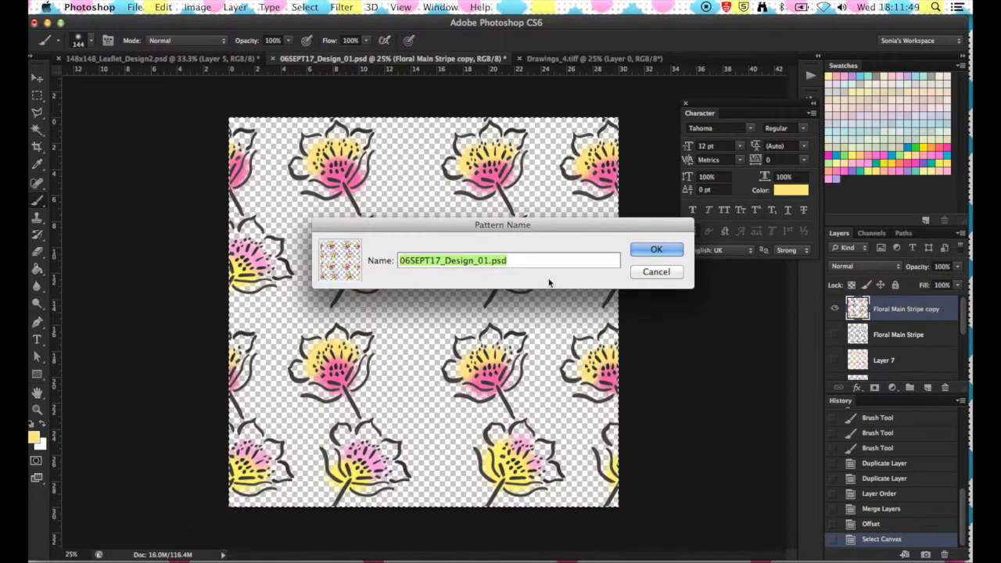
key(BackSpace)
text(Floral)
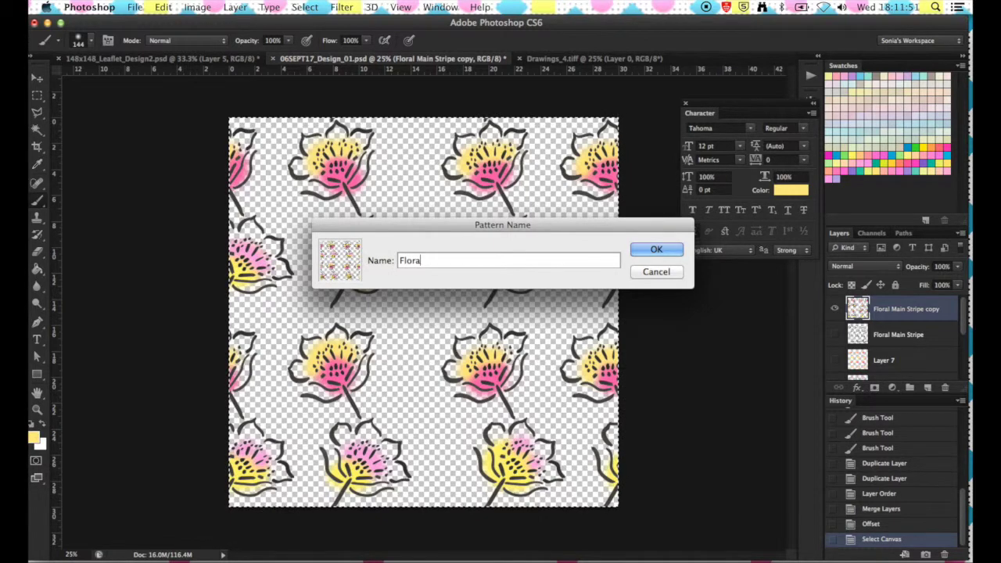
text(_)
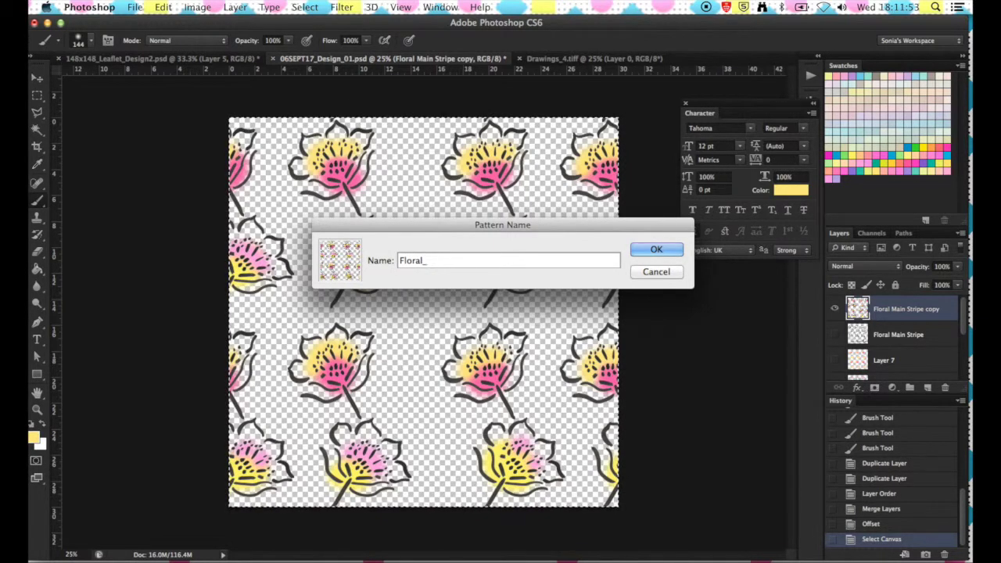
text(Stripe_1)
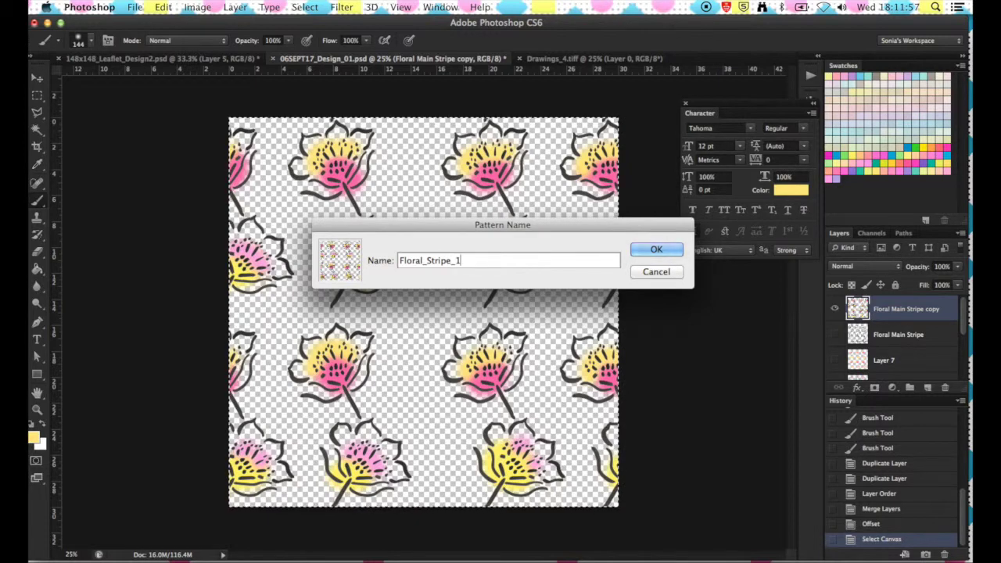
click(678, 251)
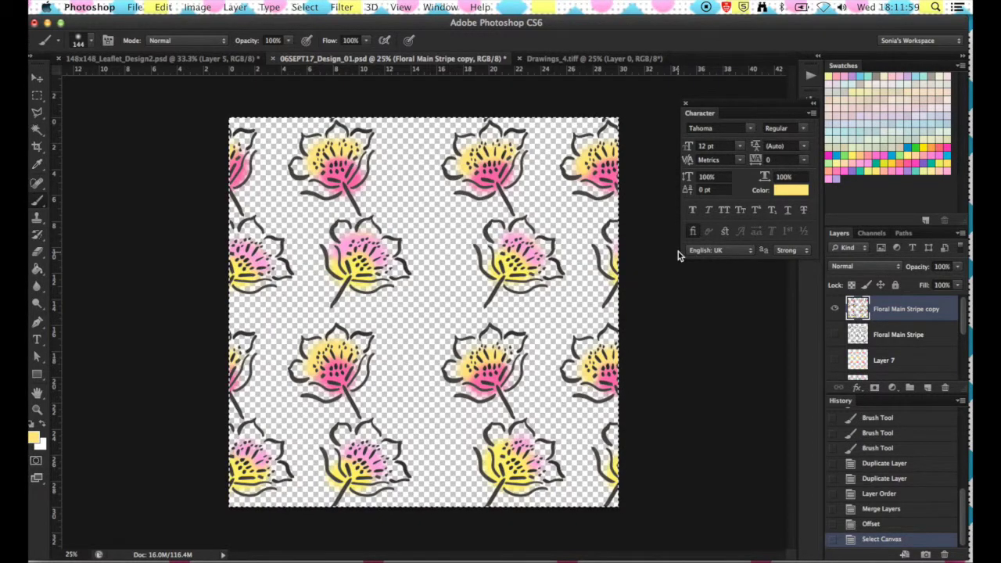
Step: Create a new white RGB document 139 cm wide and 100 cm high at 200 pixels/inch
click(134, 7)
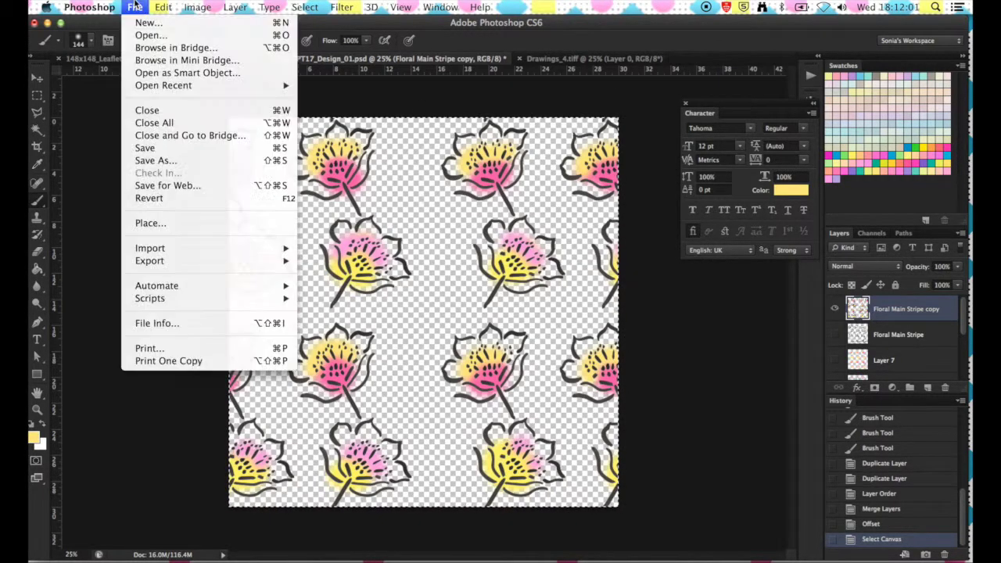
click(147, 22)
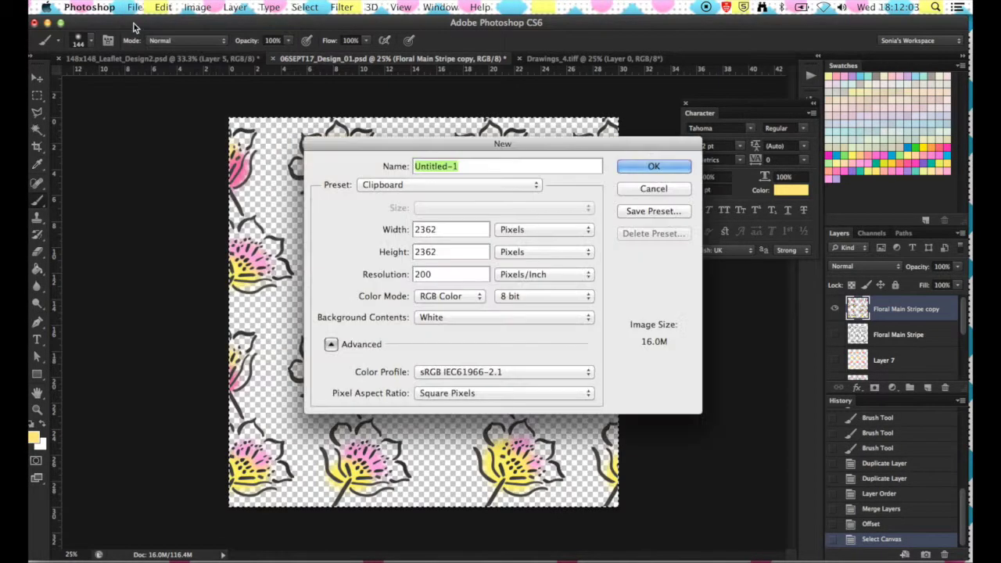
click(512, 232)
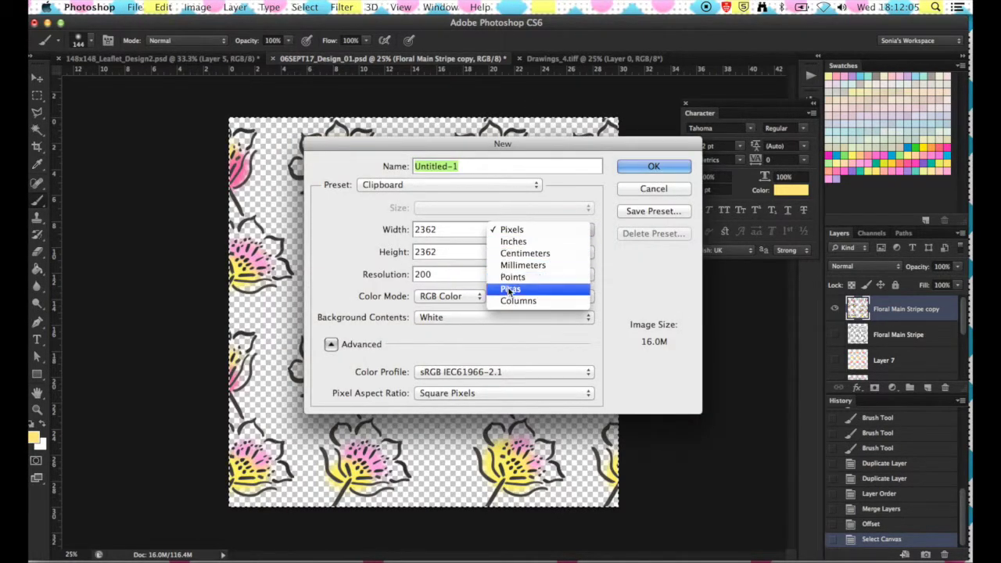
click(524, 253)
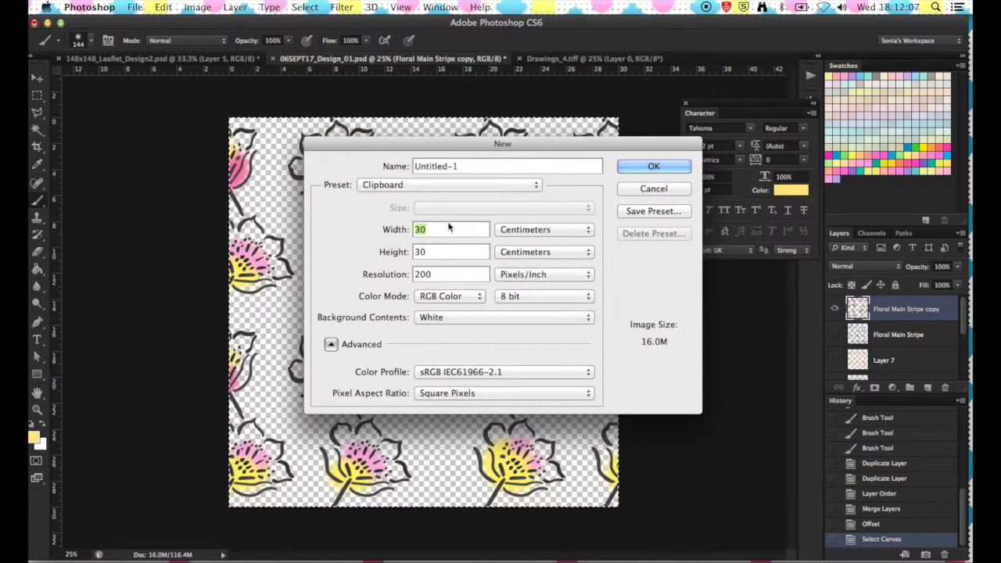
text(139)
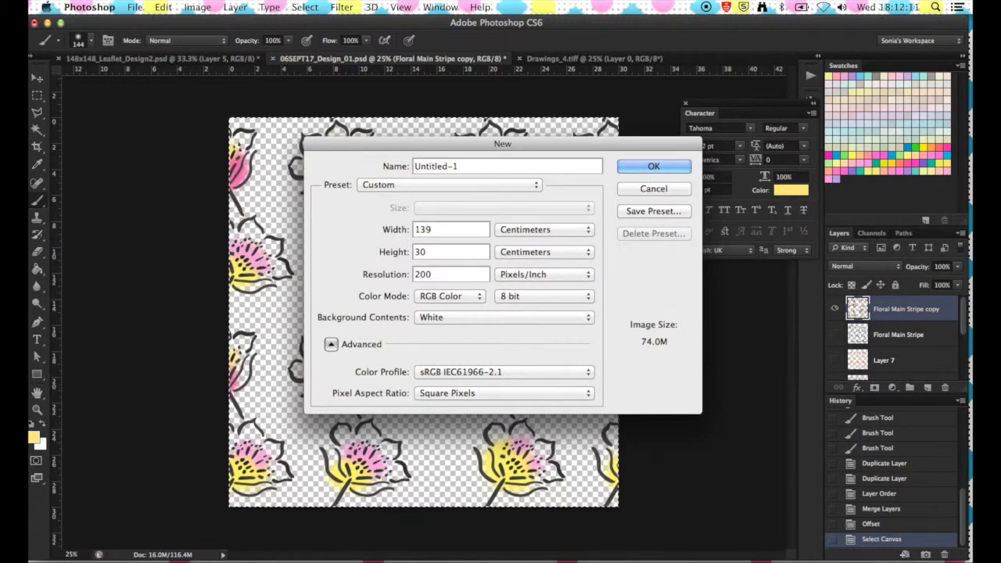
double_click(434, 251)
text(100)
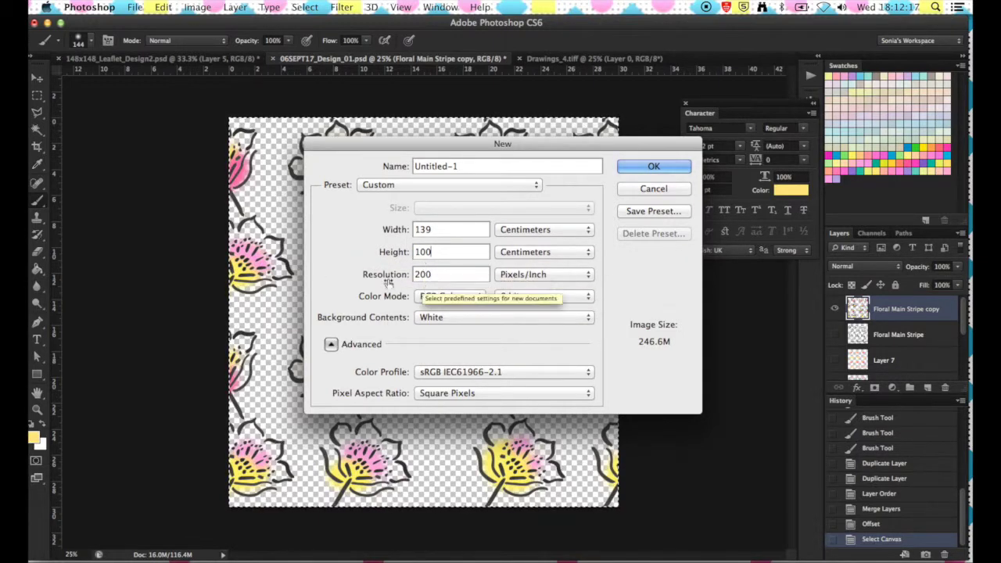
click(434, 274)
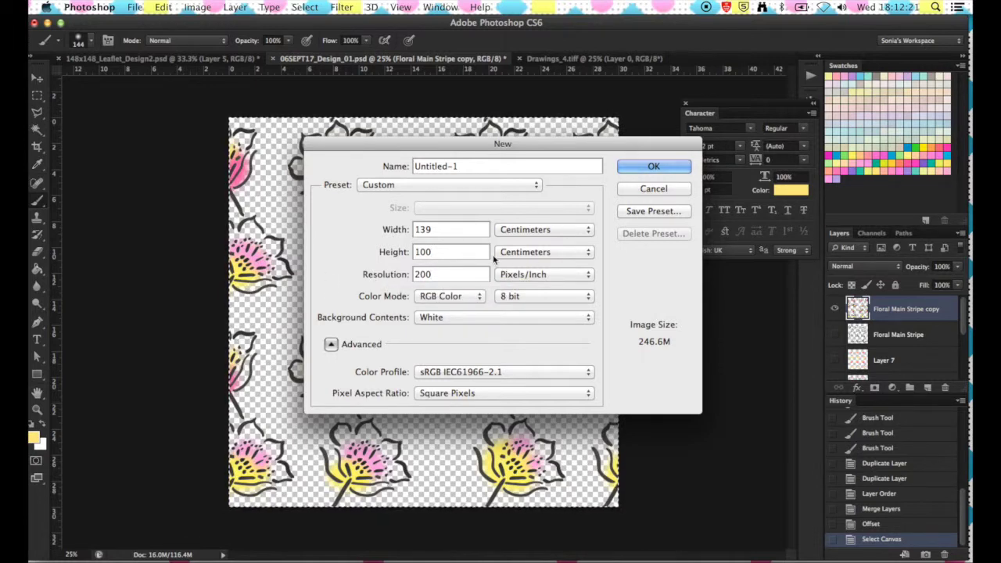
click(634, 168)
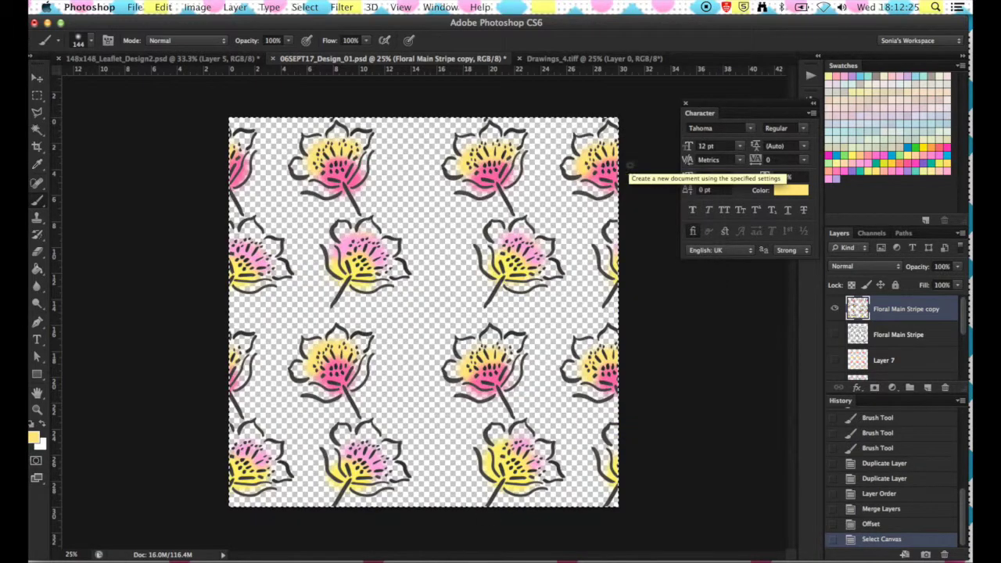
Step: Add a new layer and fill it with the Floral_Stripe_1 pattern using the Paint Bucket tool
click(927, 387)
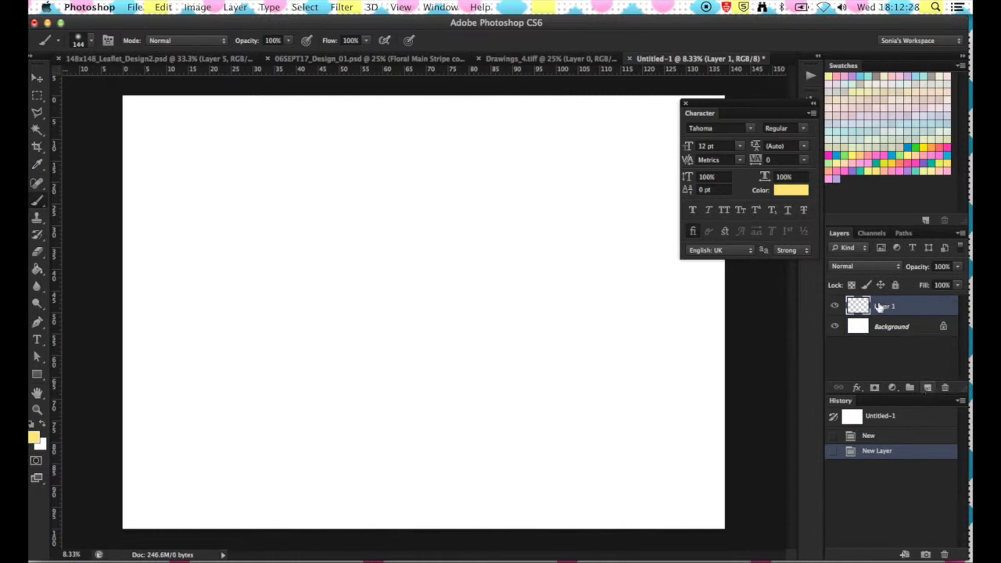
click(39, 272)
click(95, 41)
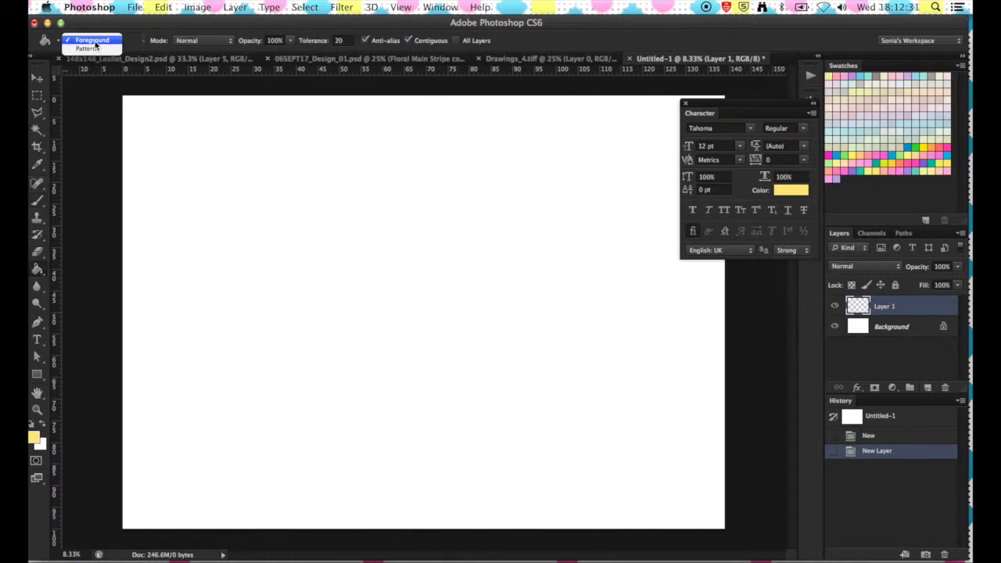
click(94, 48)
click(140, 40)
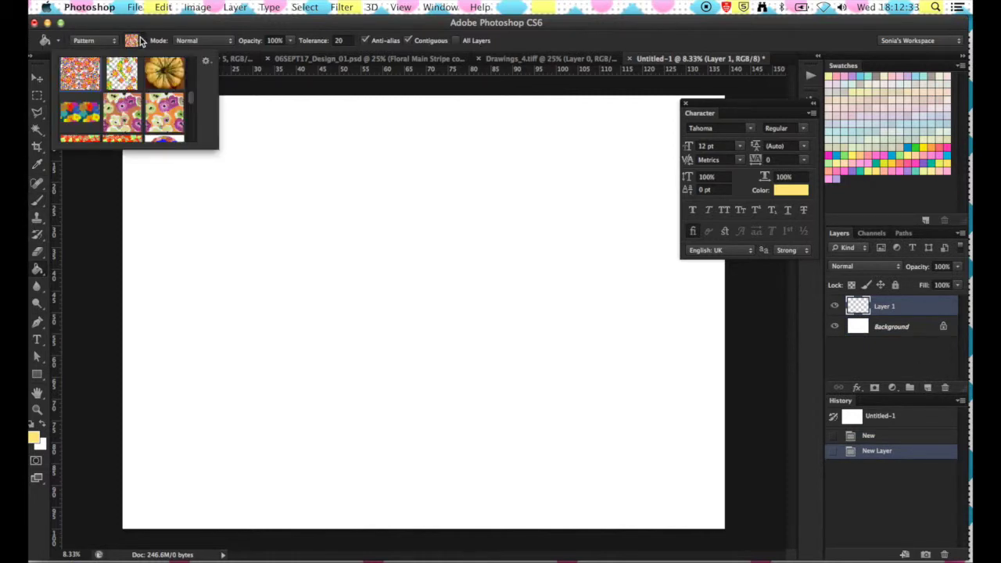
scroll(131, 83, down, 10)
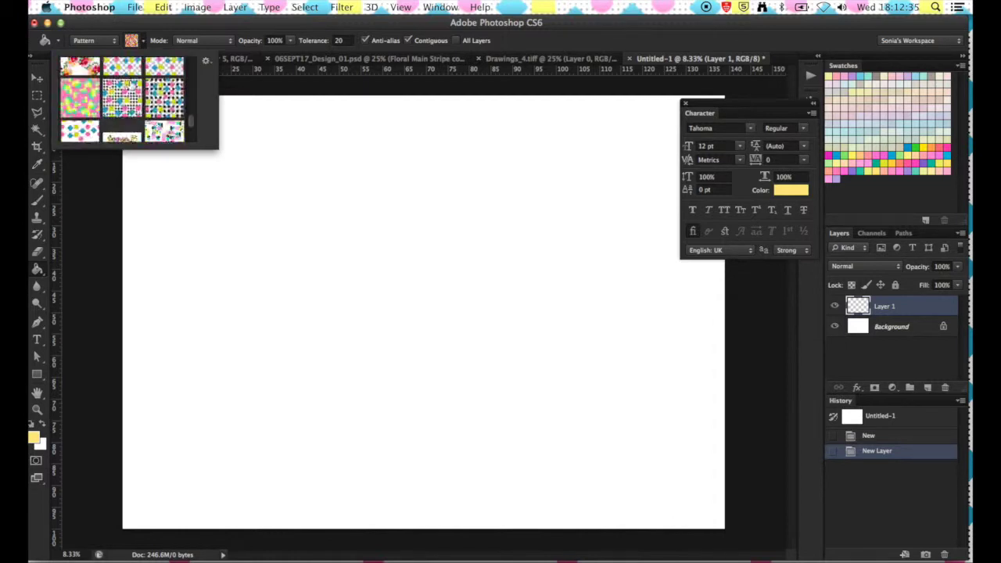
click(172, 115)
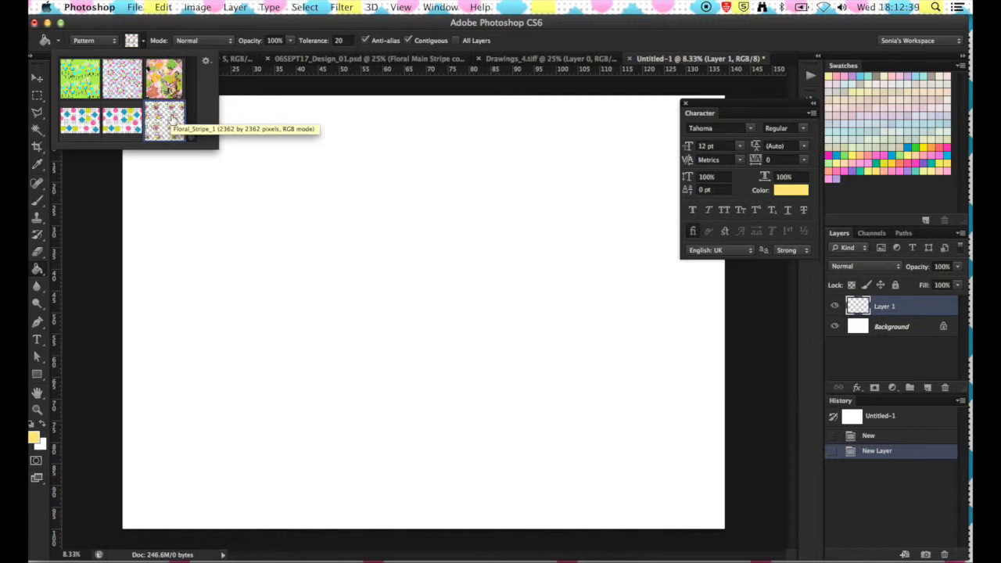
click(207, 191)
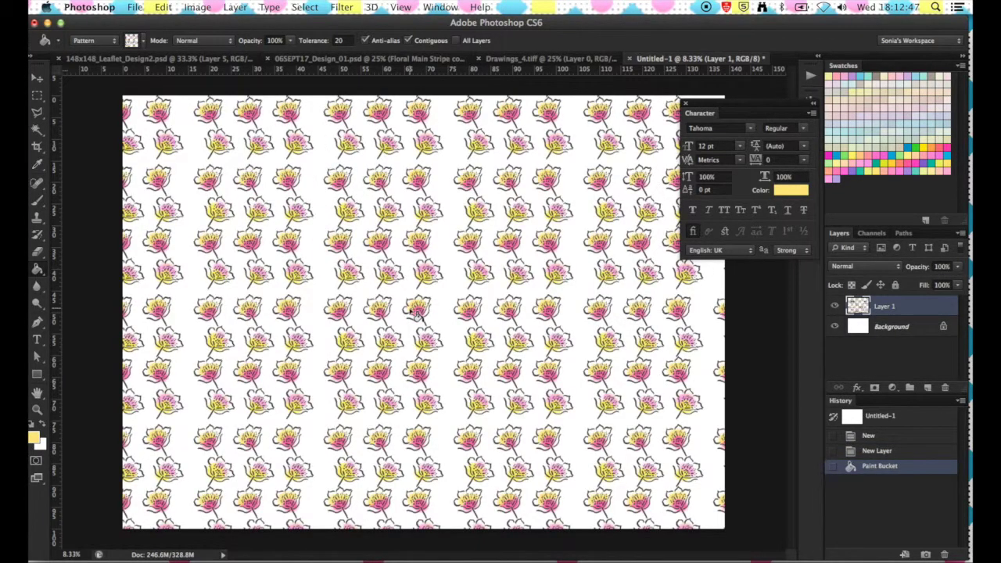
Step: Examine the filled floral repeat up close for seams and spacing between the flower columns
key(super+equal)
key(super+equal)
key(super+equal)
scroll(417, 315, left, 10)
scroll(420, 325, up, 10)
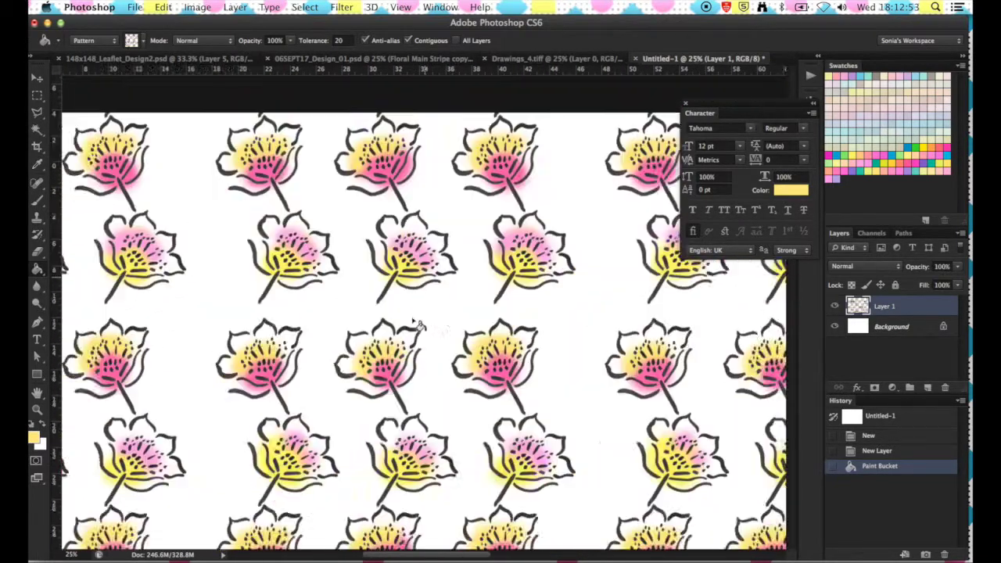
scroll(420, 325, left, 5)
scroll(420, 324, up, 3)
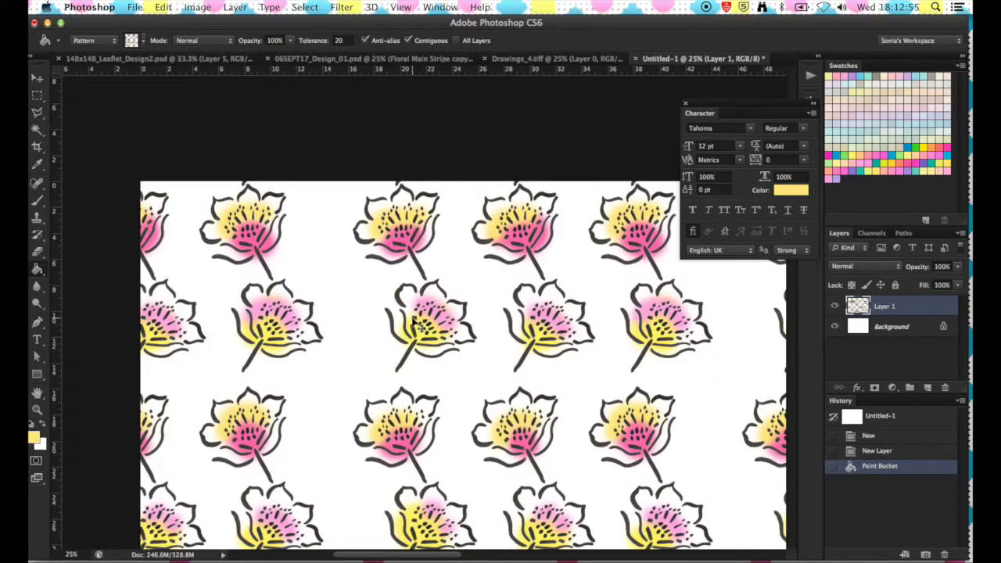
scroll(416, 324, up, 2)
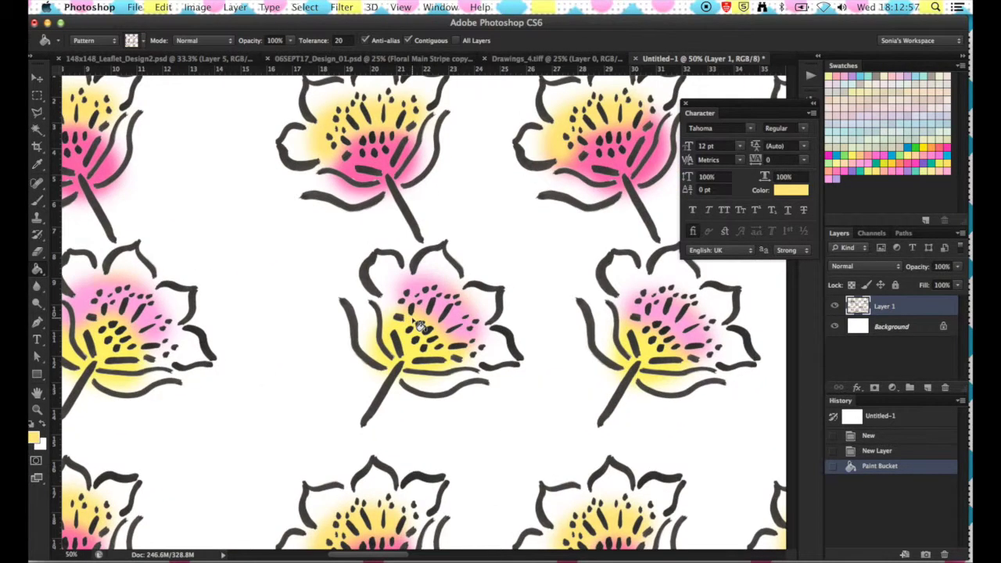
scroll(419, 324, down, 4)
scroll(420, 325, right, 2)
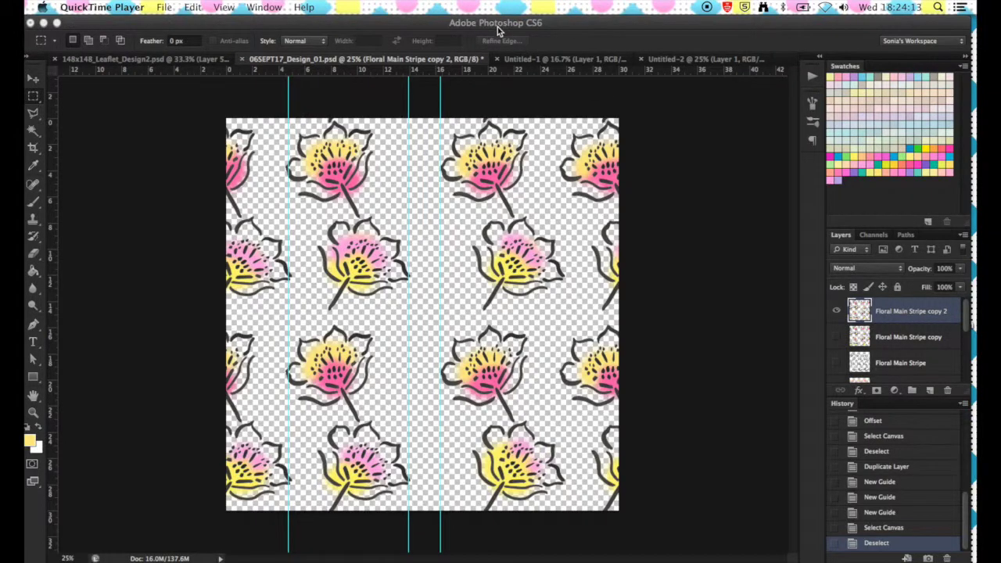
Step: Select the full-height area of Floral Main Stripe copy 2 from the rightmost guide to the right canvas edge with the Rectangular Marquee
click(504, 23)
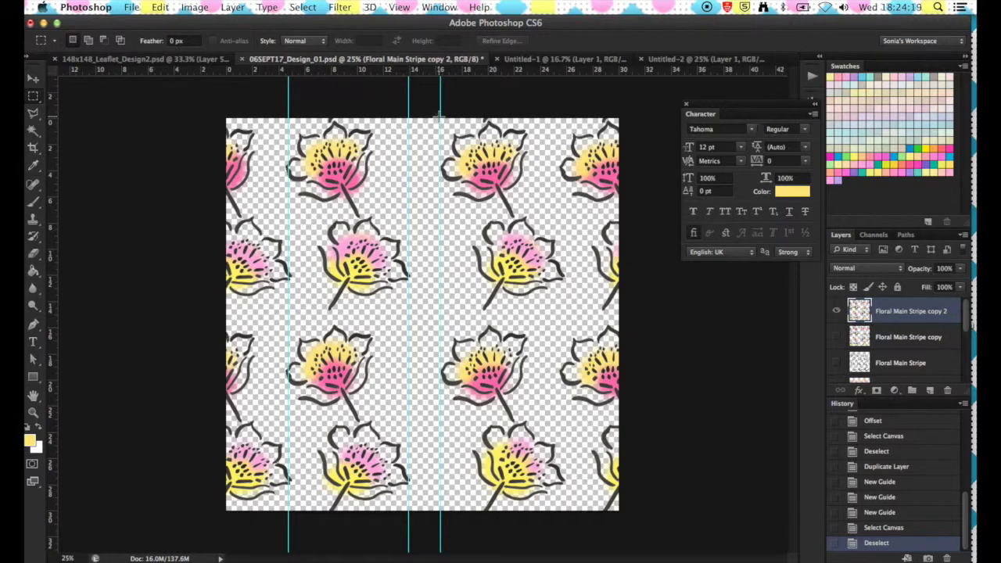
drag(451, 131, 627, 515)
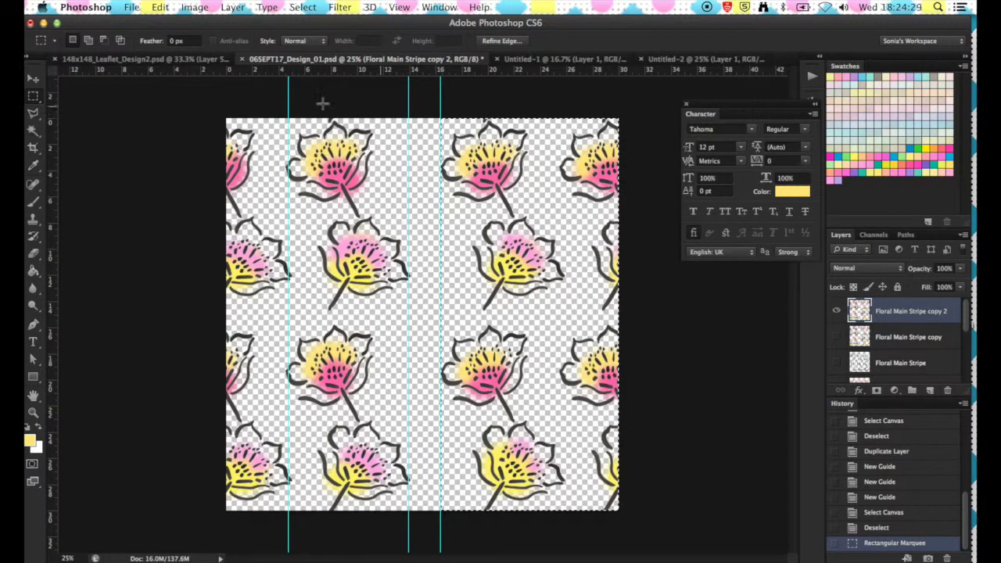
mouse_move(51, 165)
mouse_down()
mouse_move(273, 190)
mouse_move(304, 211)
mouse_move(287, 209)
mouse_move(443, 251)
mouse_move(402, 224)
mouse_move(234, 161)
mouse_move(52, 174)
mouse_up()
drag(539, 250, 495, 246)
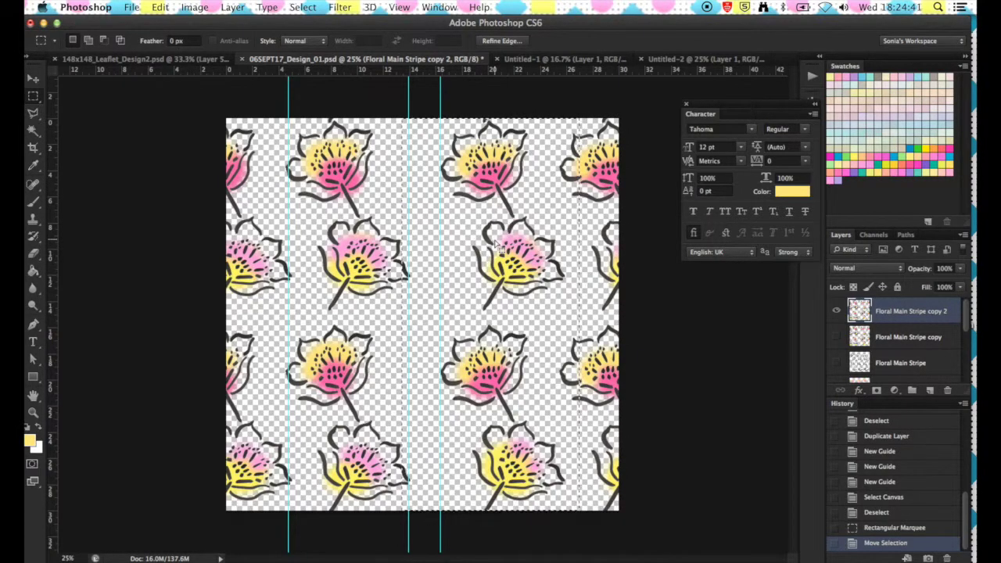
key(ctrl+z)
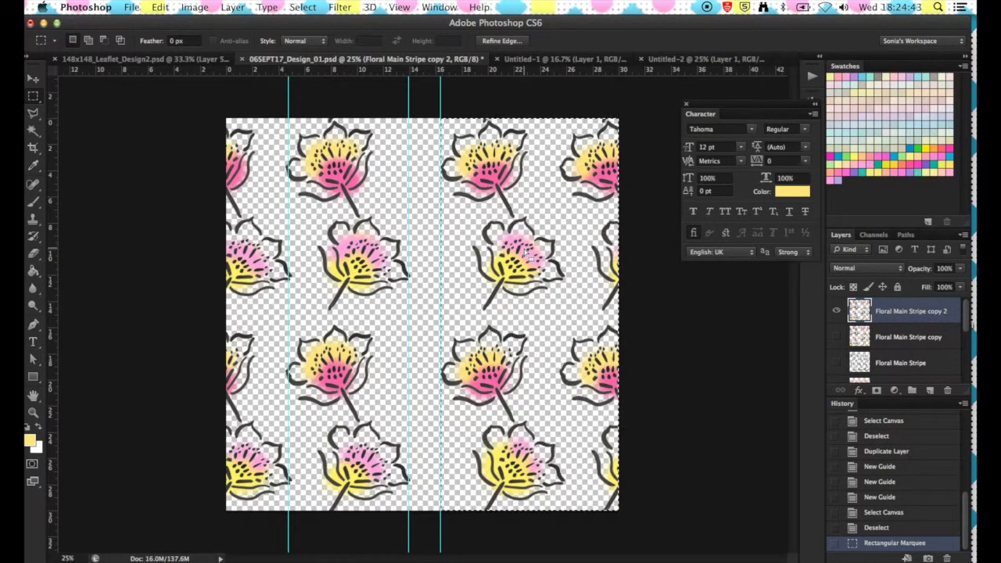
Step: Move the selected flowers 2.43 cm straight left to the middle guide and clear the selection
drag(546, 263, 506, 254)
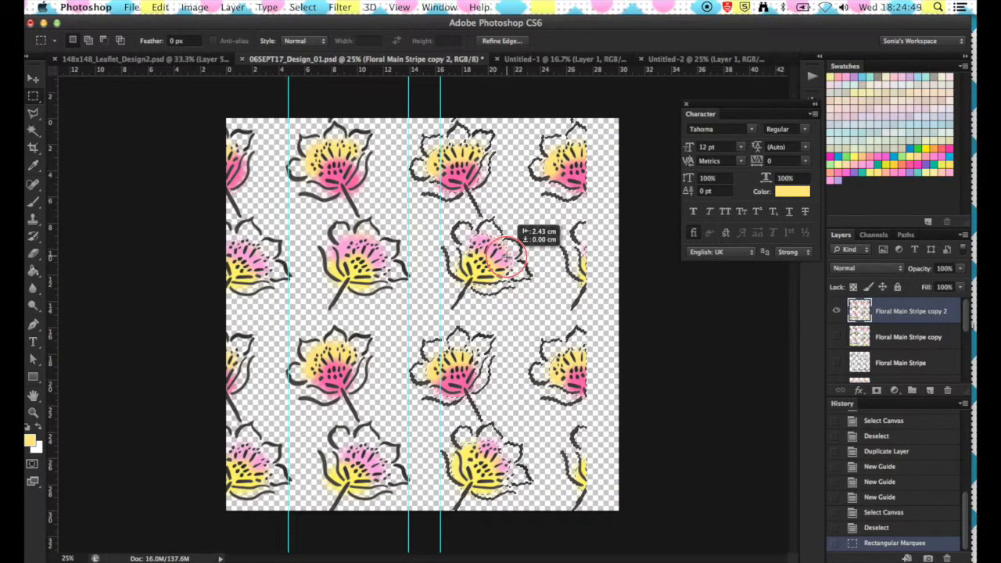
drag(506, 256, 507, 258)
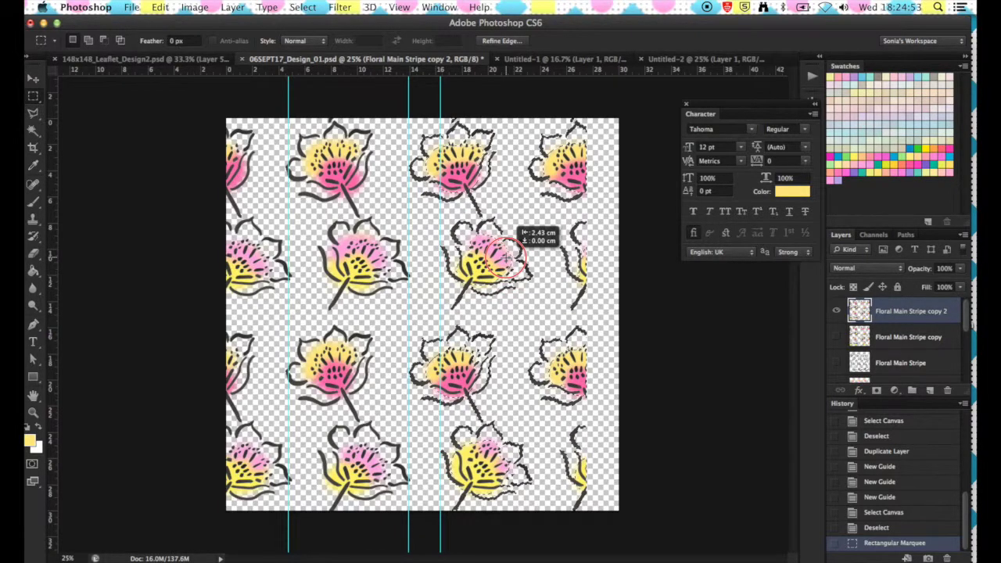
drag(506, 254, 505, 255)
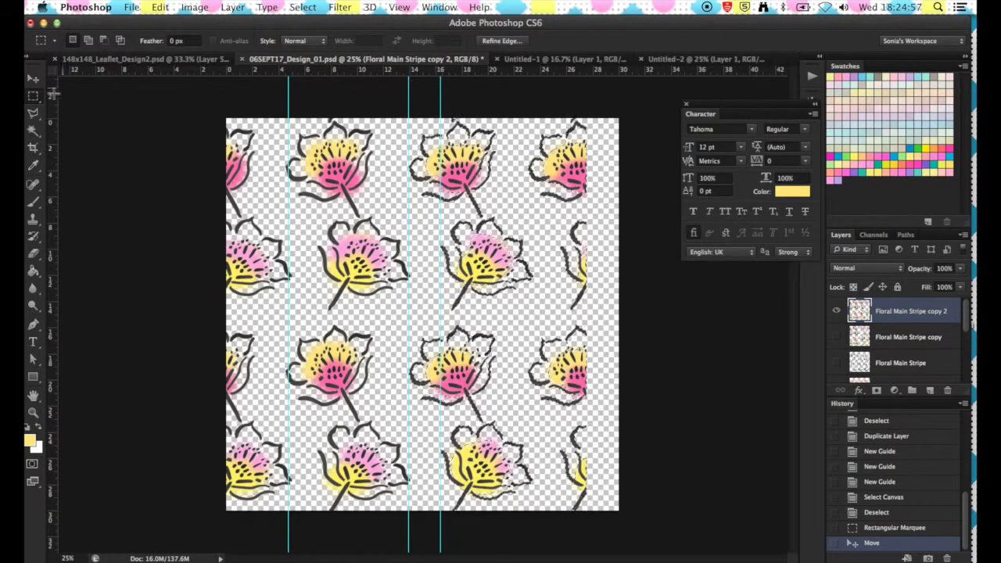
key(super+d)
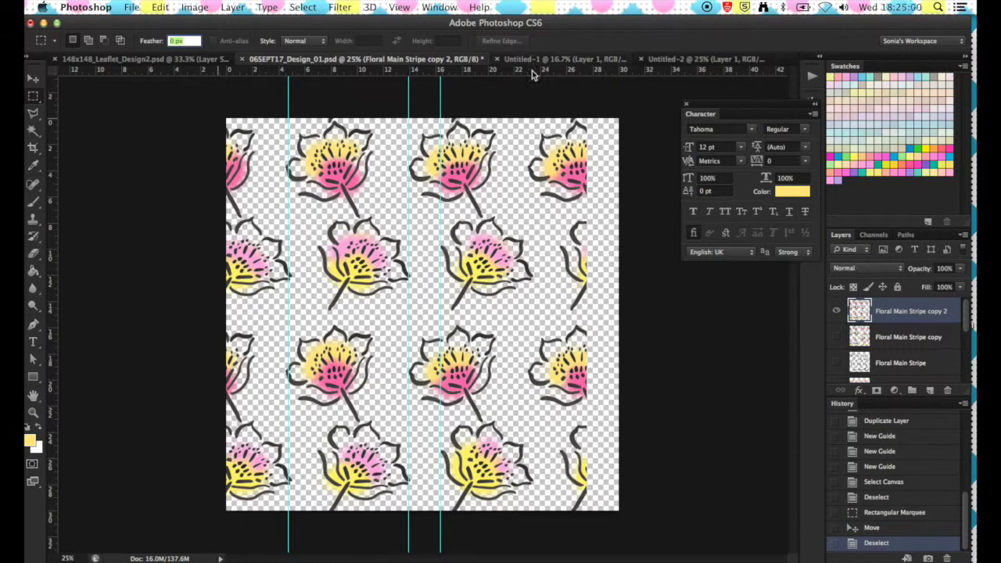
Step: Move the rightmost vertical guide off the artwork, well beyond the canvas's left edge
click(441, 94)
drag(441, 94, 86, 104)
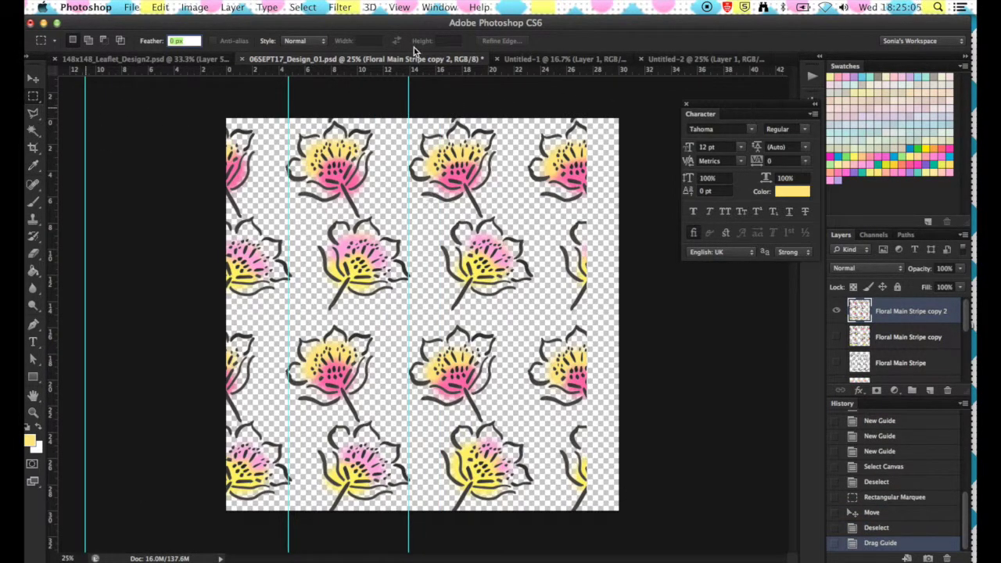
Step: Add a vertical guide at the flowers' right cut edge, and move the two guides crossing the artwork to and beyond the canvas's left edge
drag(411, 101, 535, 117)
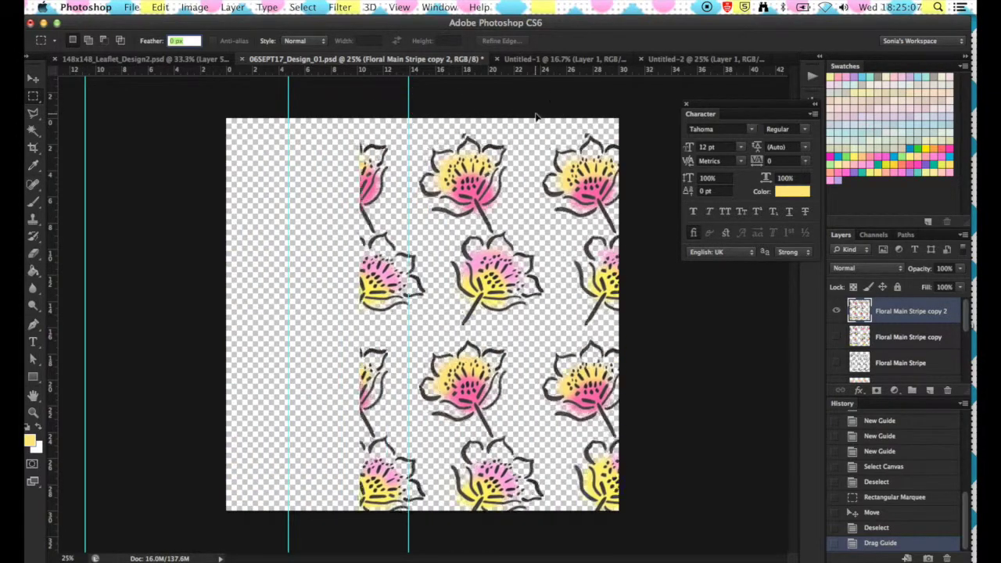
key(super+z)
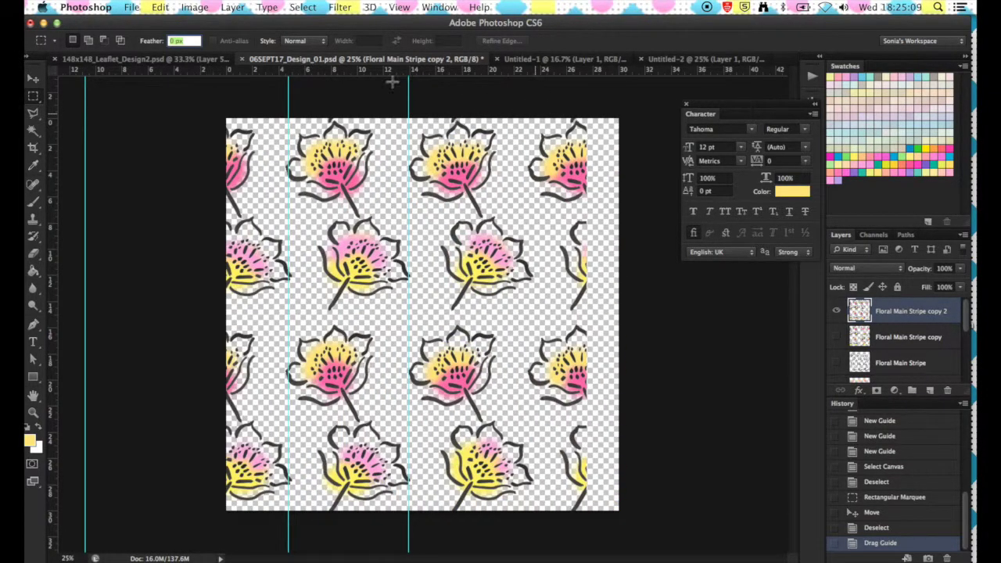
drag(49, 107, 593, 209)
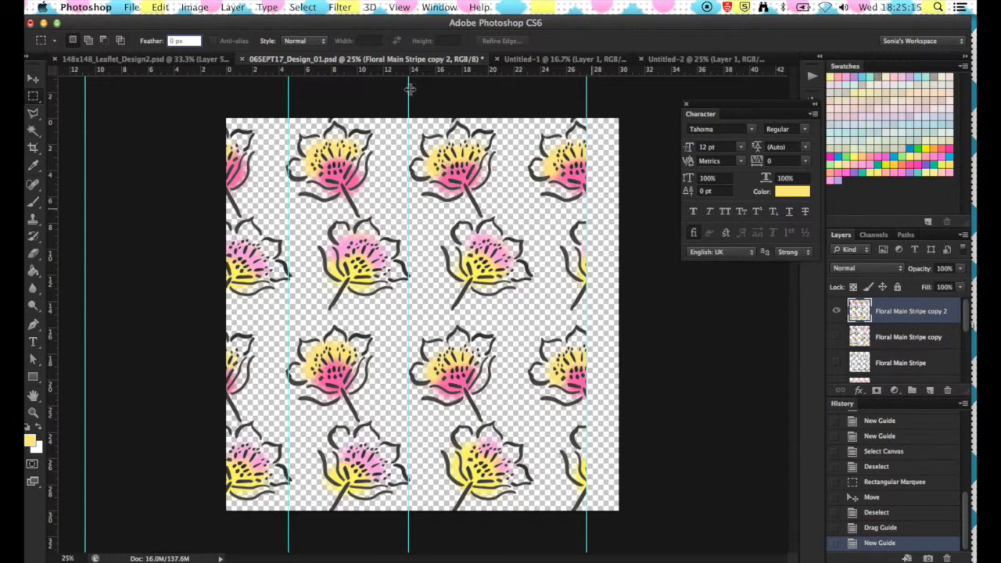
drag(408, 83, 226, 94)
drag(290, 90, 185, 98)
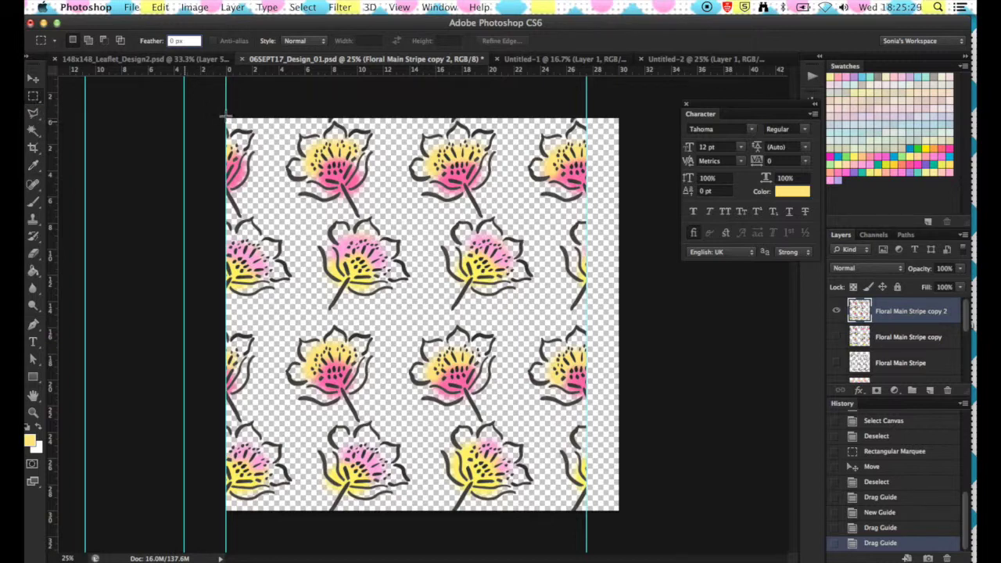
Step: Place vertical guides at 4.87 cm and at the outer petal tips of the second half-drop flower column, leaving nothing selected
drag(225, 117, 583, 522)
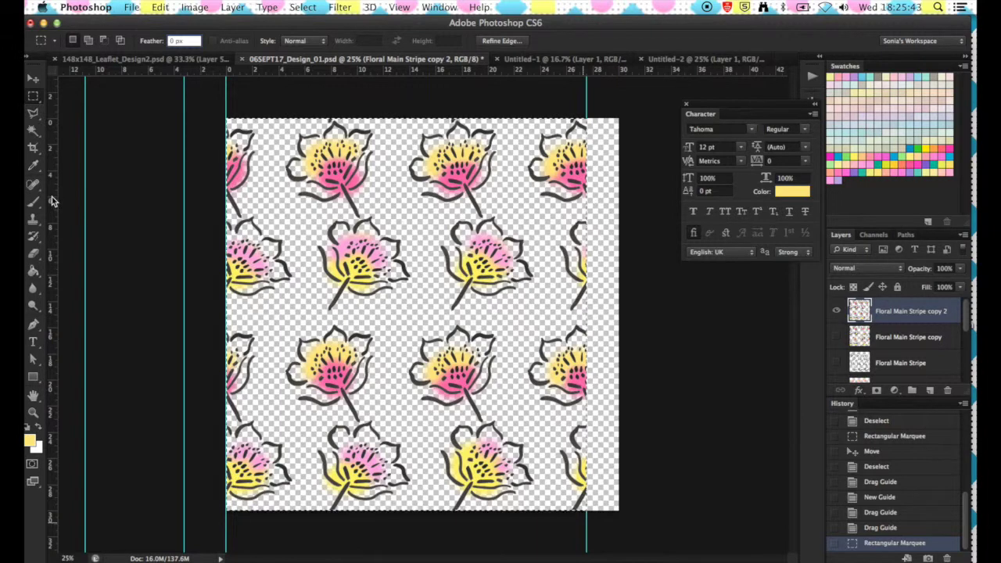
drag(54, 195, 447, 256)
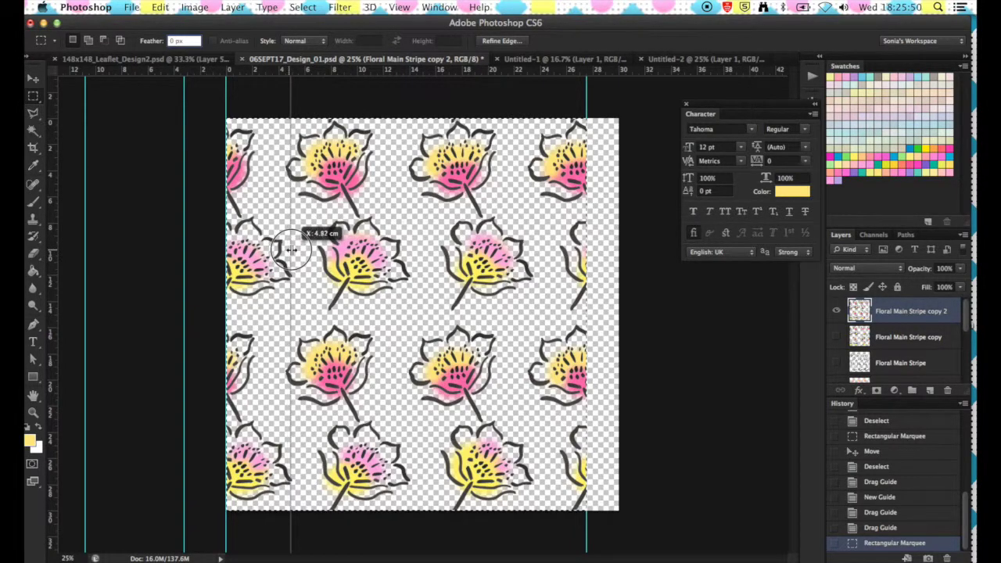
drag(291, 248, 291, 248)
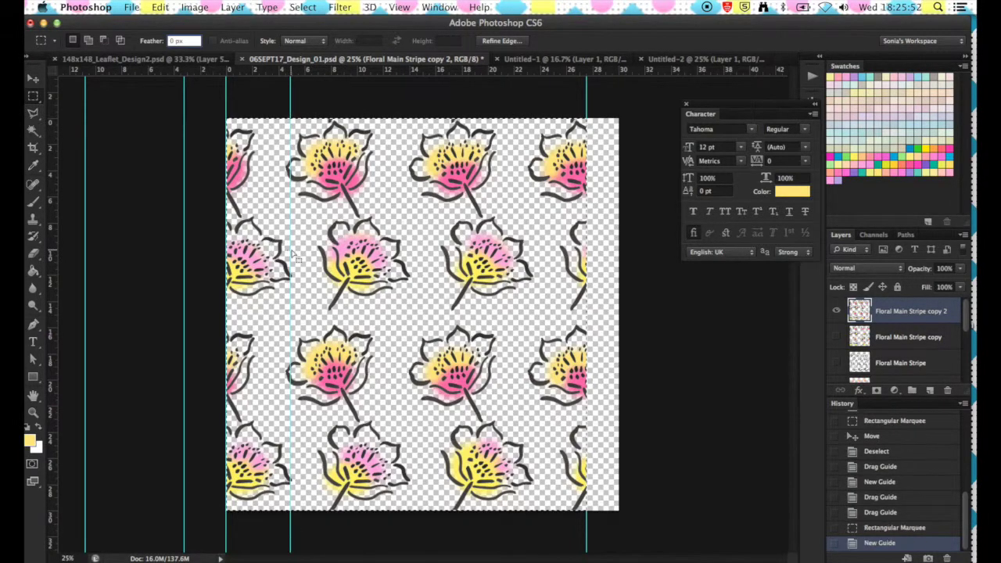
drag(54, 225, 129, 225)
drag(340, 238, 409, 254)
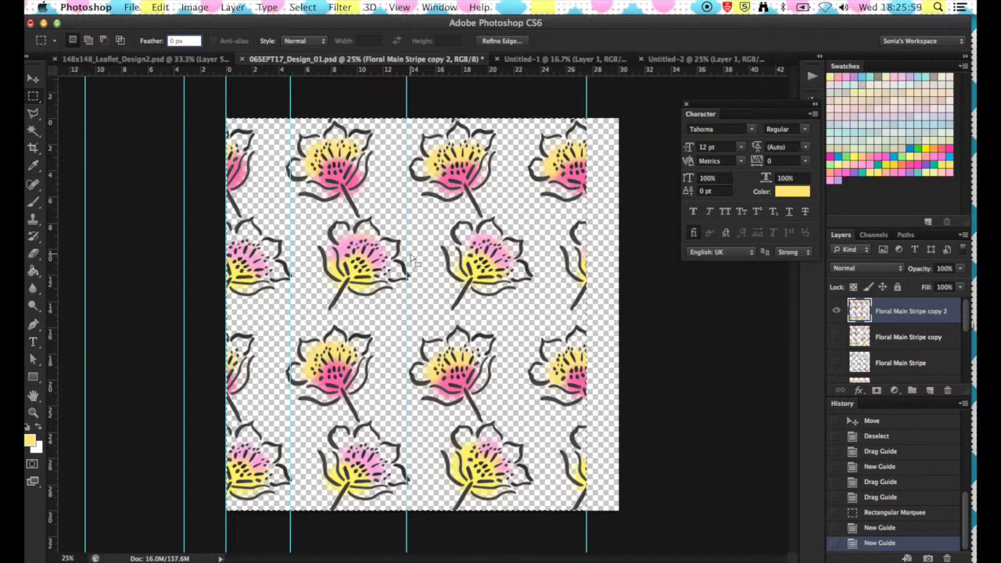
key(super+d)
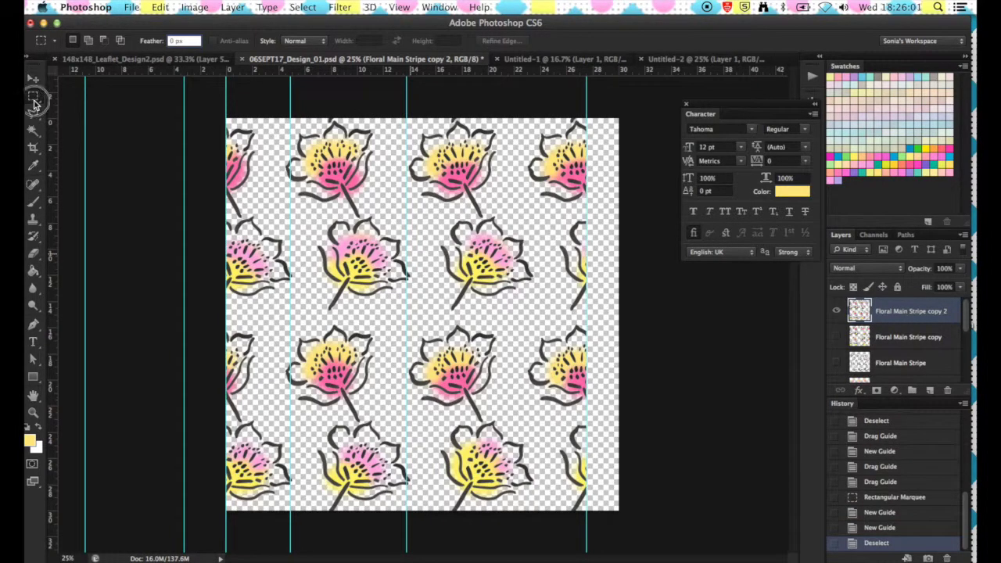
Step: Shift the flowers between the two rightmost guides slightly left to tighten the column gap, and realign the rightmost guide to their cut edge
drag(407, 119, 586, 510)
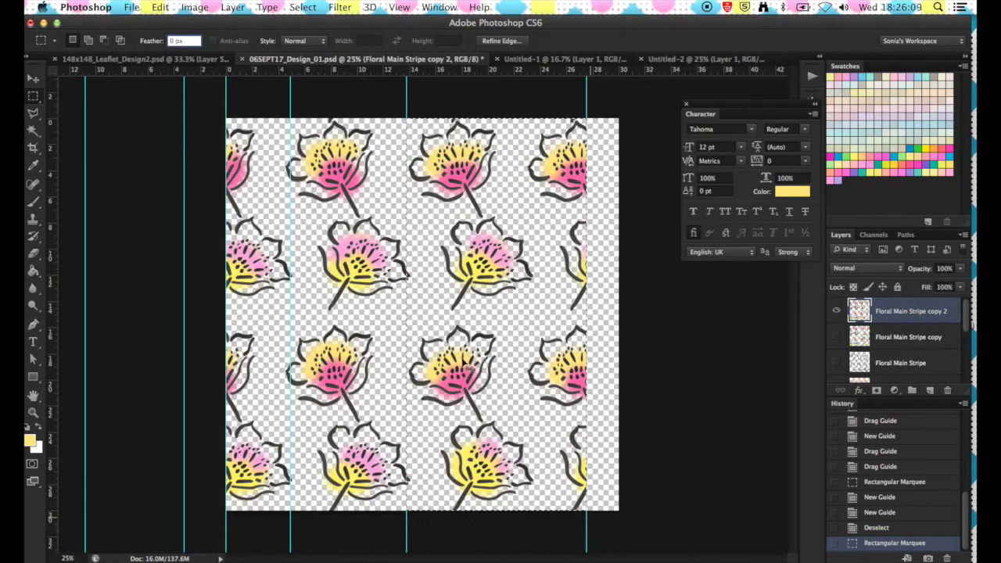
drag(465, 364, 460, 358)
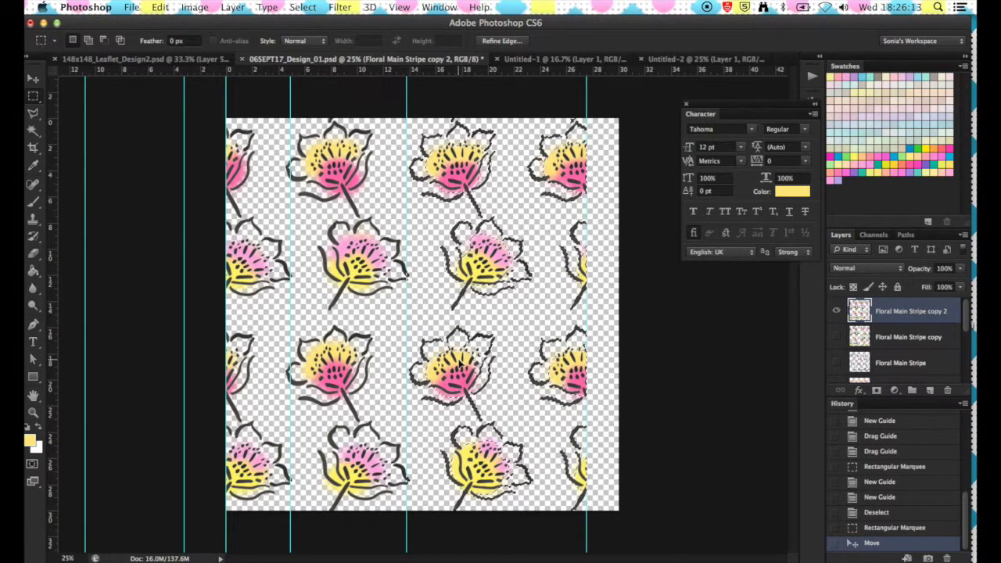
key(super+t)
drag(495, 314, 491, 314)
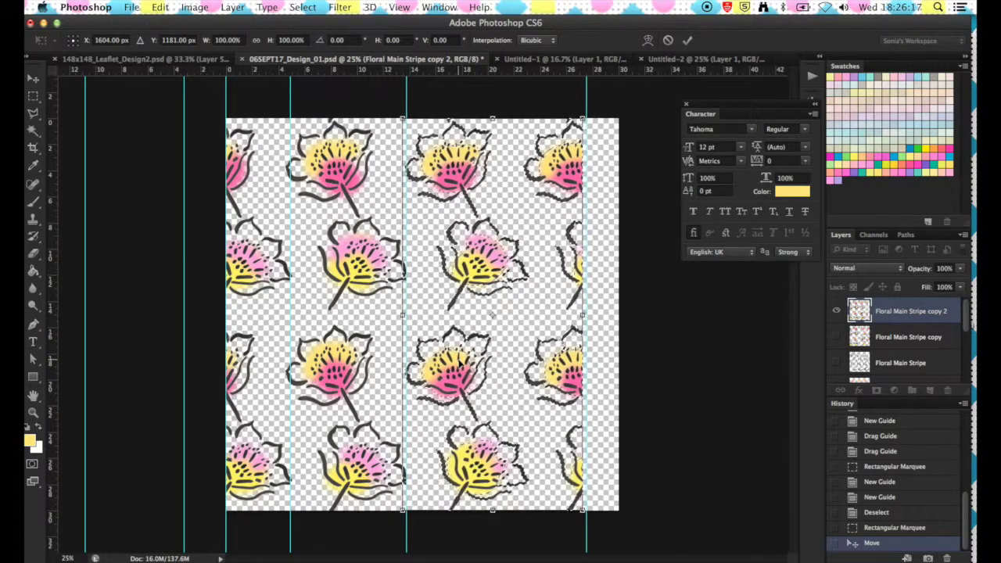
key(Return)
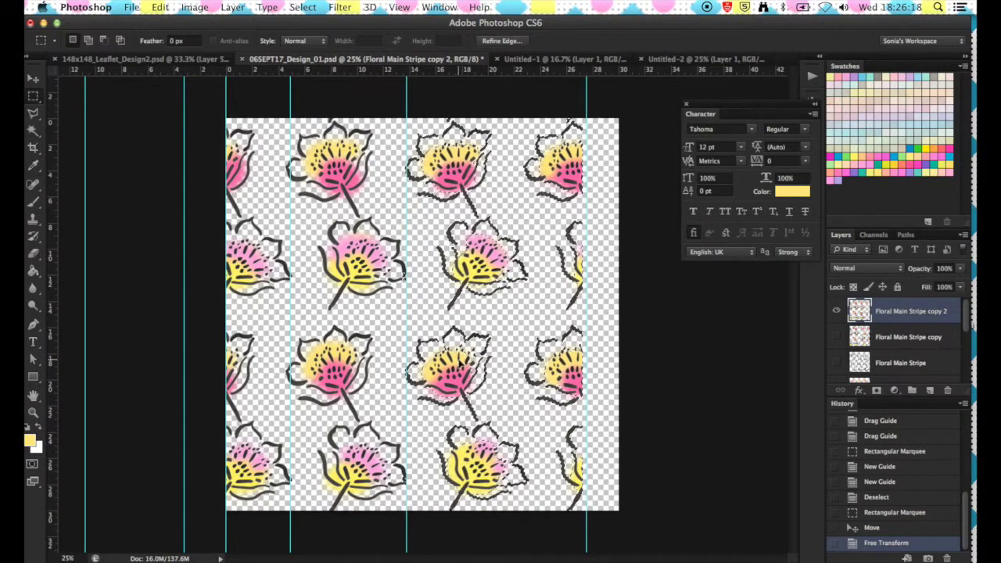
key(super+d)
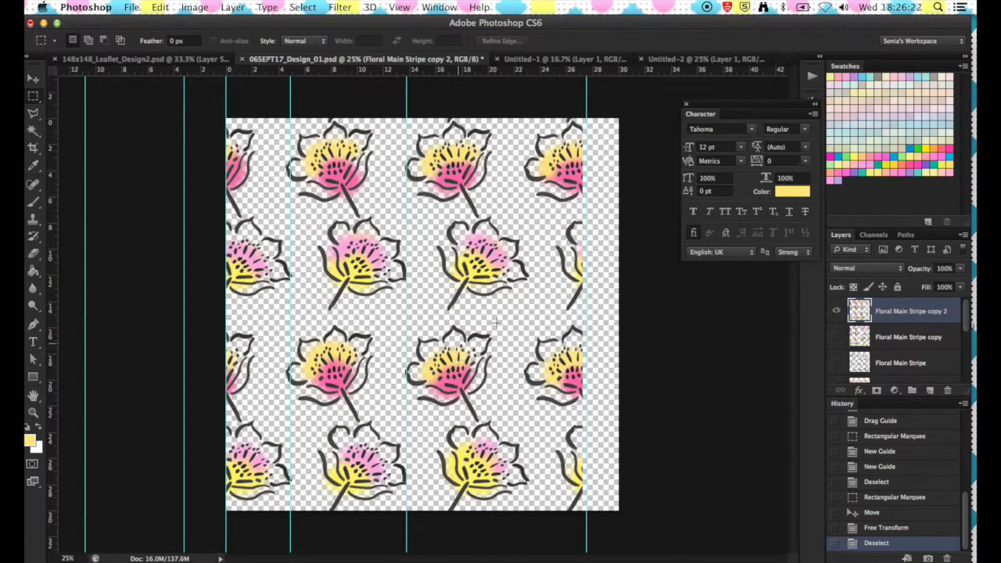
drag(587, 83, 582, 82)
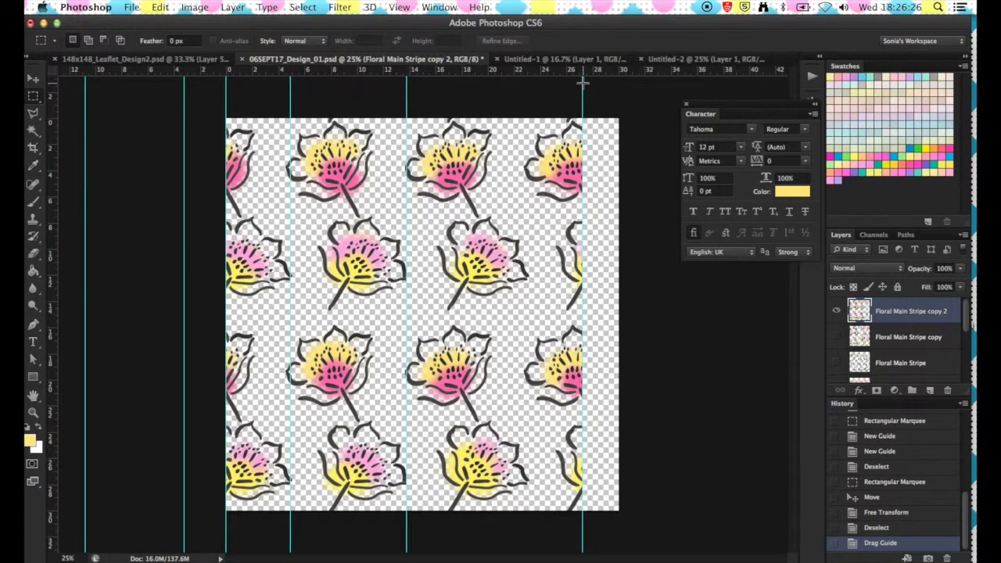
Step: Select the full-height repeat area from the canvas's left edge to the rightmost guide and define it as a pattern named Floral_2
drag(227, 118, 585, 512)
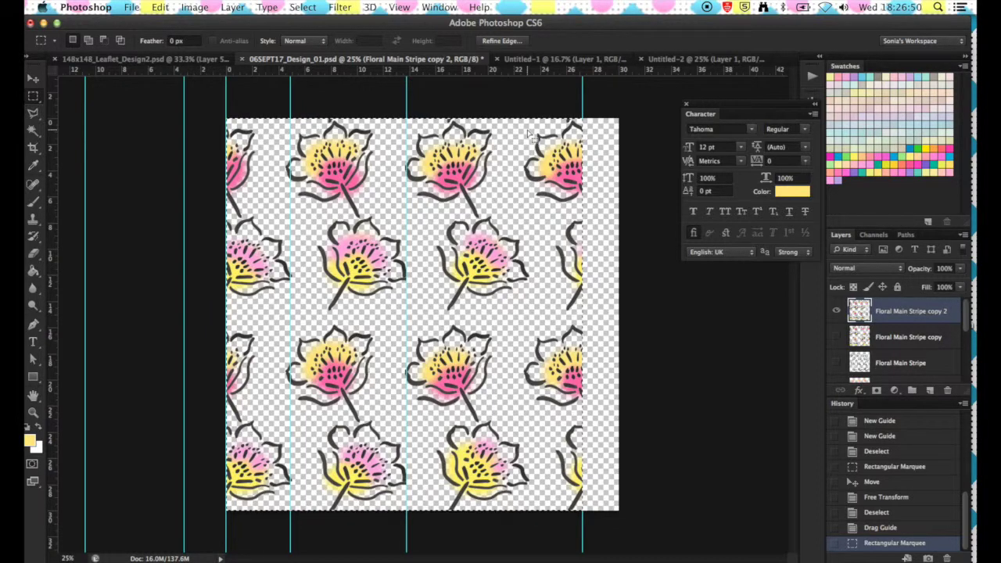
click(86, 7)
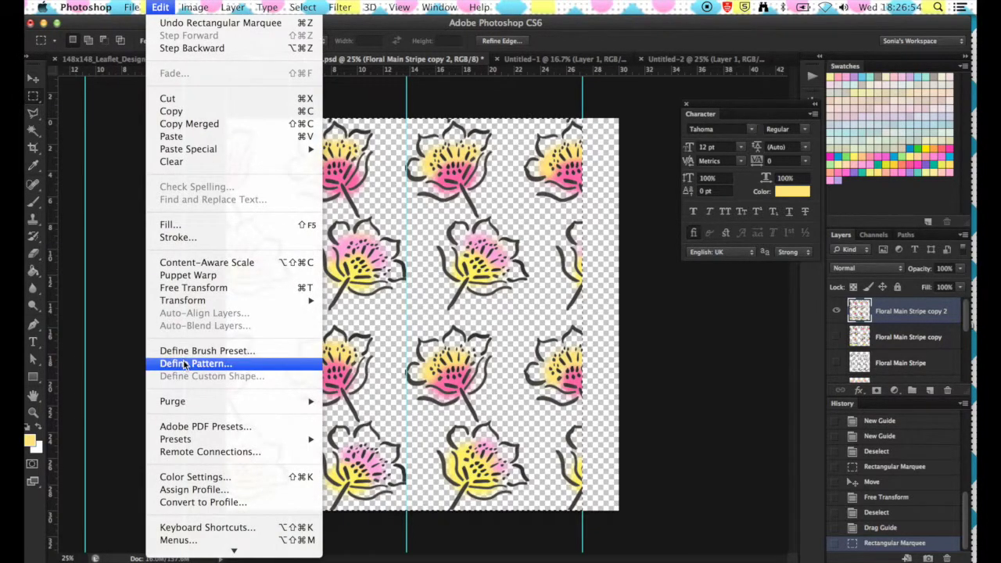
click(185, 364)
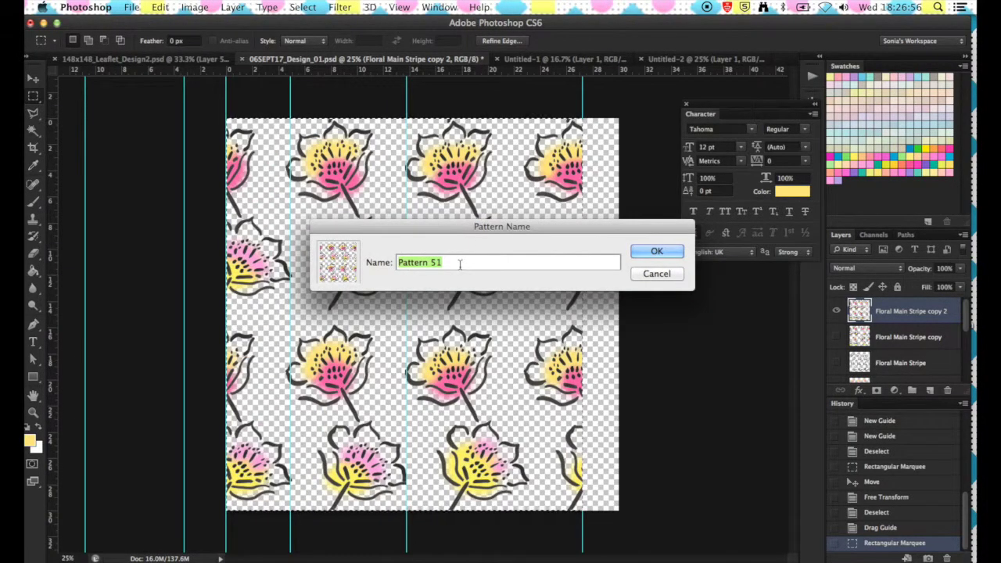
key(BackSpace)
text(Flr)
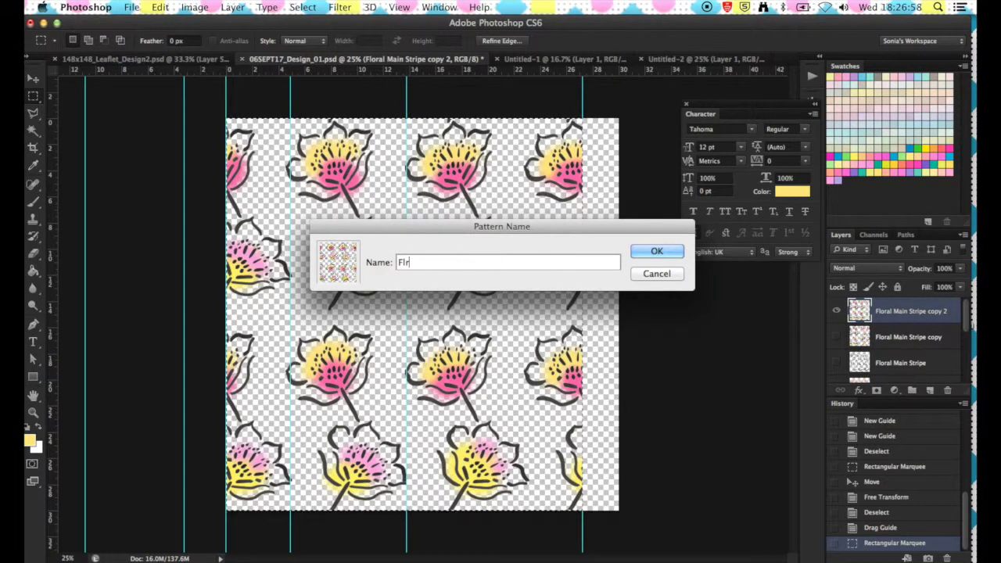
key(BackSpace)
text(oral_2)
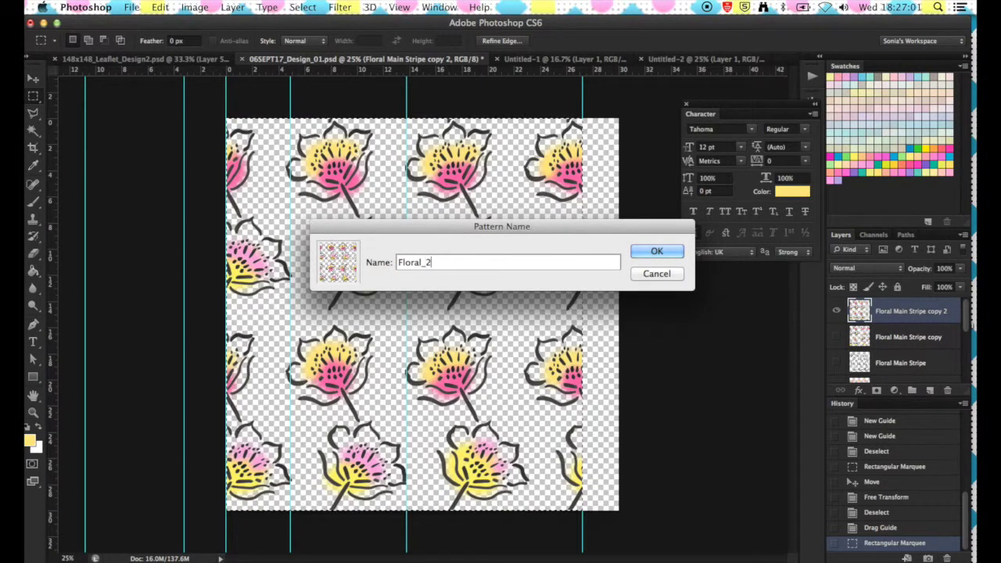
click(657, 252)
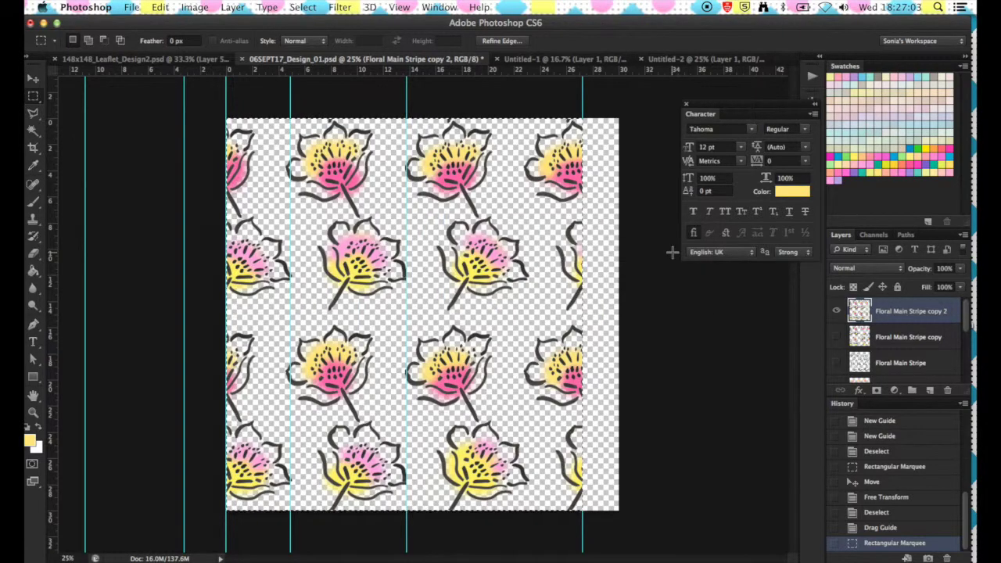
Step: In the Untitled-1 document, add a new layer above Layer 1 and hide Layer 1
click(565, 59)
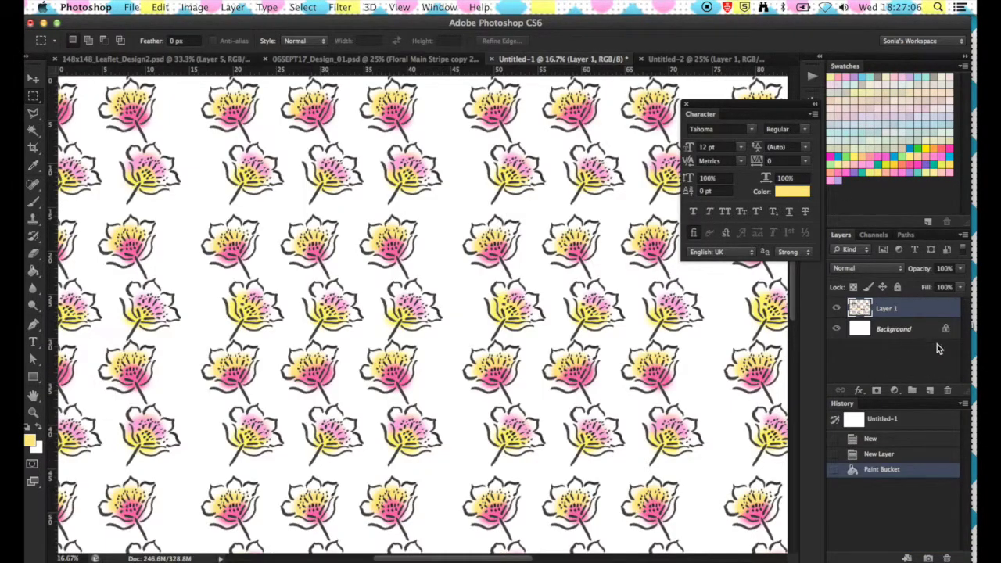
click(929, 390)
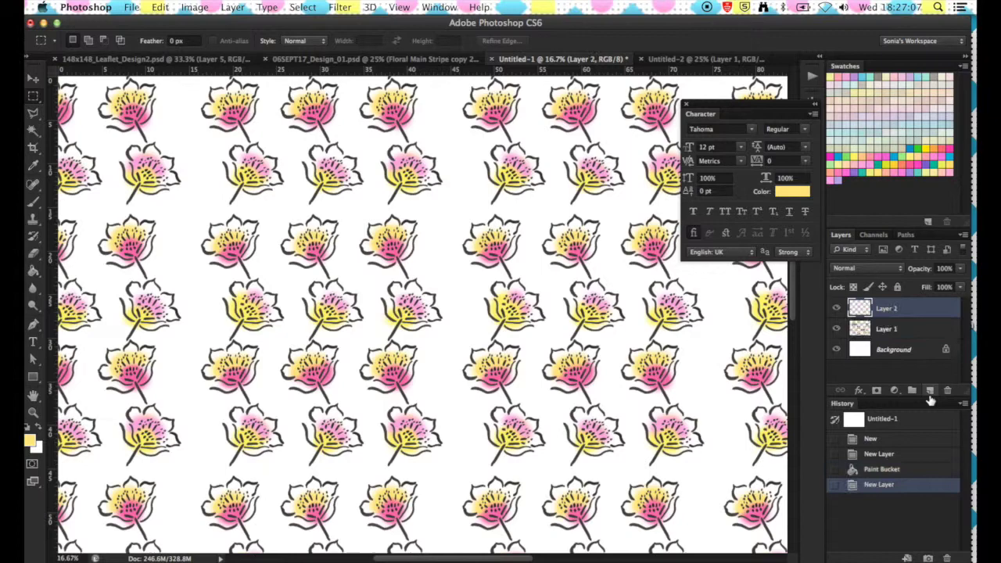
click(838, 328)
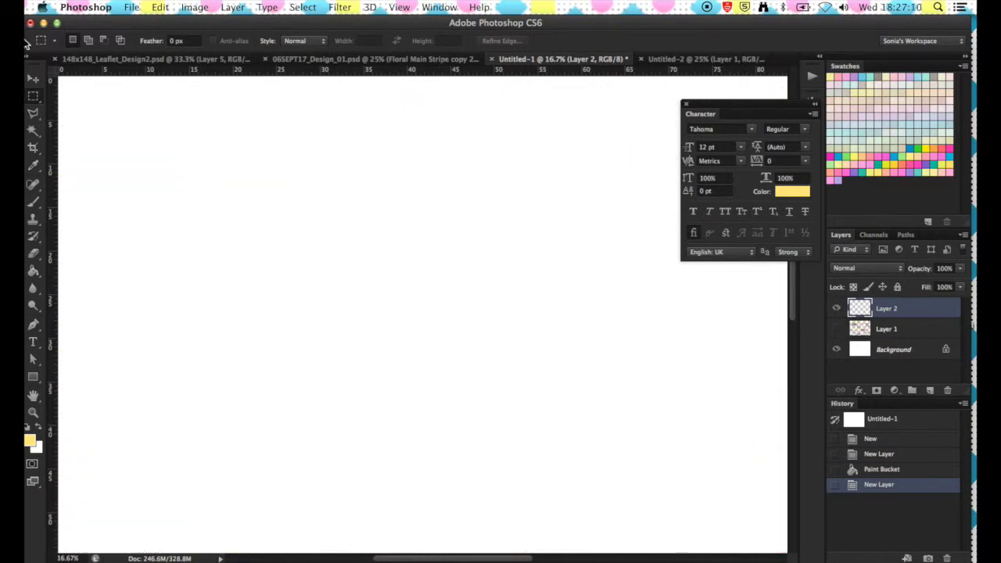
Step: Fill the new empty layer with the Floral_2 pattern using the Paint Bucket
click(33, 269)
click(138, 41)
scroll(134, 136, down, 2)
click(77, 122)
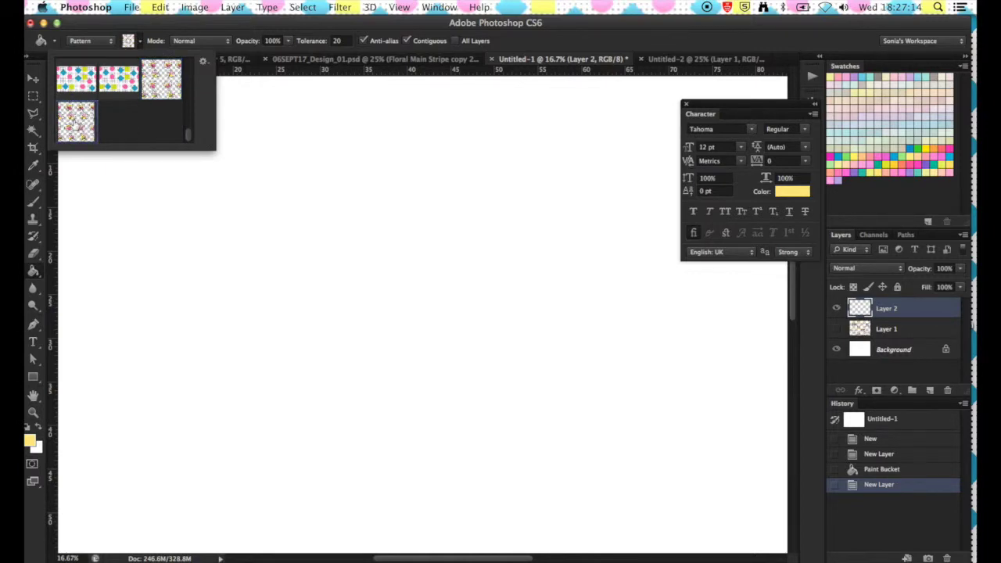
click(179, 223)
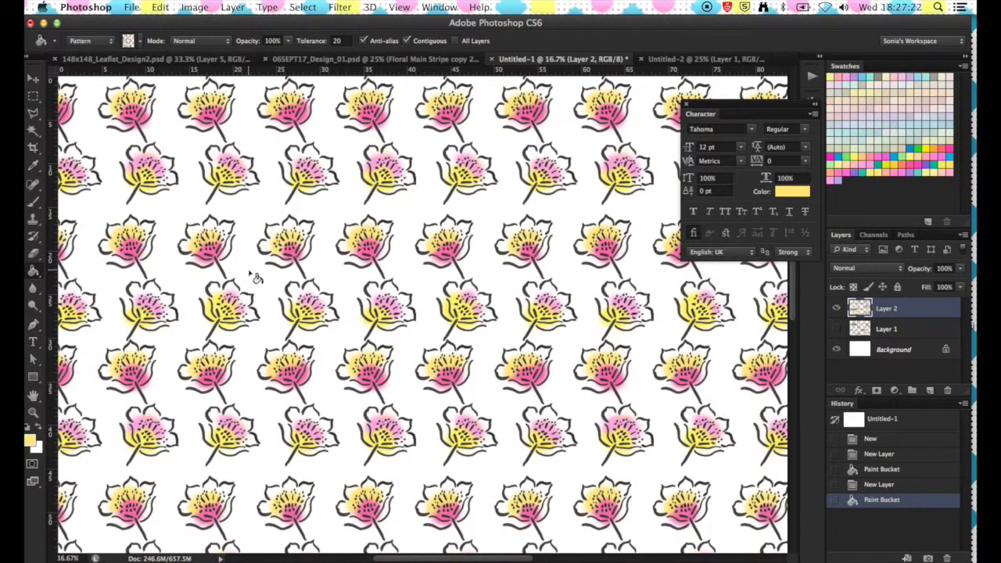
Step: Compare the new pattern fill with the earlier one by briefly showing Layer 1 beneath it, then hiding it again
scroll(257, 277, up, 5)
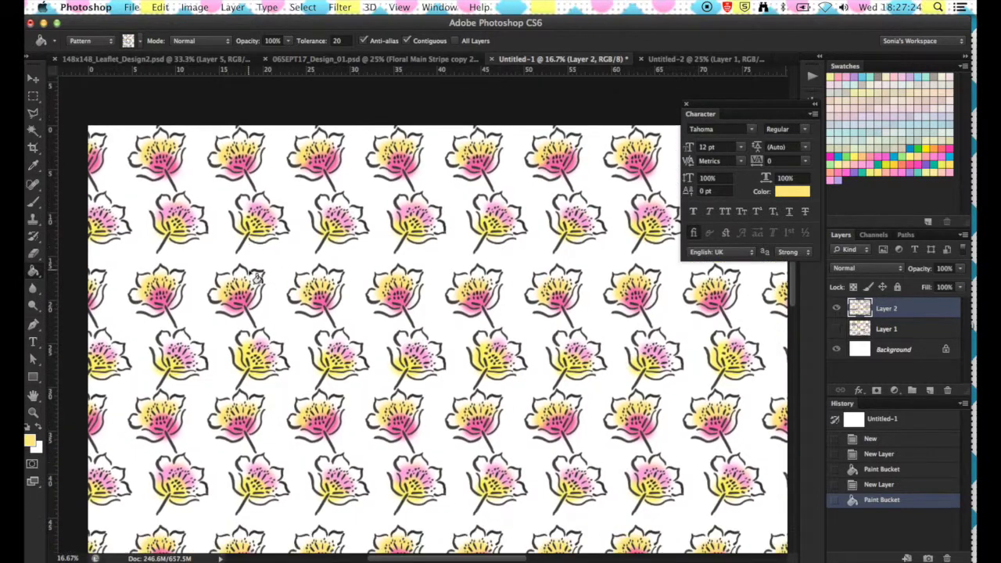
click(836, 329)
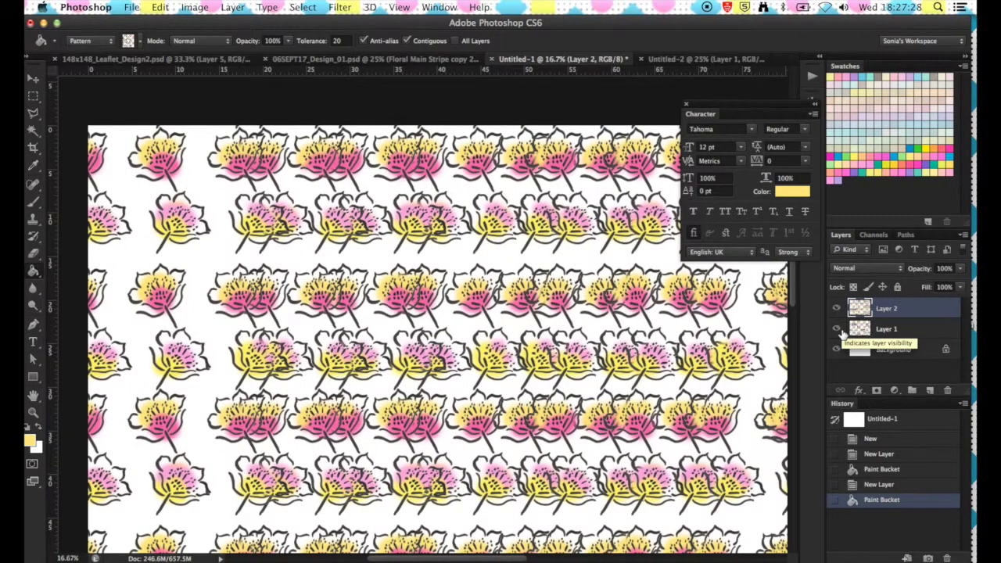
click(837, 329)
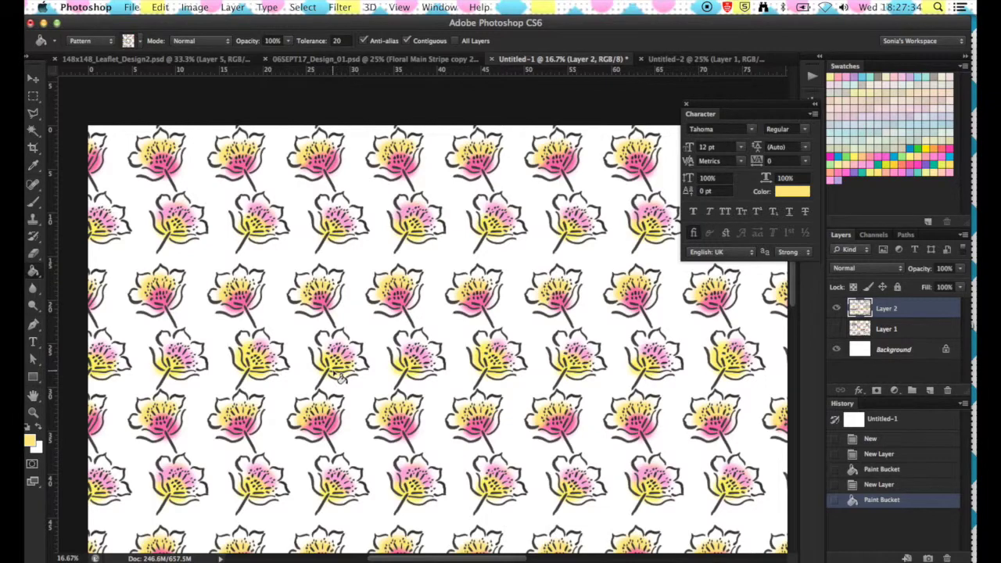
Step: Examine the Floral_2 fill at 33.33% zoom across several repeats for even column spacing and clean joins
scroll(340, 377, down, 3)
scroll(340, 377, left, 2)
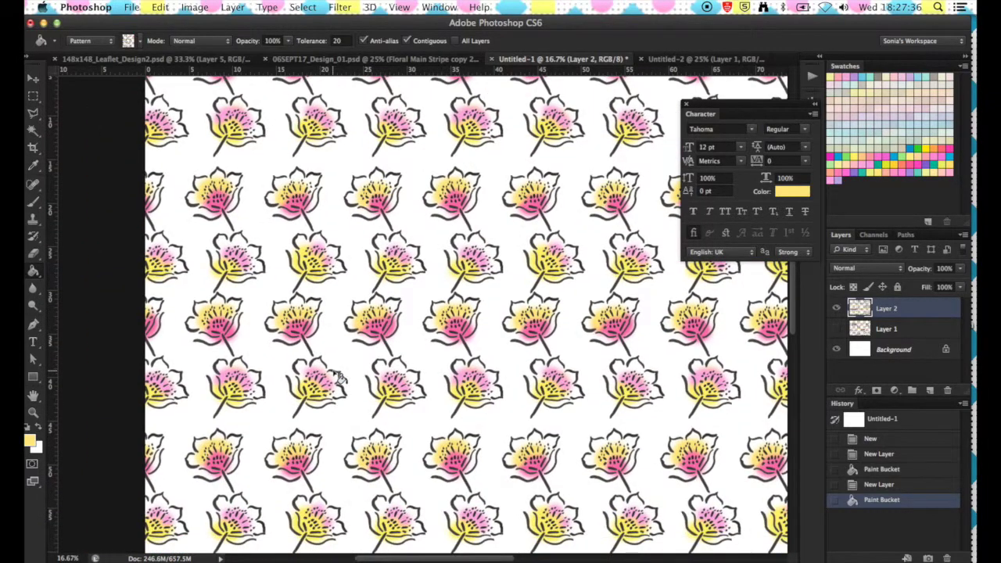
scroll(340, 377, up, 3)
key(super+equal)
key(super+equal)
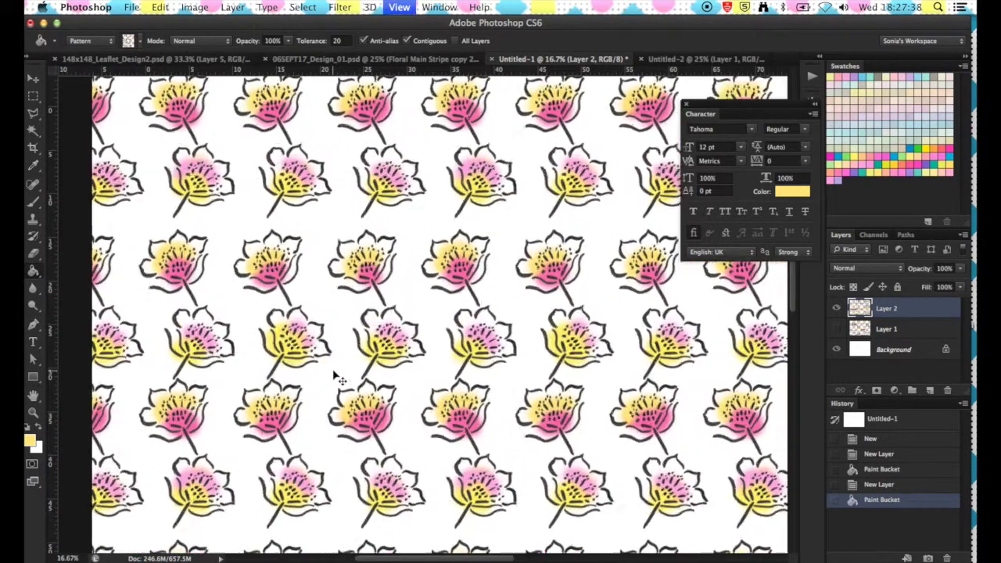
scroll(340, 378, up, 2)
scroll(340, 377, down, 3)
scroll(340, 378, left, 1)
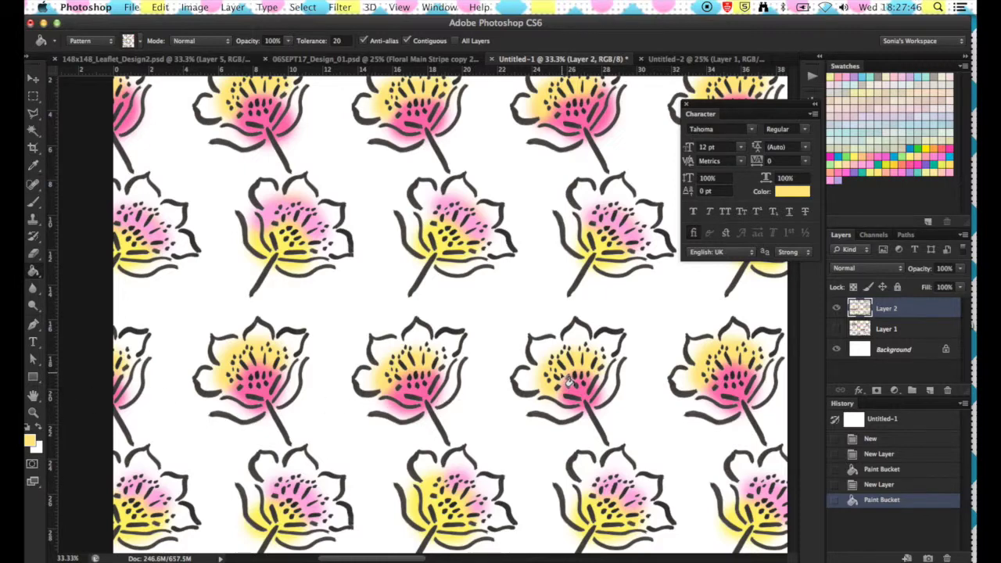
scroll(567, 379, up, 1)
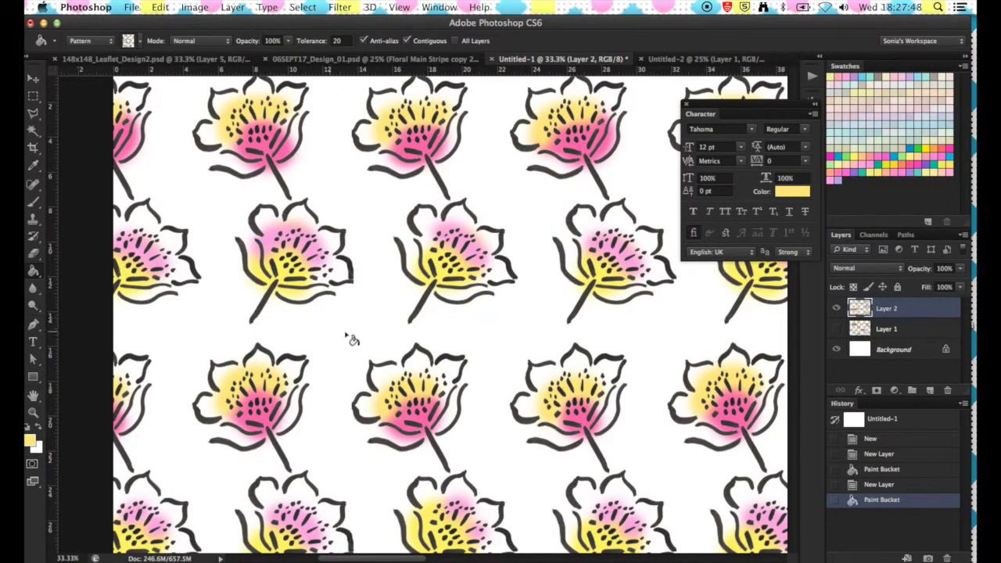
scroll(391, 336, up, 4)
scroll(391, 336, right, 1)
scroll(393, 321, down, 4)
scroll(393, 321, right, 1)
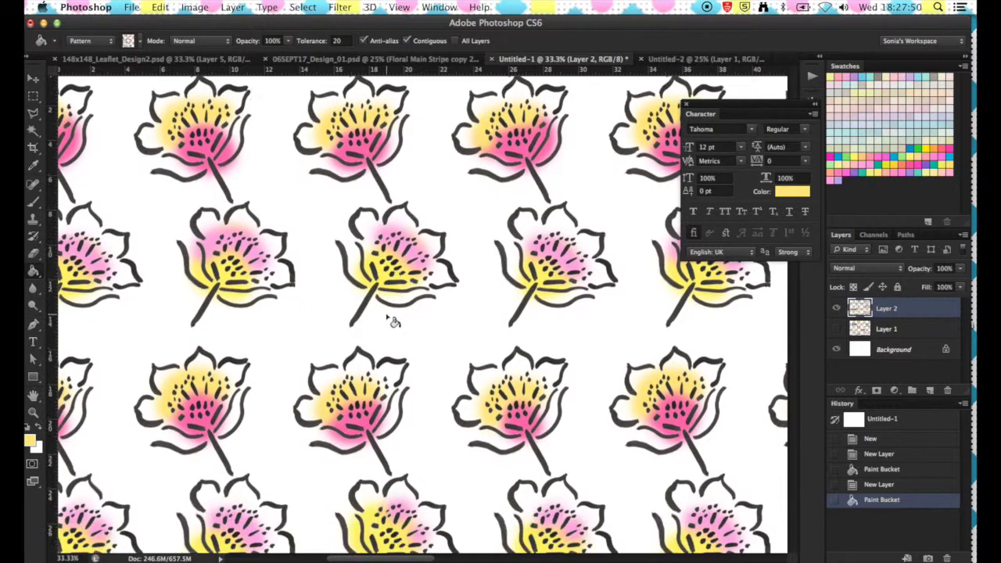
scroll(336, 355, up, 3)
scroll(336, 356, left, 1)
scroll(336, 360, down, 1)
scroll(340, 362, down, 5)
scroll(340, 361, right, 1)
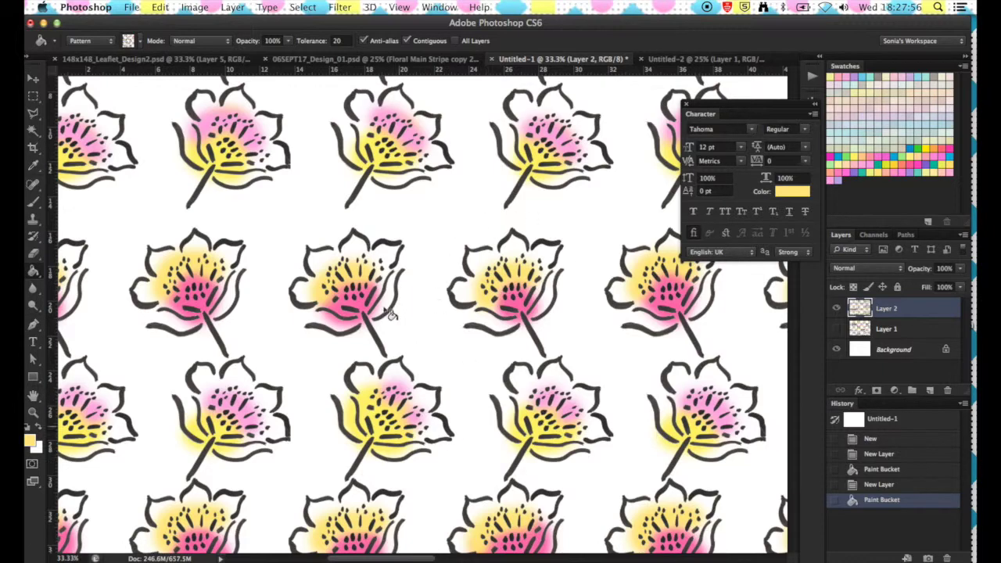
Step: Examine the Floral_2 fill from the document's upper-left corner across many repeats at 16.67% zoom
scroll(473, 319, up, 5)
scroll(473, 319, left, 1)
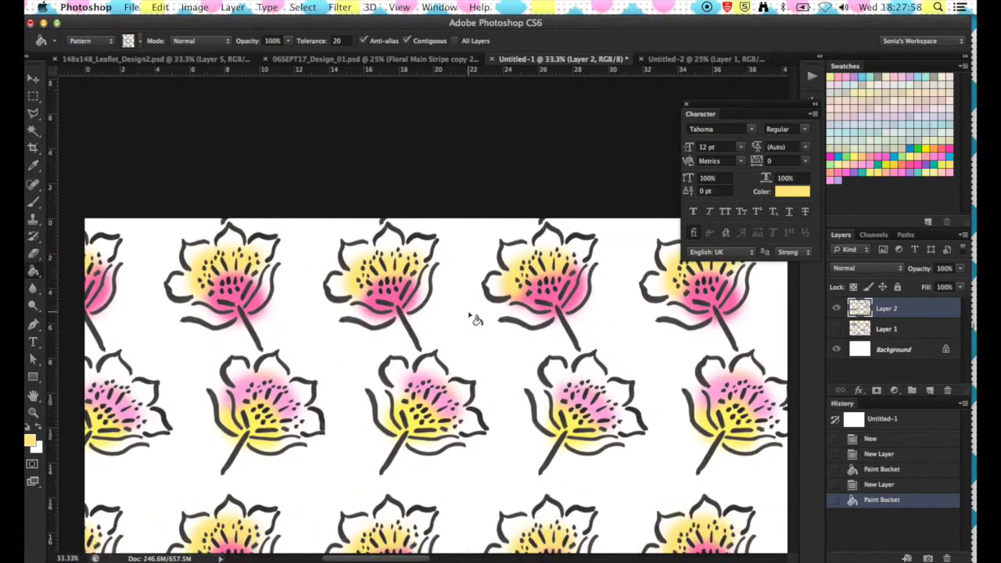
key(super+minus)
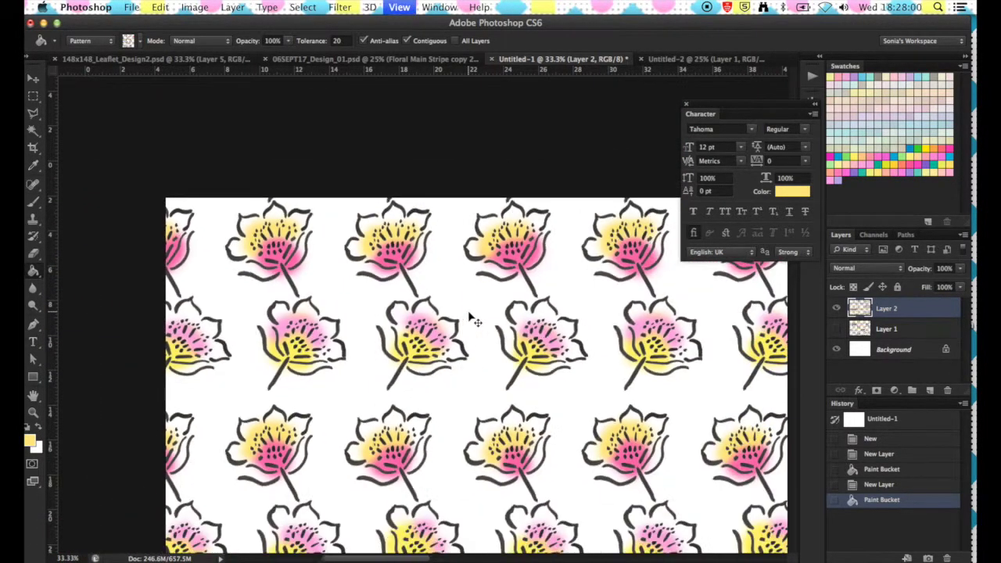
key(super+minus)
scroll(473, 318, down, 4)
scroll(473, 319, right, 2)
scroll(474, 319, up, 2)
scroll(474, 319, left, 1)
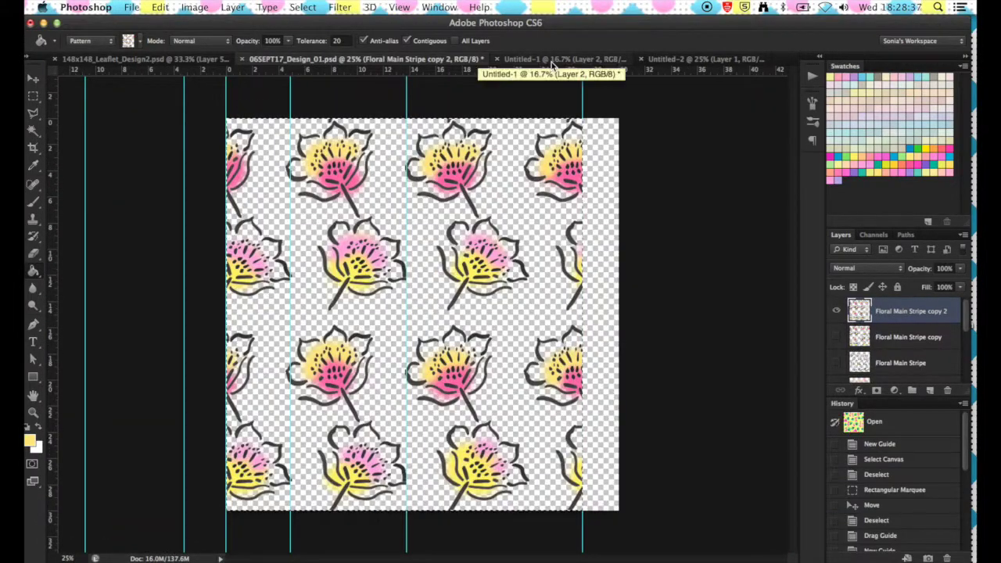
Step: Compare the Untitled-1 pattern fill with its source tile in 06SEPT17_Design_01.psd
click(551, 61)
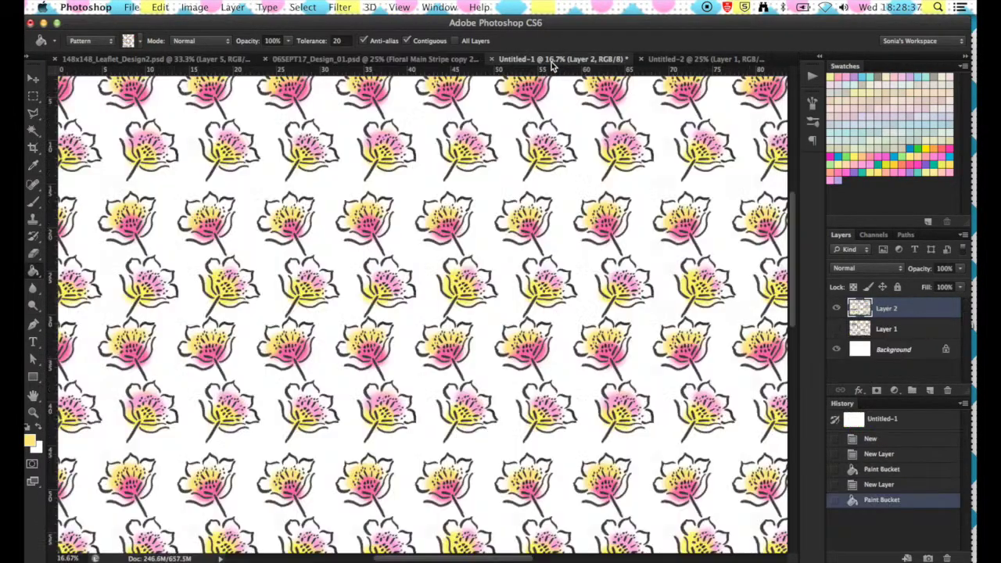
click(449, 65)
click(550, 61)
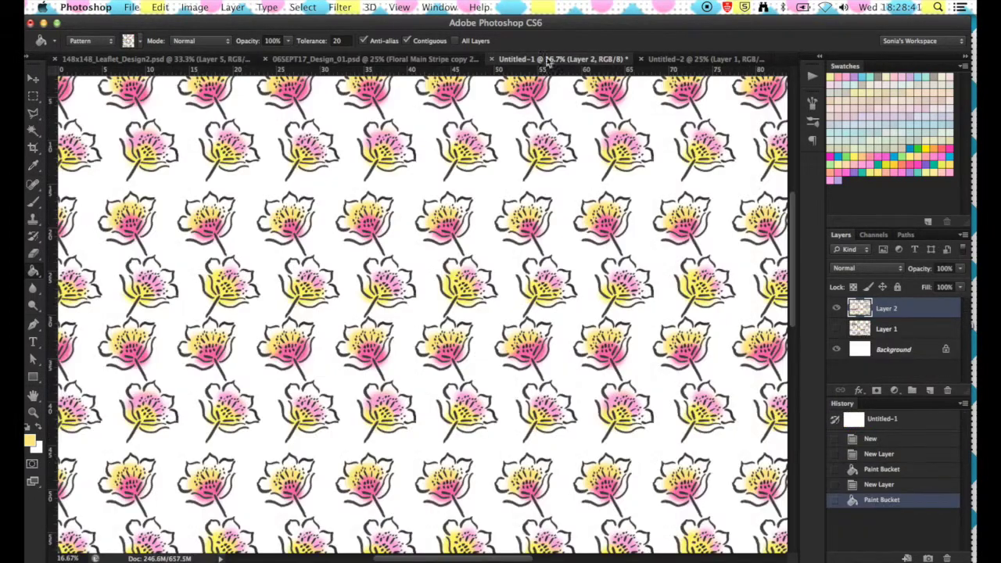
Step: In 06SEPT17_Design_01.psd, show and select Layer 6 with the coloured dash marks, and hide Floral Main Stripe copy 2
click(436, 62)
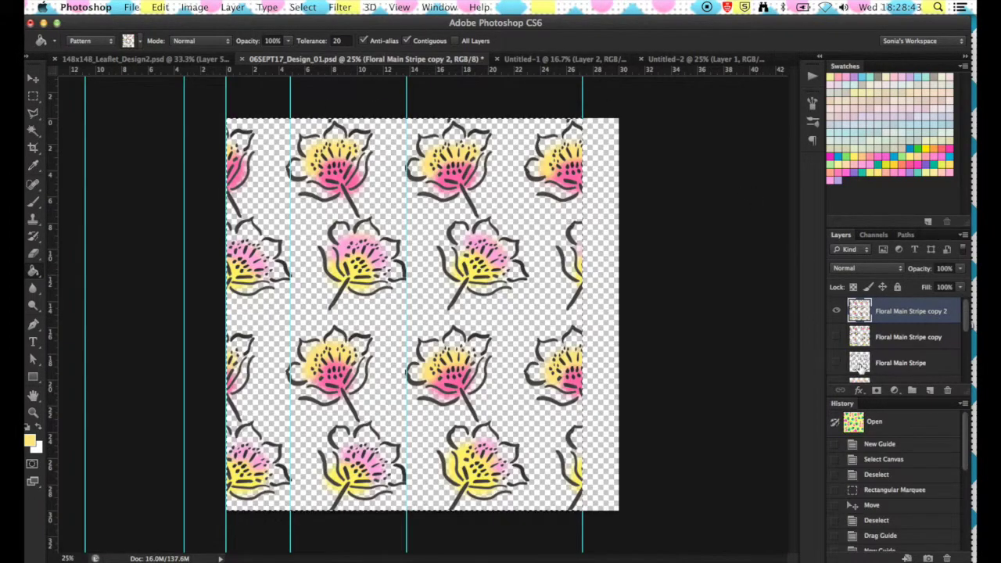
scroll(860, 367, down, 5)
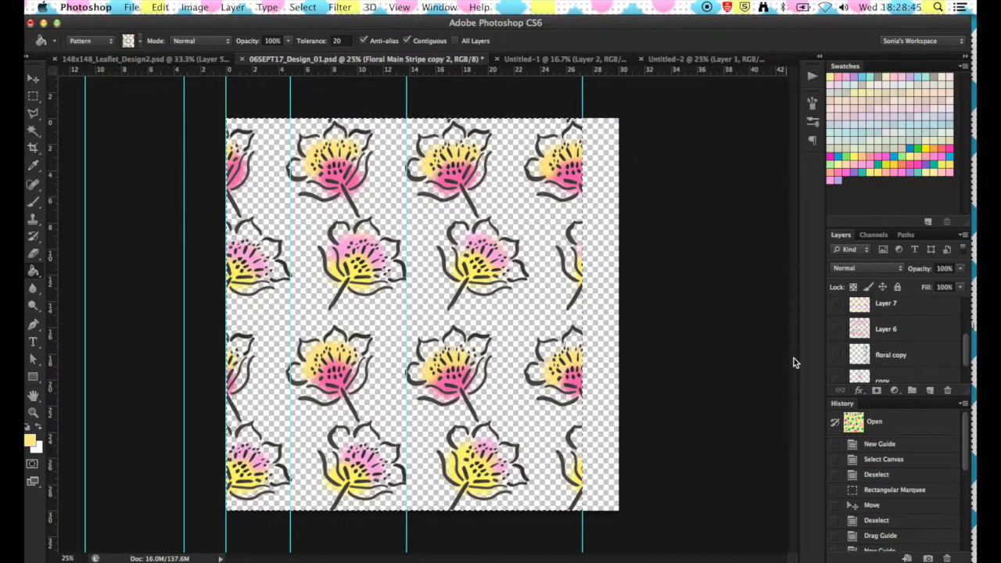
click(837, 332)
click(884, 333)
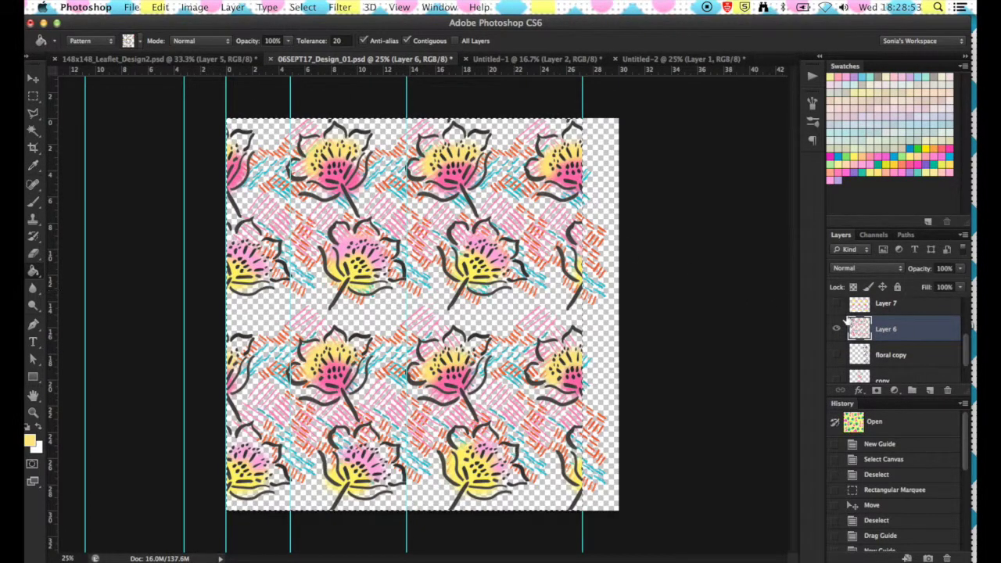
scroll(841, 314, up, 3)
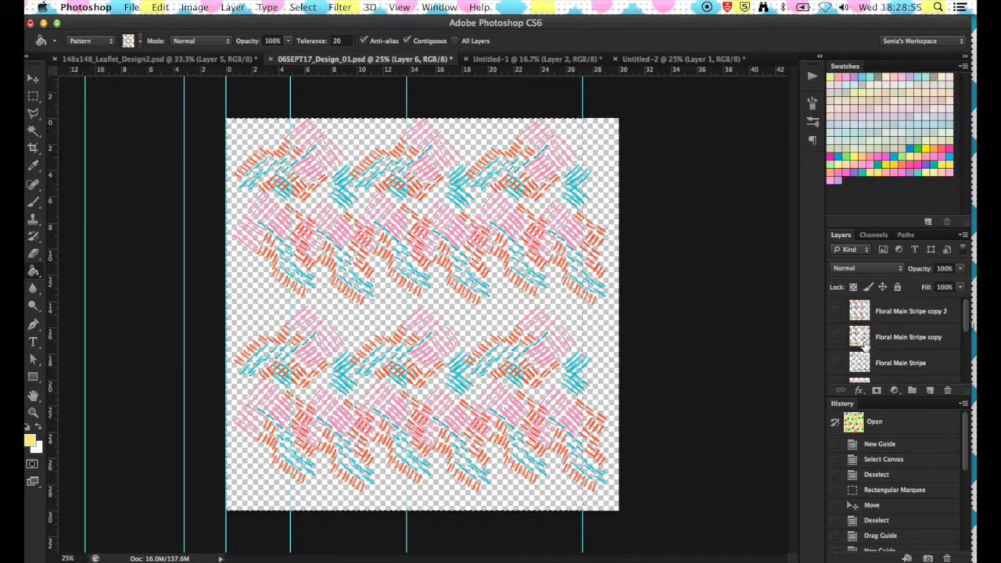
scroll(864, 344, down, 1)
scroll(884, 355, down, 2)
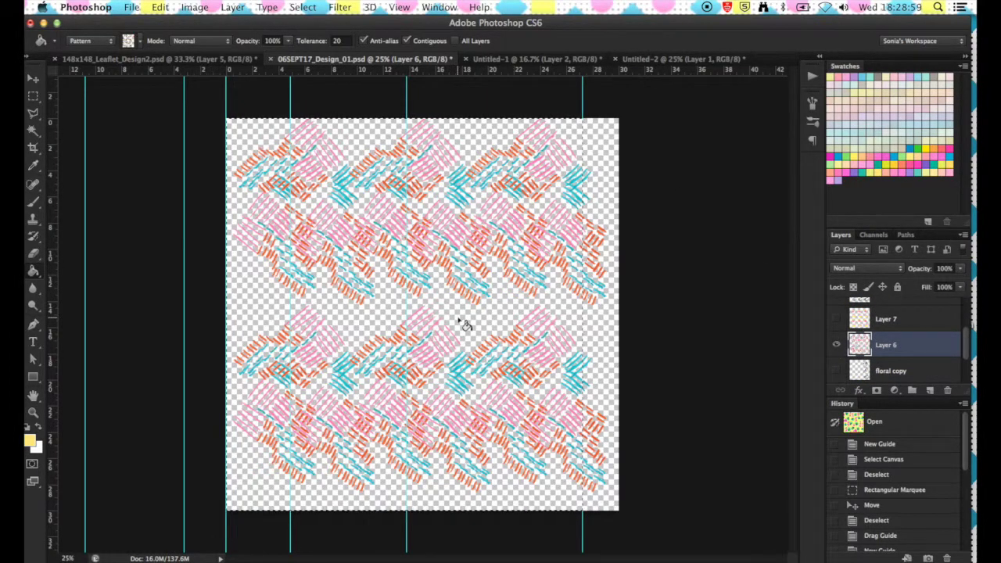
Step: Select the entire canvas and define the Layer 6 dash marks as a pattern, keeping the suggested name
key(ctrl+d)
key(ctrl+a)
click(130, 7)
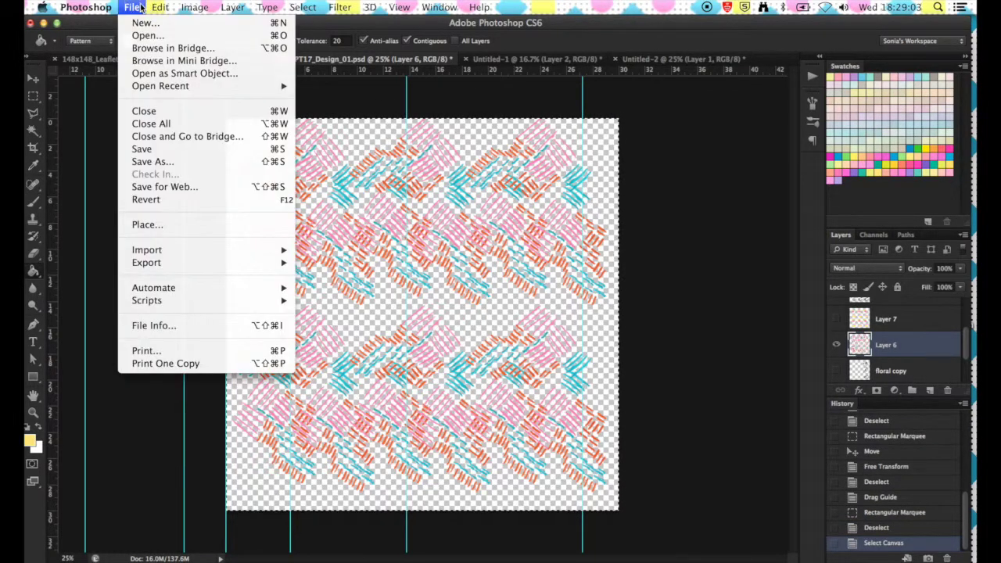
mouse_move(164, 7)
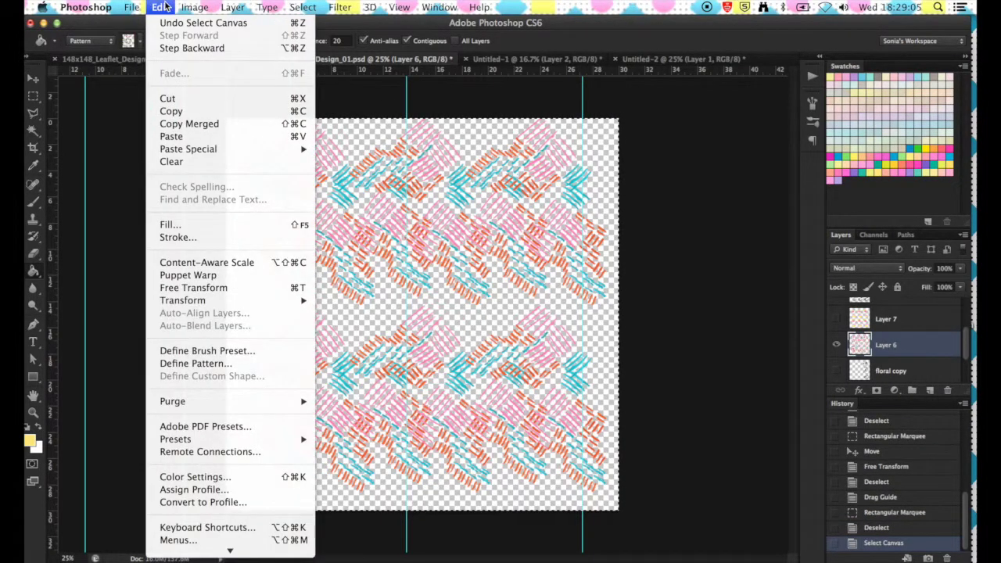
click(185, 363)
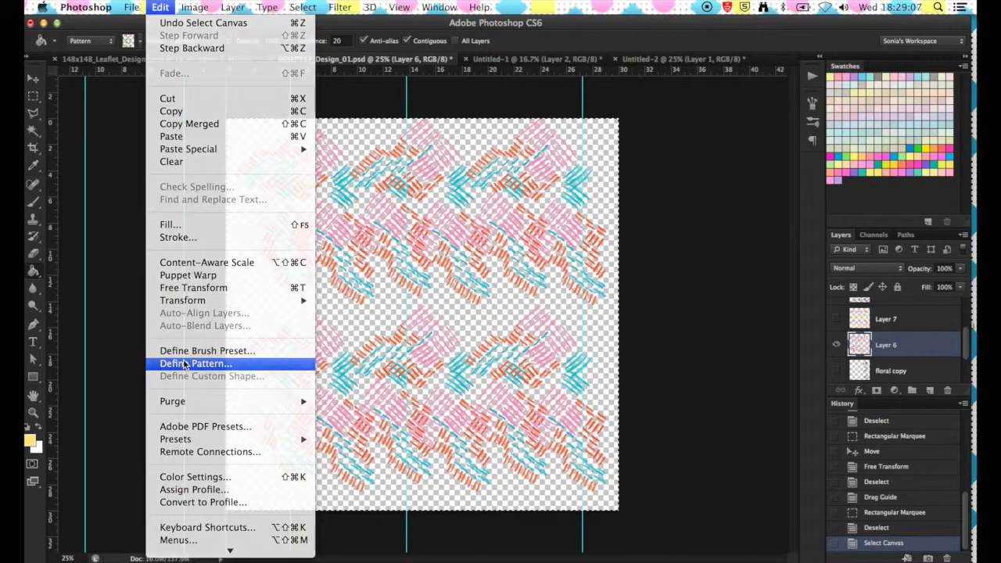
key(Return)
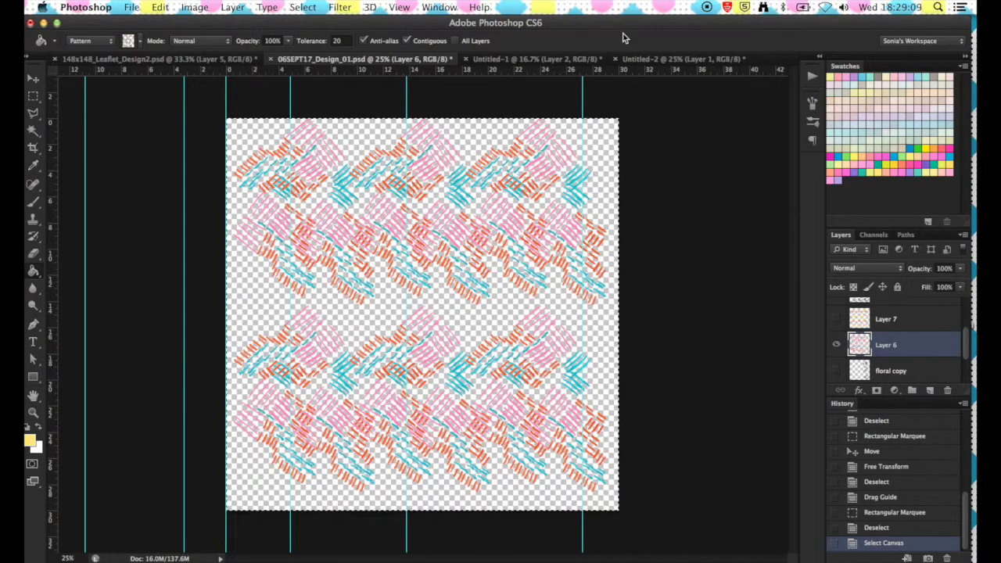
Step: In the Untitled-1 document, add a new layer and place it directly beneath Layer 2
click(555, 63)
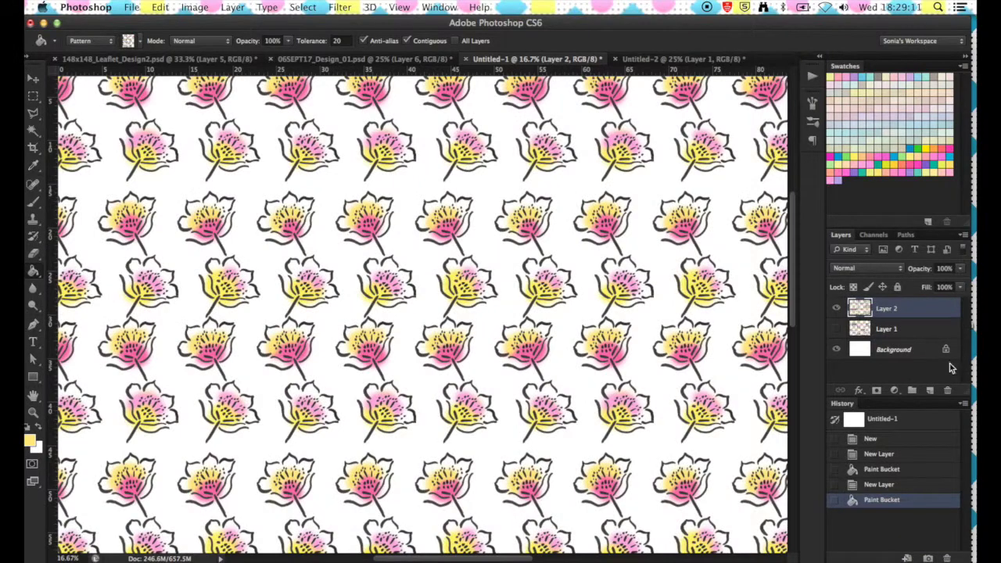
click(929, 390)
click(899, 311)
drag(899, 313, 886, 340)
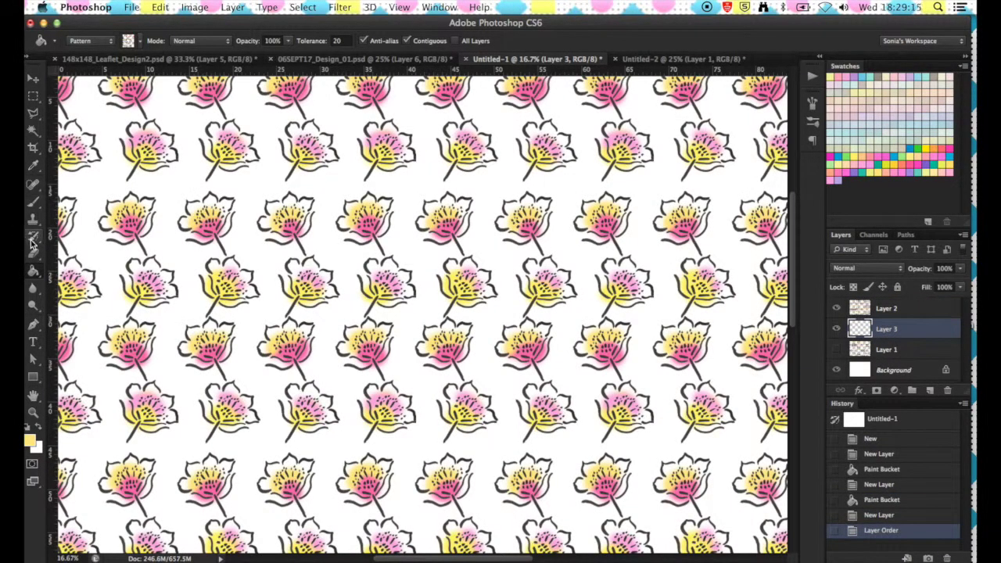
Step: Fill the new empty layer with the coloured dash-mark pattern using the Paint Bucket
click(138, 40)
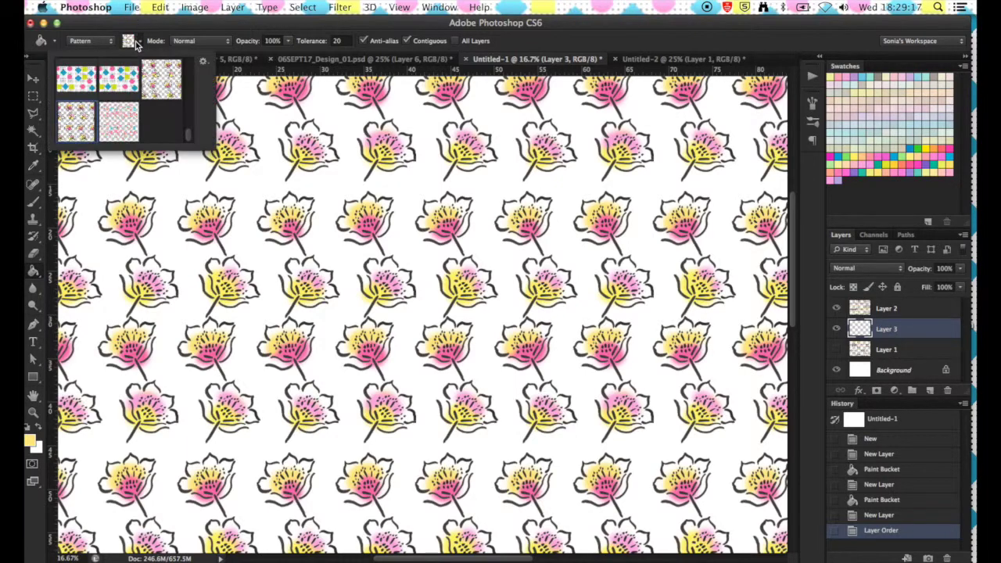
click(122, 122)
click(167, 183)
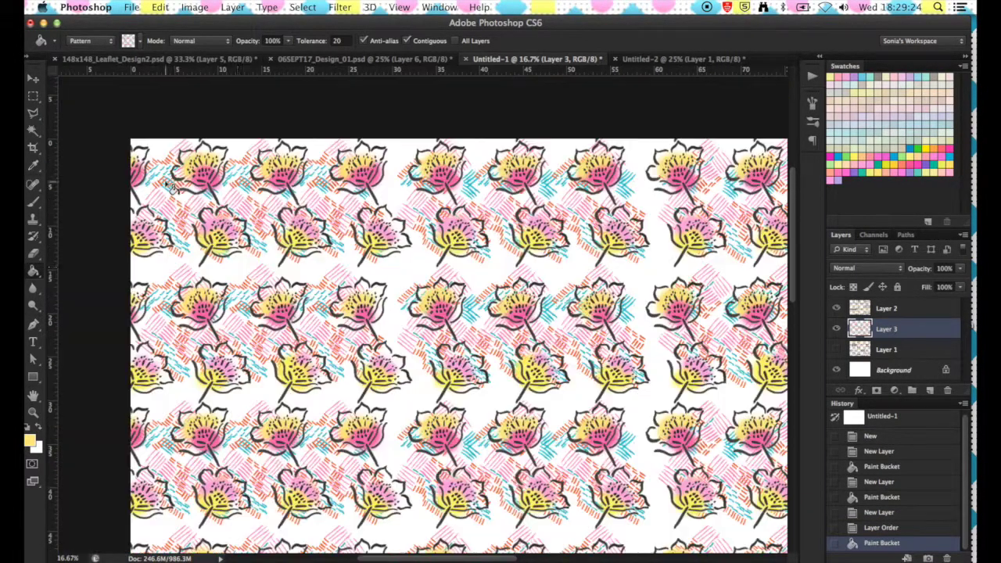
Step: Examine the dash-mark fill behind the flowers at 50% zoom for gaps and misaligned joins between repeats
key(super+equal)
key(super+equal)
key(super+equal)
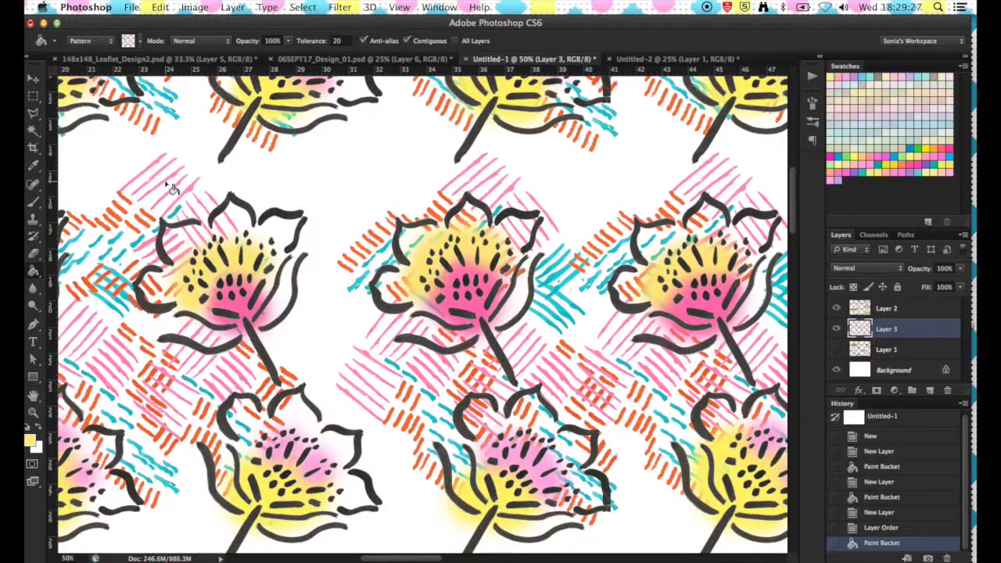
scroll(252, 232, left, 10)
scroll(251, 231, left, 5)
scroll(251, 231, up, 5)
scroll(252, 232, left, 5)
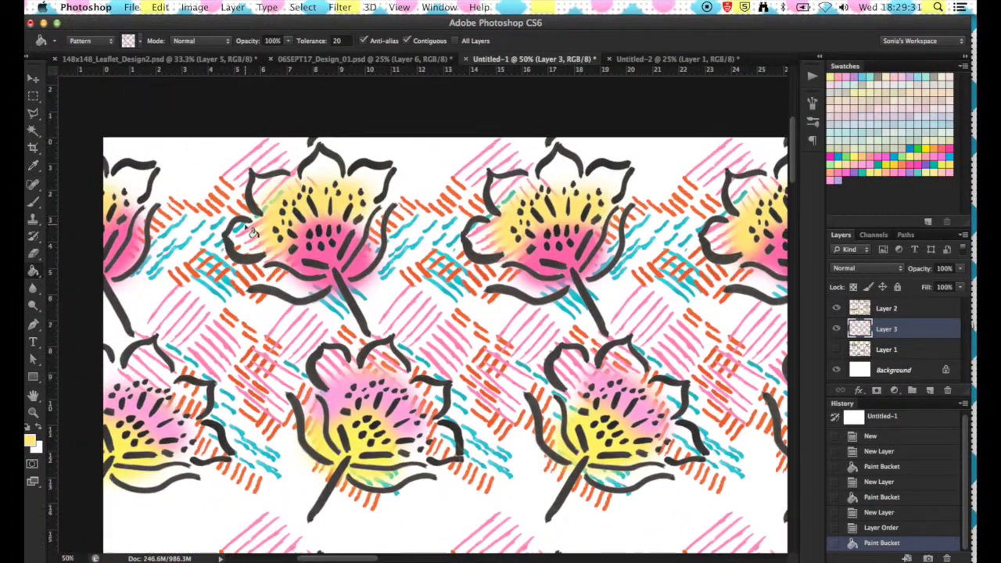
scroll(251, 232, down, 10)
scroll(252, 232, right, 10)
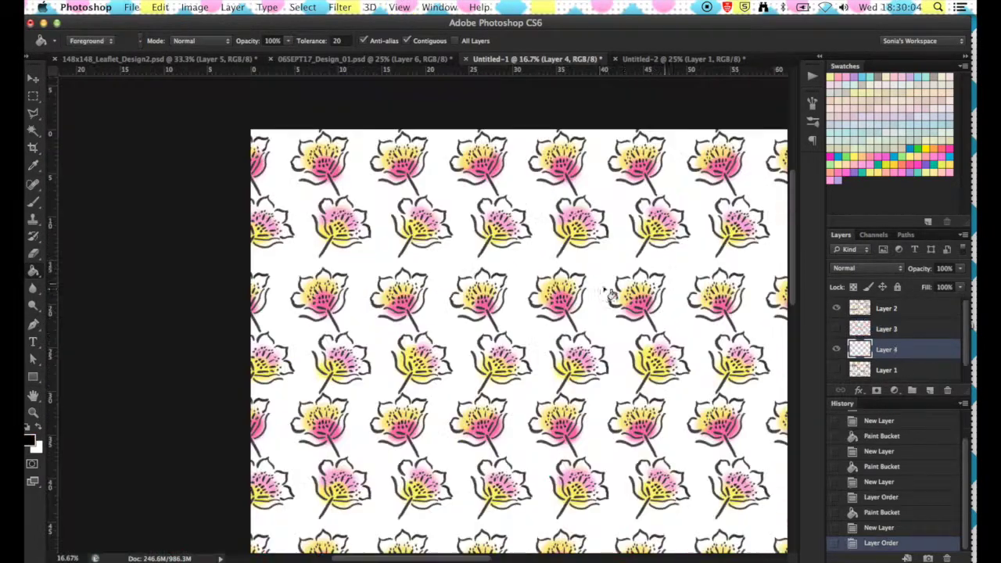
Step: Examine the floral fill without the dash marks, across several repeats at 16.67% zoom and in close-up at 100%
scroll(607, 294, down, 5)
scroll(606, 293, right, 3)
scroll(606, 294, right, 5)
scroll(606, 294, up, 3)
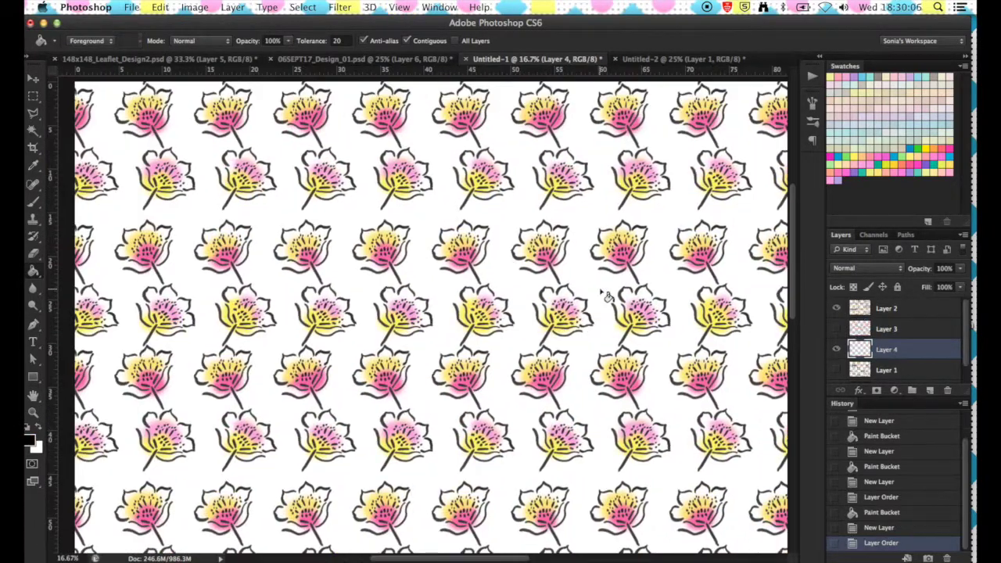
scroll(606, 294, up, 2)
scroll(606, 294, left, 4)
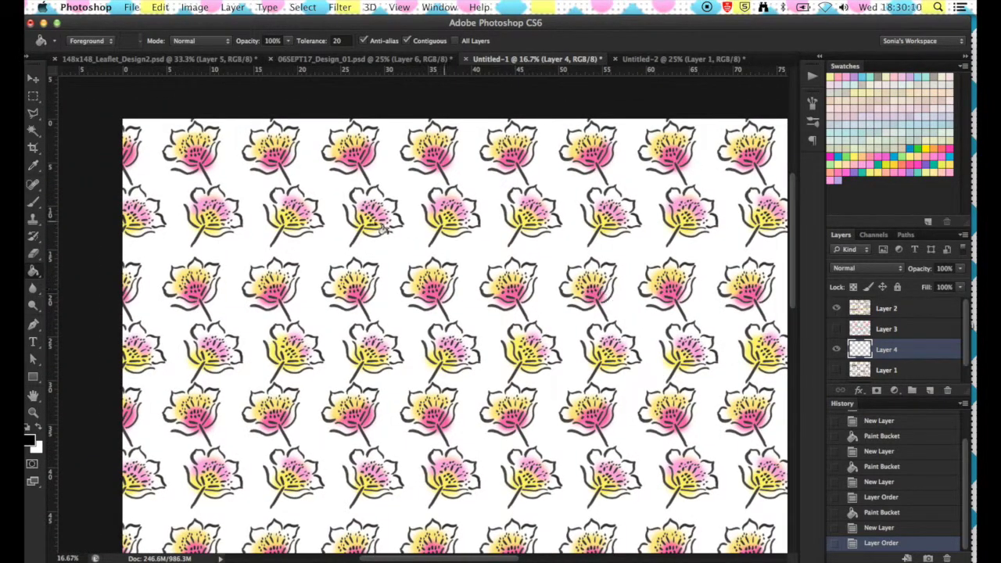
key(super+equal)
key(super+equal)
key(super+equal)
key(super+equal)
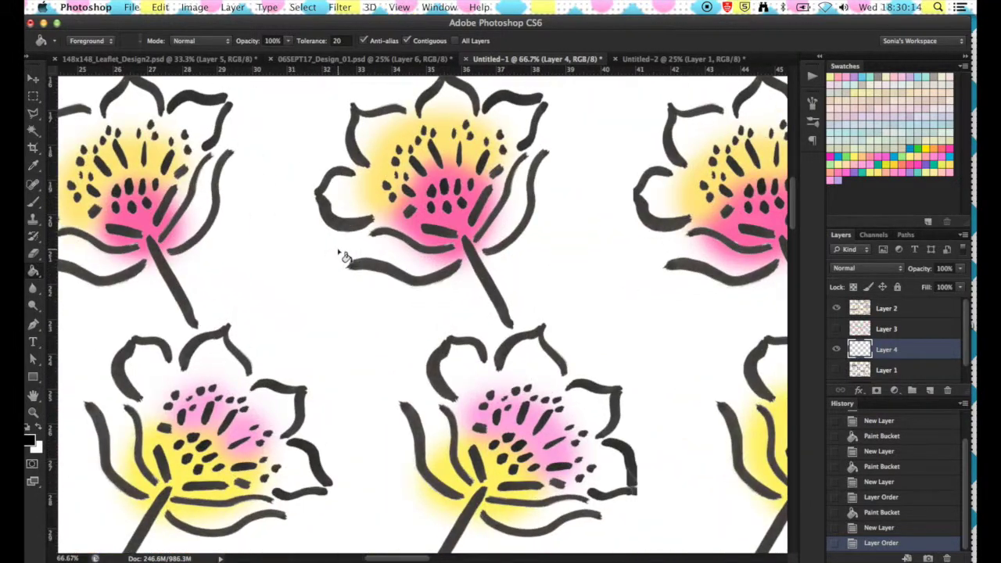
key(super+equal)
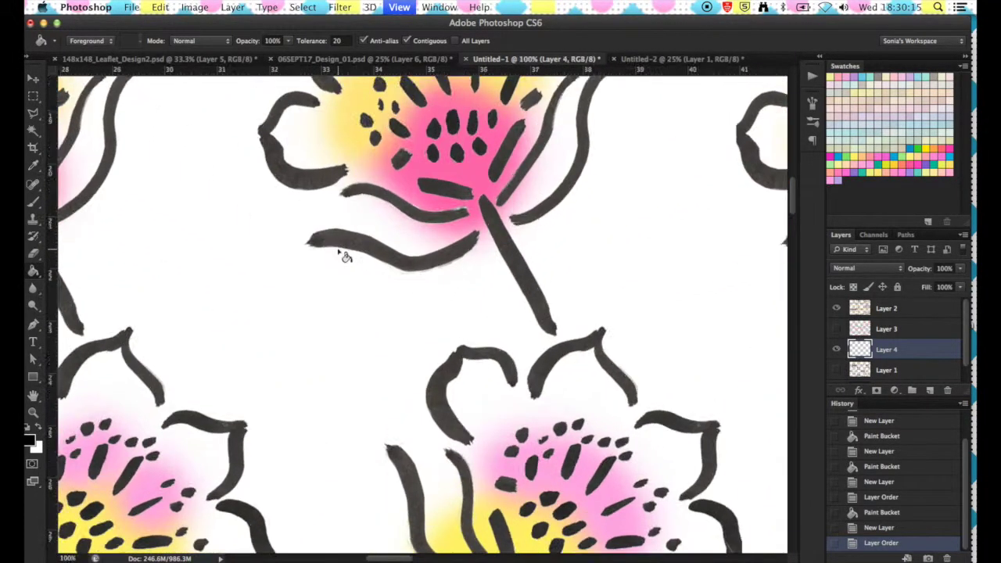
scroll(344, 256, right, 5)
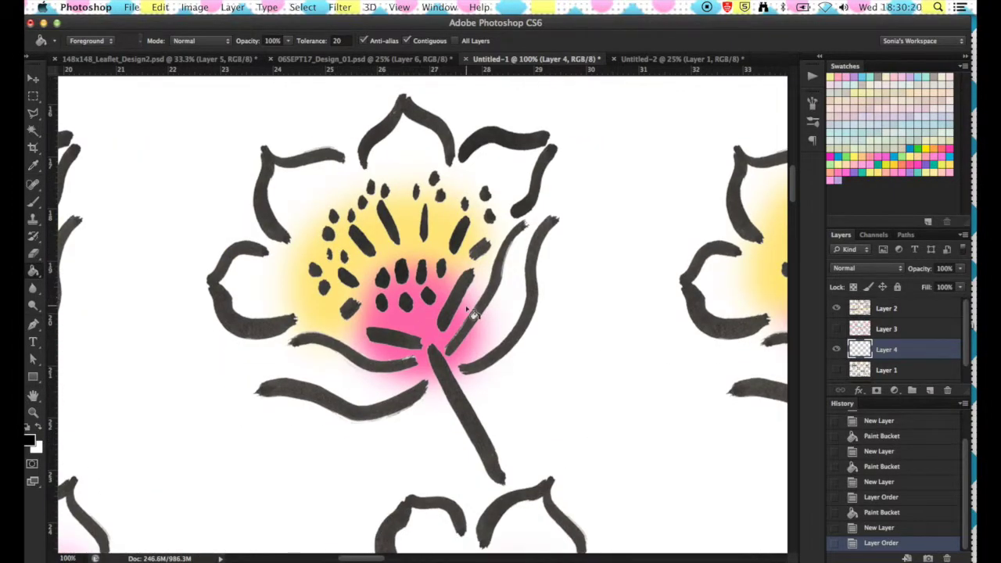
Step: Review the floral repeat at 25% zoom, ending at the document's upper-left corner
key(super+minus)
key(super+minus)
key(super+minus)
key(super+minus)
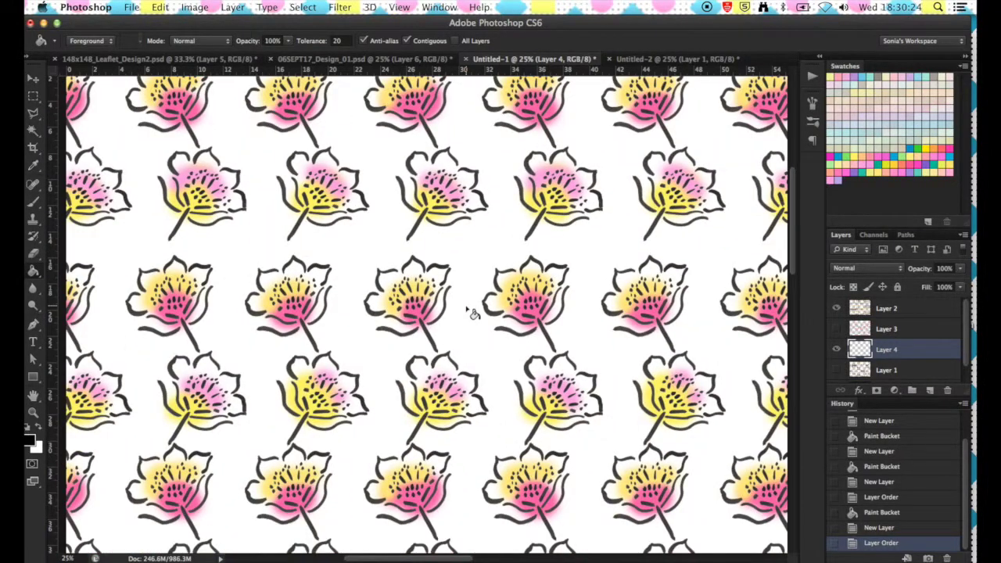
scroll(335, 252, up, 5)
scroll(334, 252, left, 5)
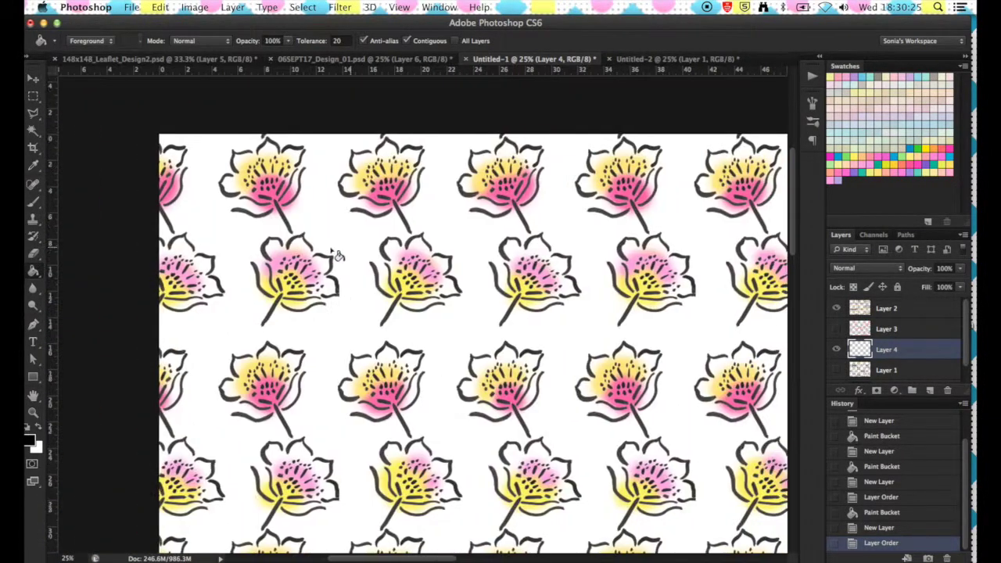